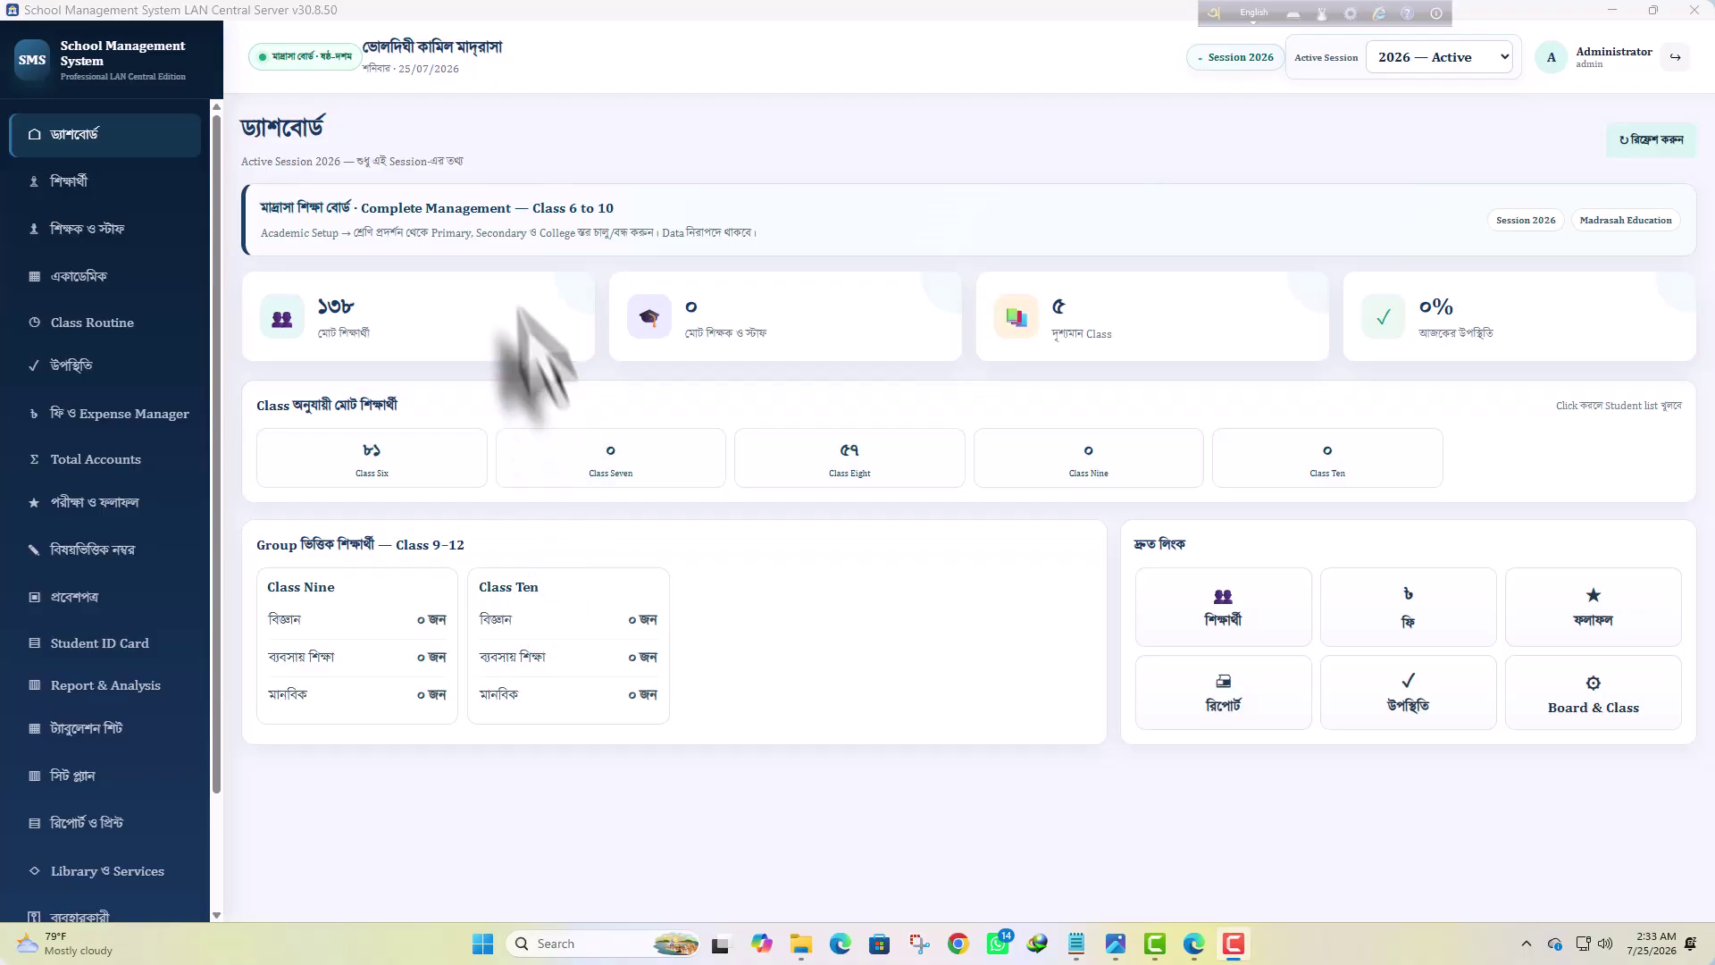
Look over the teacher and staff page and the student management page, and return to the dashboard
left_click(112, 150)
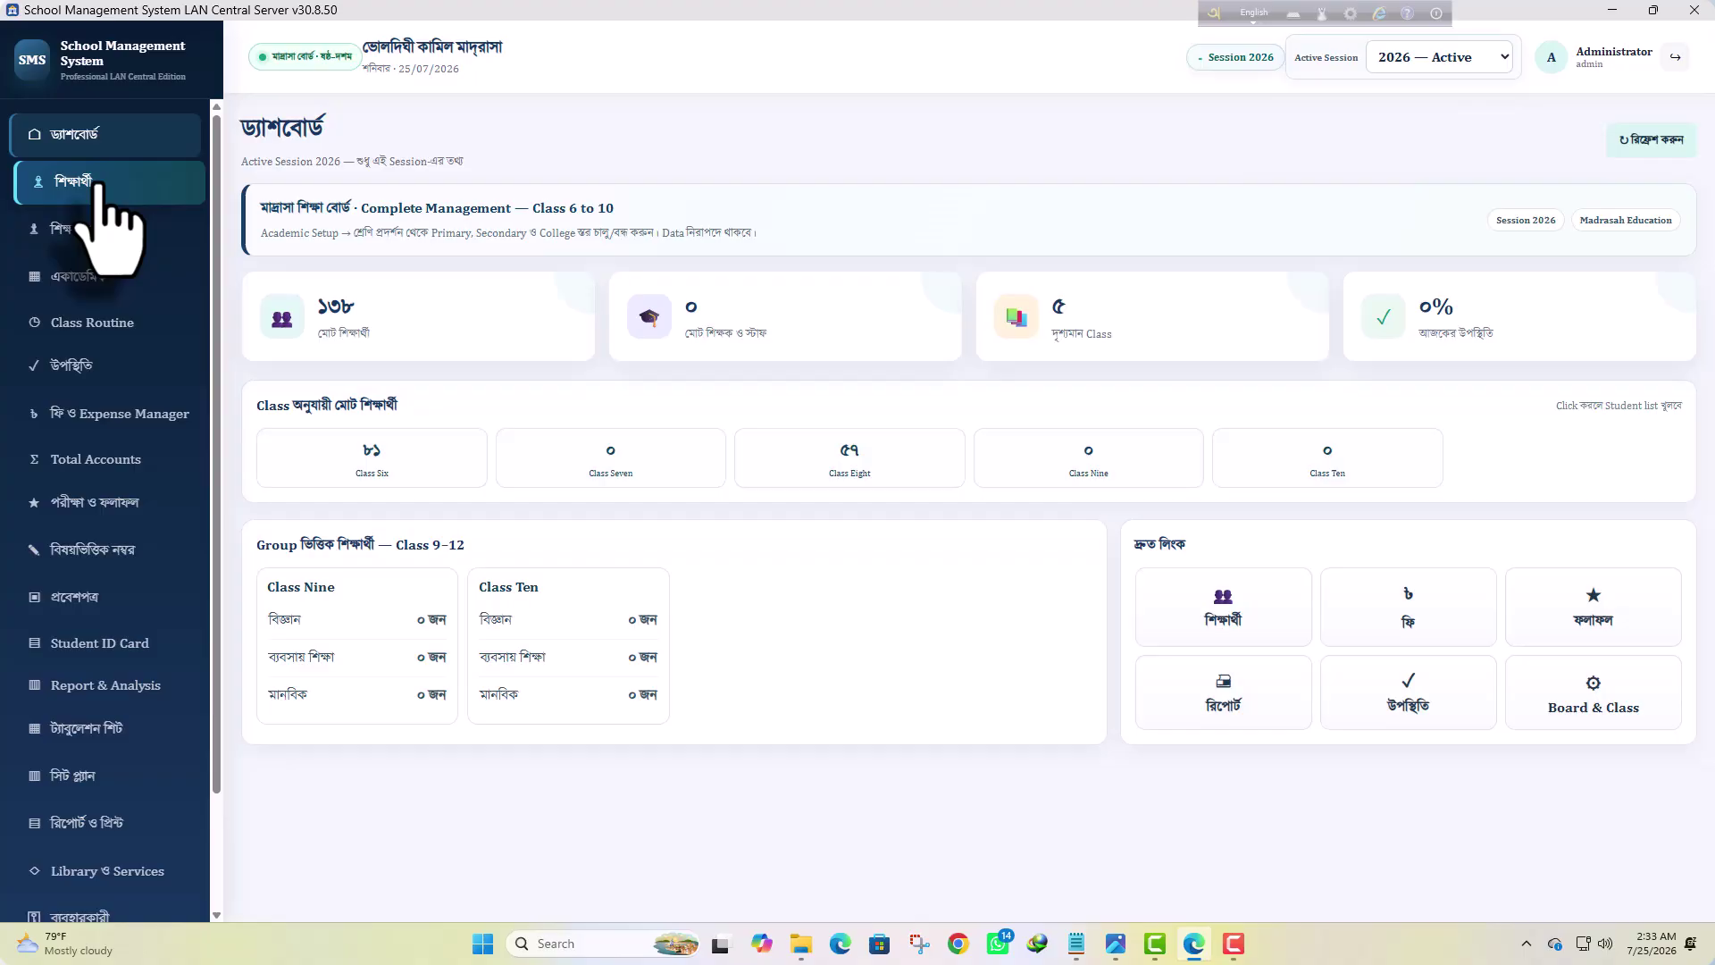
left_click(101, 231)
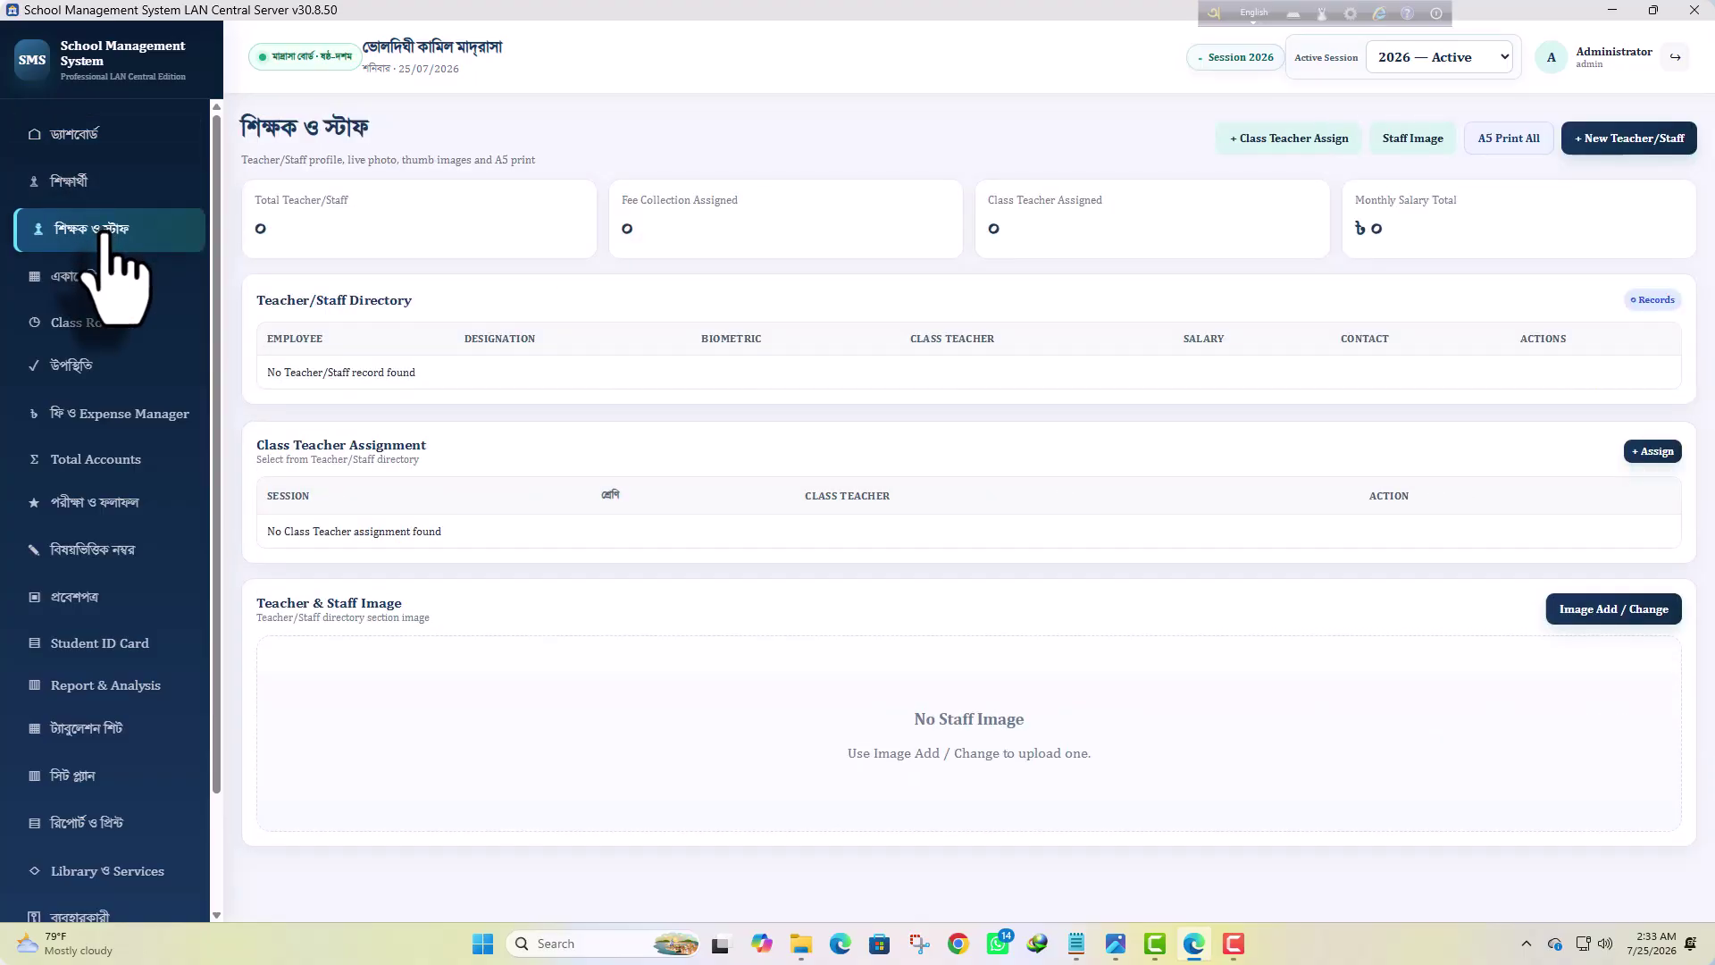
left_click(101, 200)
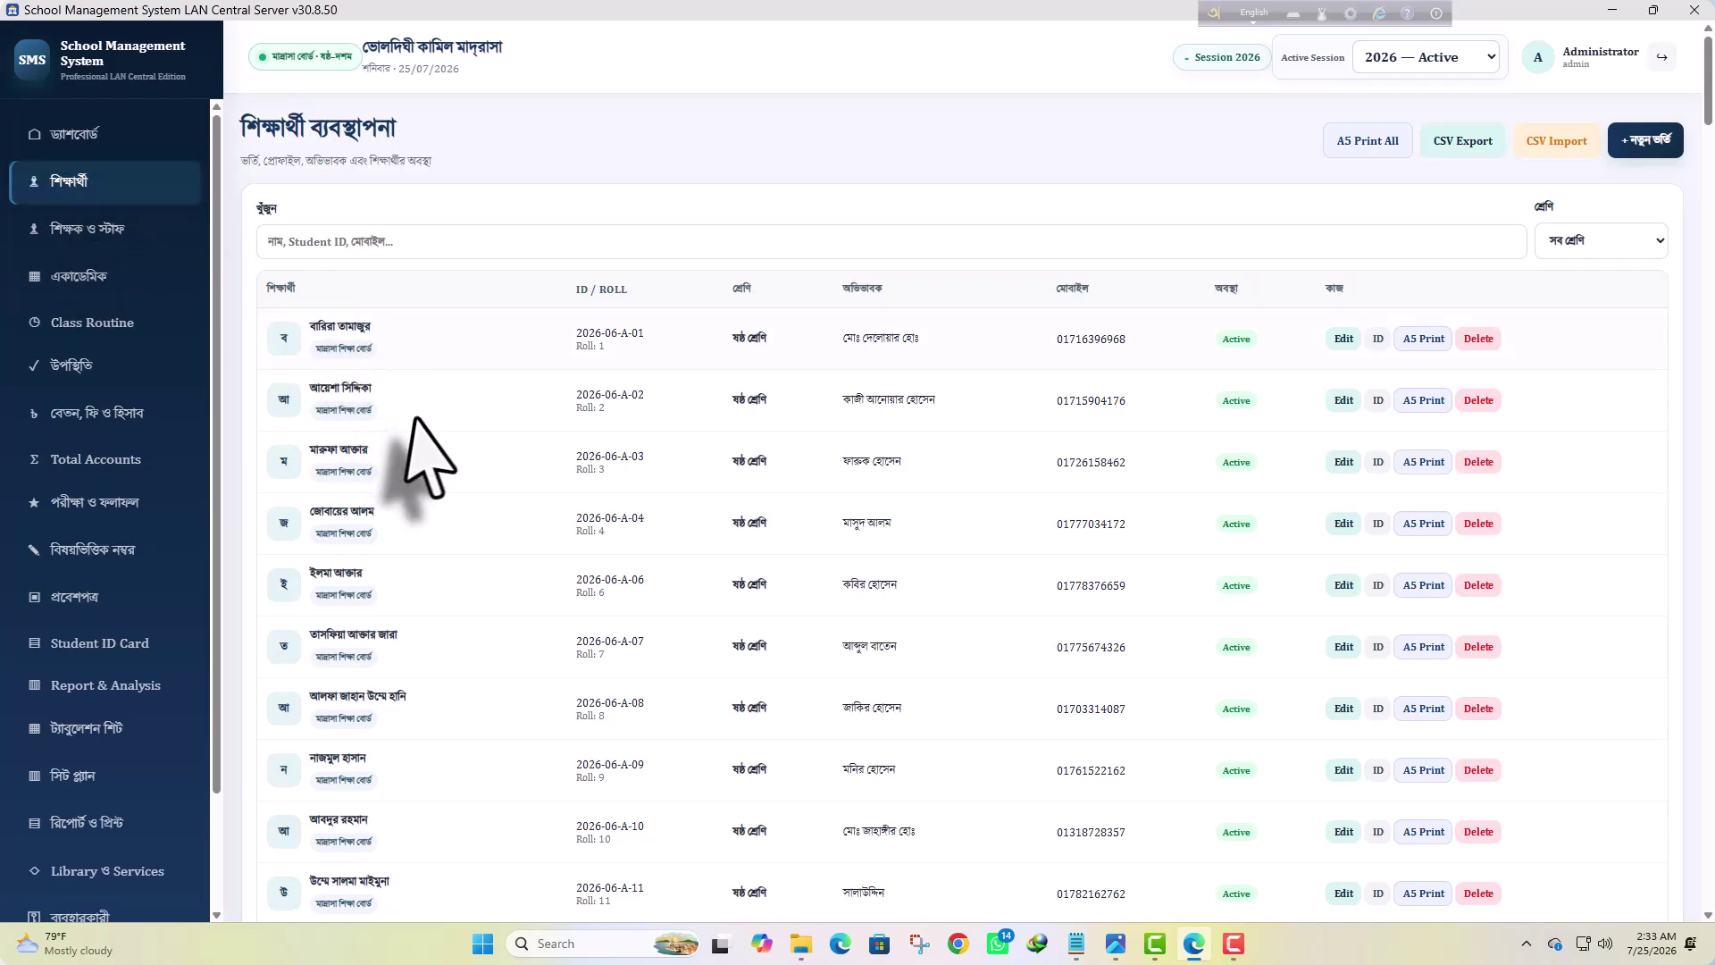
left_click(87, 153)
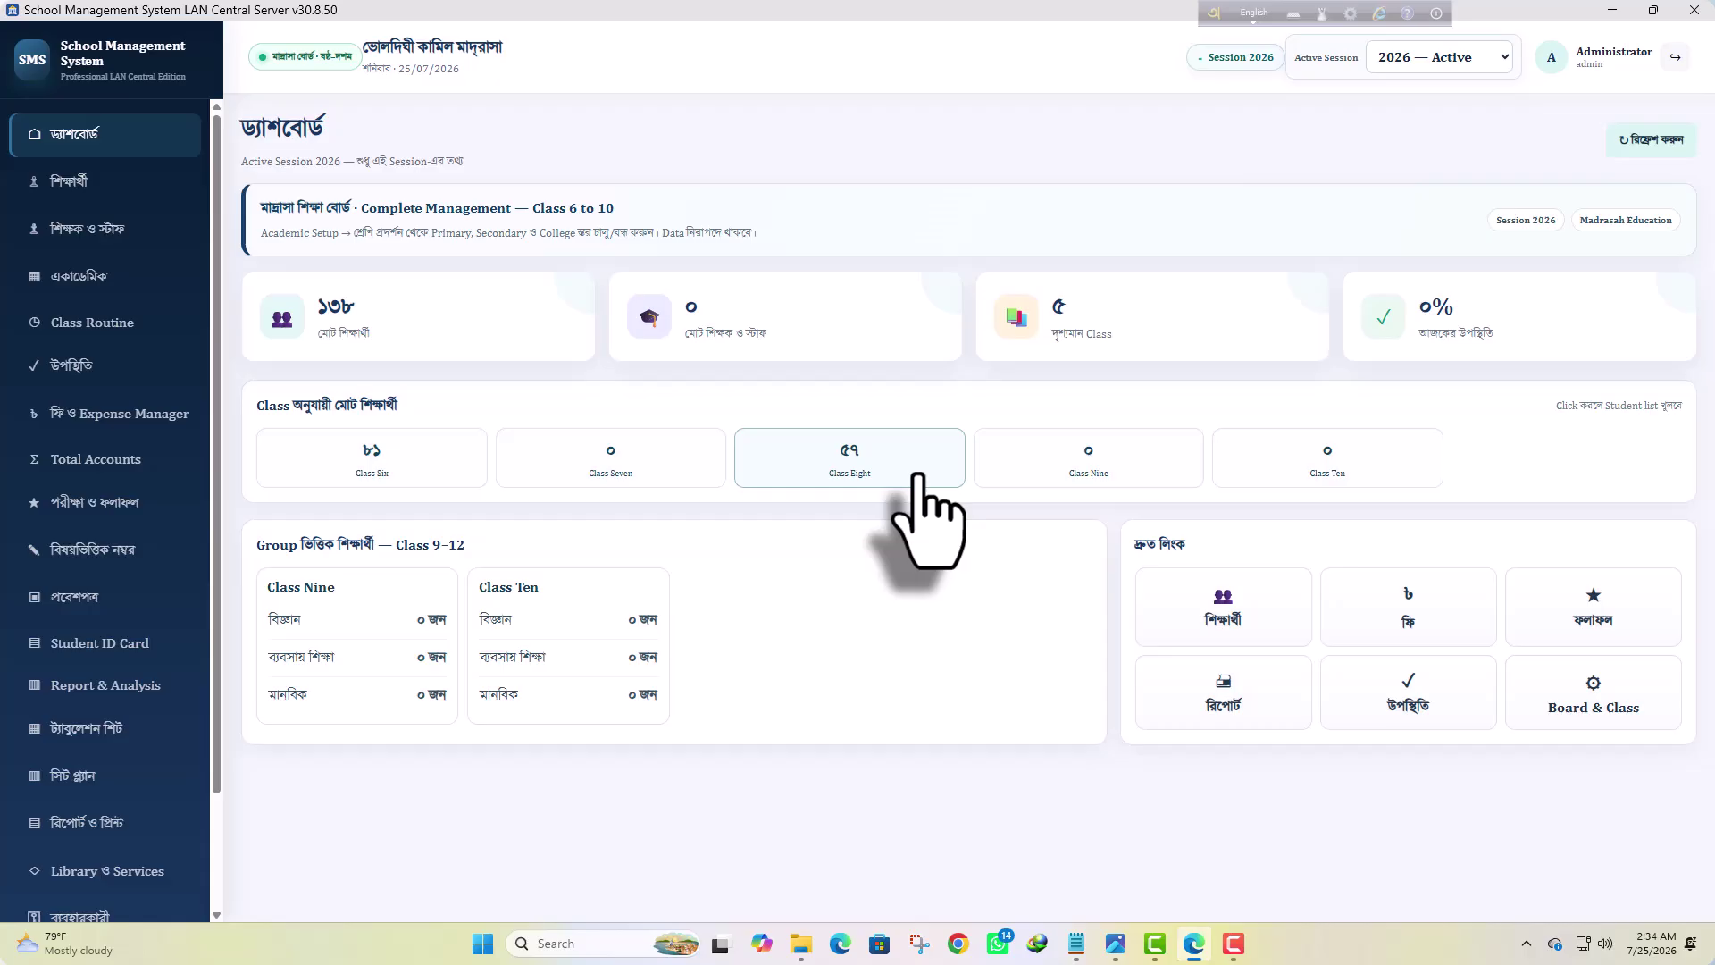
Open the Class Six student list from the dashboard and examine the students' rolls, guardians and status
left_click(422, 465)
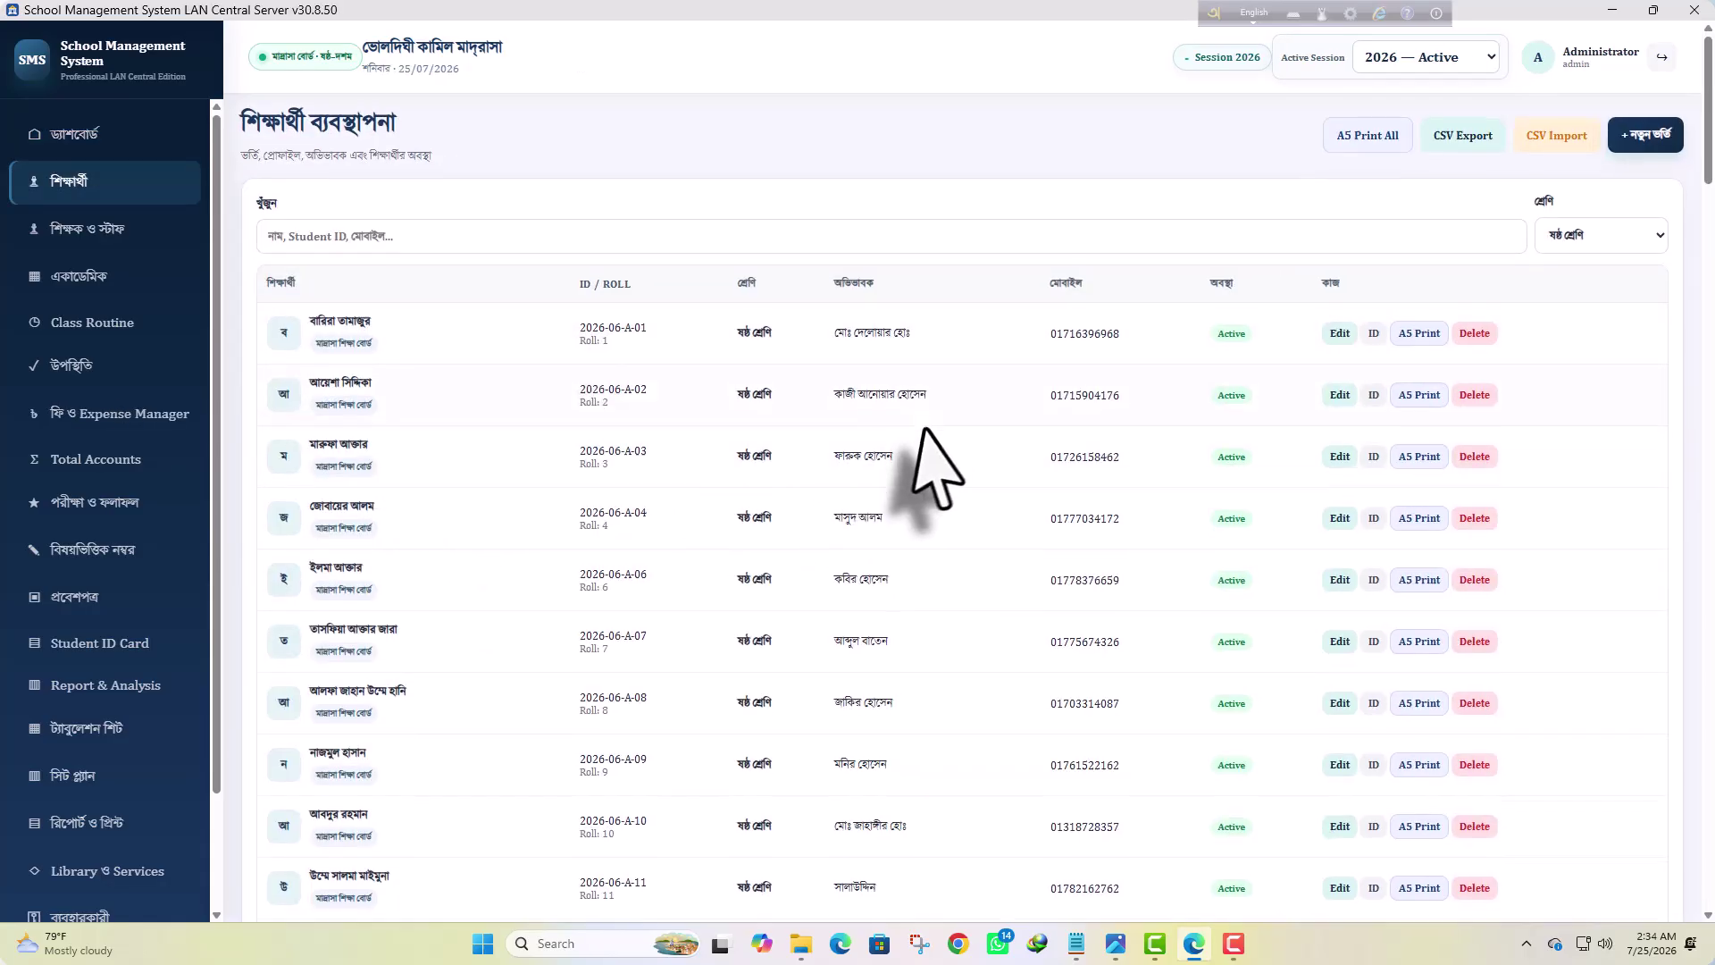
scroll(858, 459, "down", 10)
scroll(766, 607, "down", 20)
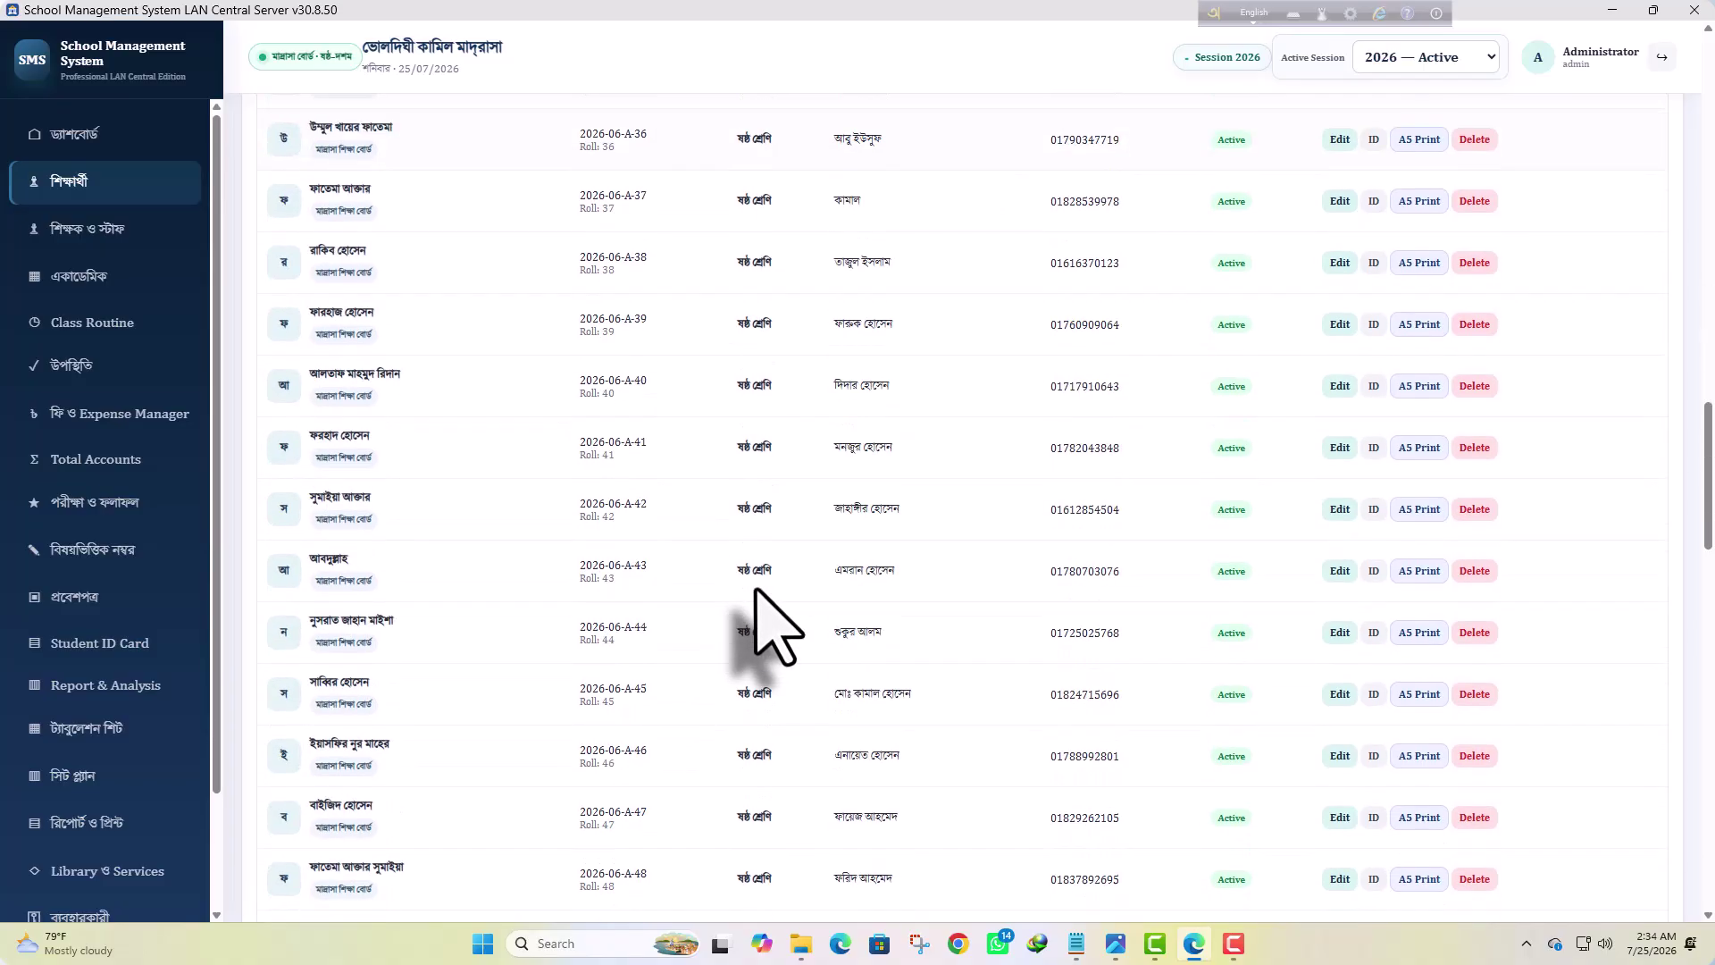
scroll(755, 589, "up", 20)
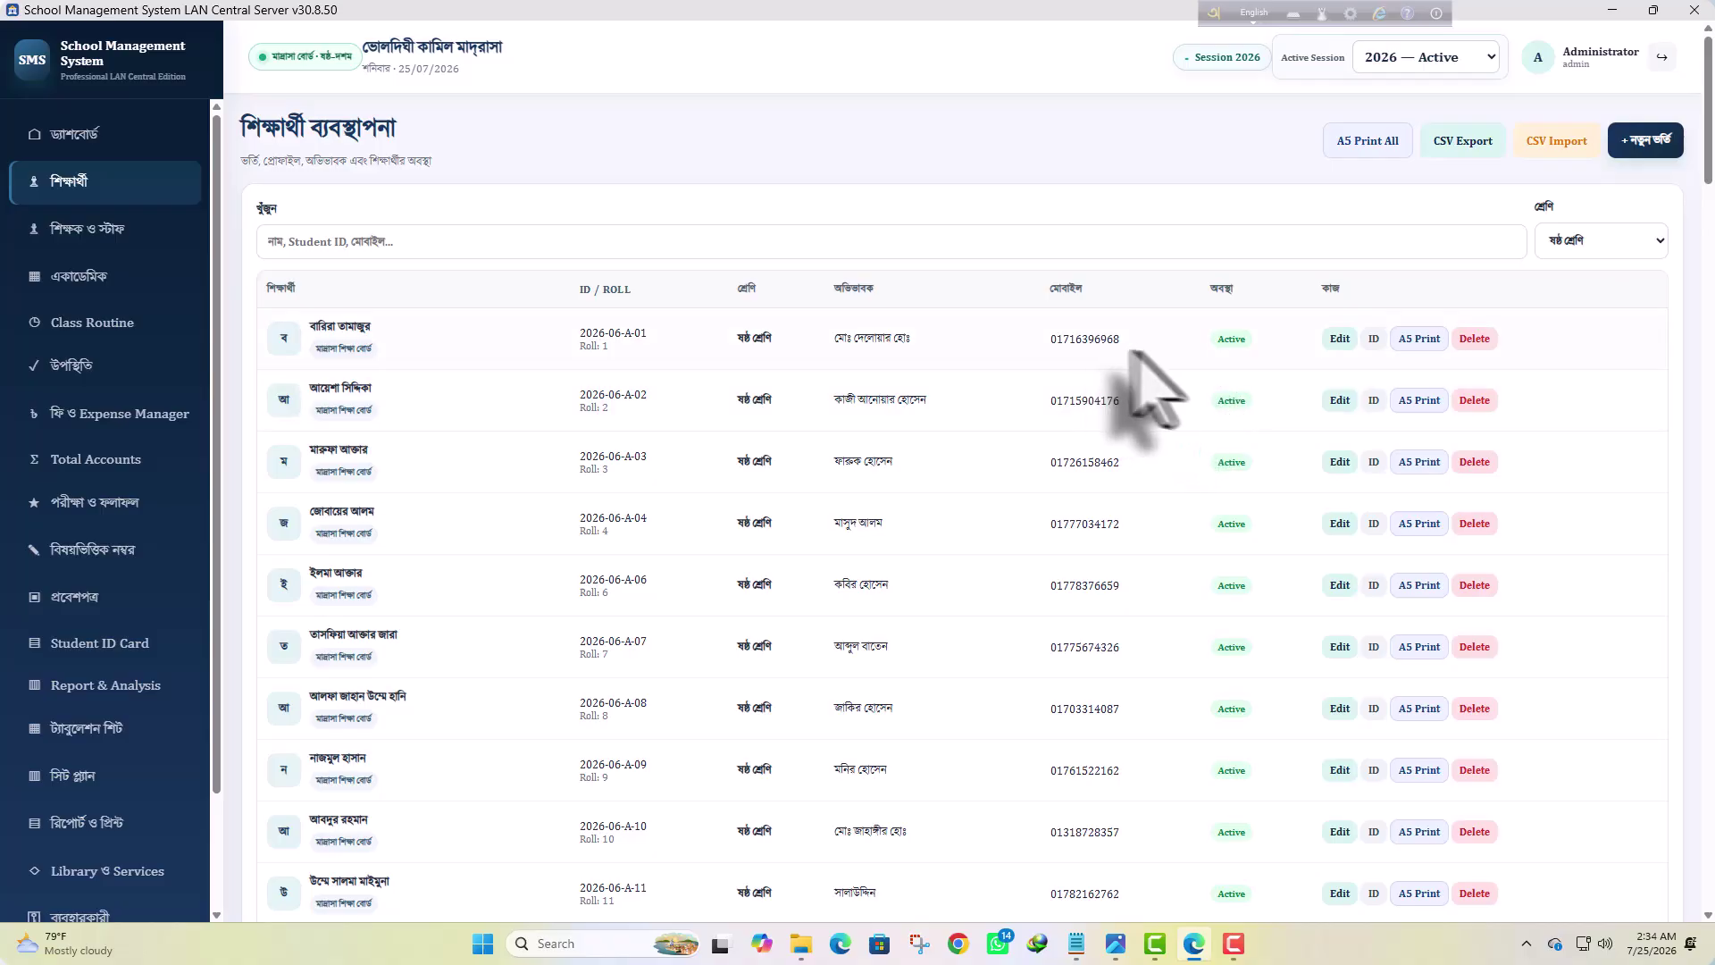
scroll(965, 519, "down", 20)
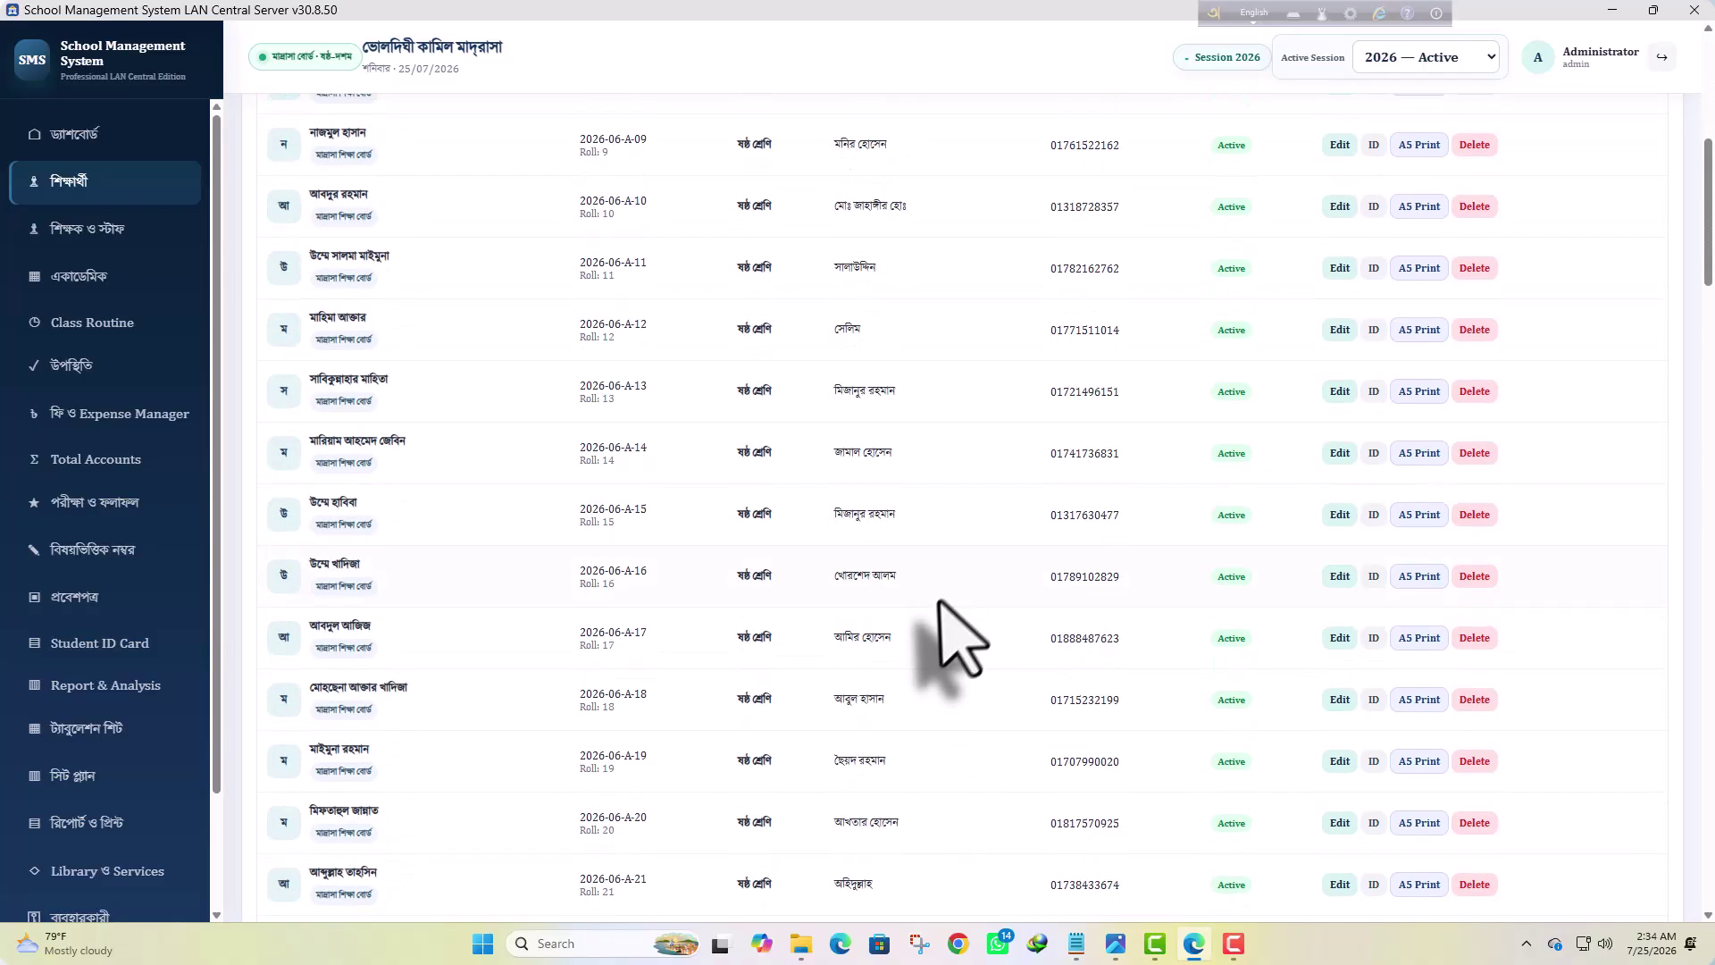
scroll(938, 625, "up", 15)
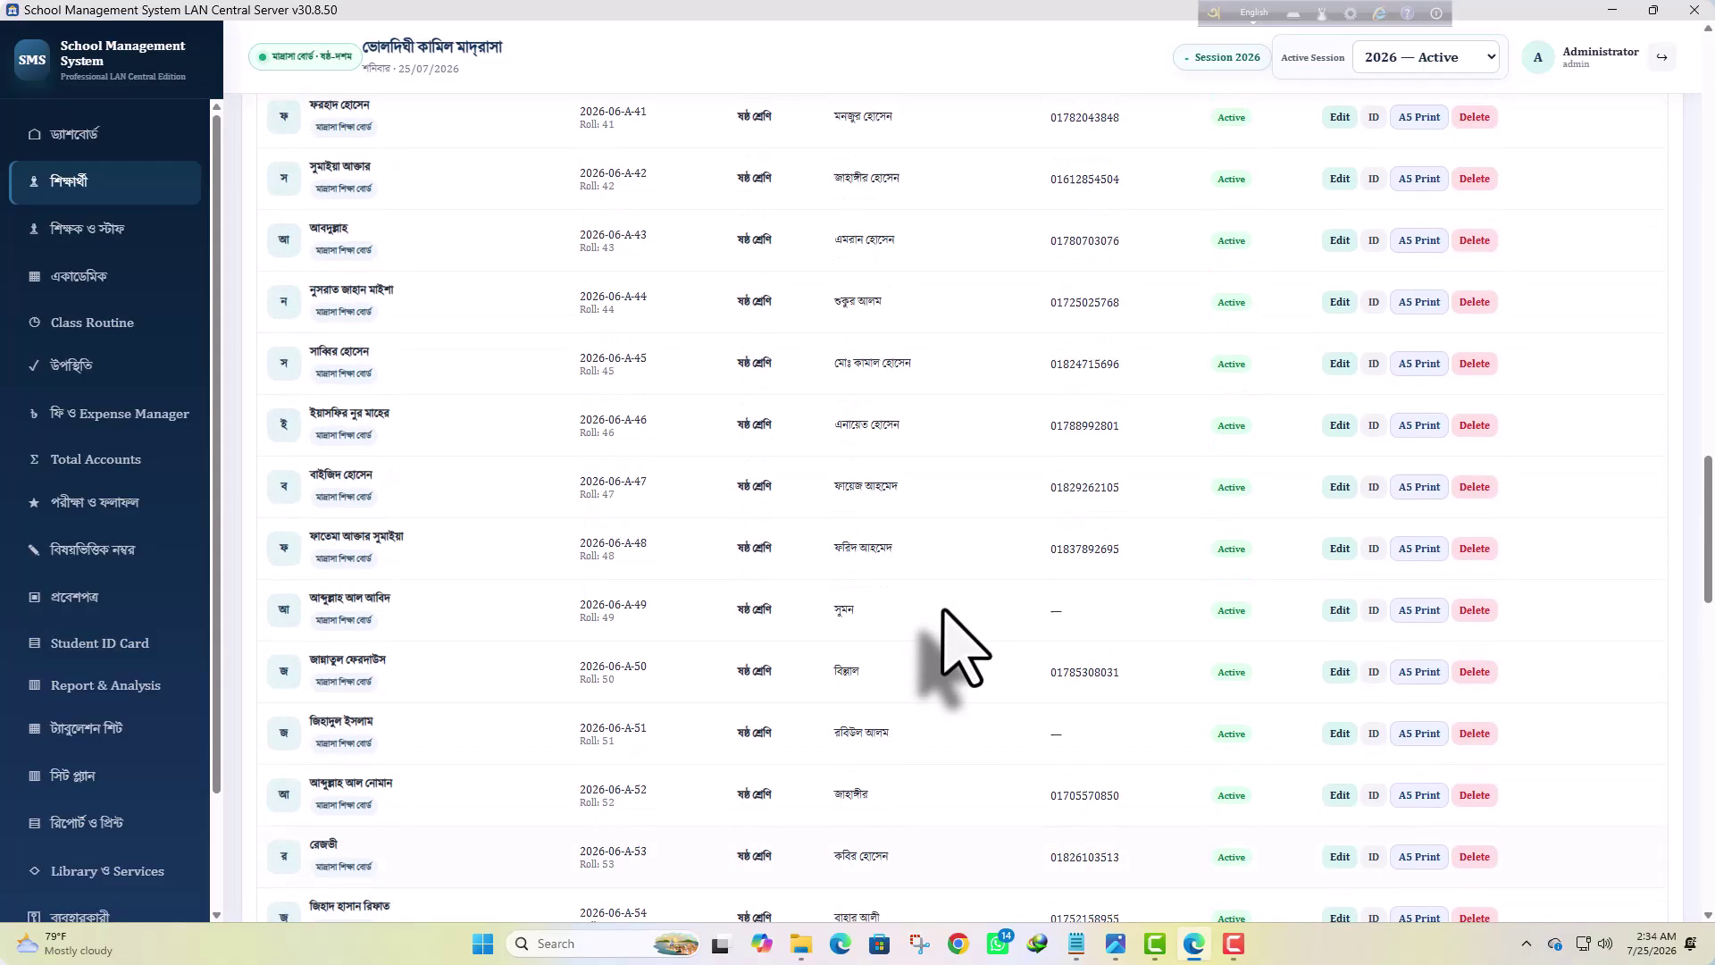
scroll(978, 635, "up", 10)
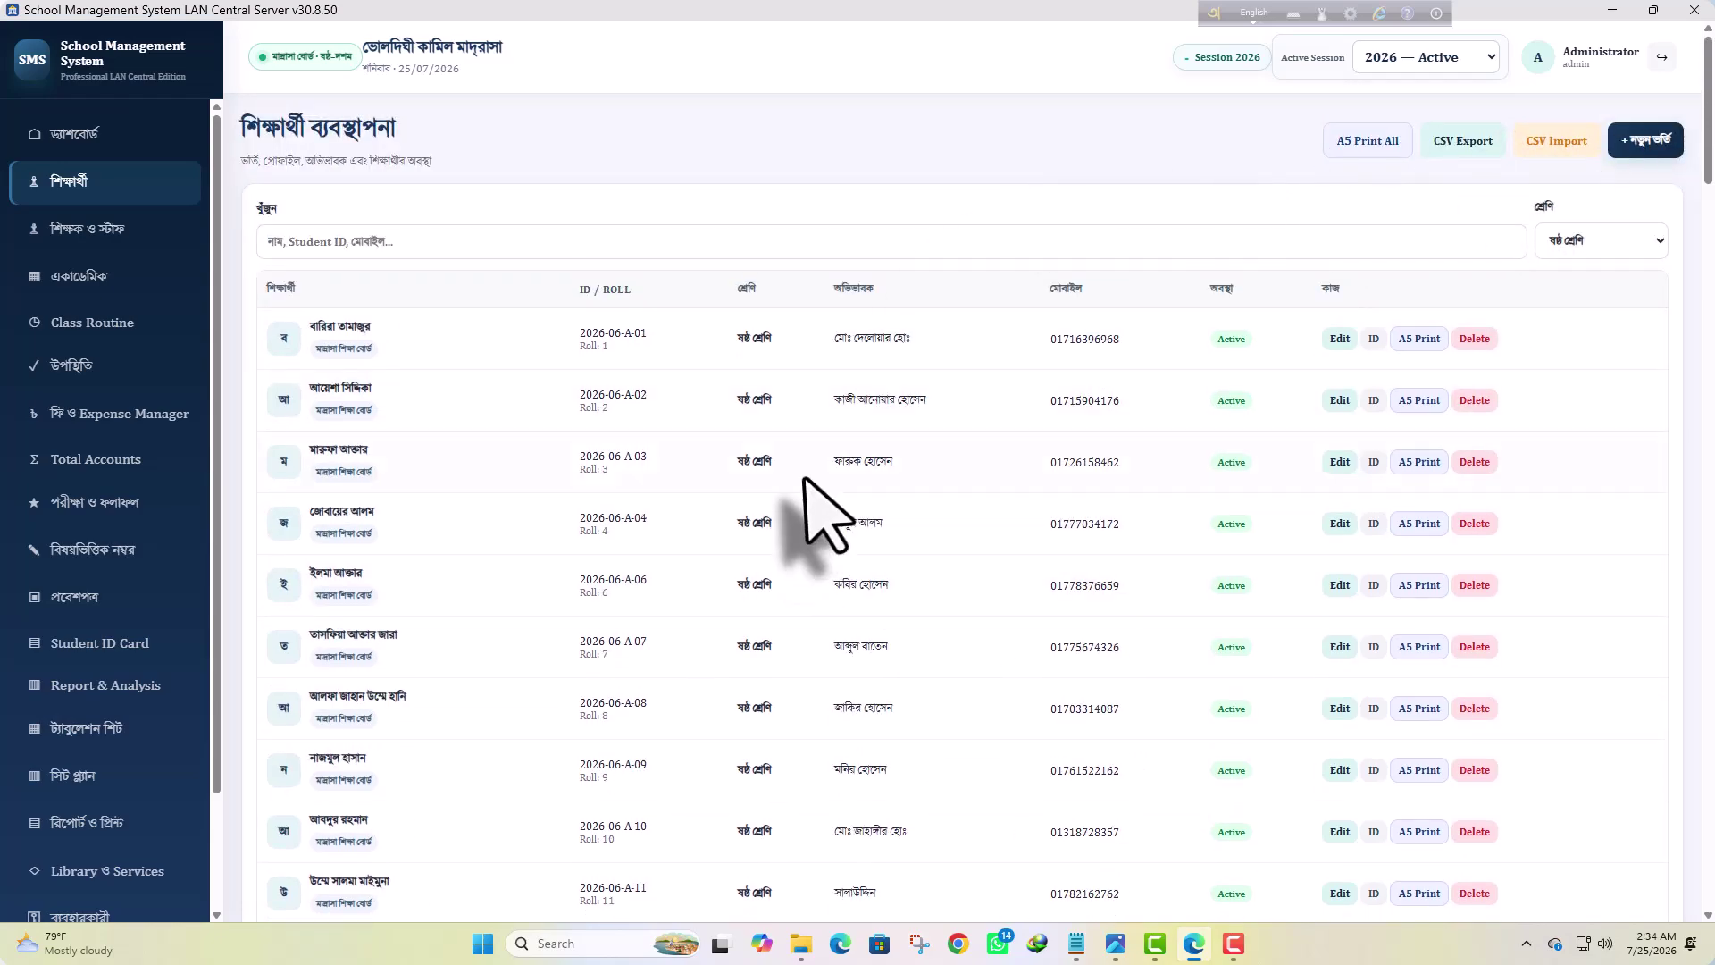
scroll(822, 518, "down", 5)
scroll(804, 517, "up", 6)
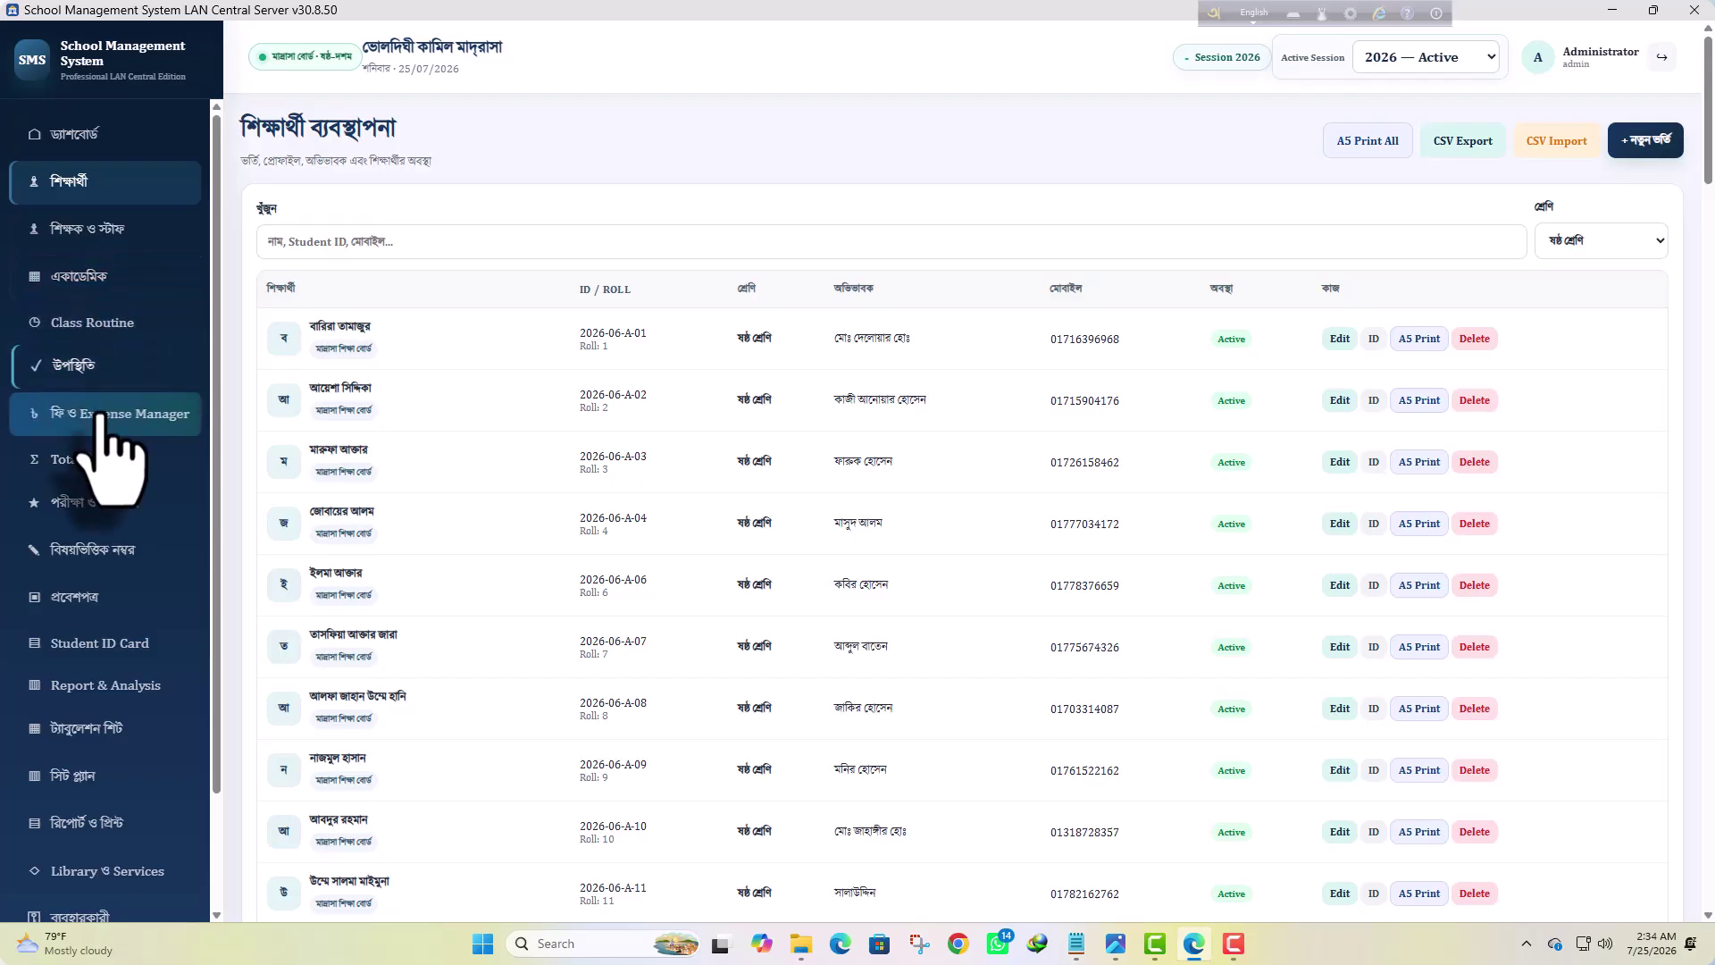
Open subject-wise mark entry and view the subjects offered for Class Six in the Half Yearly Examination
left_click(104, 547)
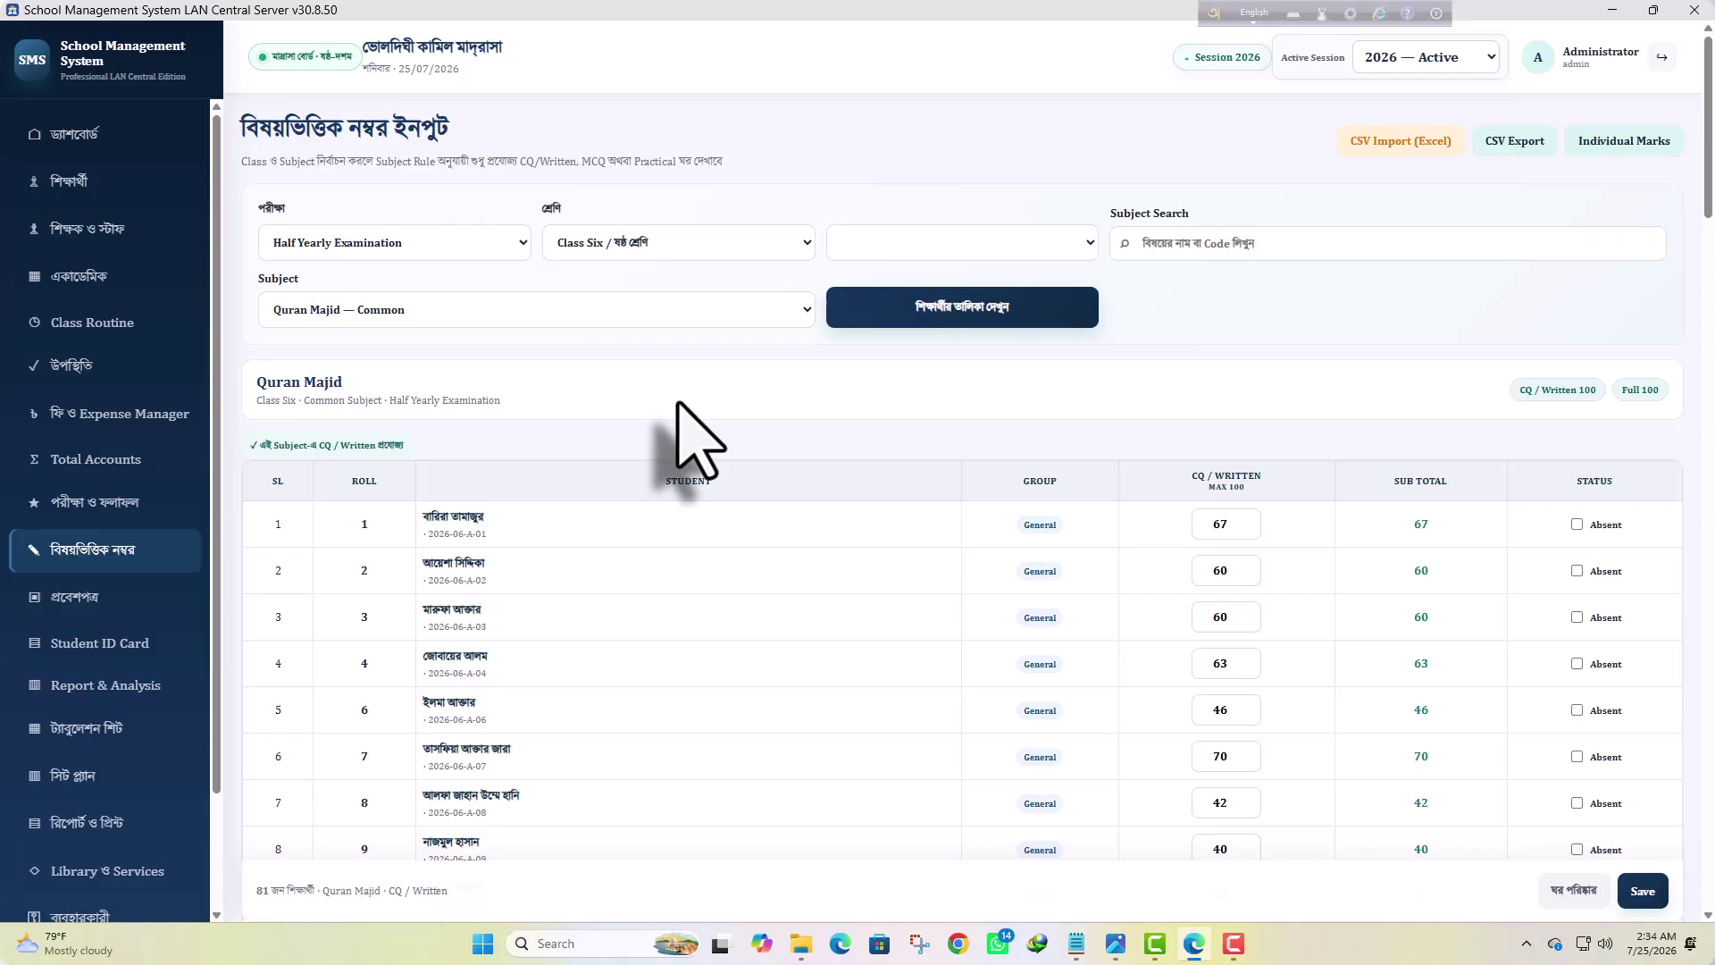
left_click(625, 309)
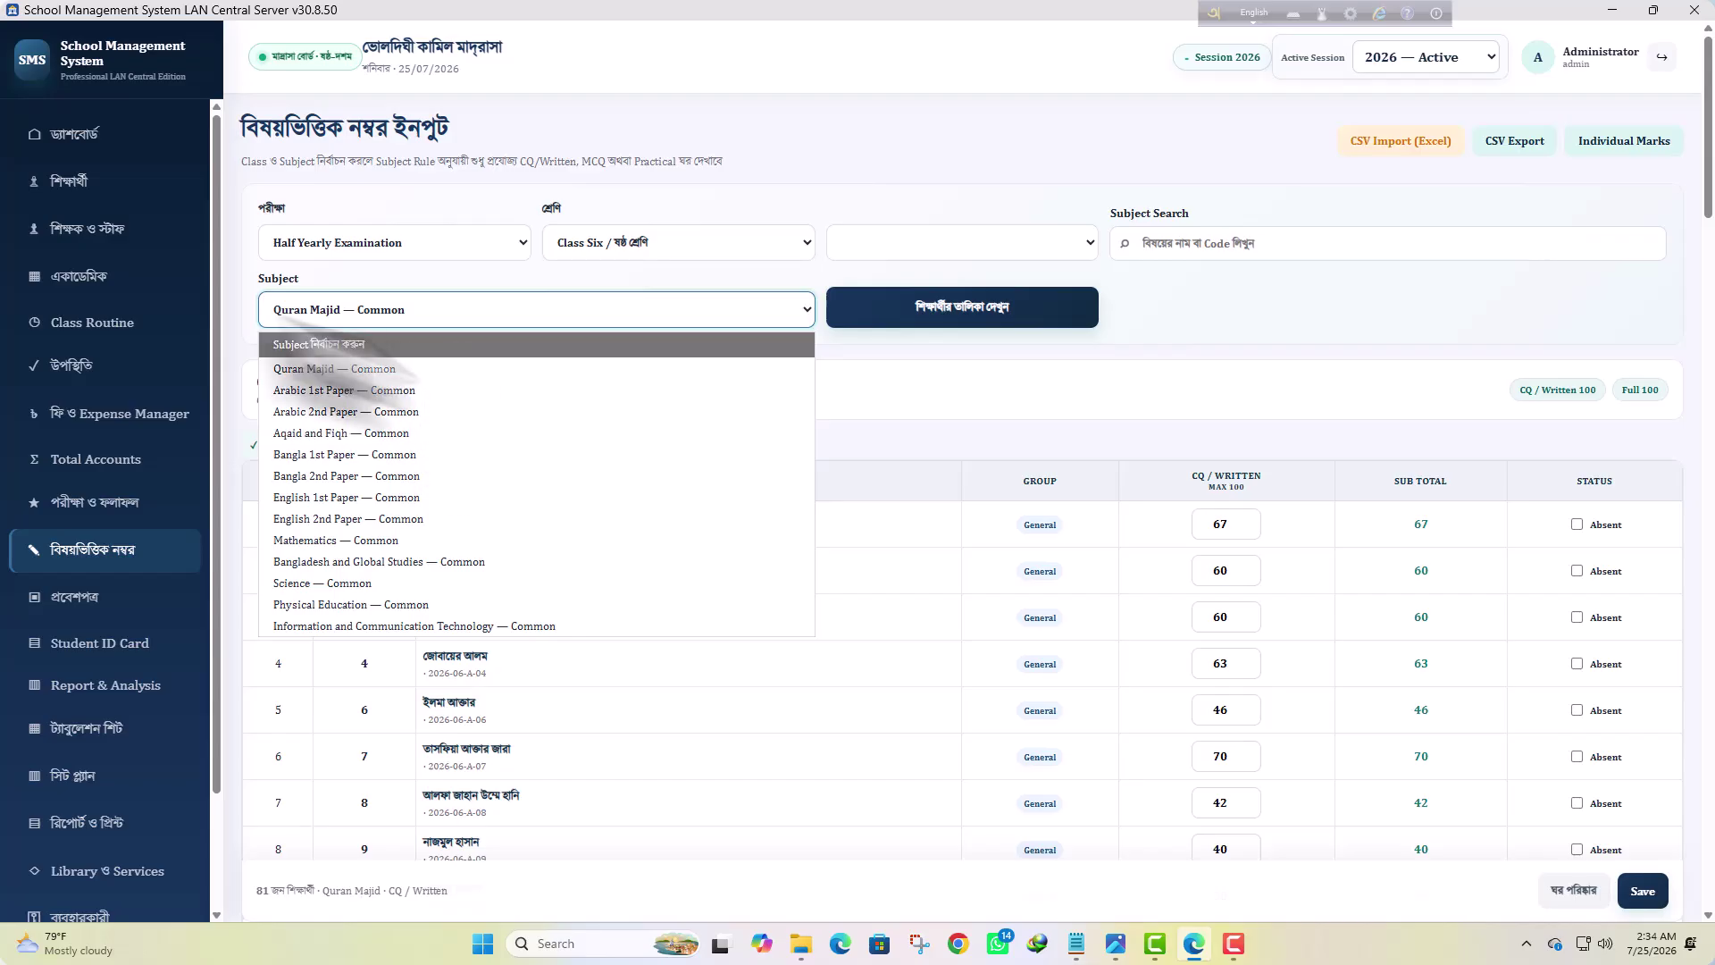
left_click(67, 277)
Open the subject list in the academic setup and review the Class Six subjects with their full and pass marks
left_click(67, 277)
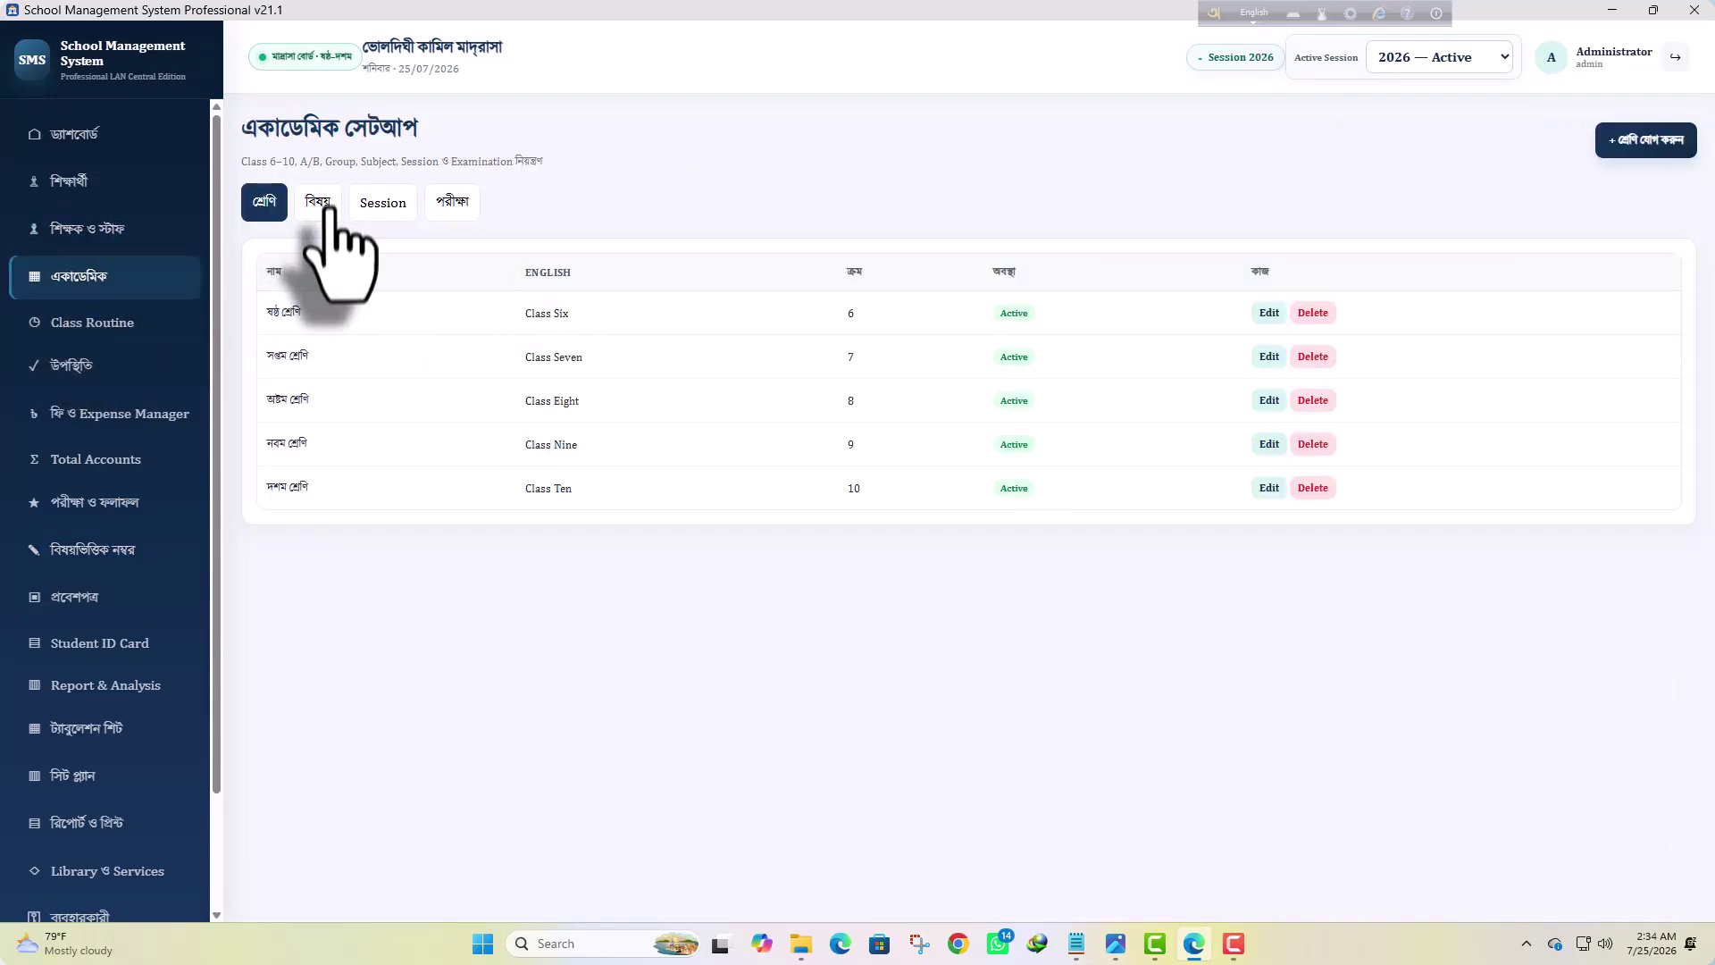
left_click(329, 214)
scroll(536, 497, "down", 10)
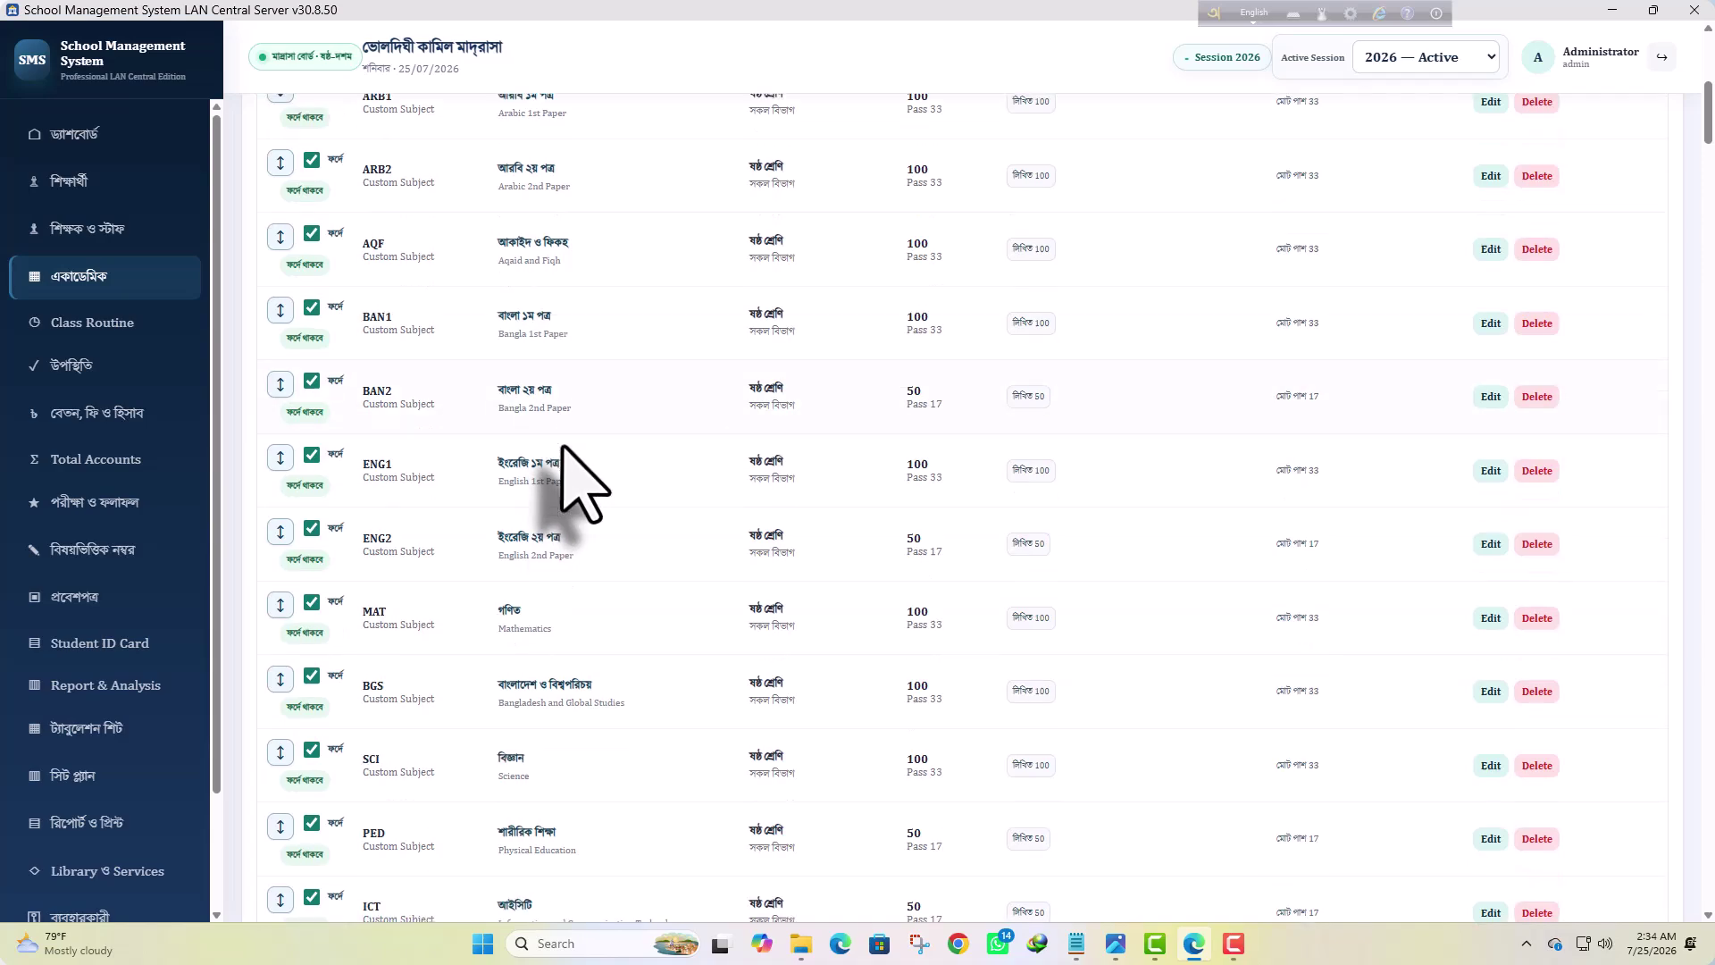
scroll(500, 580, "up", 10)
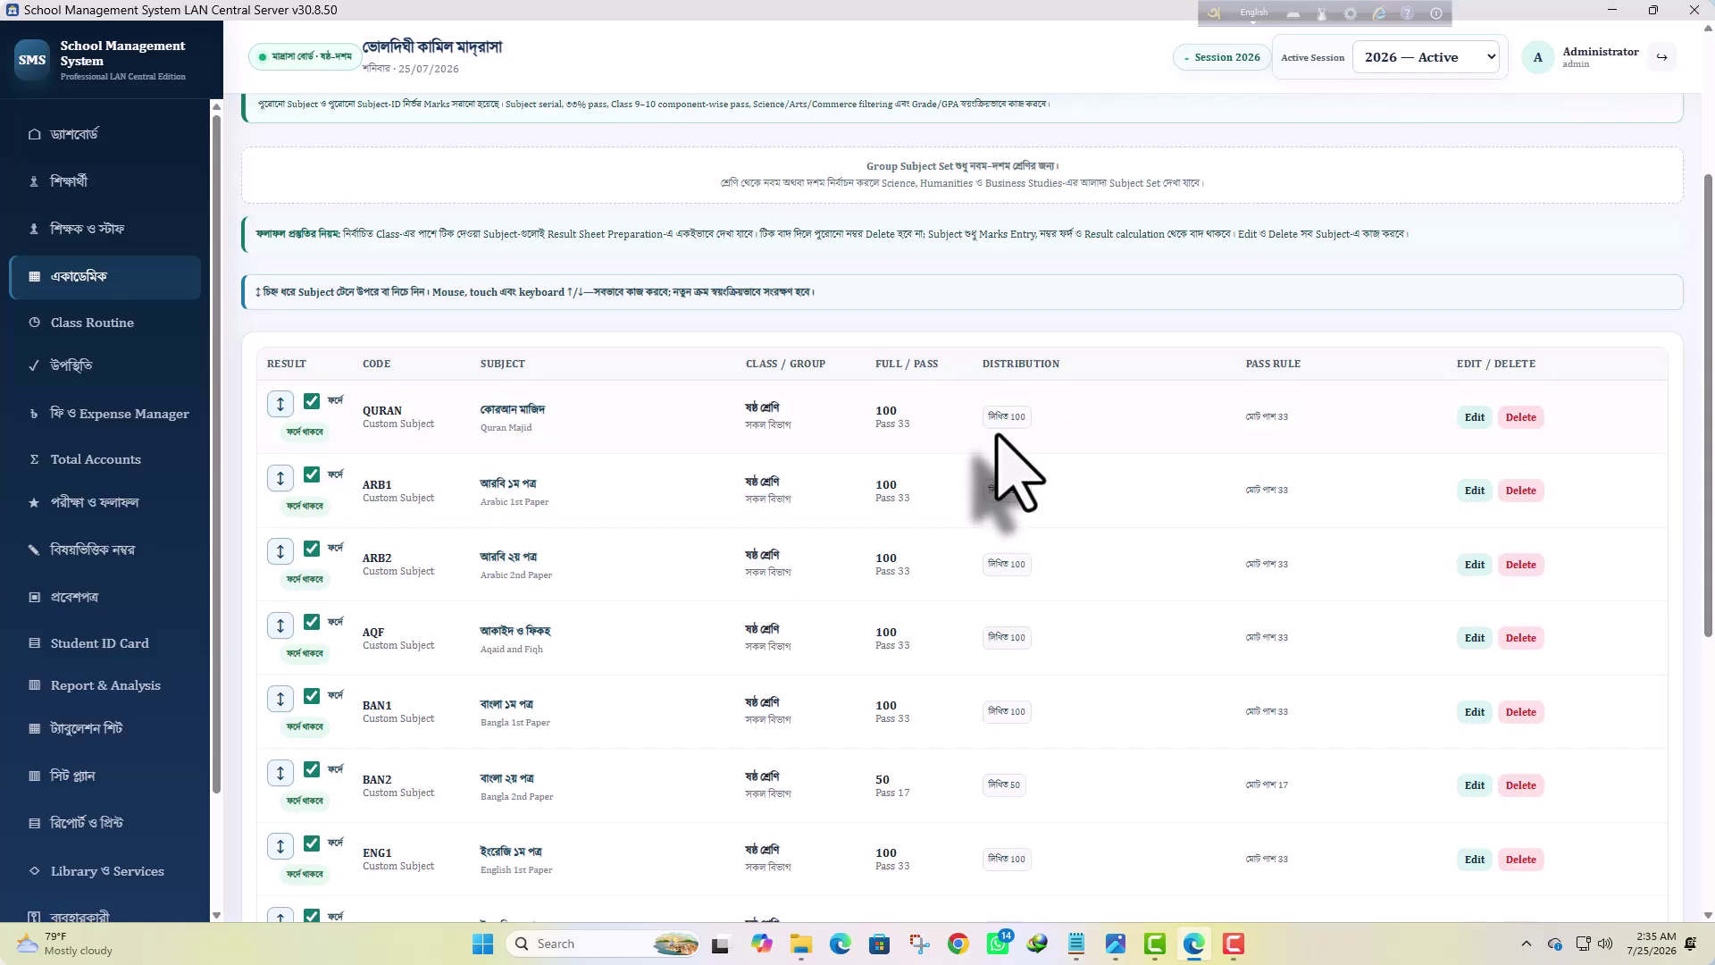
scroll(988, 307, "up", 2)
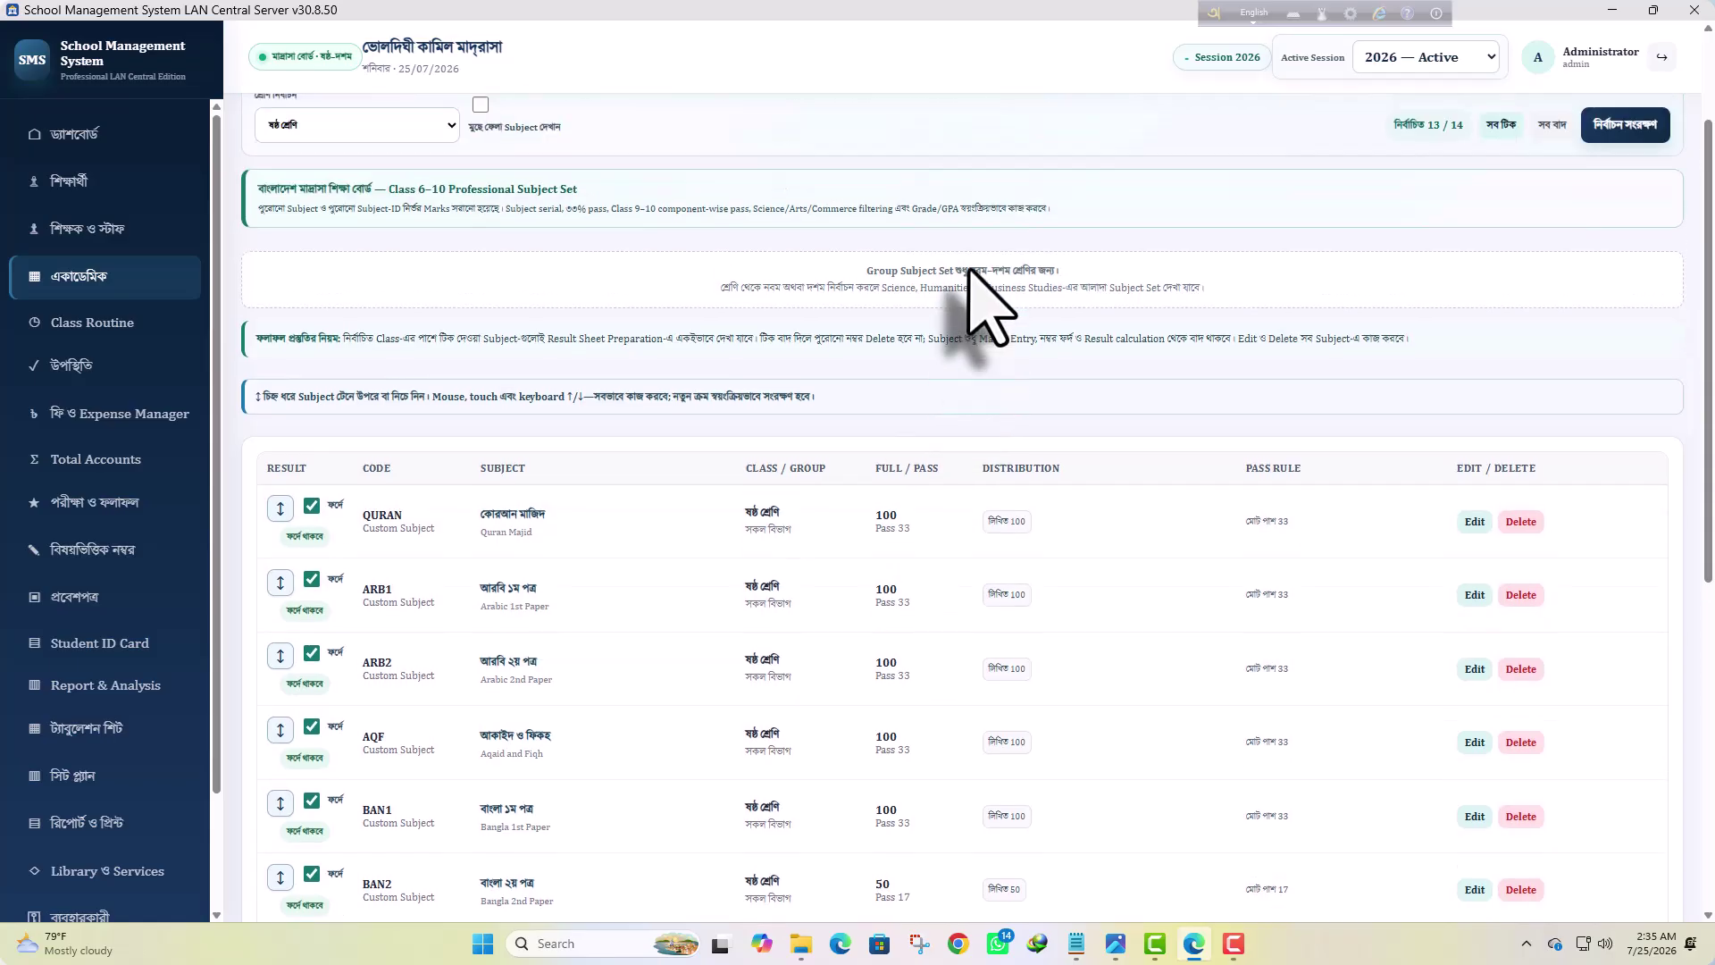
Open the Class Six Quran Majid subject for editing, check its subject type options, and close the form without saving
left_click(1472, 595)
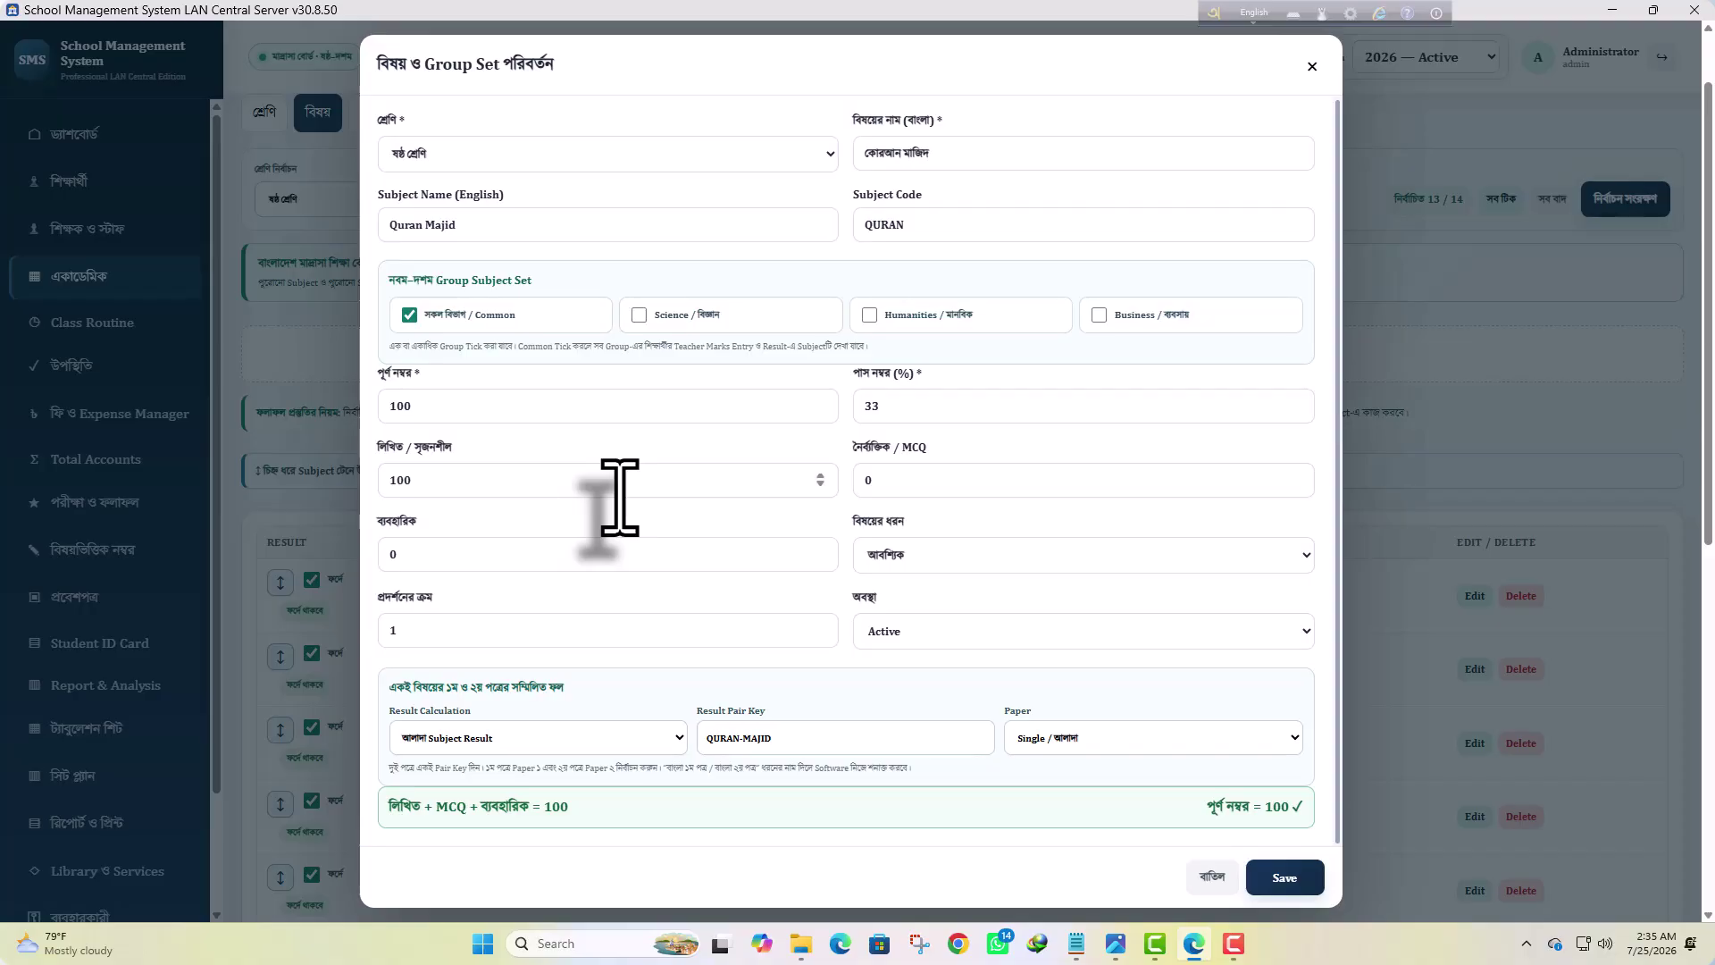
left_click(890, 552)
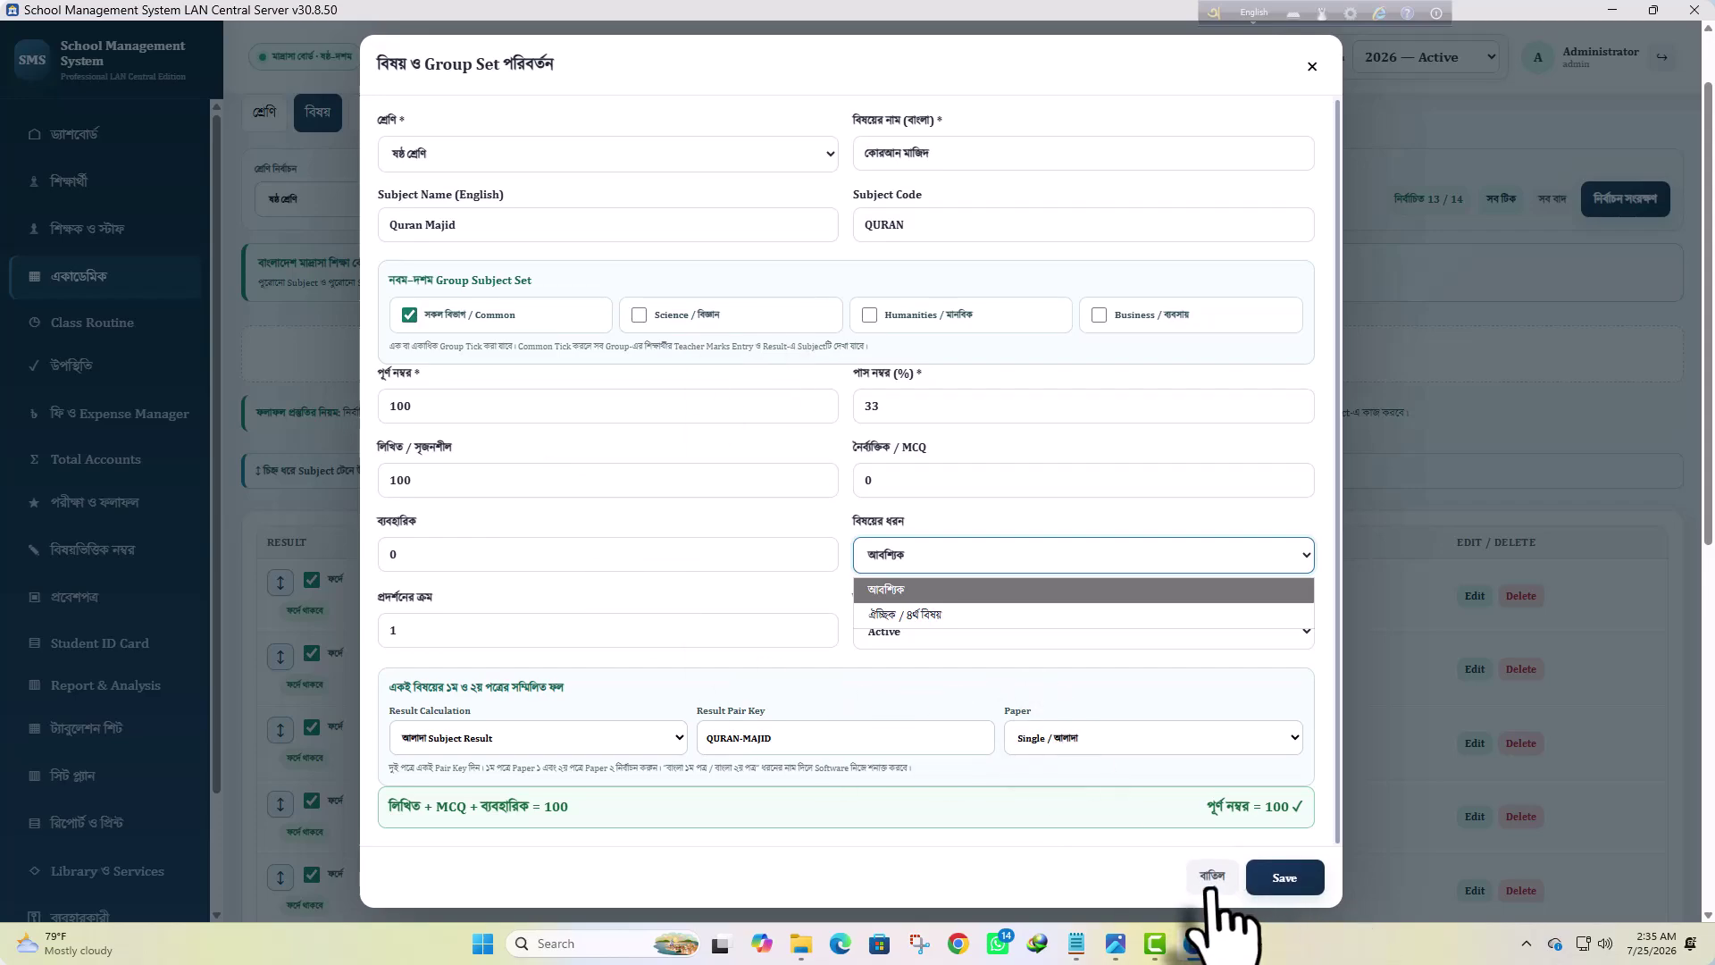
left_click(1311, 67)
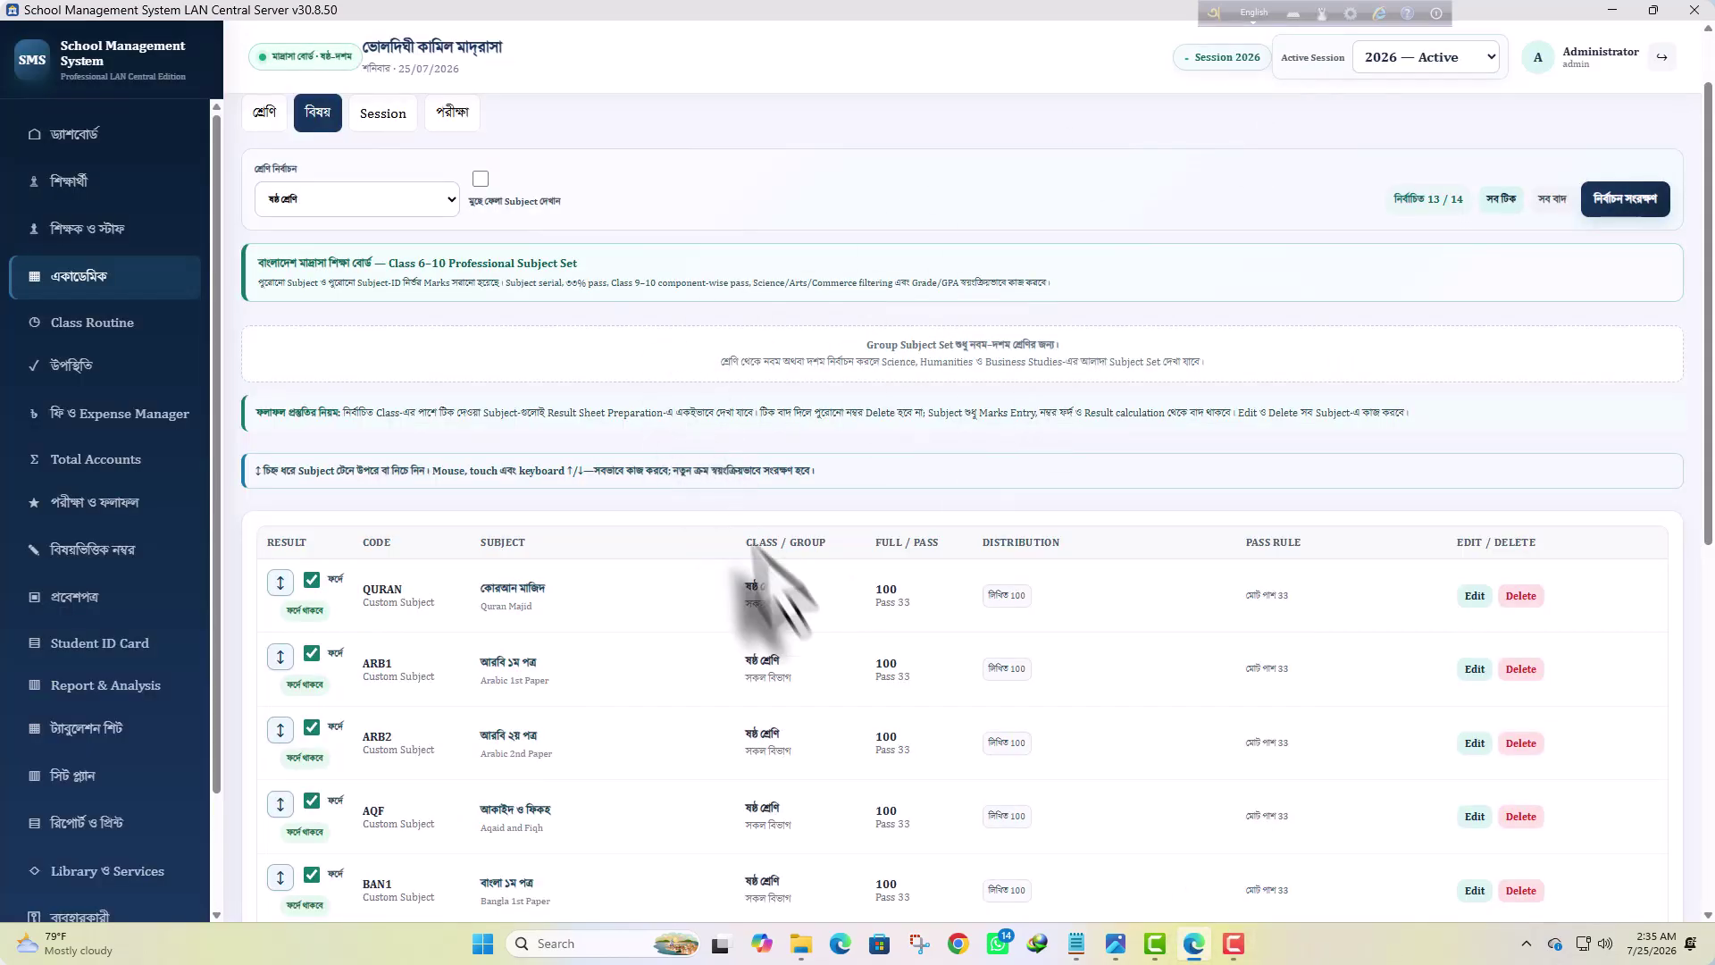
Examine which Class Six subjects are ticked for inclusion in the result, including Agricultural Studies
scroll(759, 580, "down", 8)
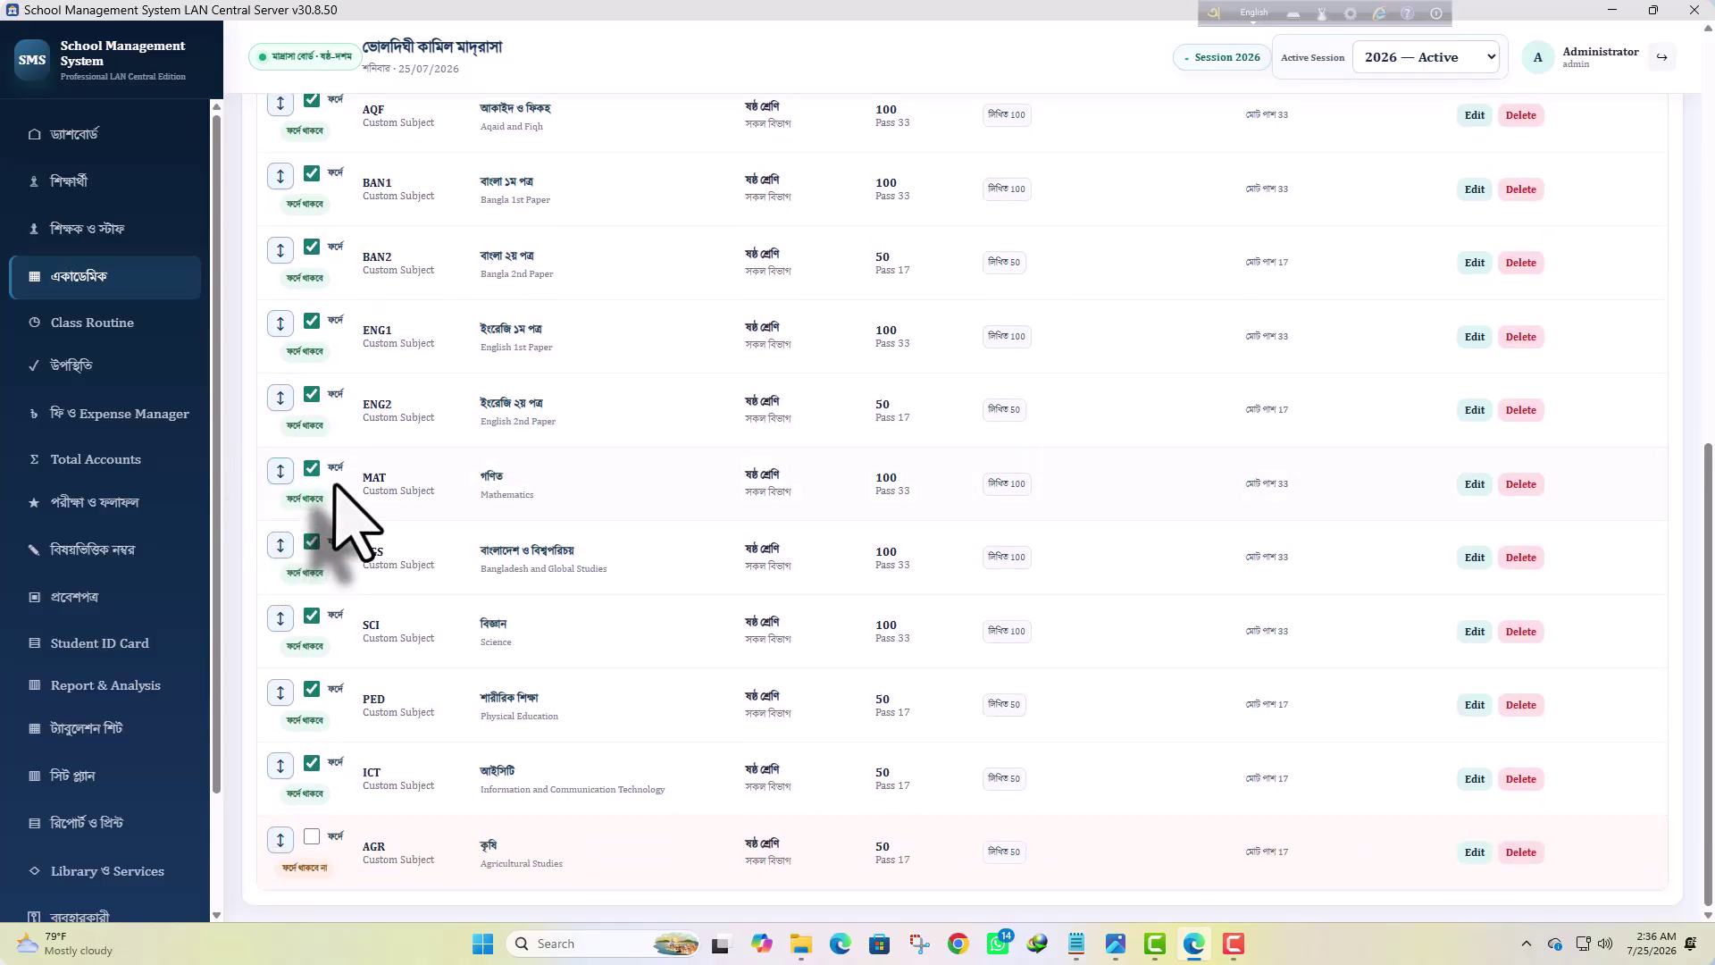
scroll(393, 522, "up", 4)
scroll(607, 496, "down", 4)
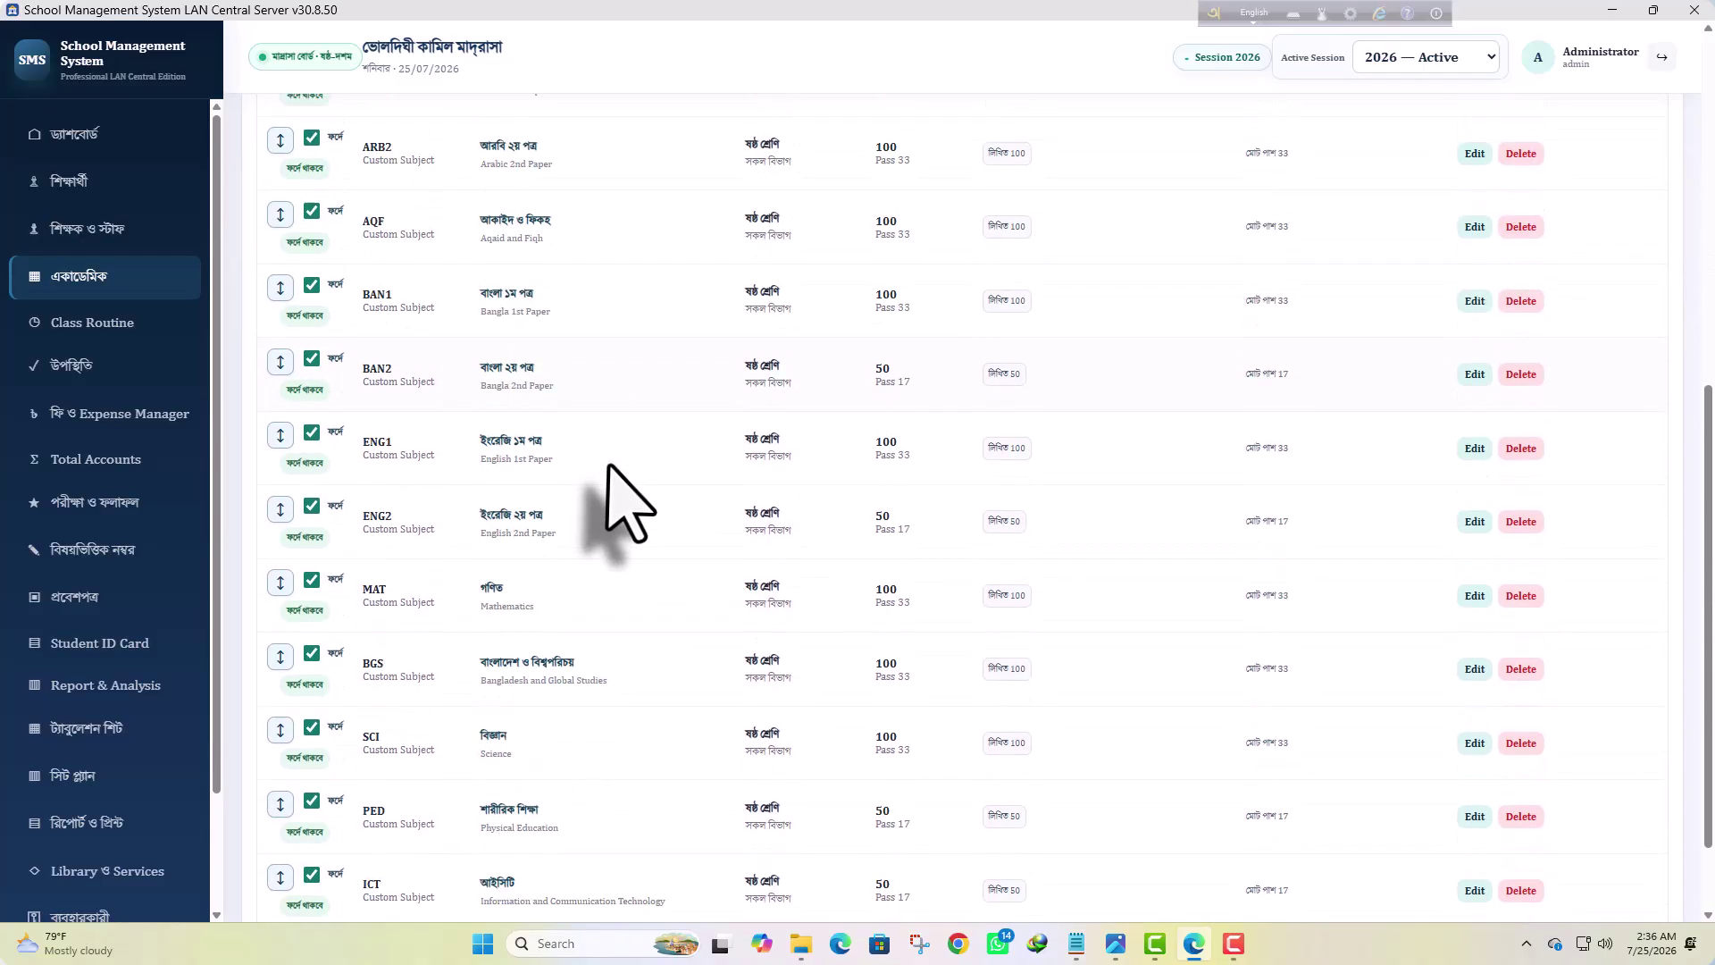
scroll(536, 572, "up", 7)
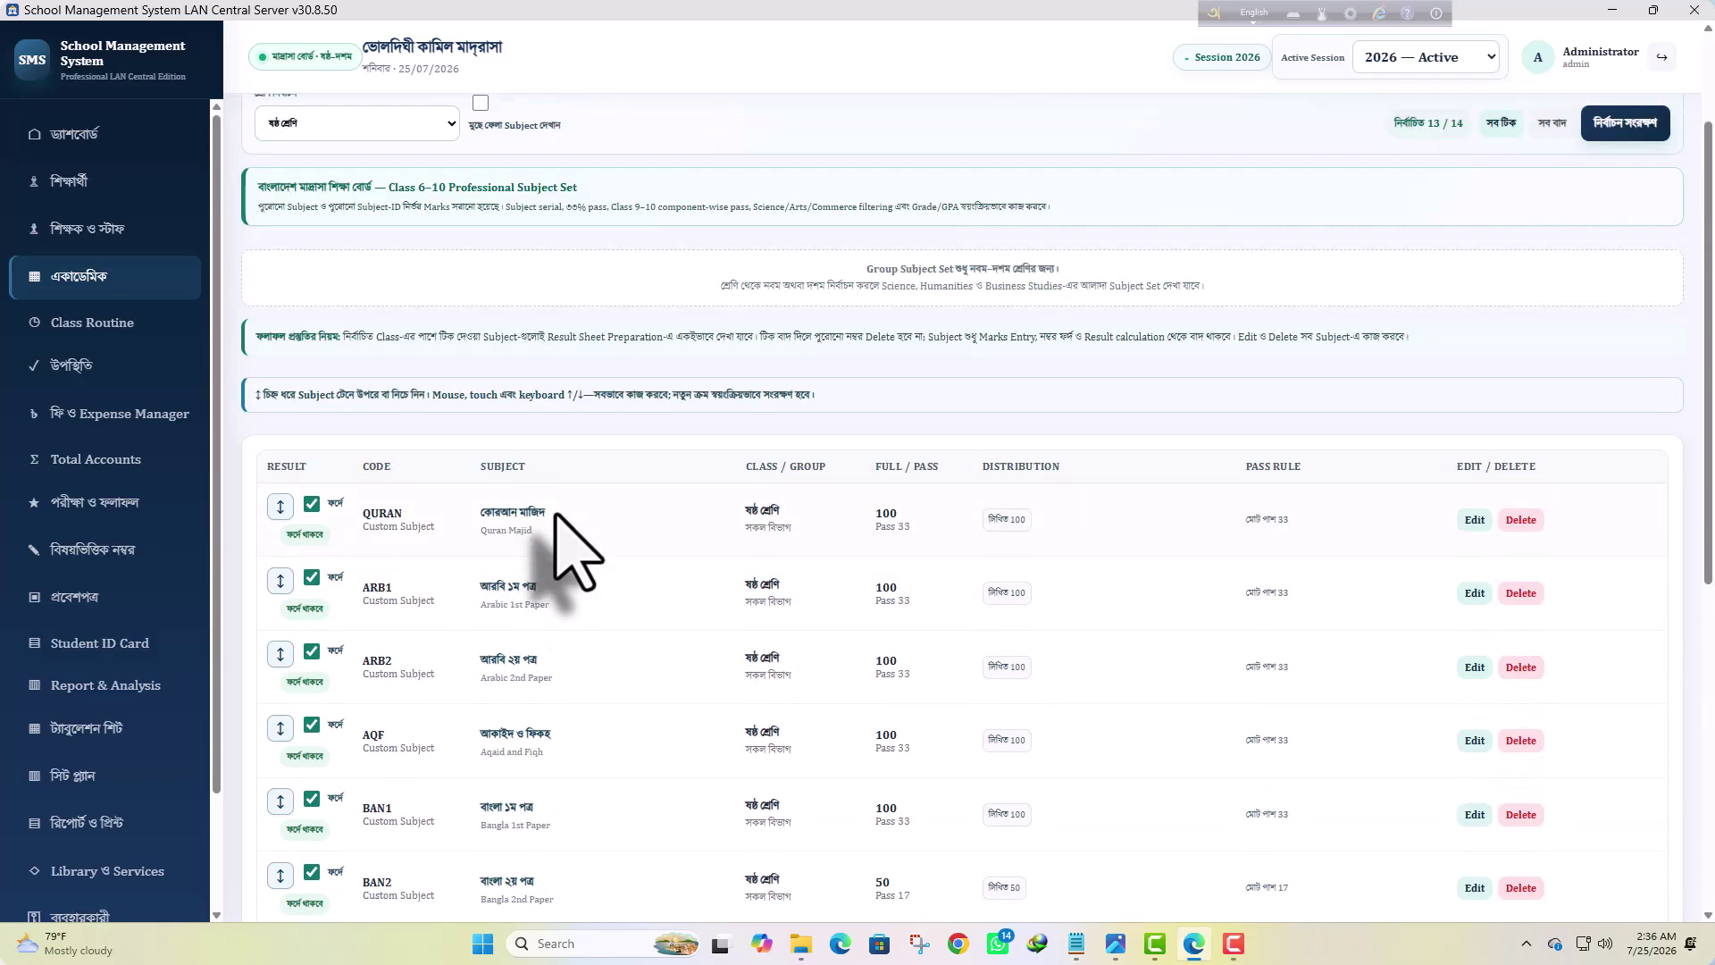
scroll(728, 534, "down", 3)
scroll(742, 531, "up", 5)
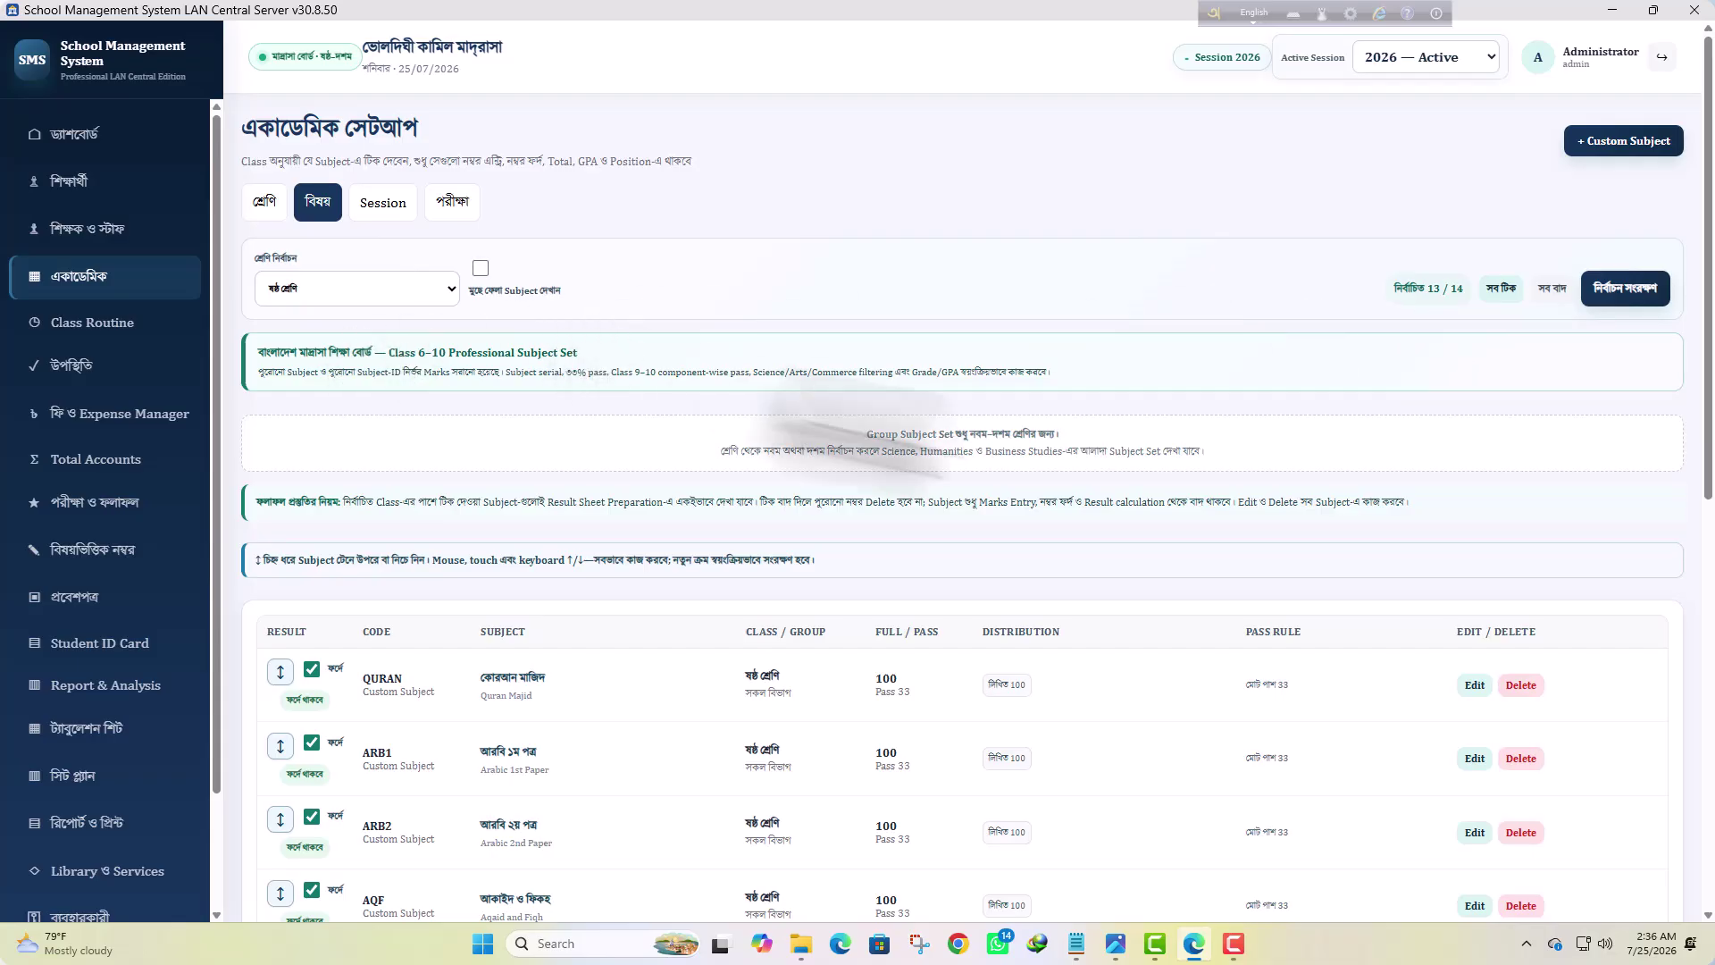
scroll(1009, 491, "down", 7)
scroll(491, 286, "up", 7)
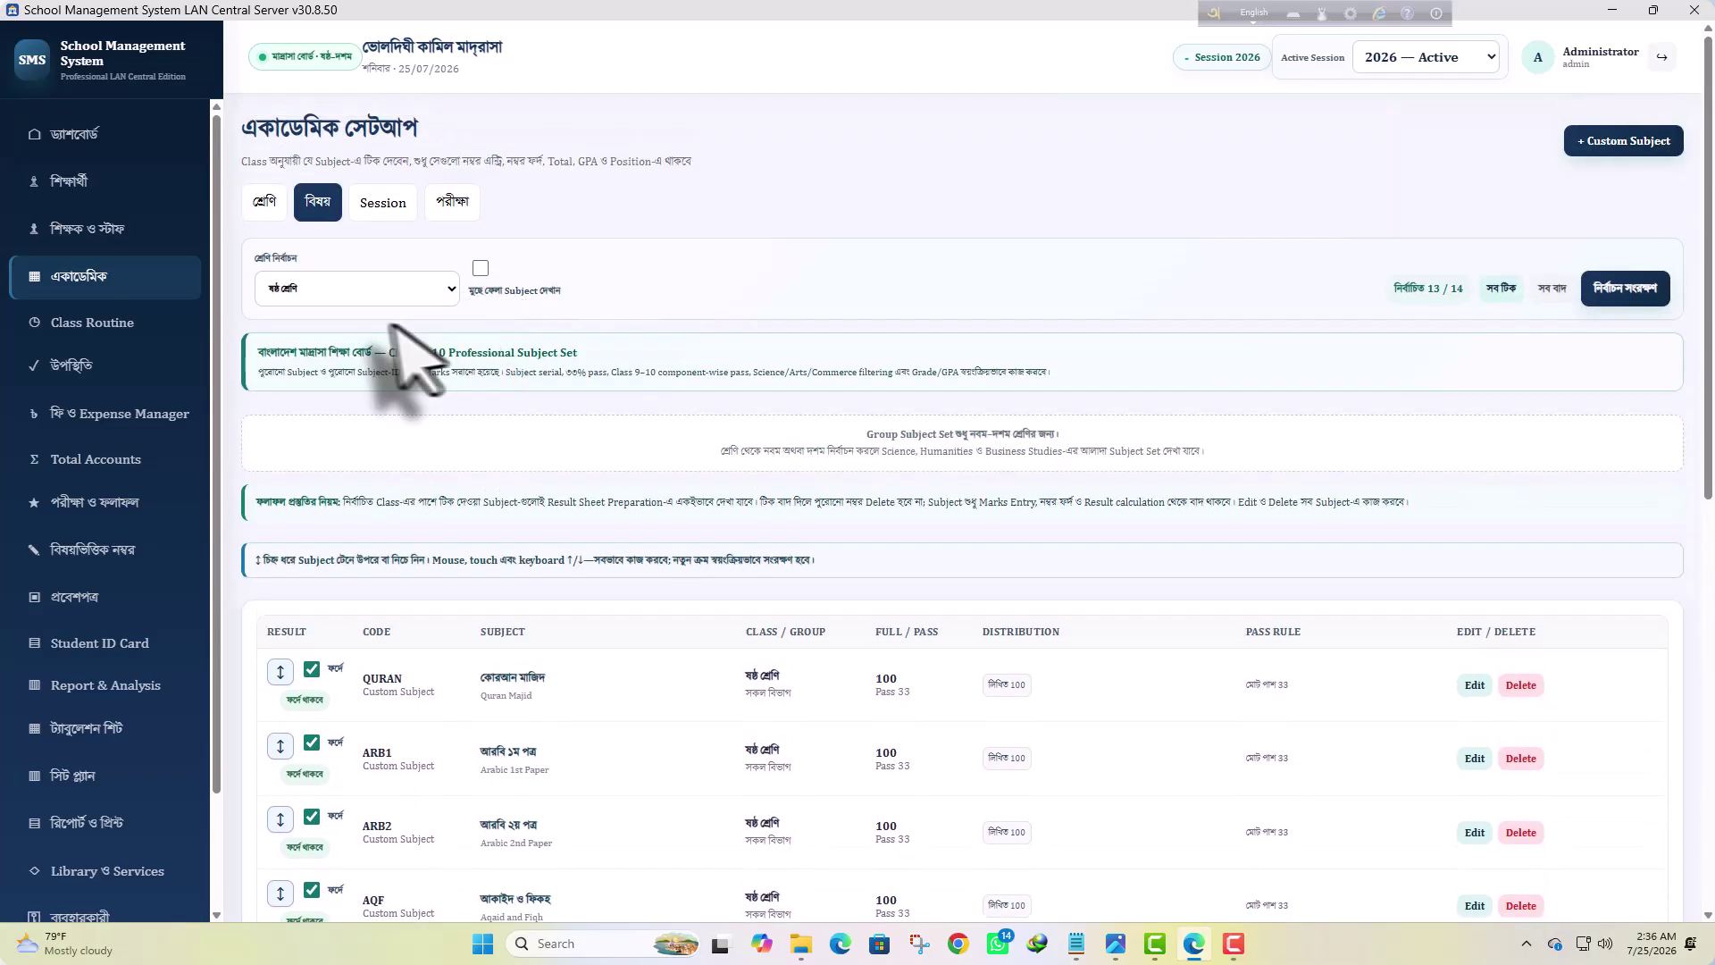
Switch the subject list to Class Eight (অষ্টম শ্রেণি) and examine its subjects and result selections
left_click(375, 295)
left_click(348, 367)
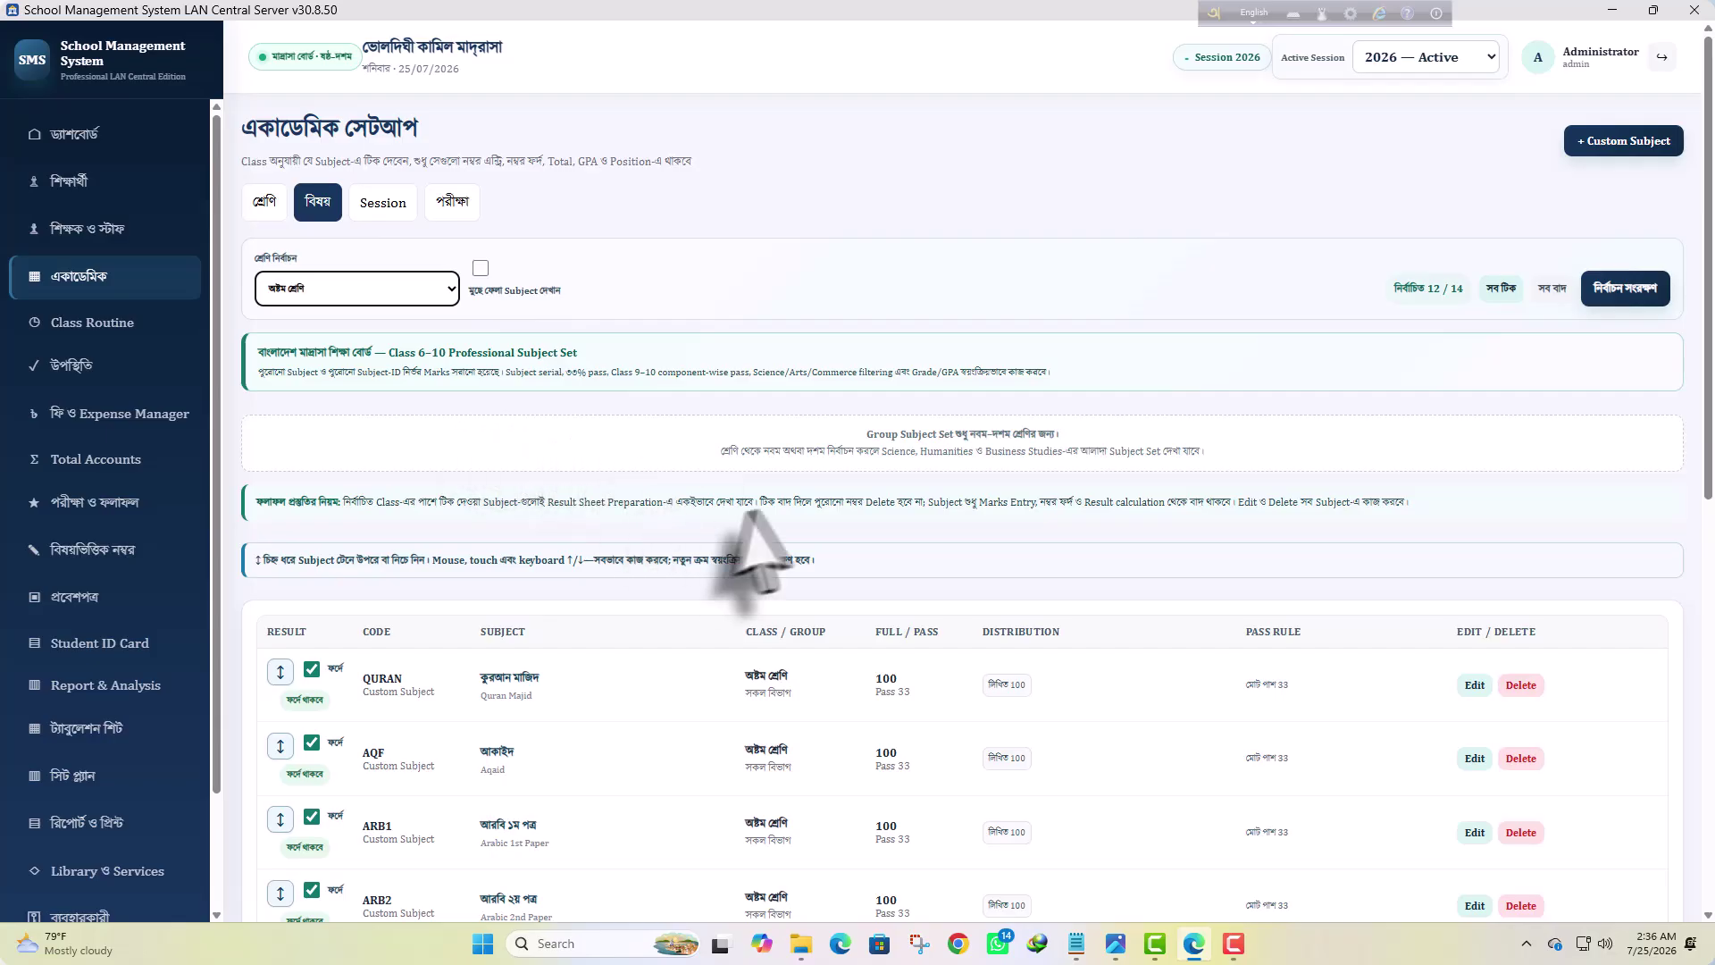
scroll(769, 563, "down", 7)
scroll(831, 563, "down", 1)
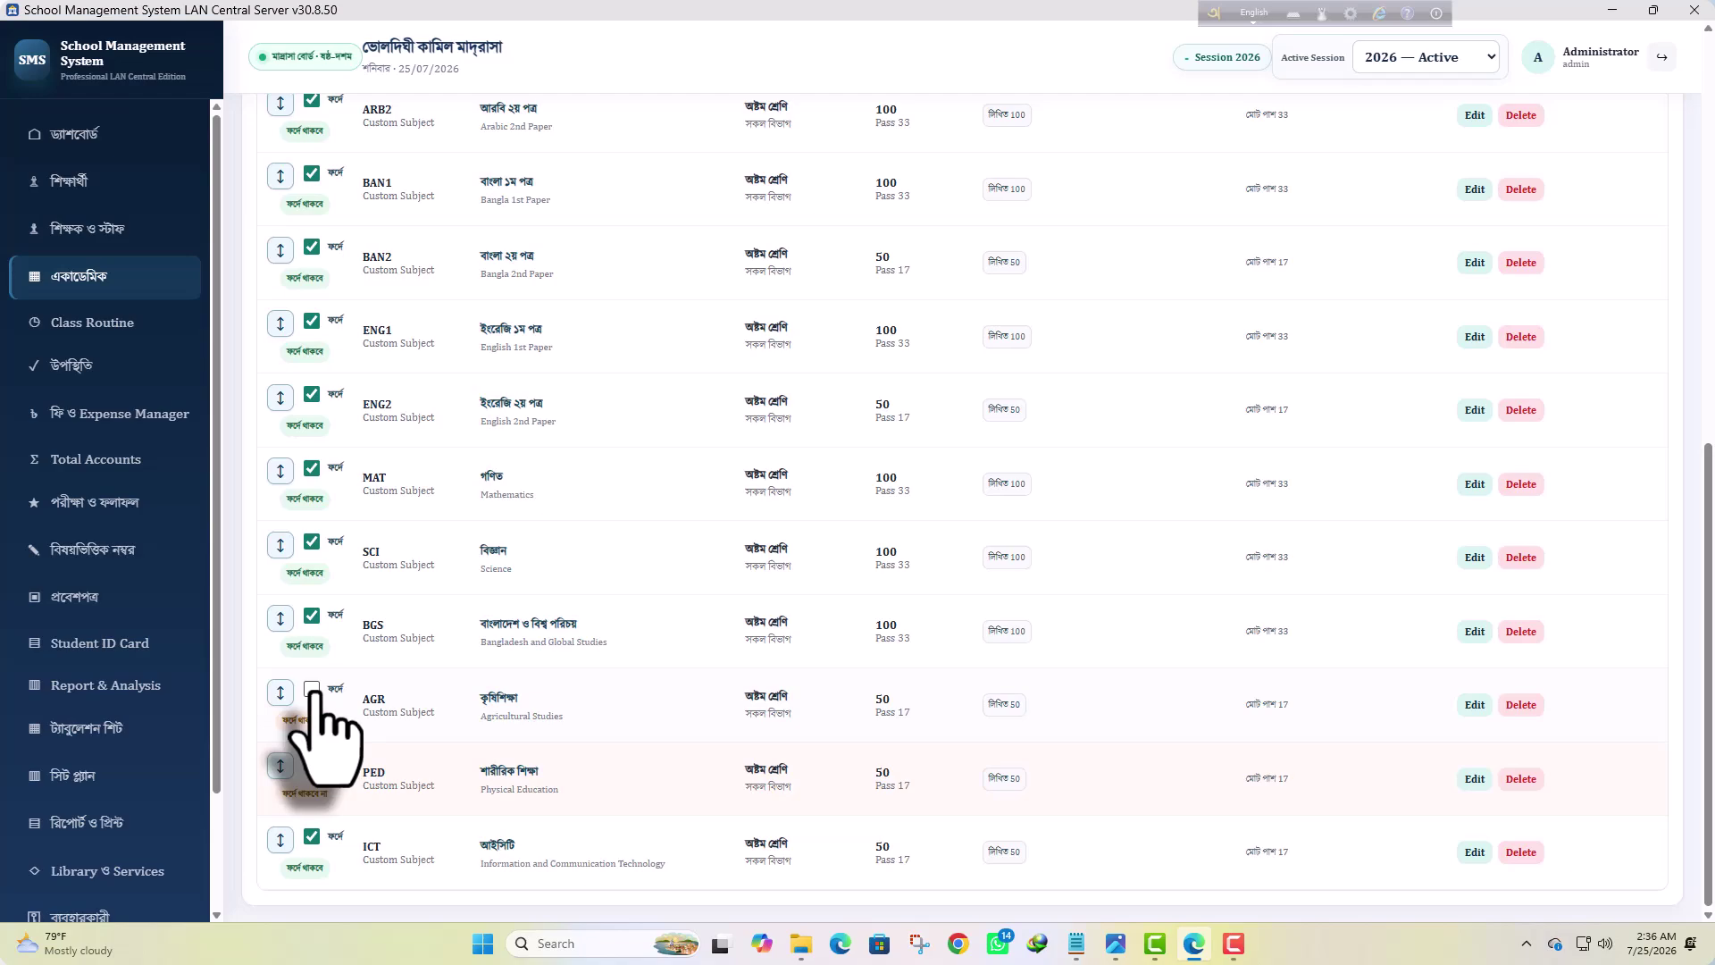
scroll(384, 630, "up", 8)
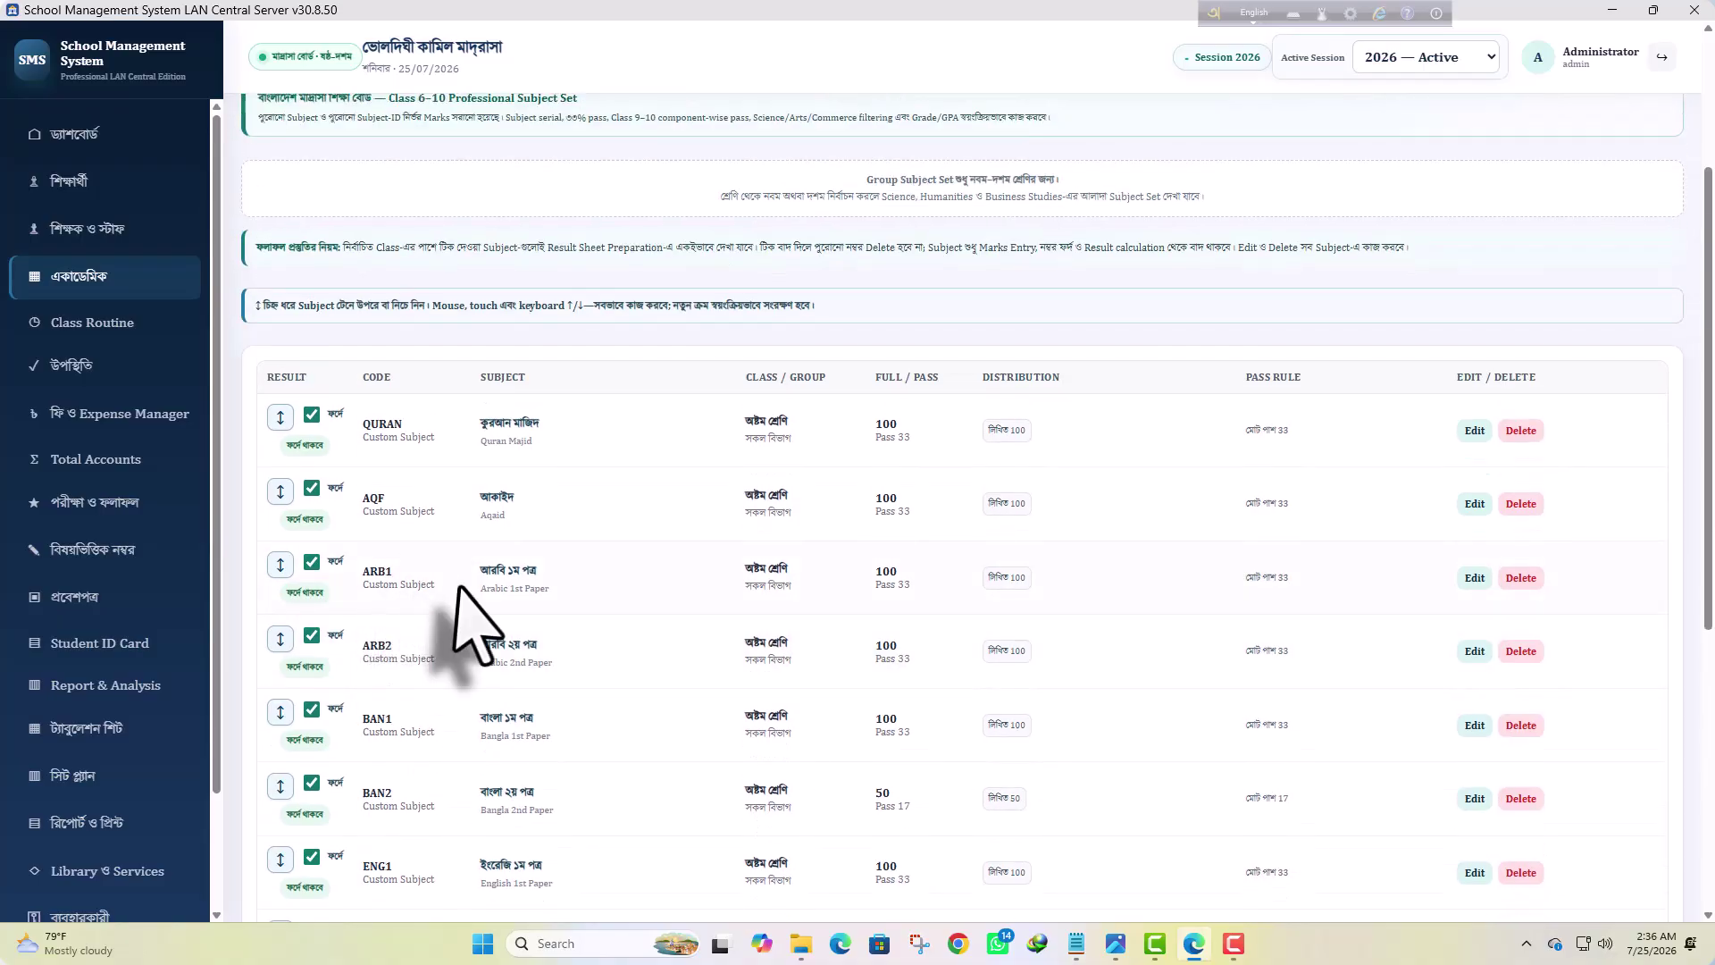
scroll(489, 617, "up", 1)
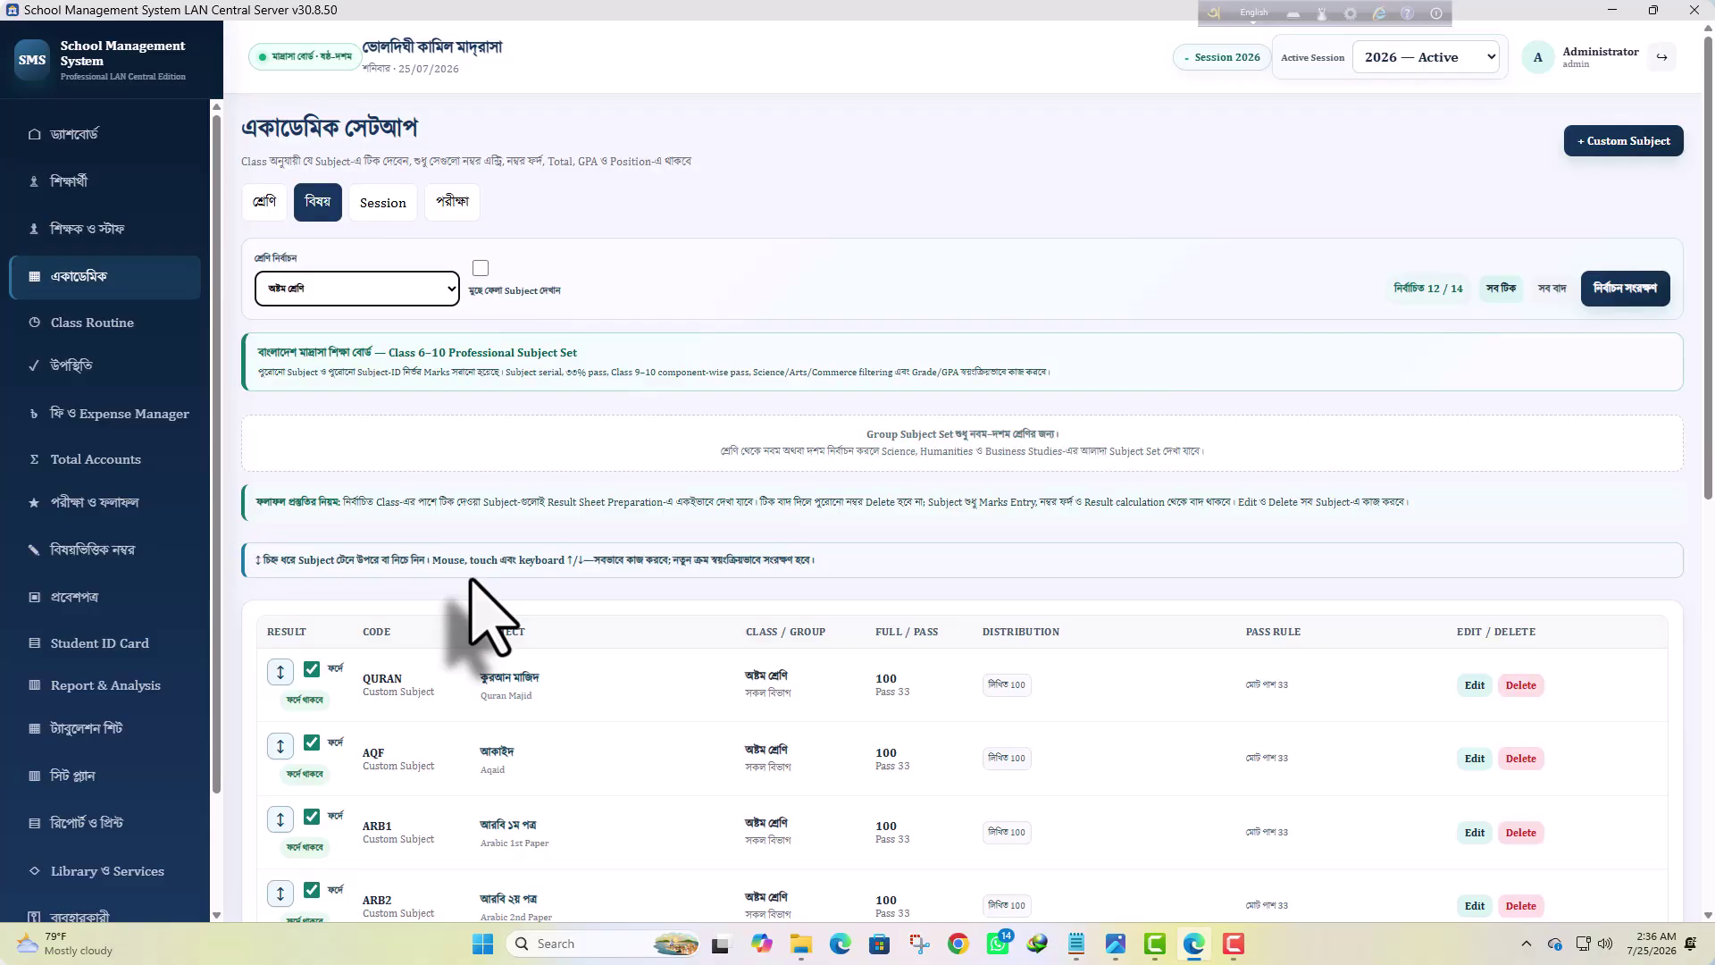
scroll(556, 364, "down", 6)
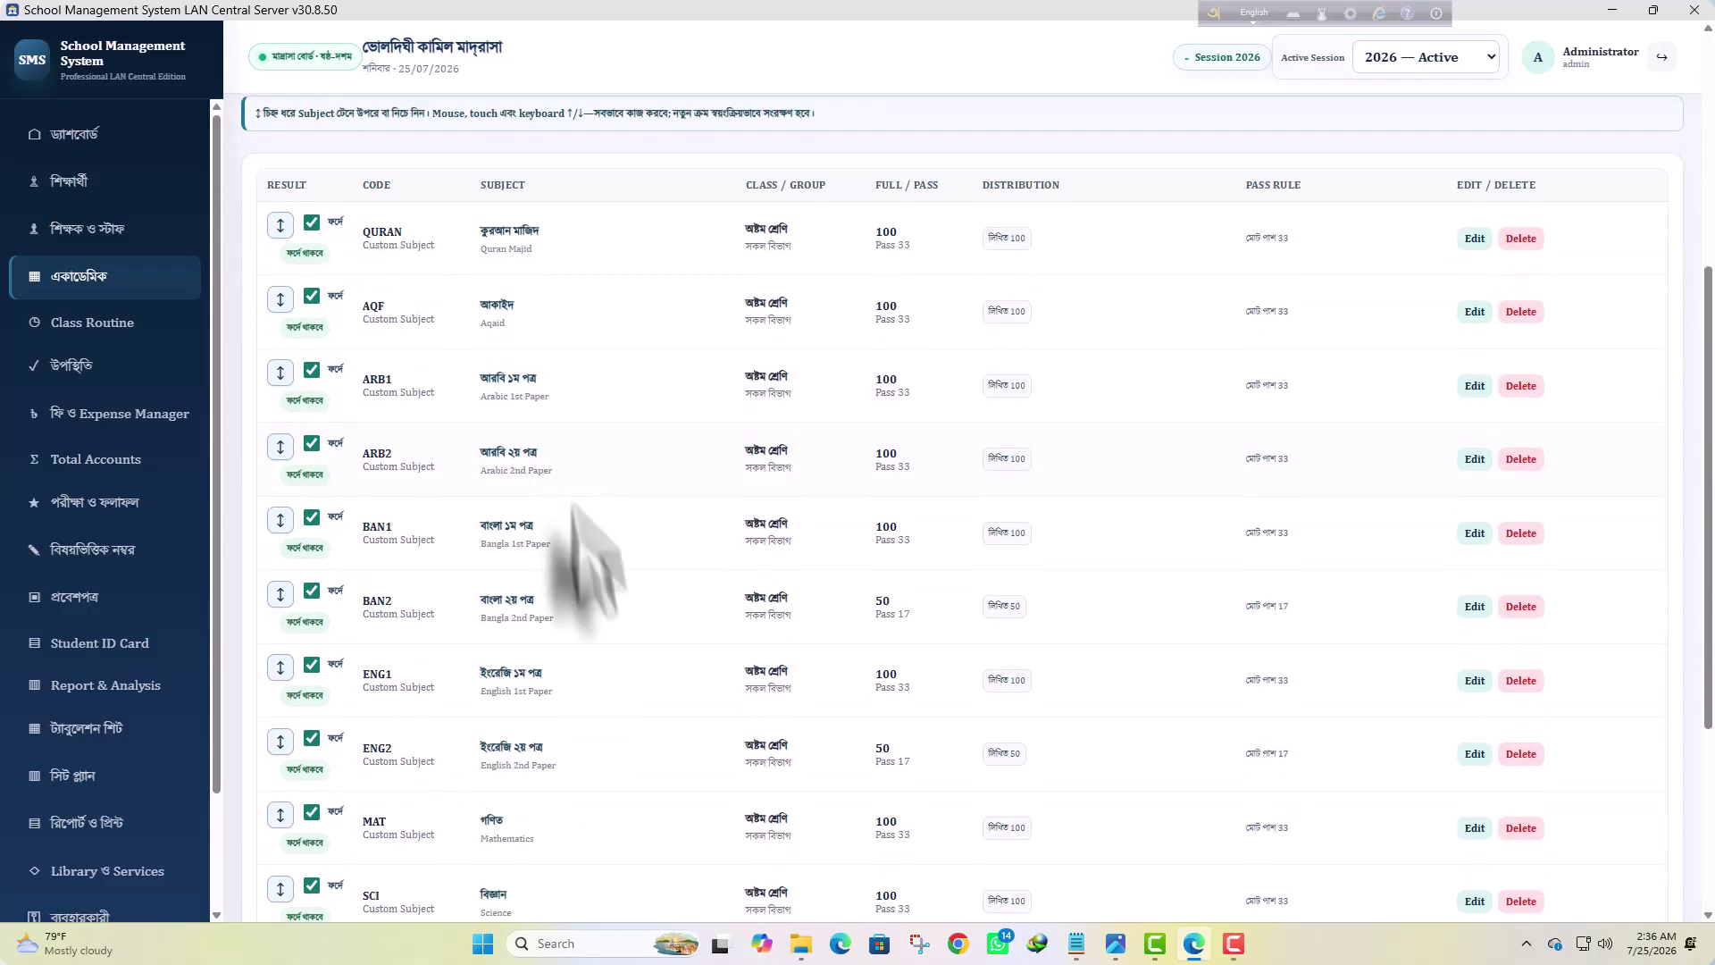
scroll(566, 547, "up", 5)
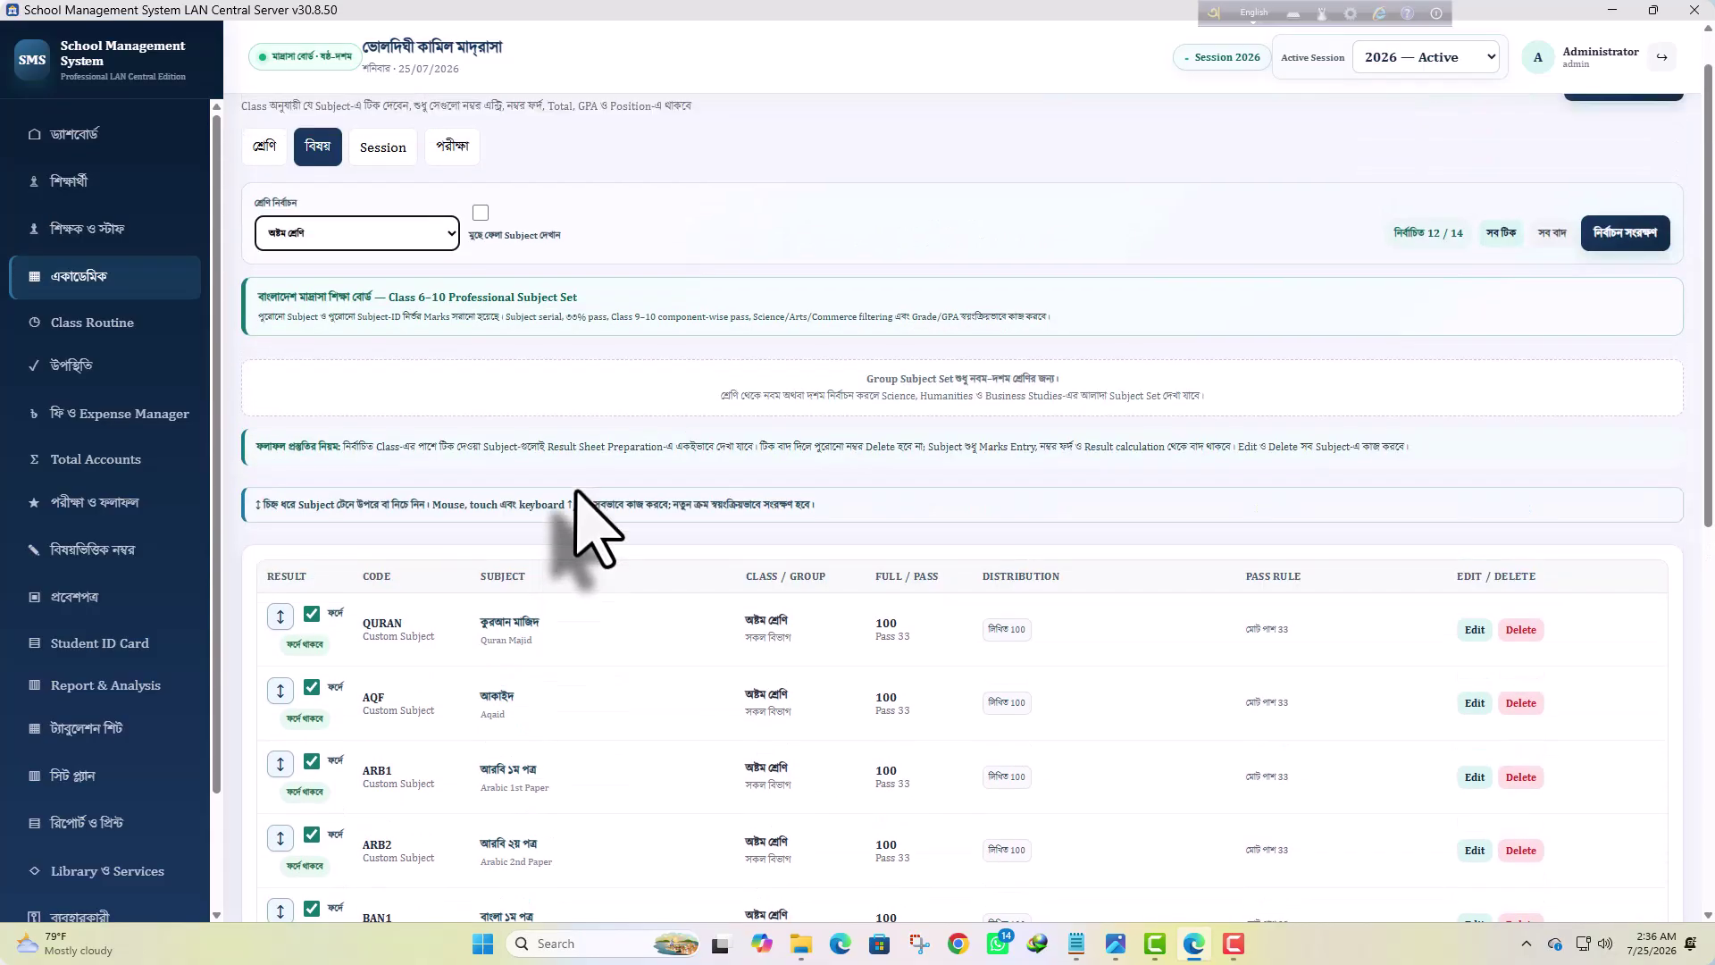
View the form for adding a custom subject to Class Eight and close it without saving
left_click(1624, 141)
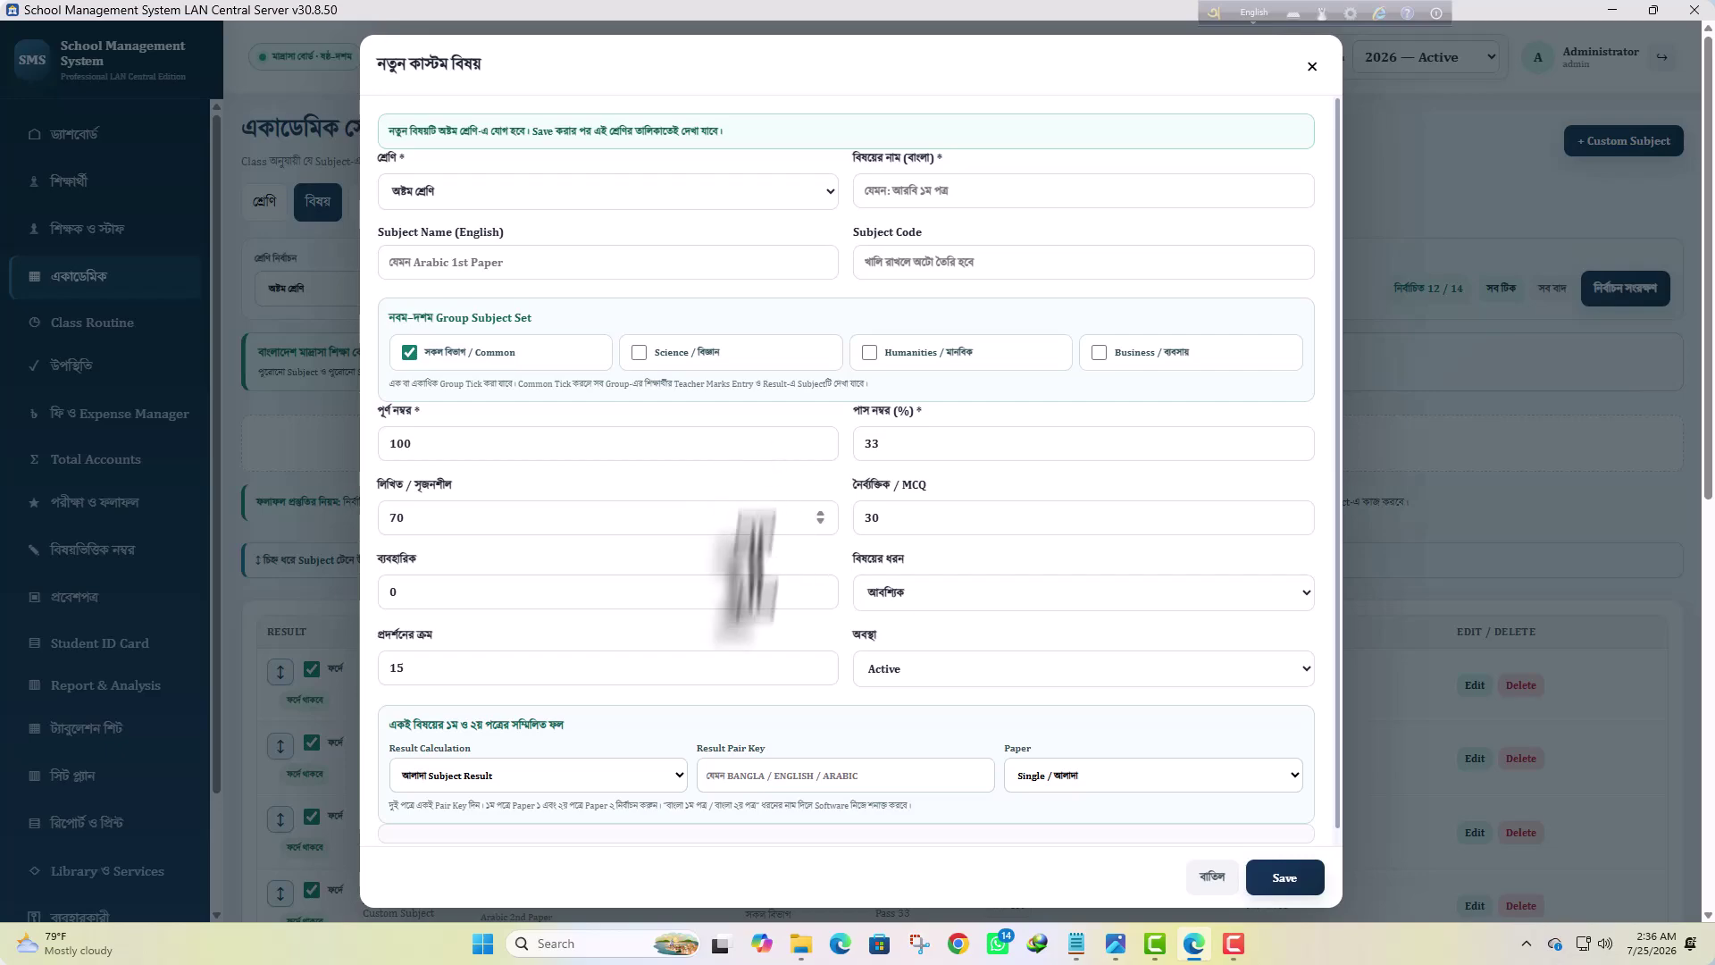
left_click(1315, 70)
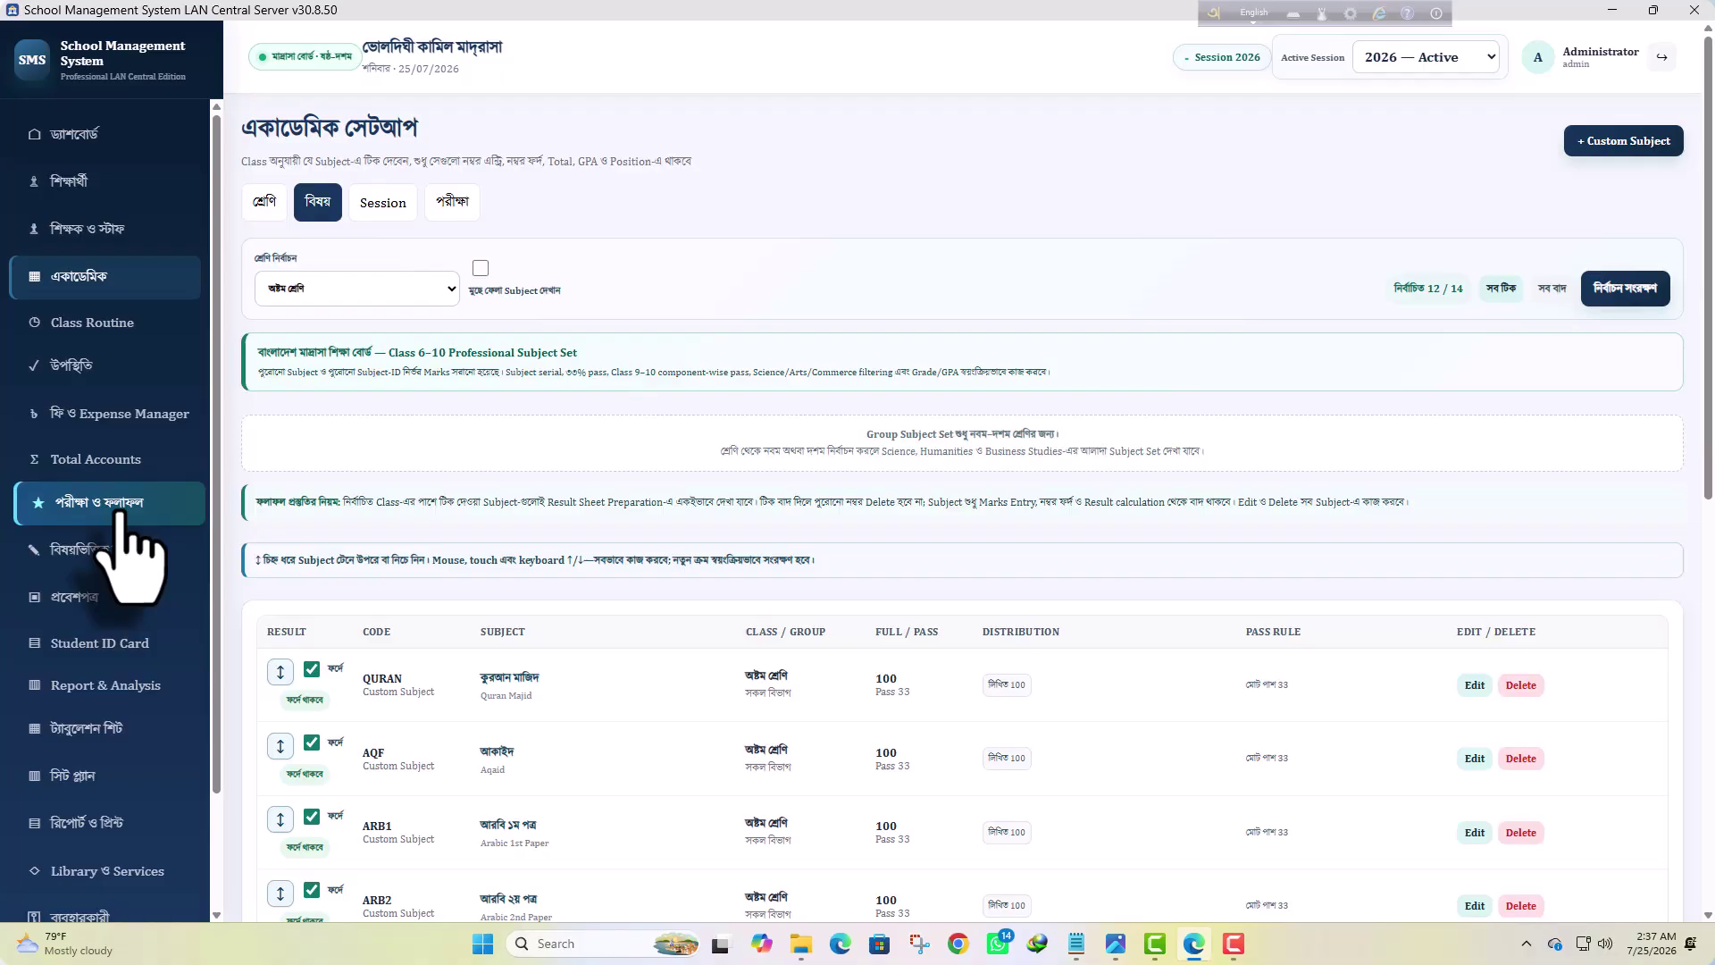
Check the exam and result mark entry page, and return to the subject-wise mark entry for Class Six Quran Majid
left_click(125, 517)
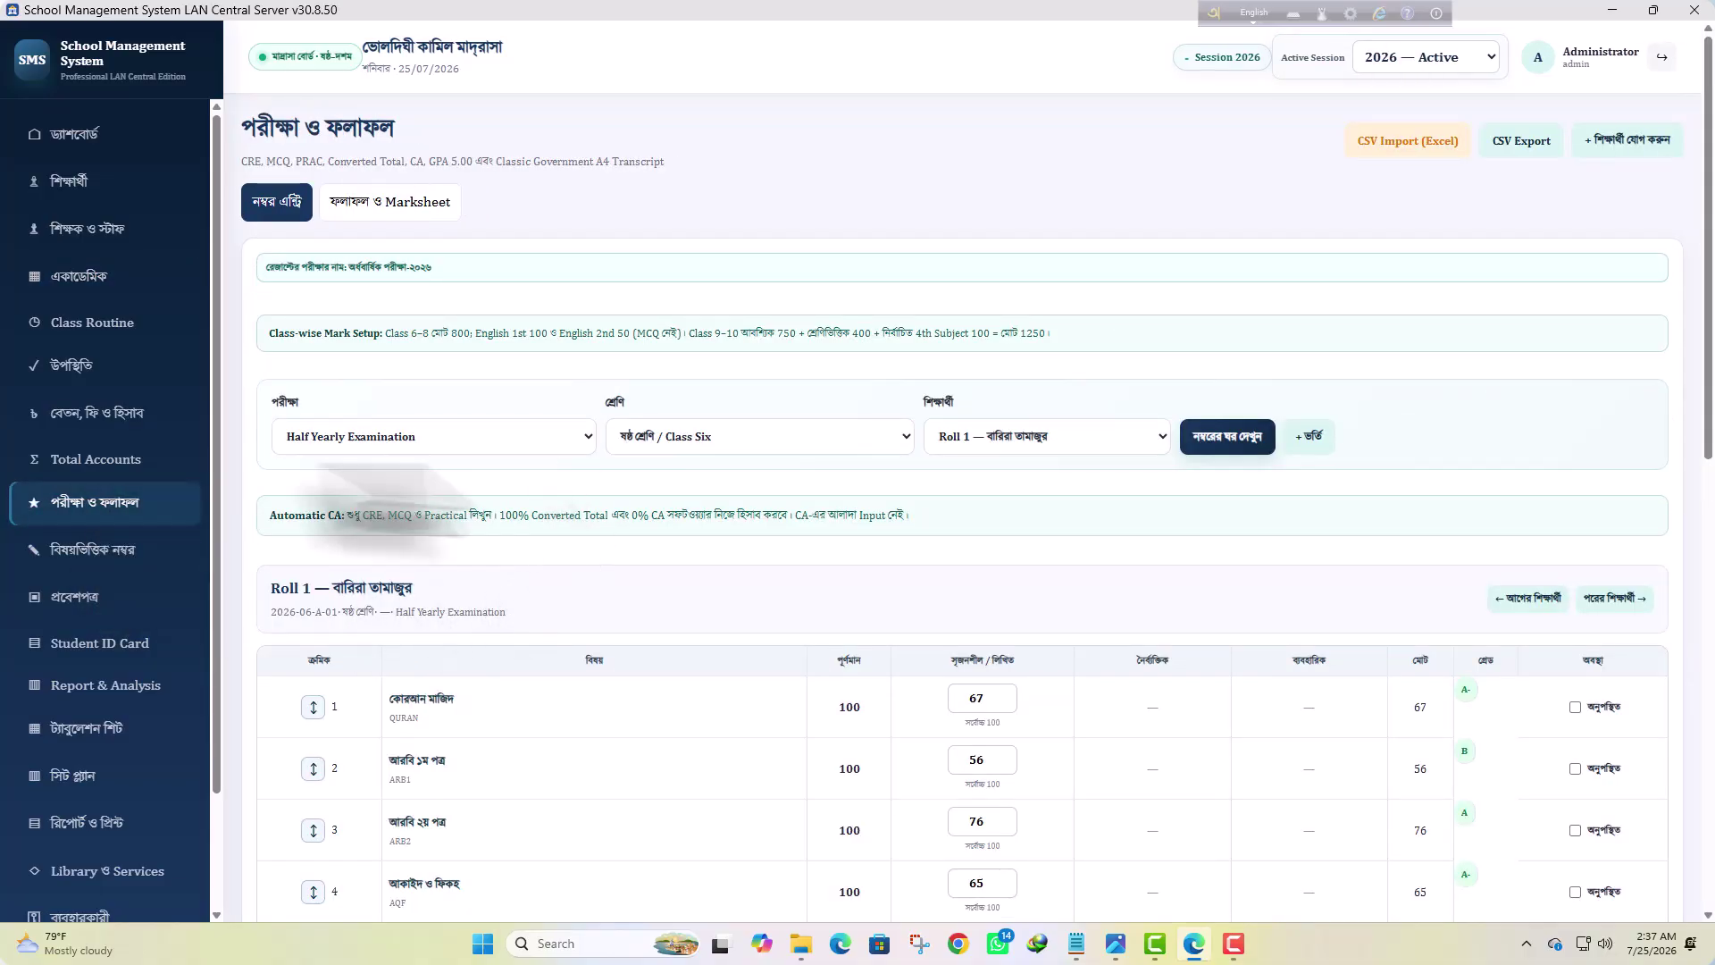
left_click(125, 551)
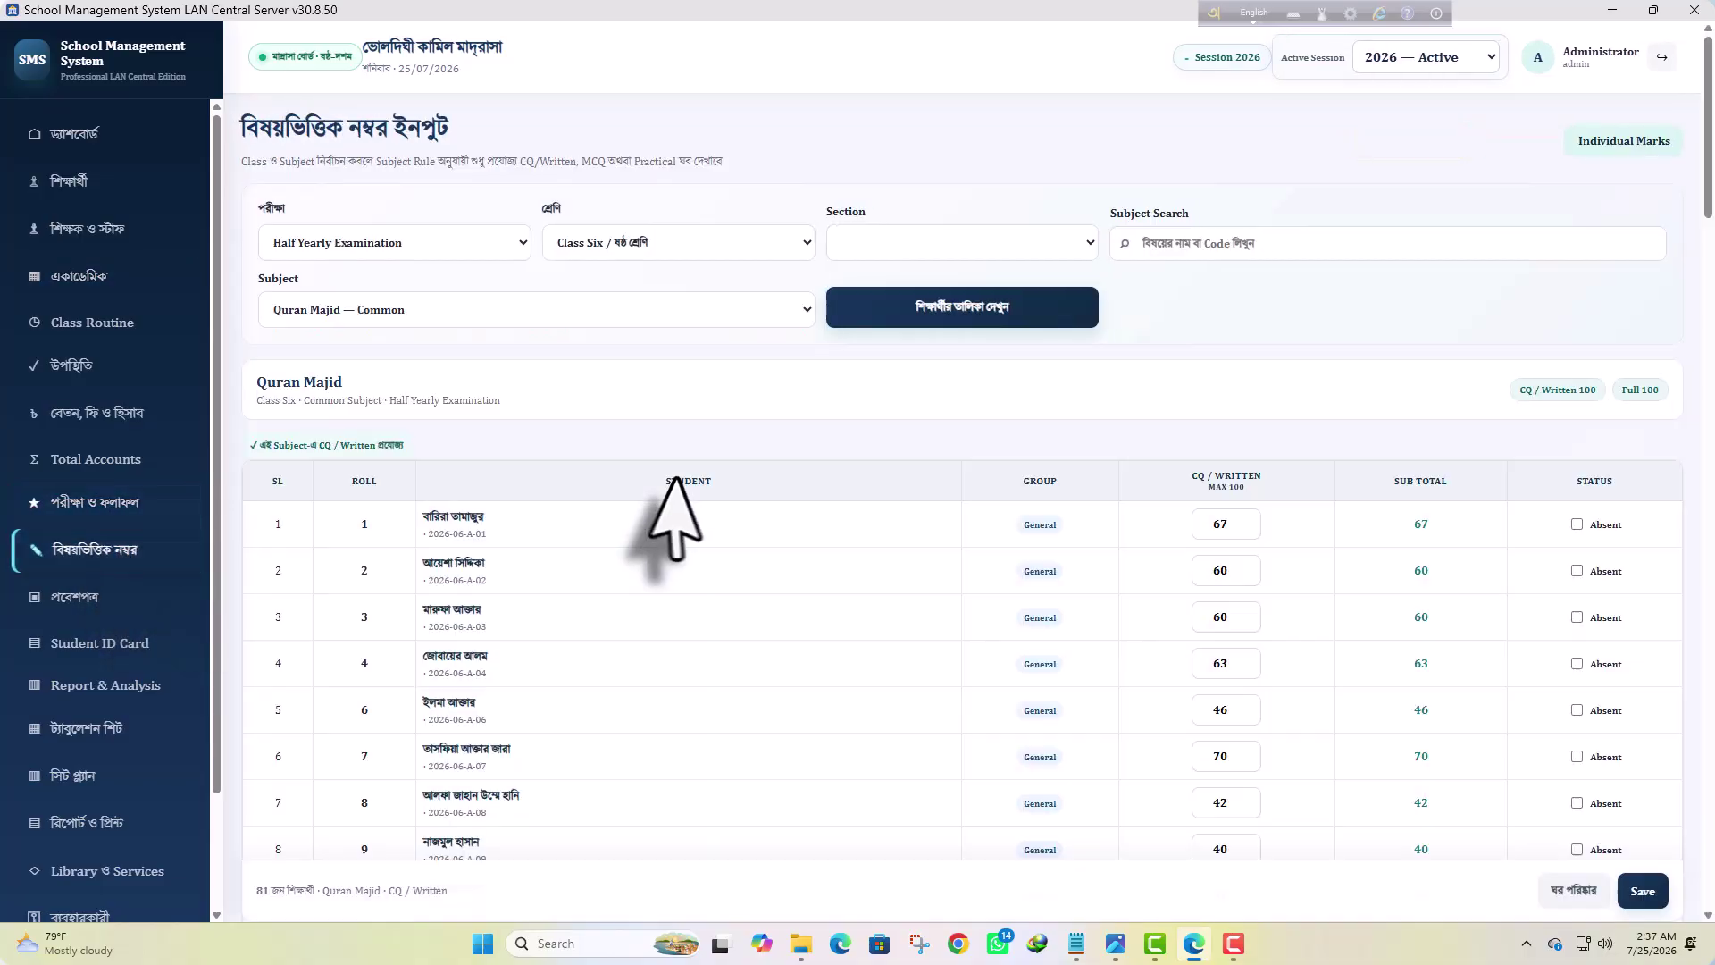
Load the Class Six Half Yearly mark entry for Arabic 2nd Paper and examine the students' written marks
left_click(622, 308)
left_click(527, 416)
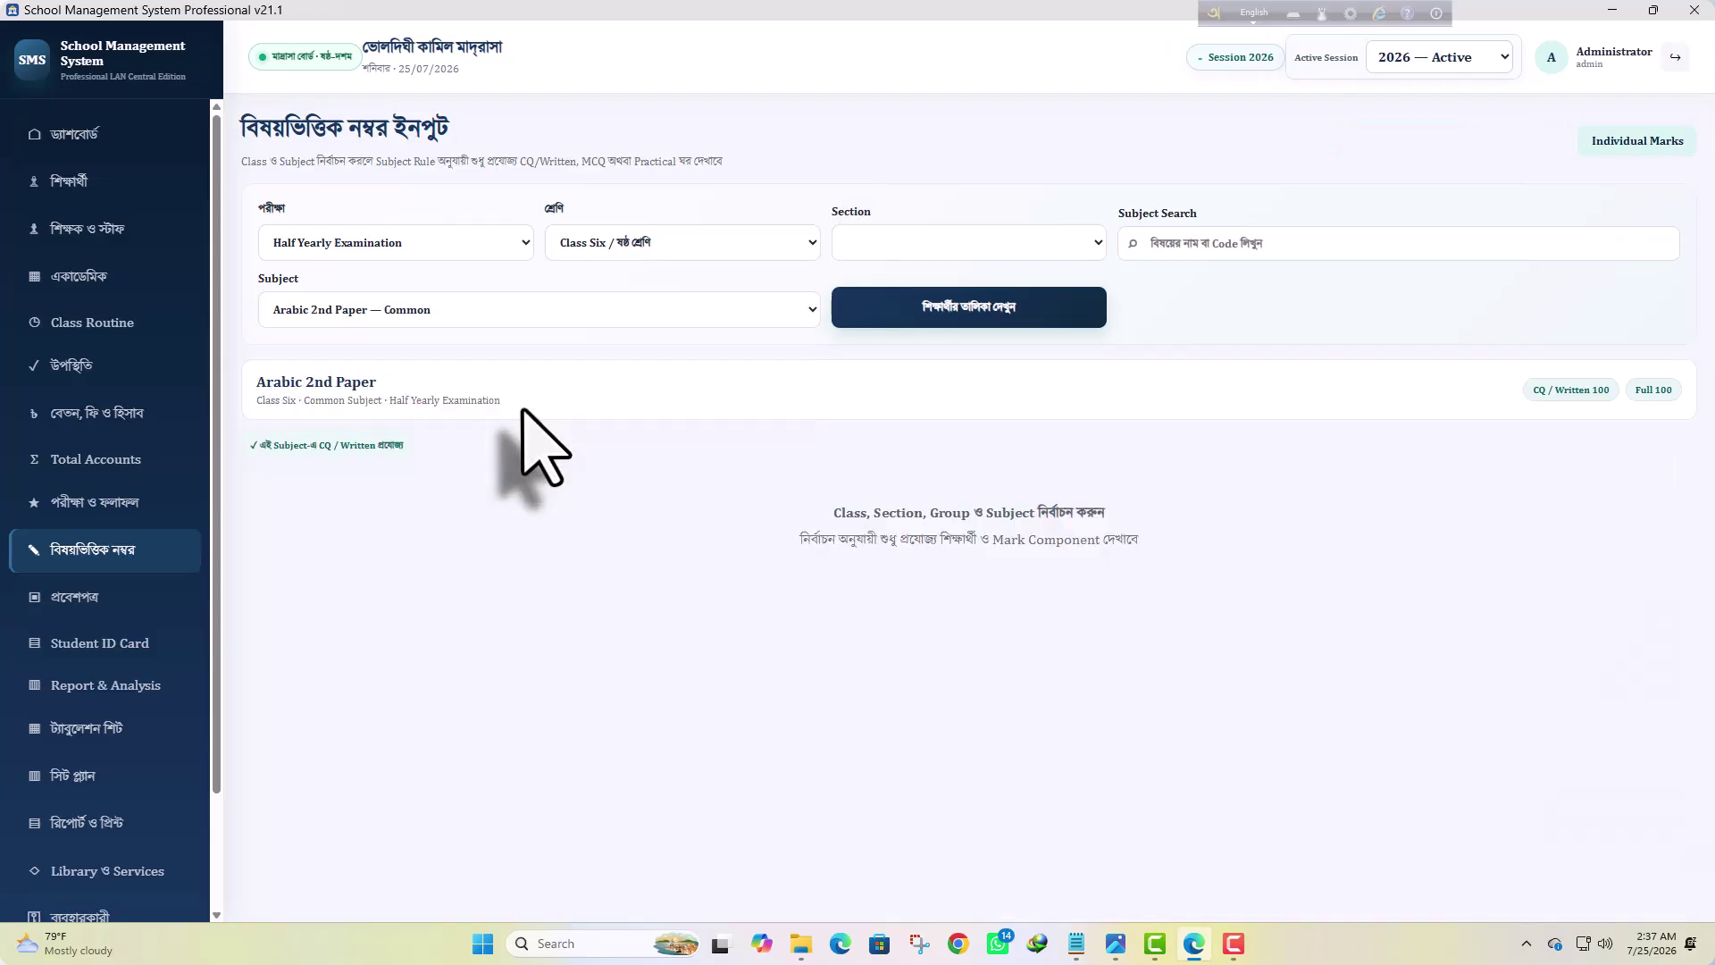
scroll(1098, 617, "down", 3)
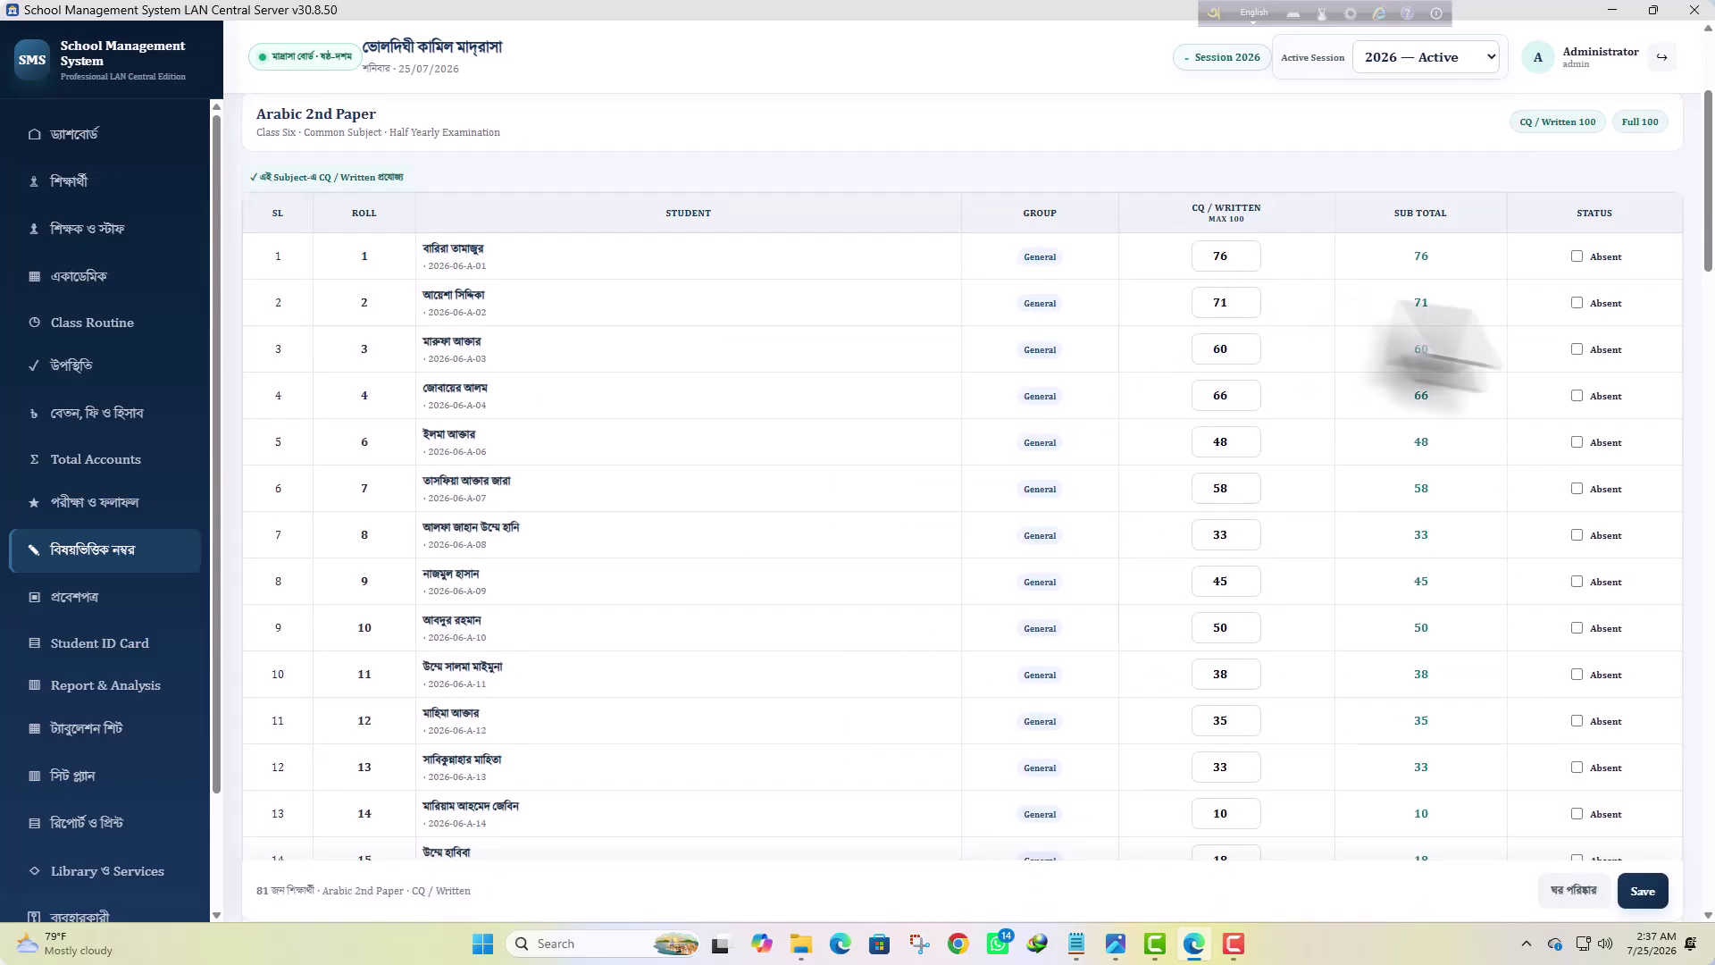
scroll(1348, 582, "down", 6)
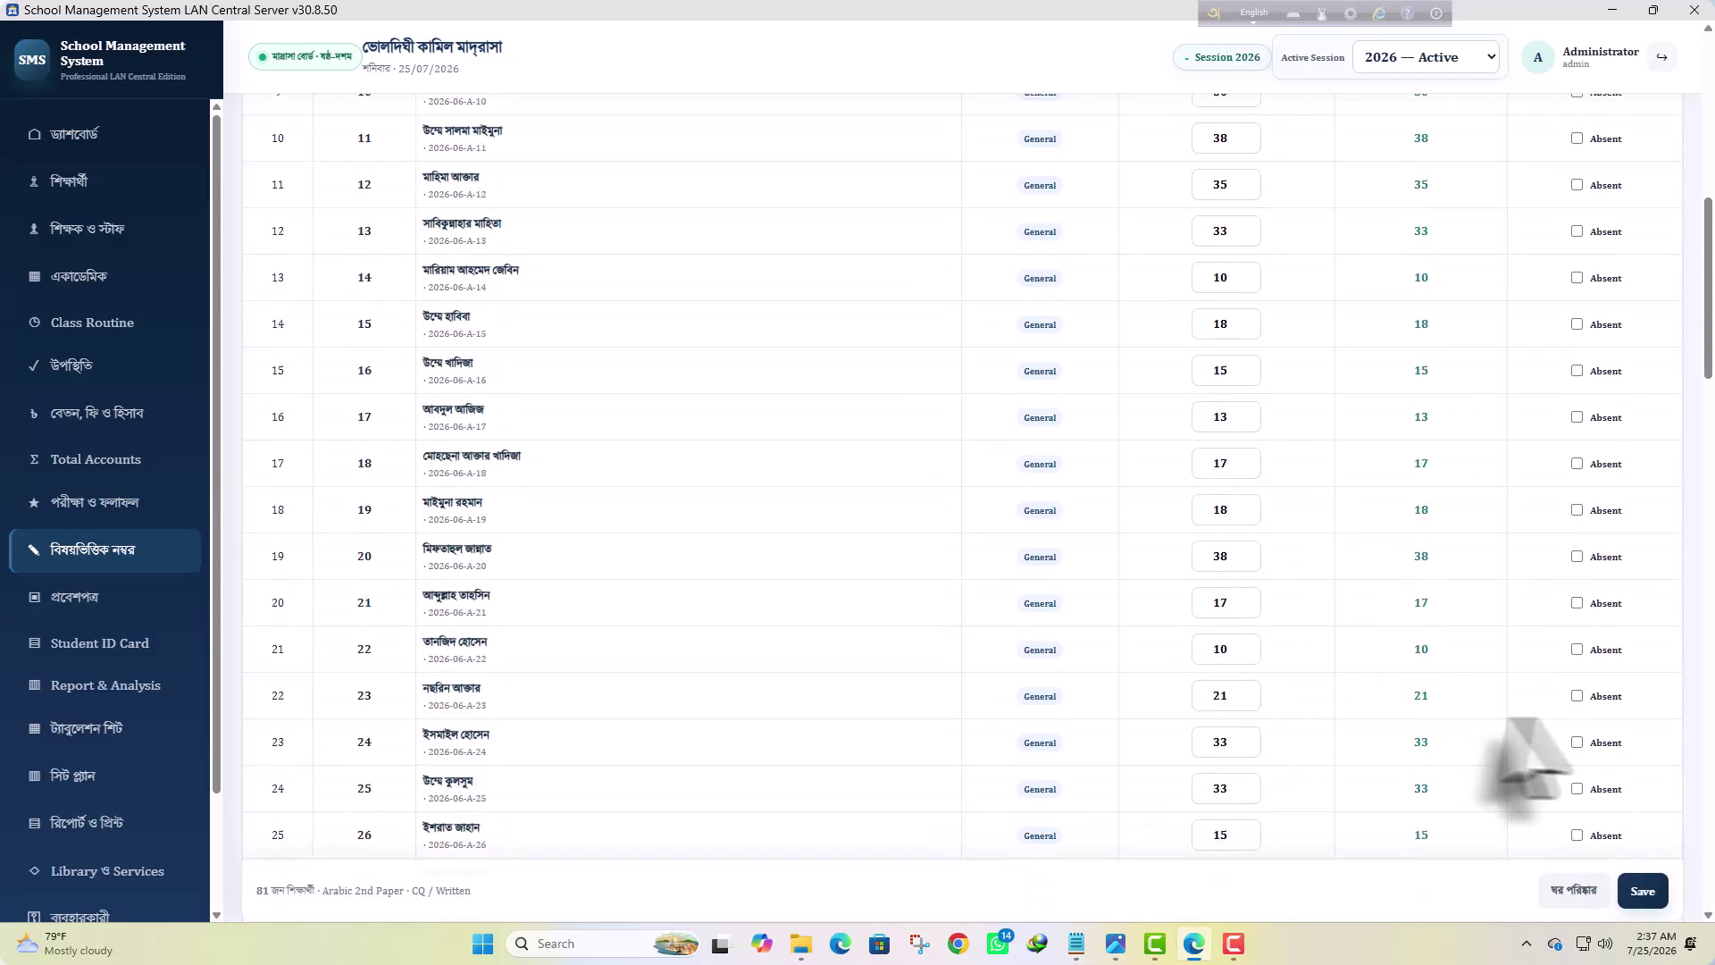
scroll(785, 754, "down", 9)
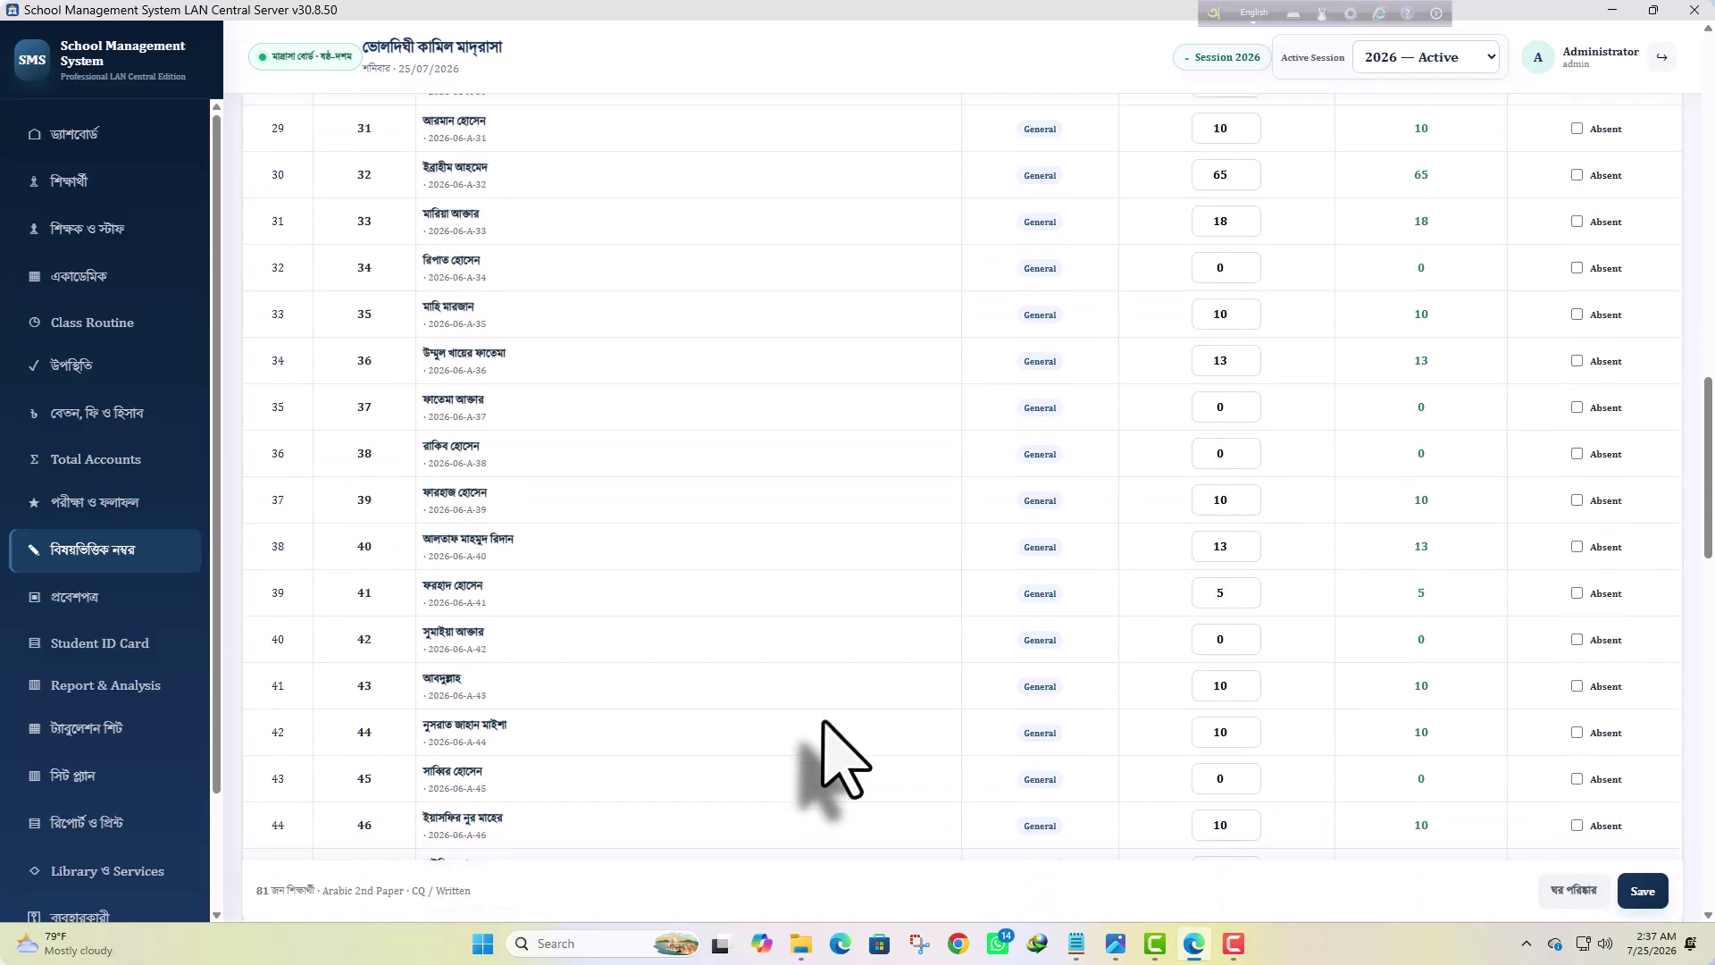
scroll(823, 755, "up", 14)
scroll(823, 756, "up", 4)
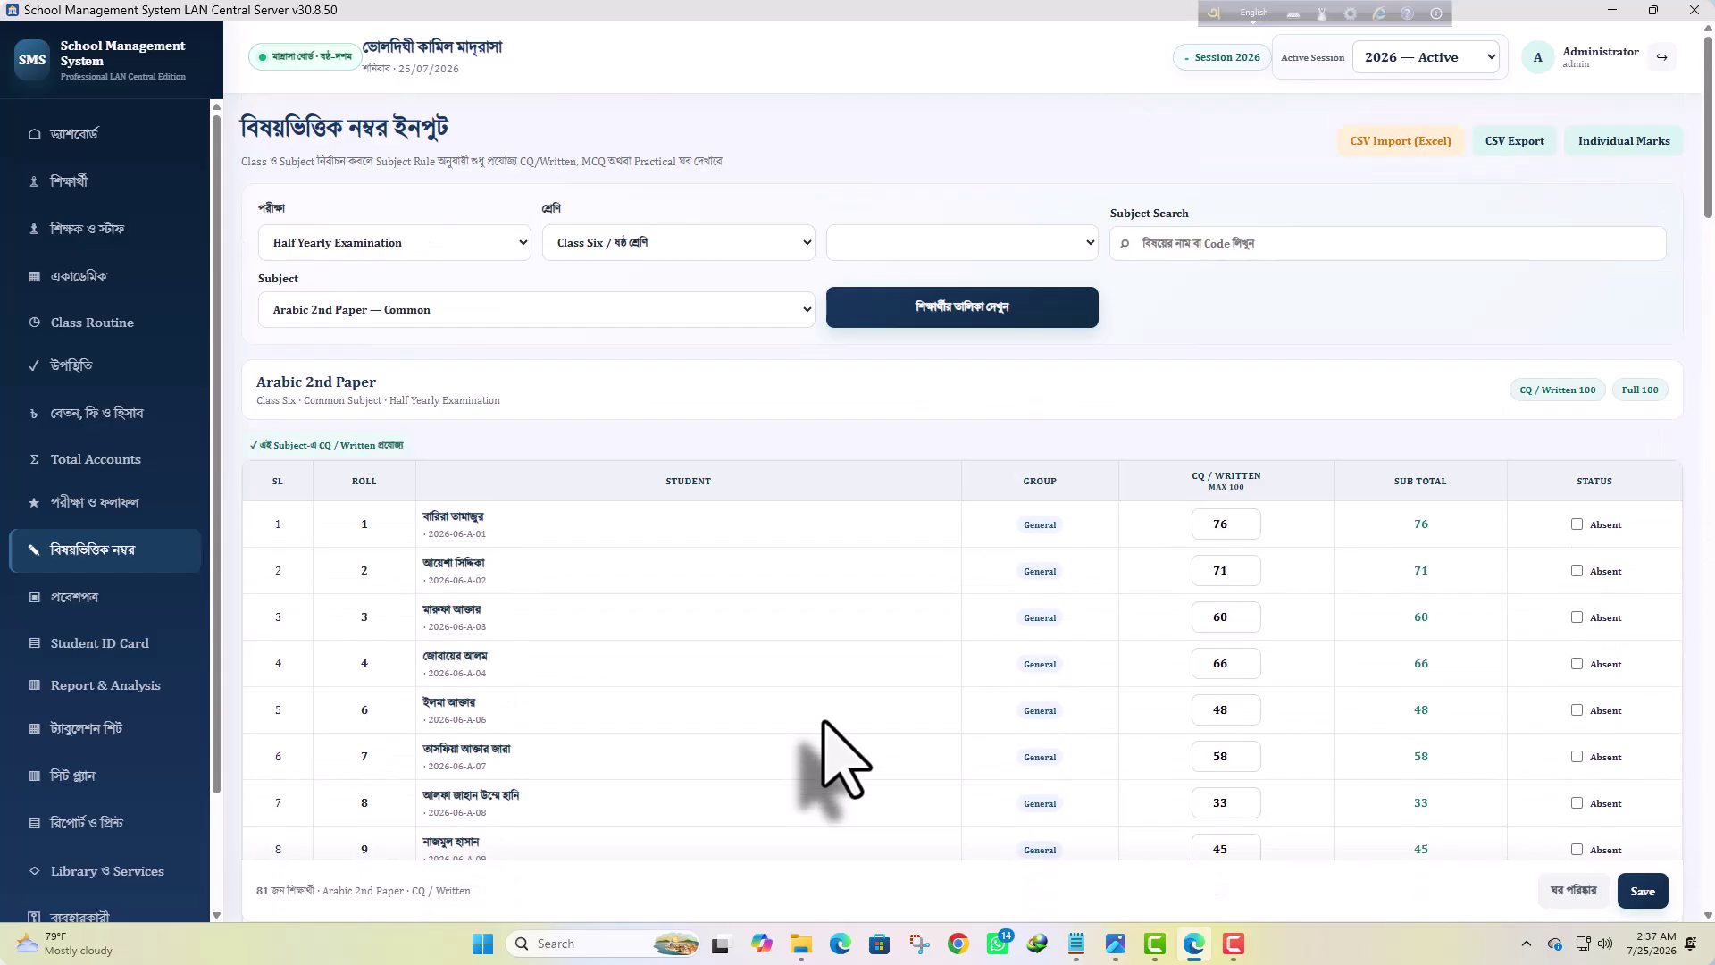
Switch the Class Six mark entry to Mathematics and look through the students' written marks
left_click(455, 311)
left_click(414, 536)
scroll(1216, 585, "down", 2)
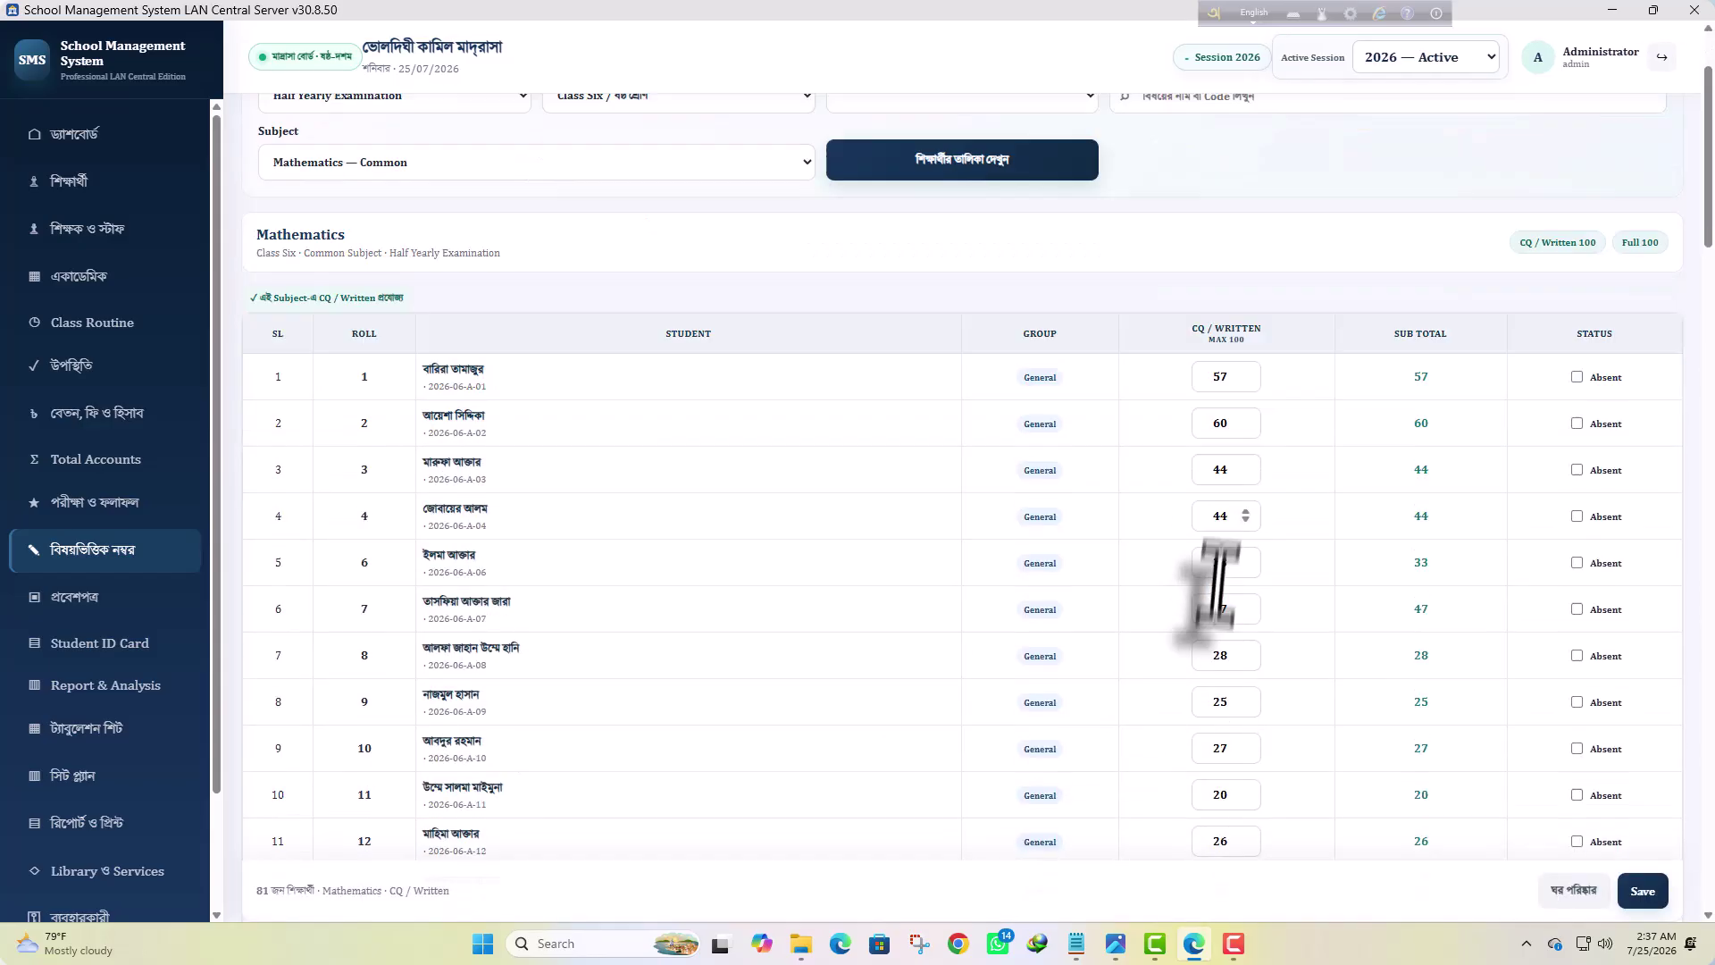
scroll(1217, 585, "down", 5)
scroll(1251, 741, "down", 3)
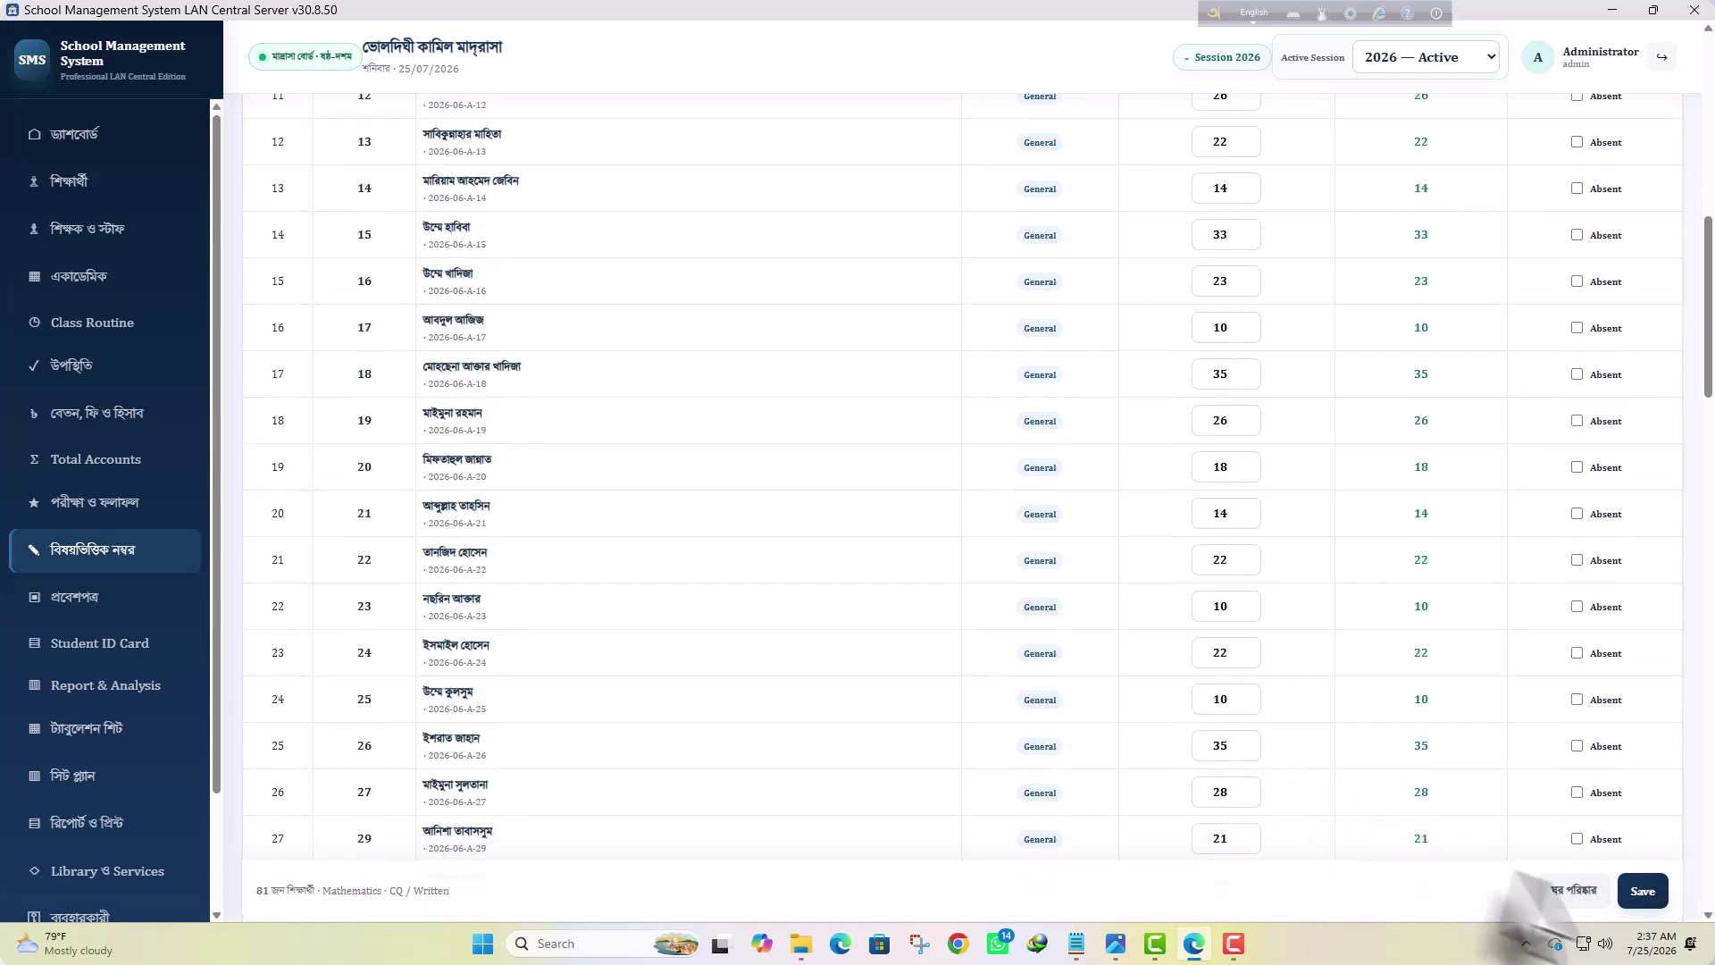
scroll(1117, 688, "down", 3)
scroll(1015, 700, "up", 13)
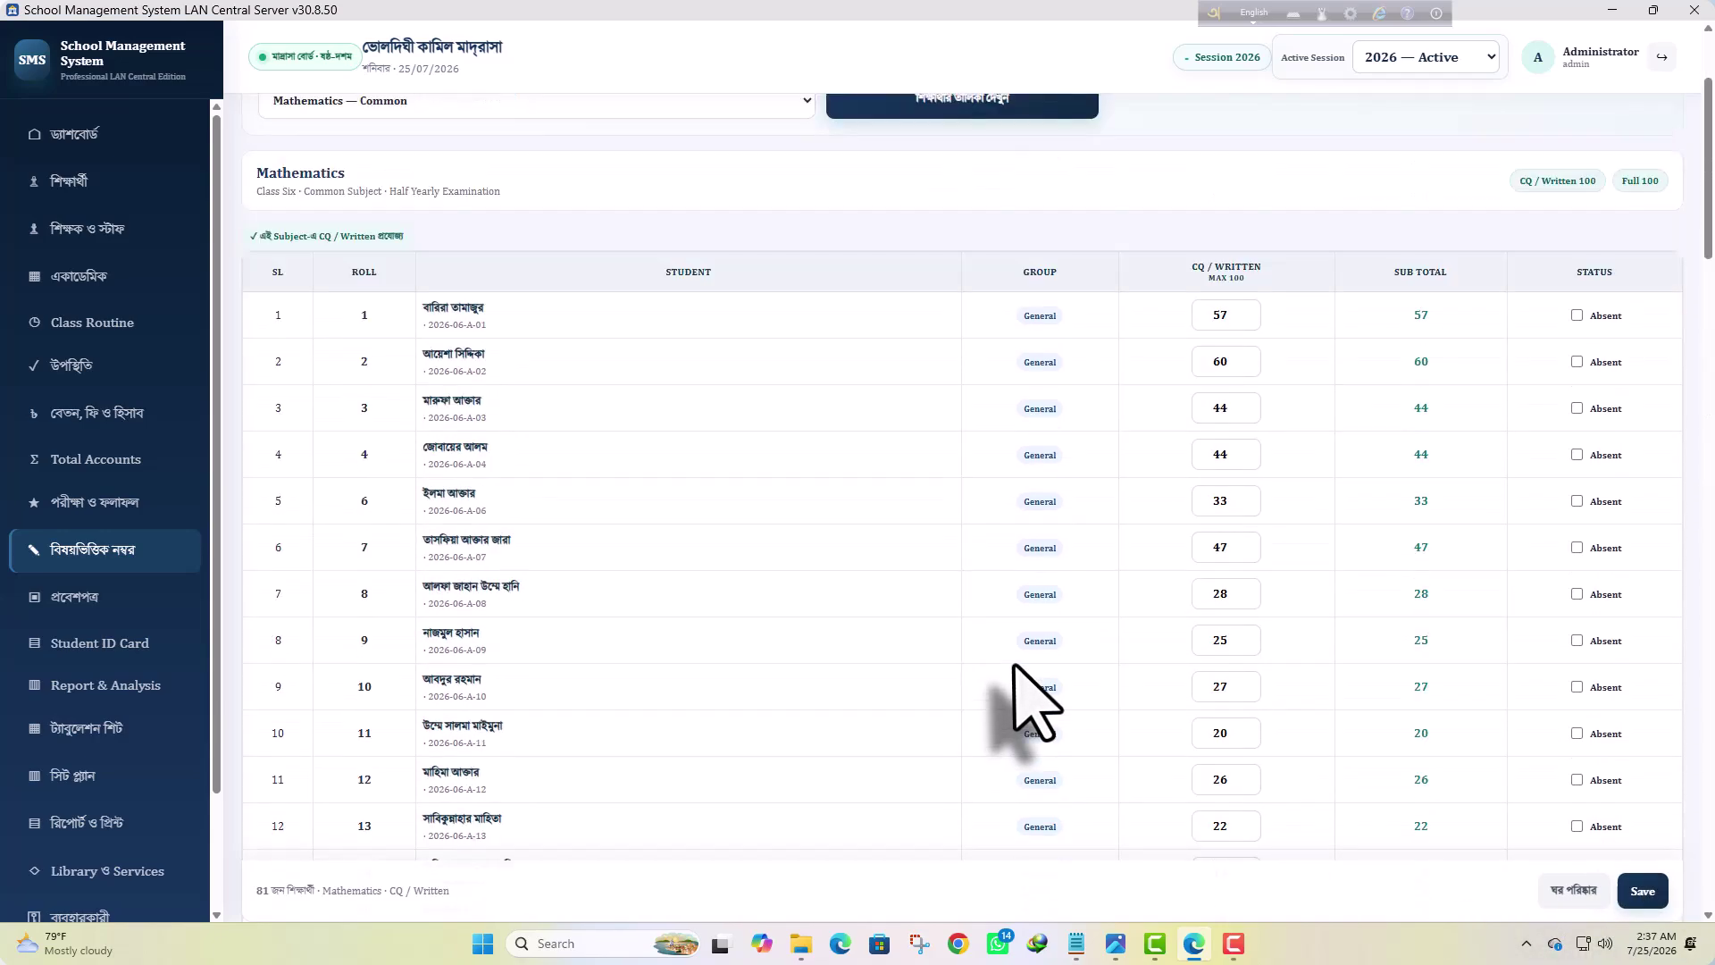
Switch the Class Six mark entry to Physical Education and view the students' marks
left_click(490, 310)
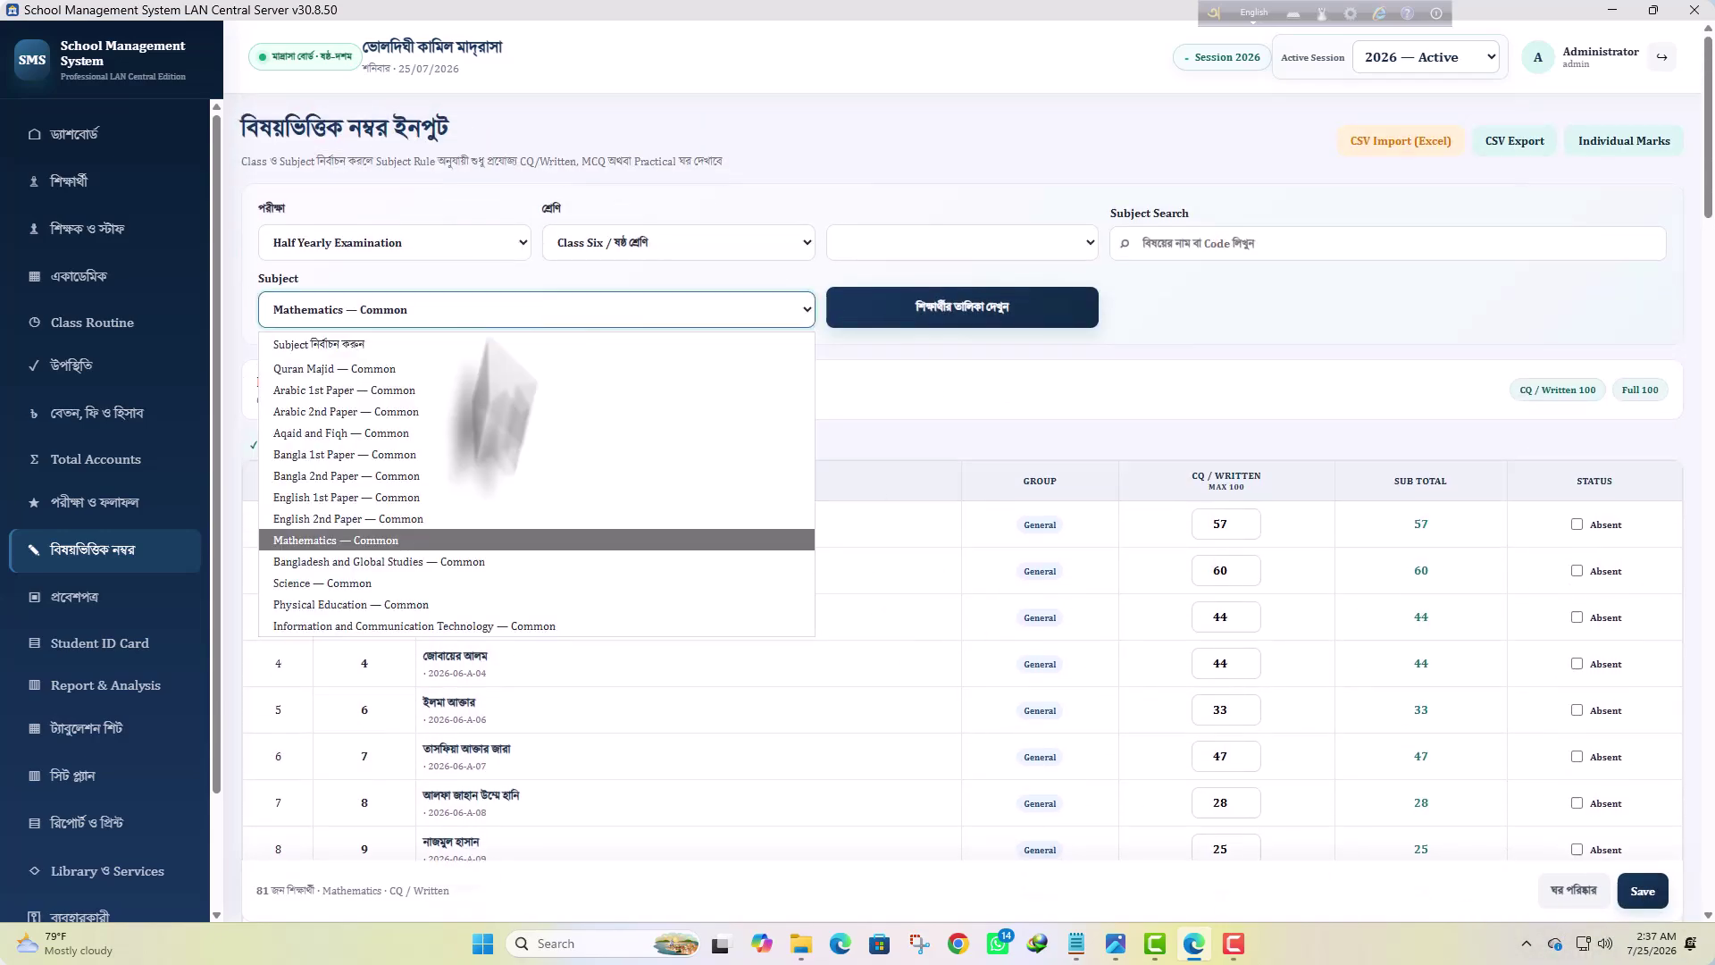
left_click(442, 605)
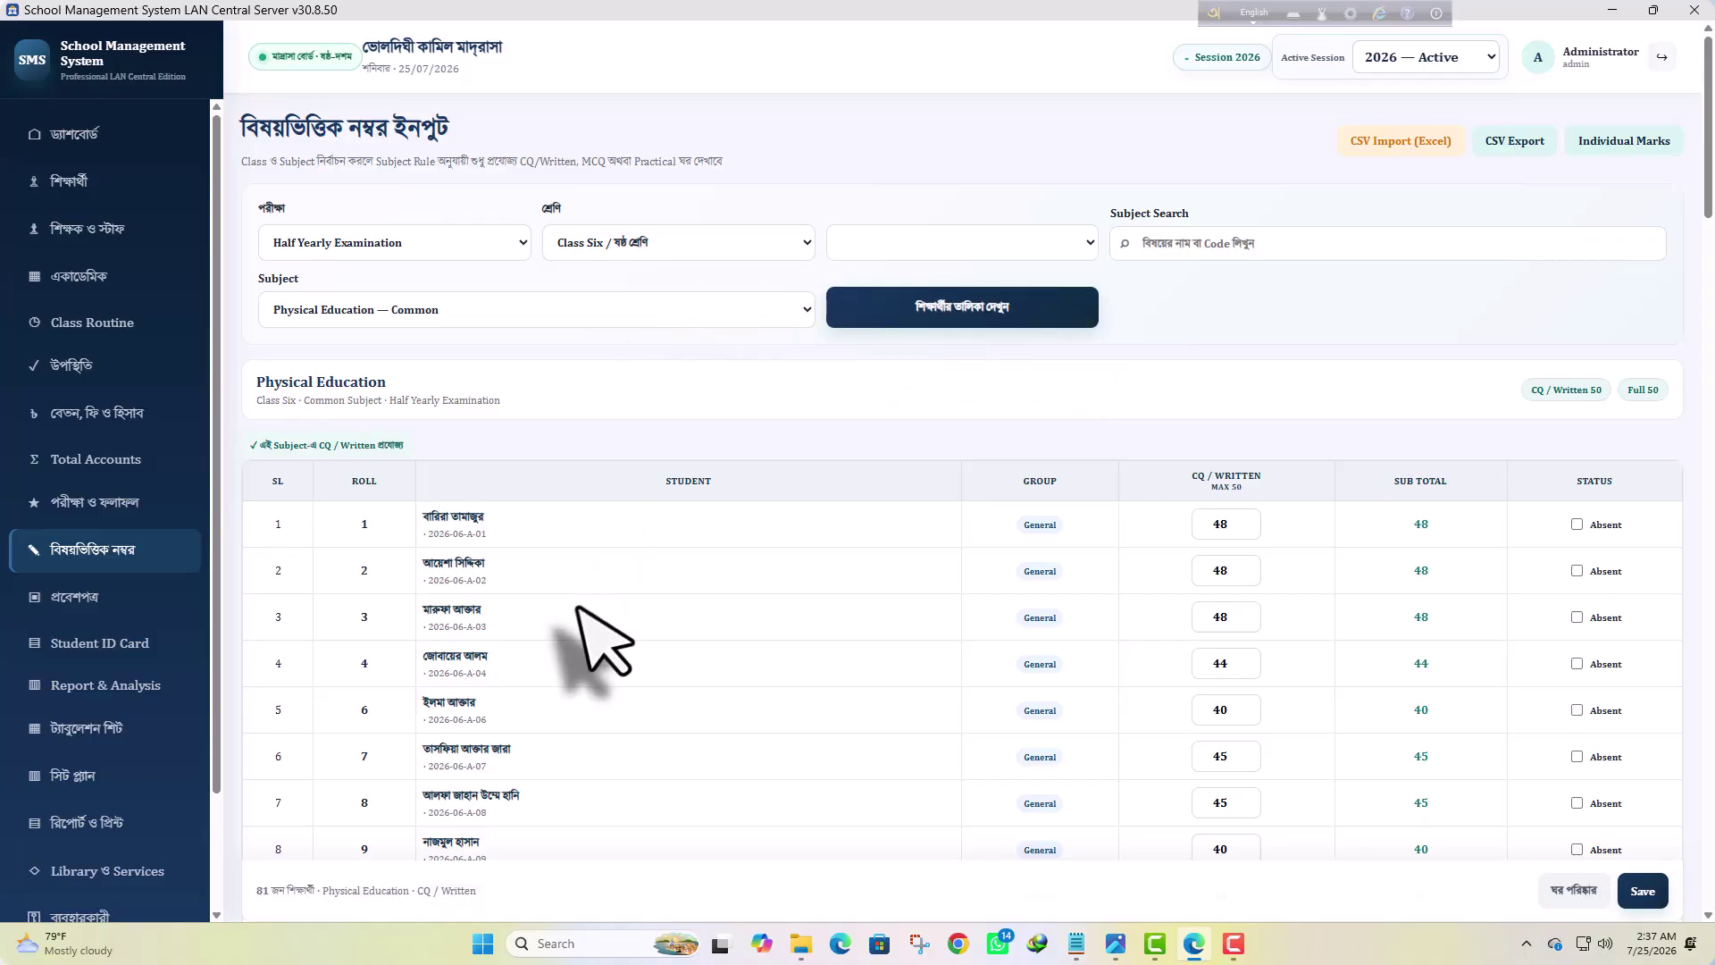
scroll(681, 581, "down", 1)
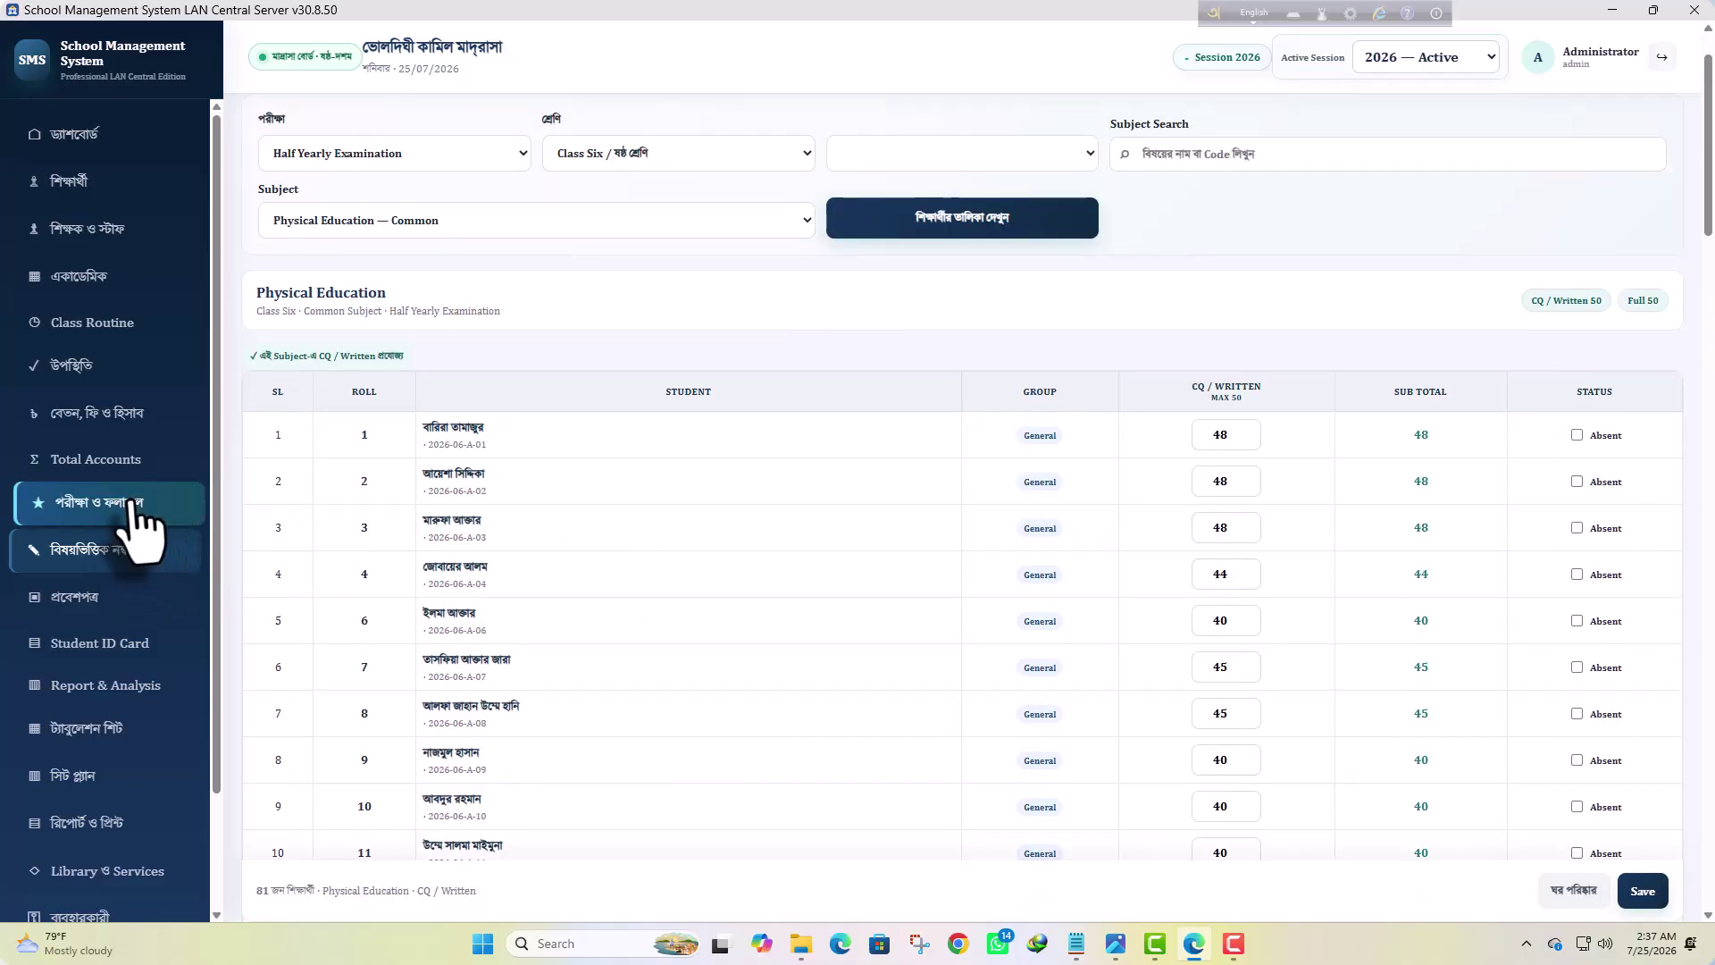
Open the exam and result page (পরীক্ষা ও ফলাফল) with Class Six chosen for the Half Yearly Examination
left_click(129, 505)
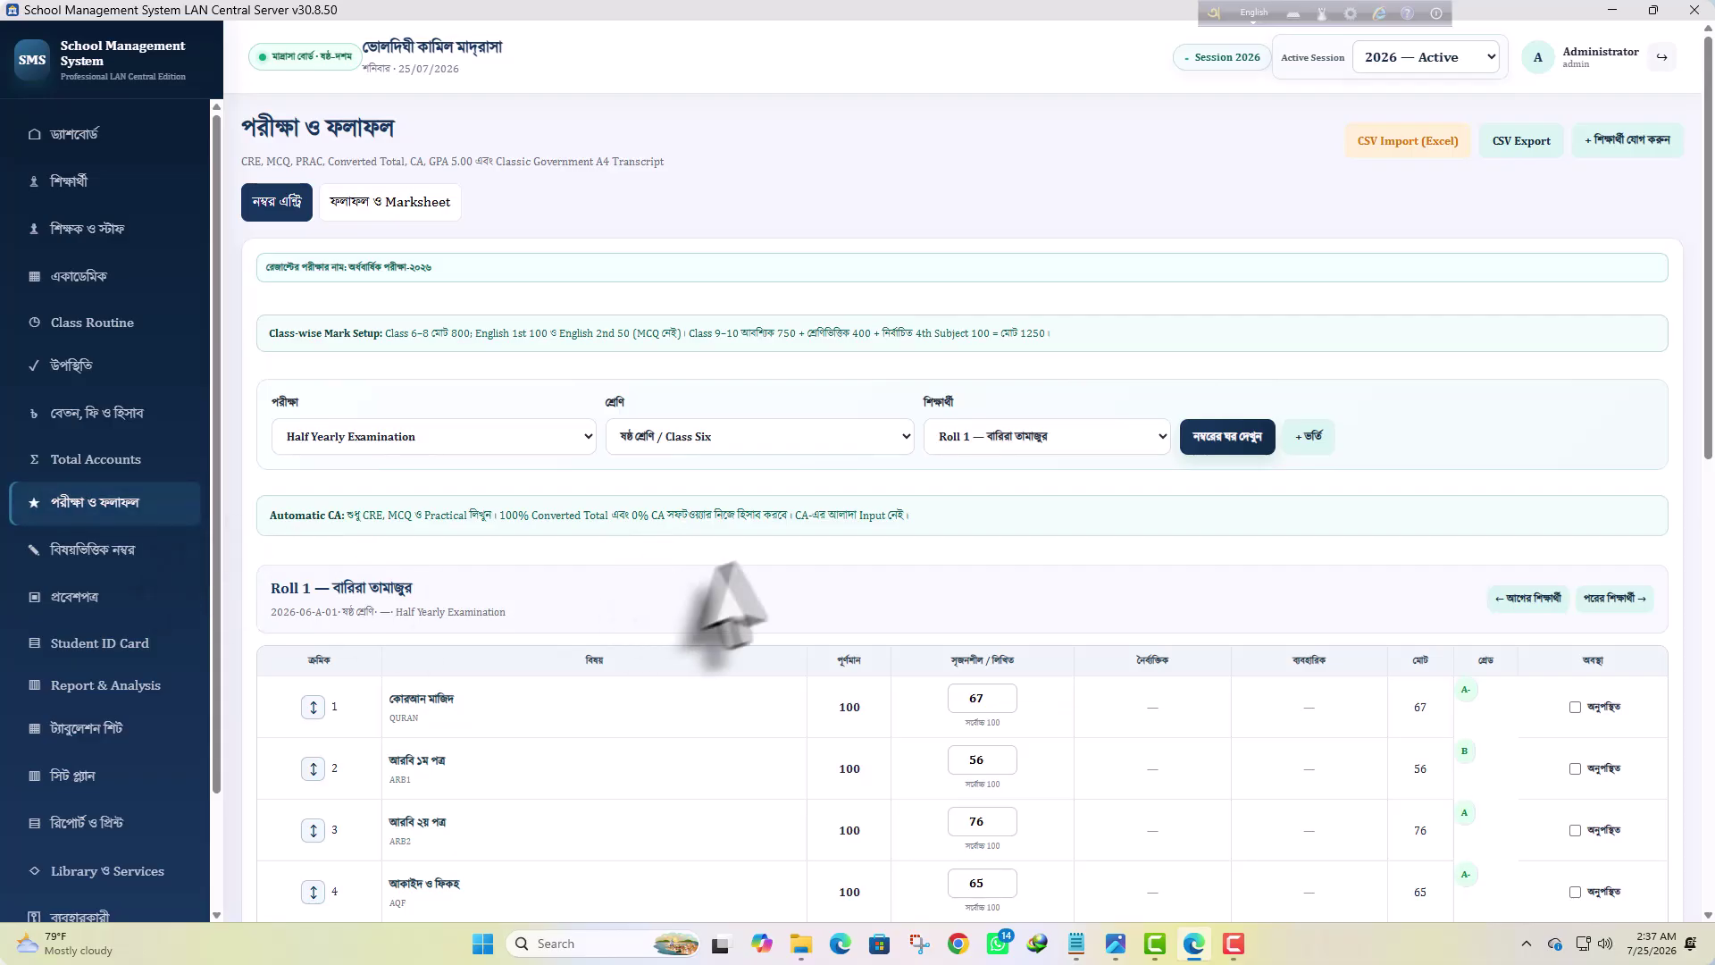
scroll(795, 547, "down", 3)
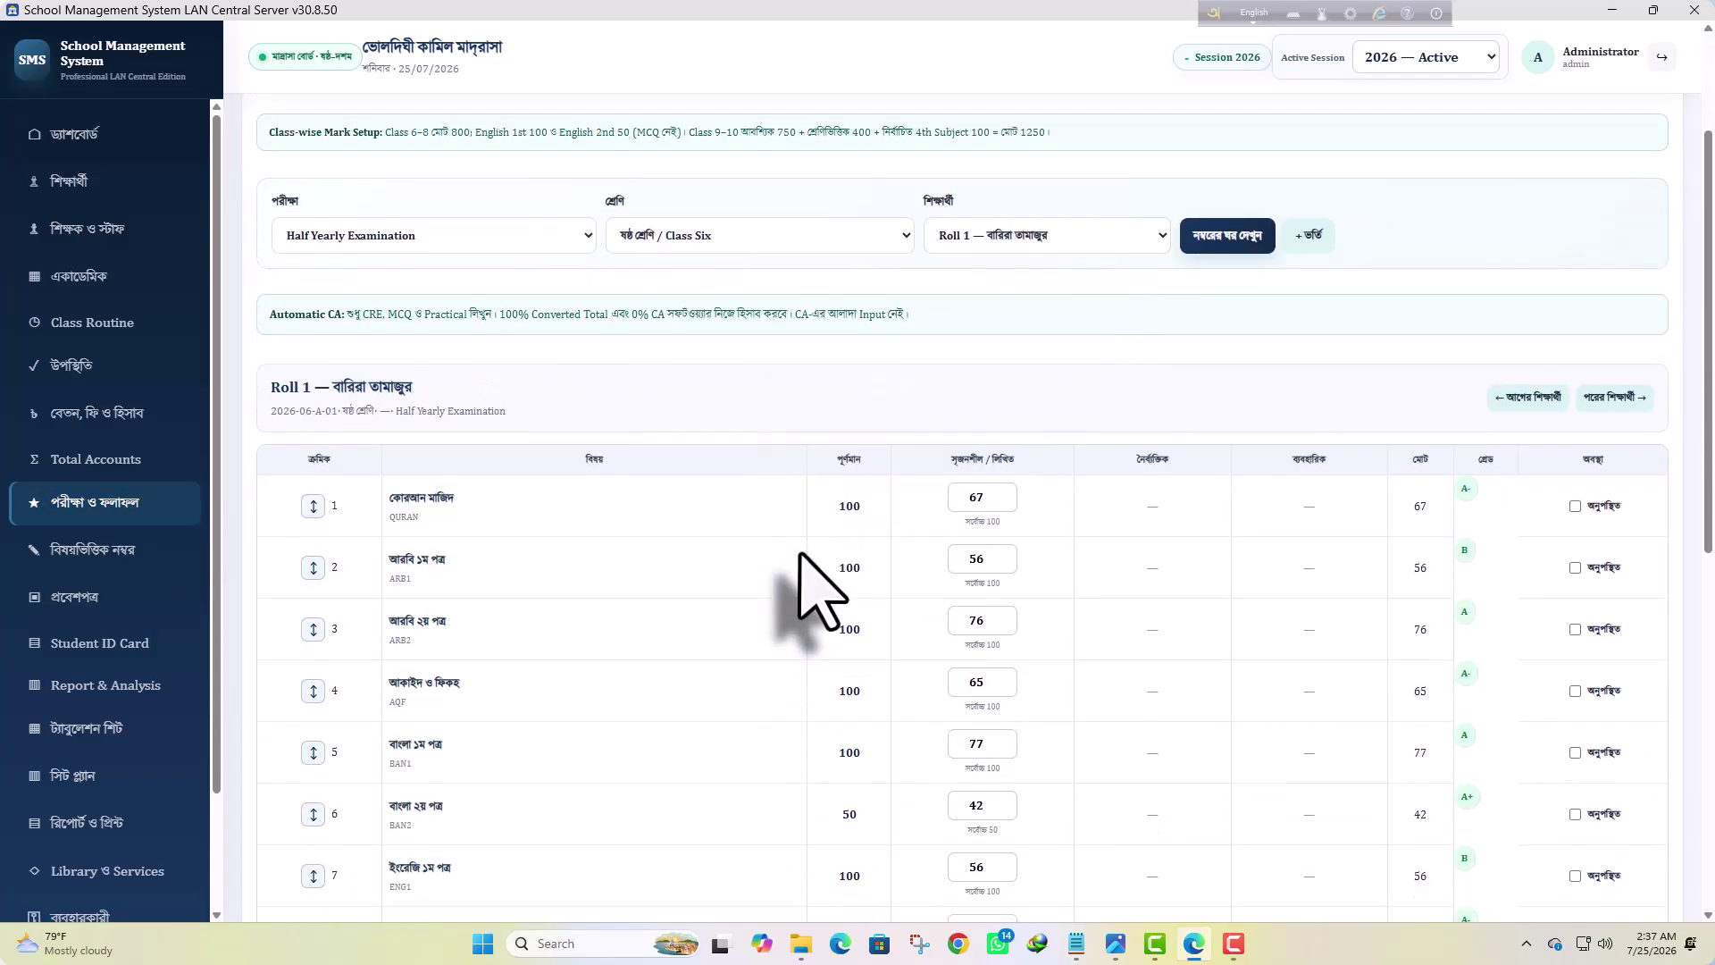
scroll(794, 545, "up", 3)
left_click(725, 429)
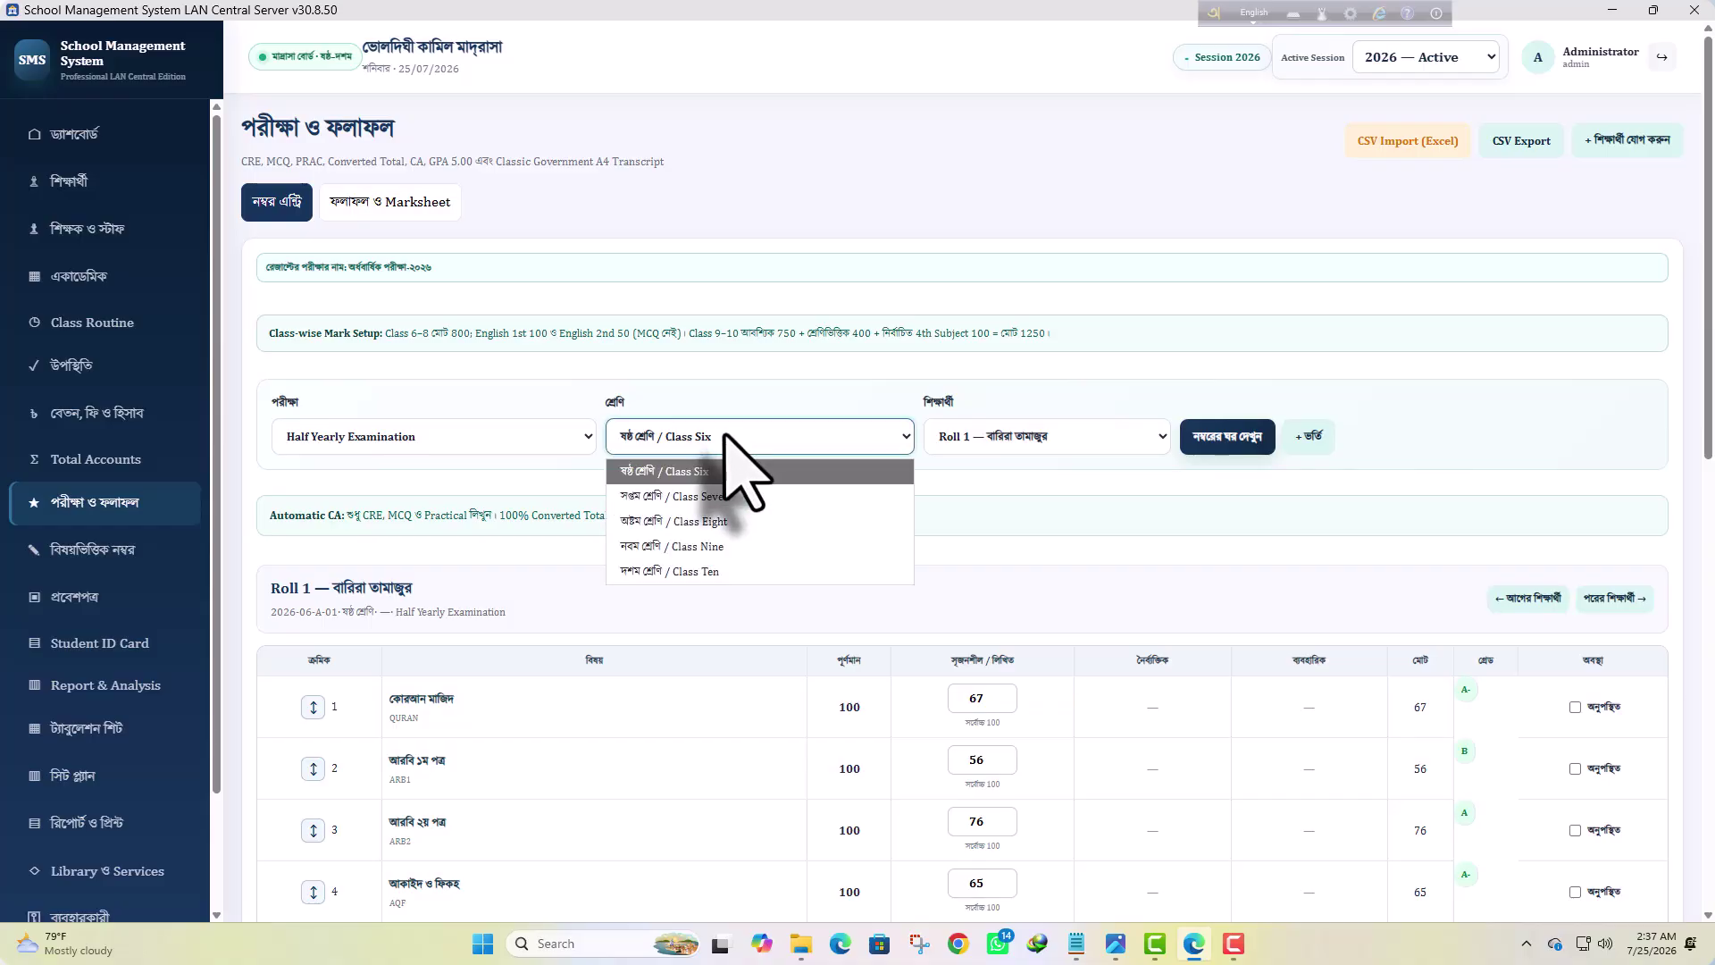
left_click(705, 477)
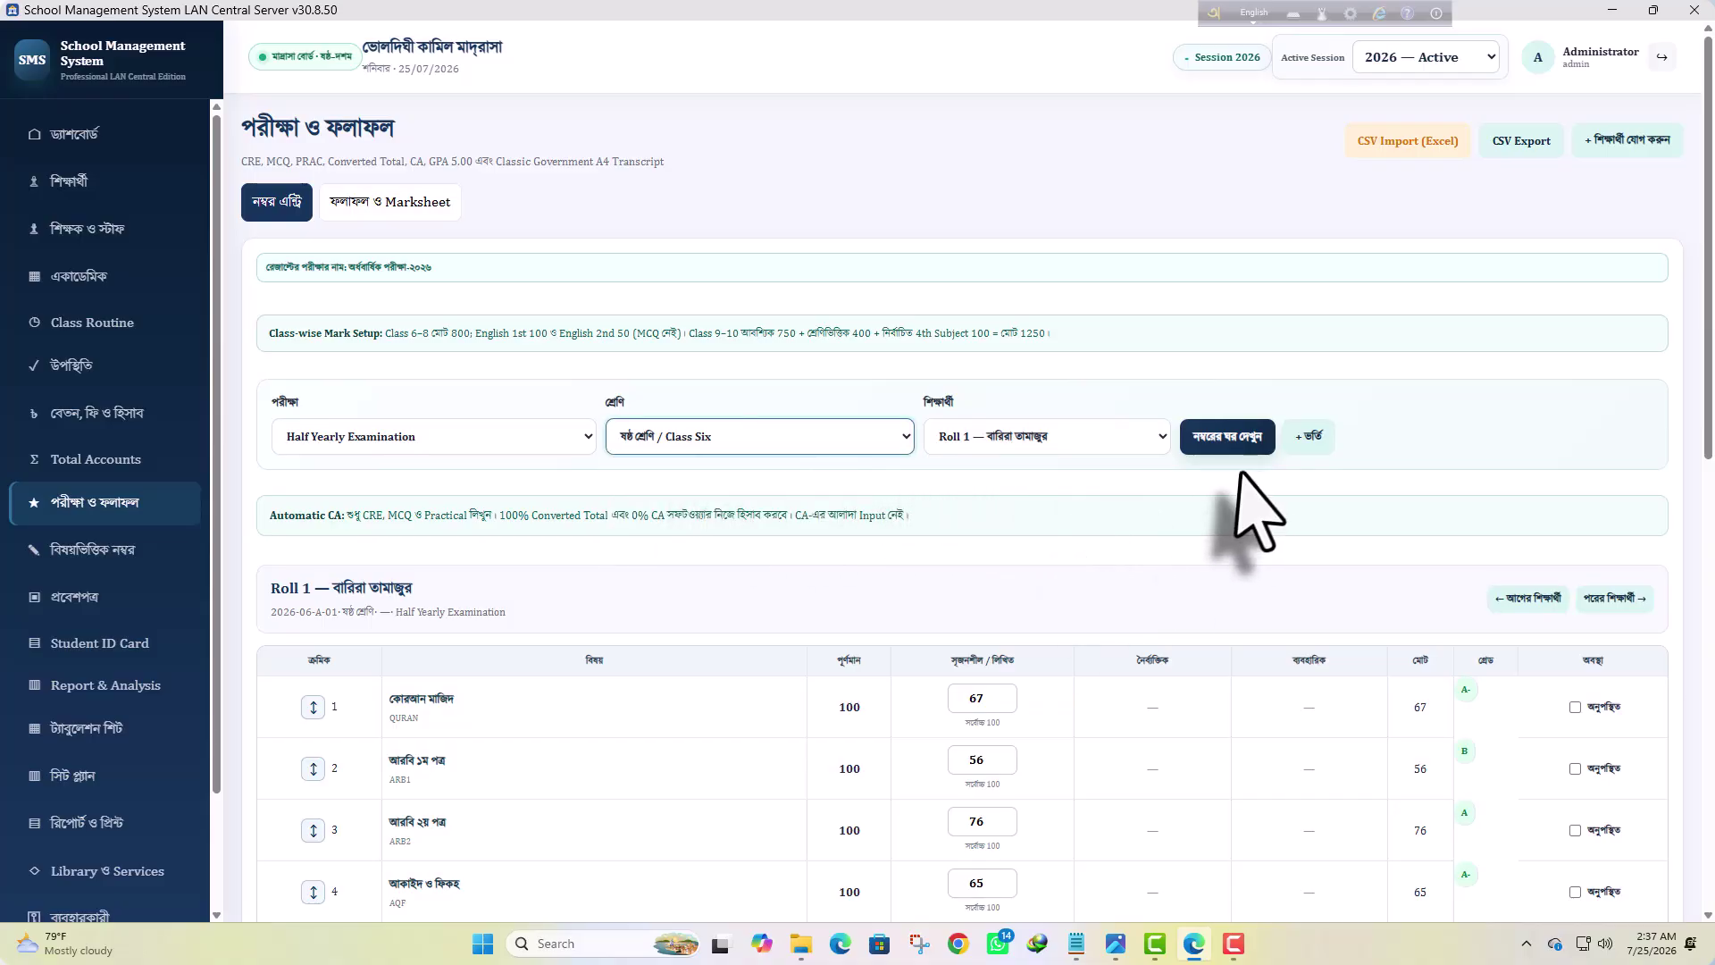
Examine the Roll 1 student's subject marks and grades, and the summary of total, GPA, result and suggested remark
scroll(893, 590, "down", 2)
scroll(553, 545, "down", 2)
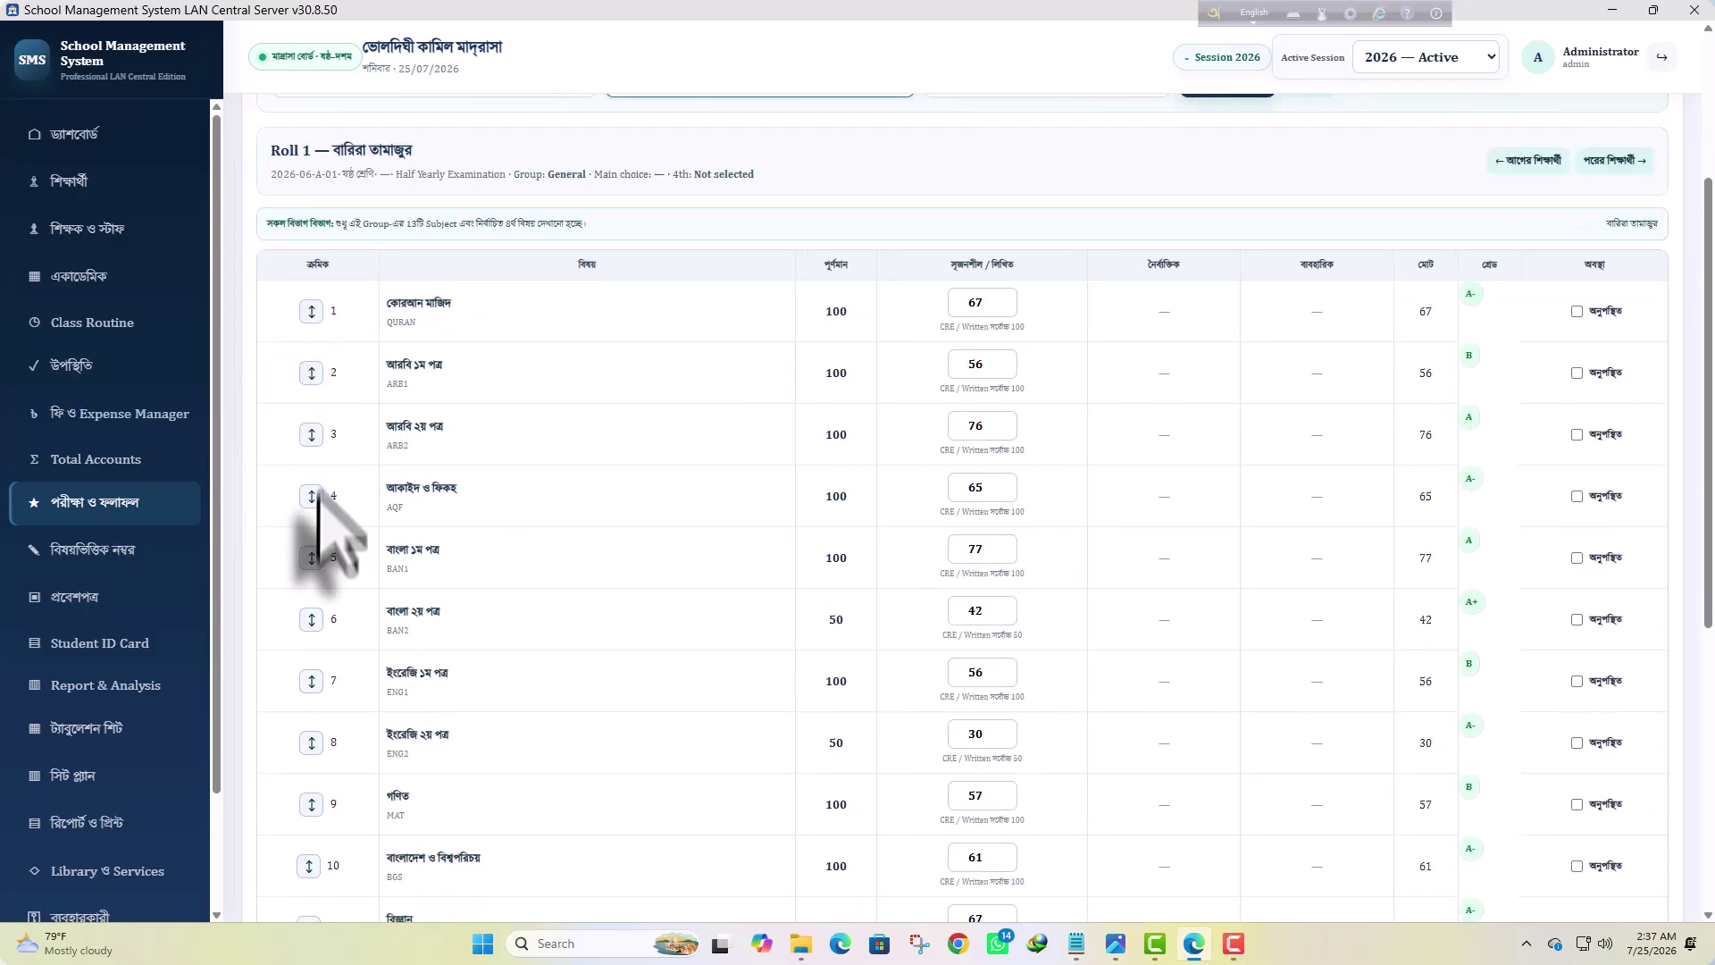
scroll(728, 563, "down", 5)
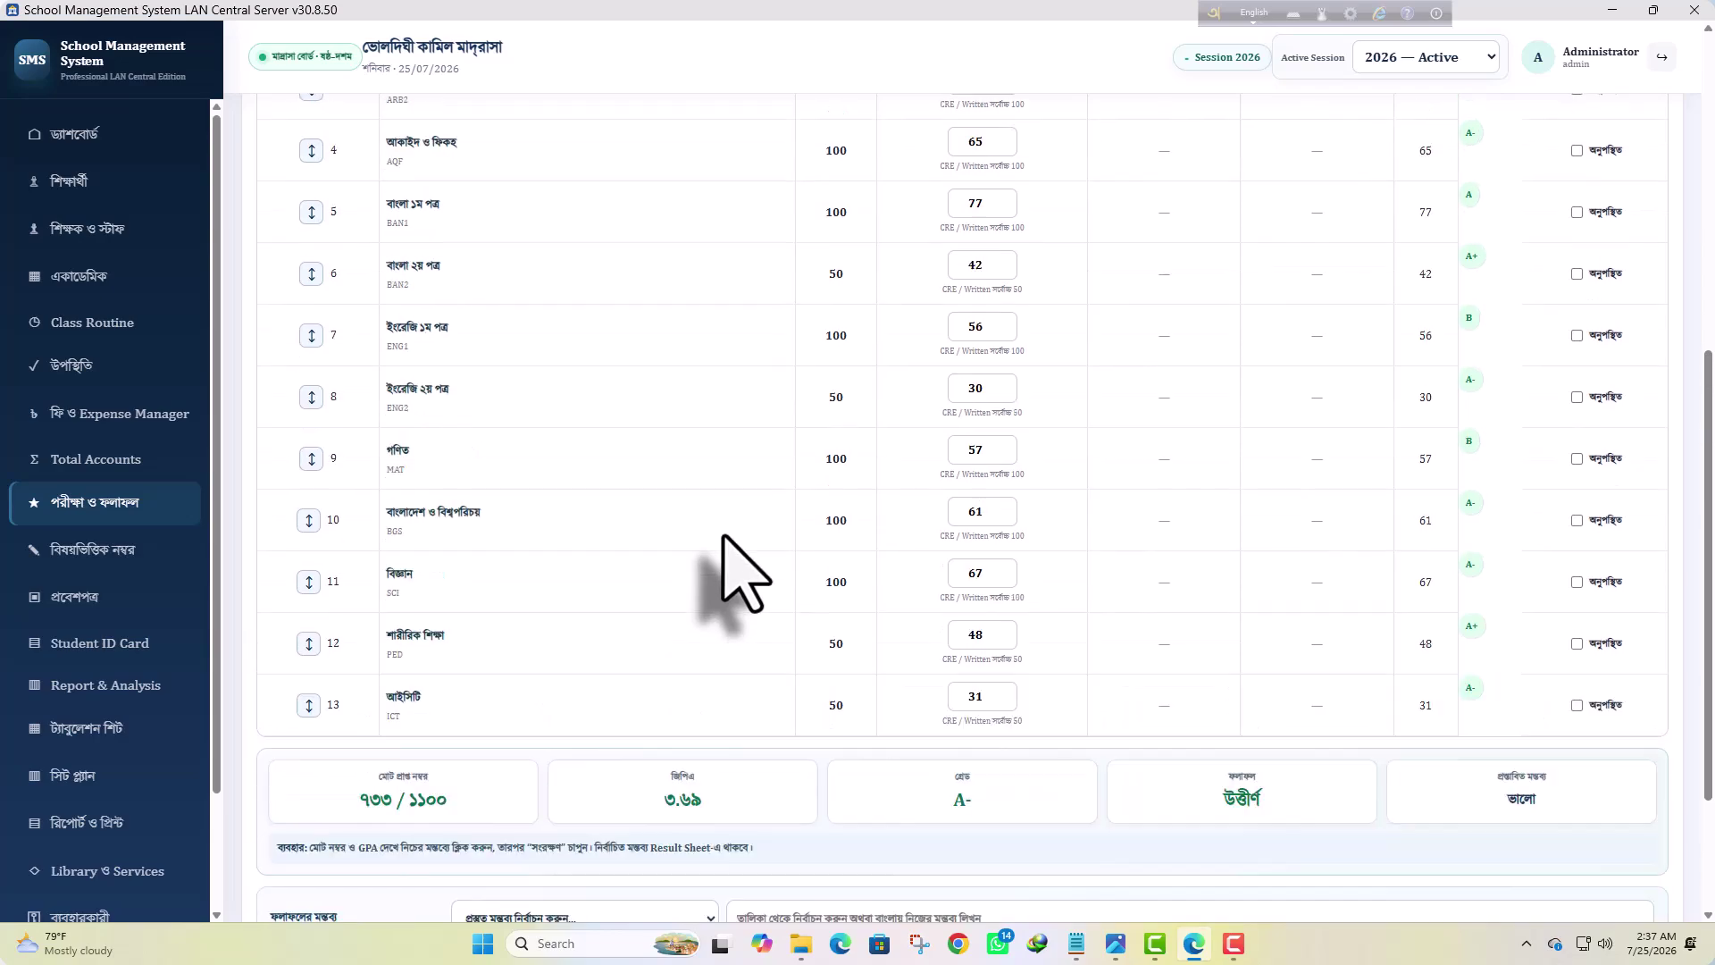
scroll(804, 594, "up", 6)
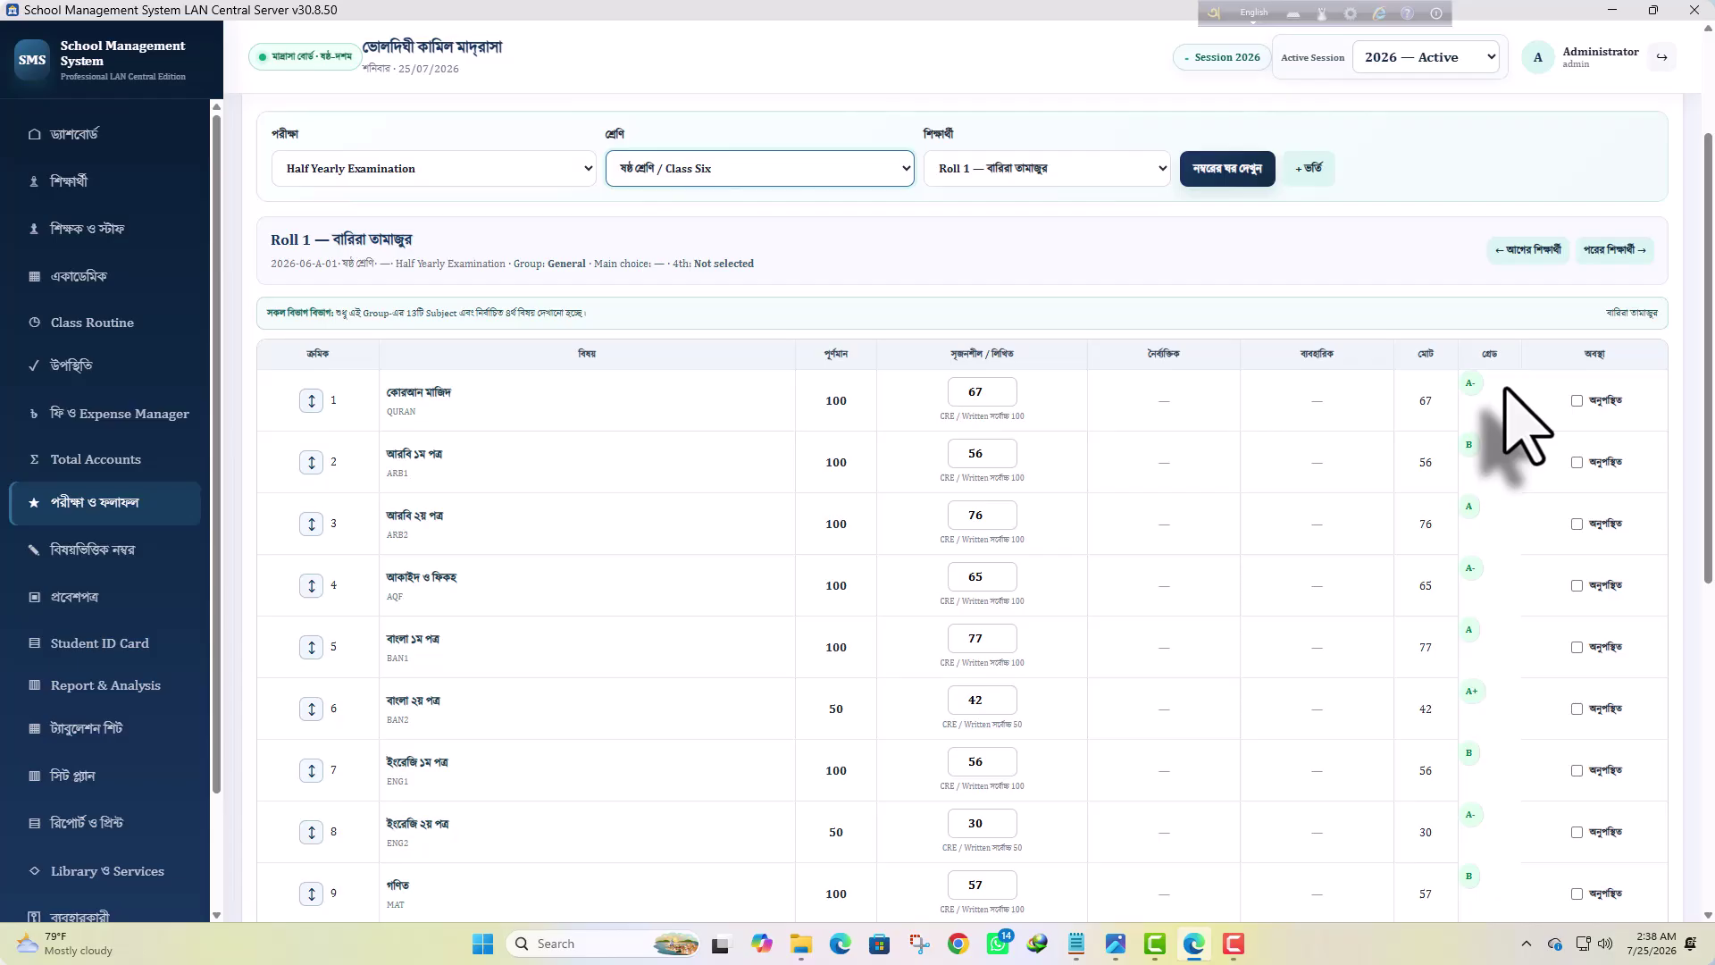
scroll(1486, 575, "down", 2)
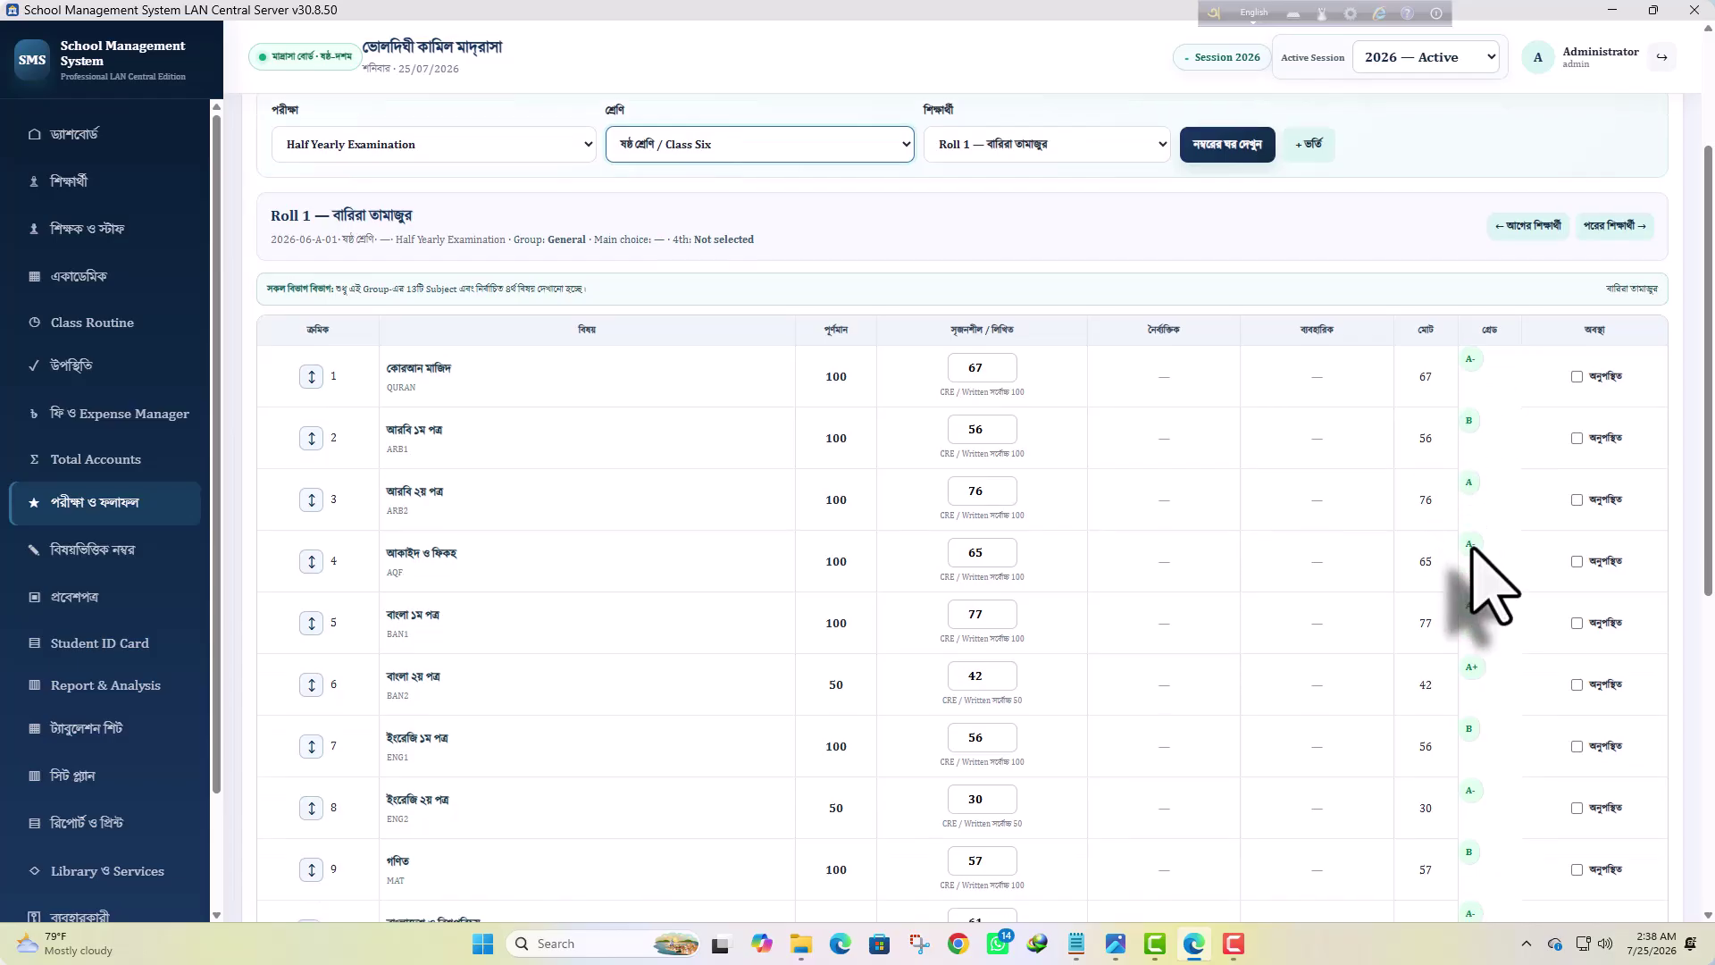
scroll(1479, 375, "down", 2)
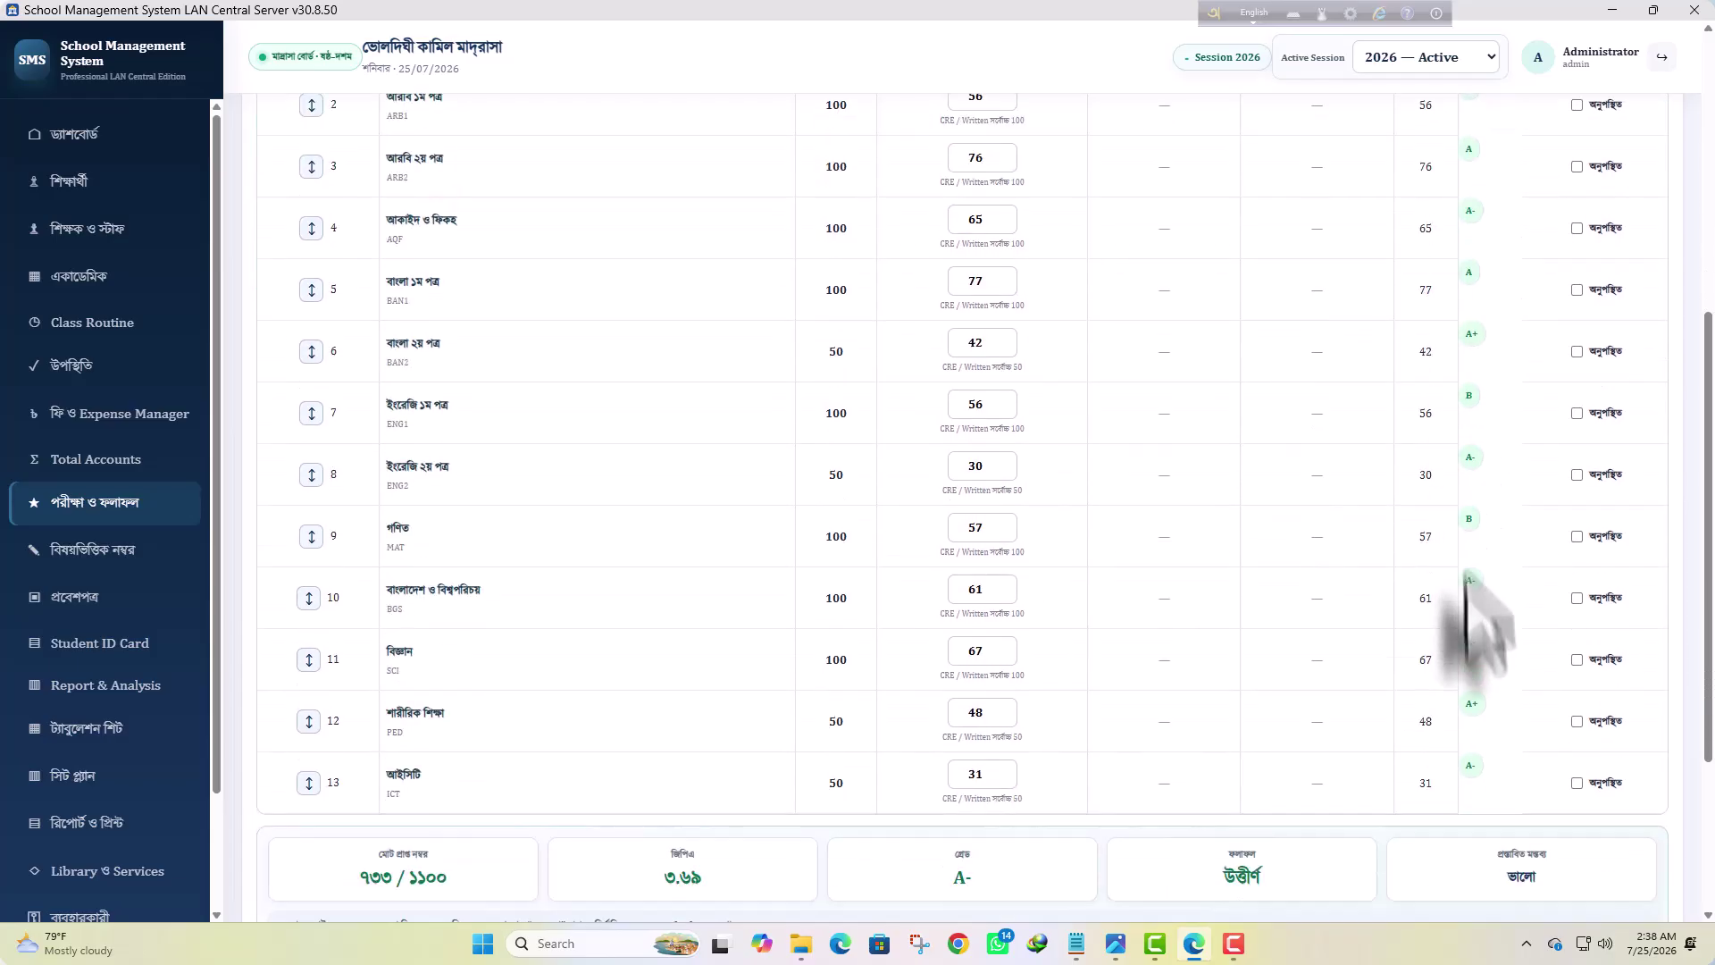
scroll(697, 697, "down", 1)
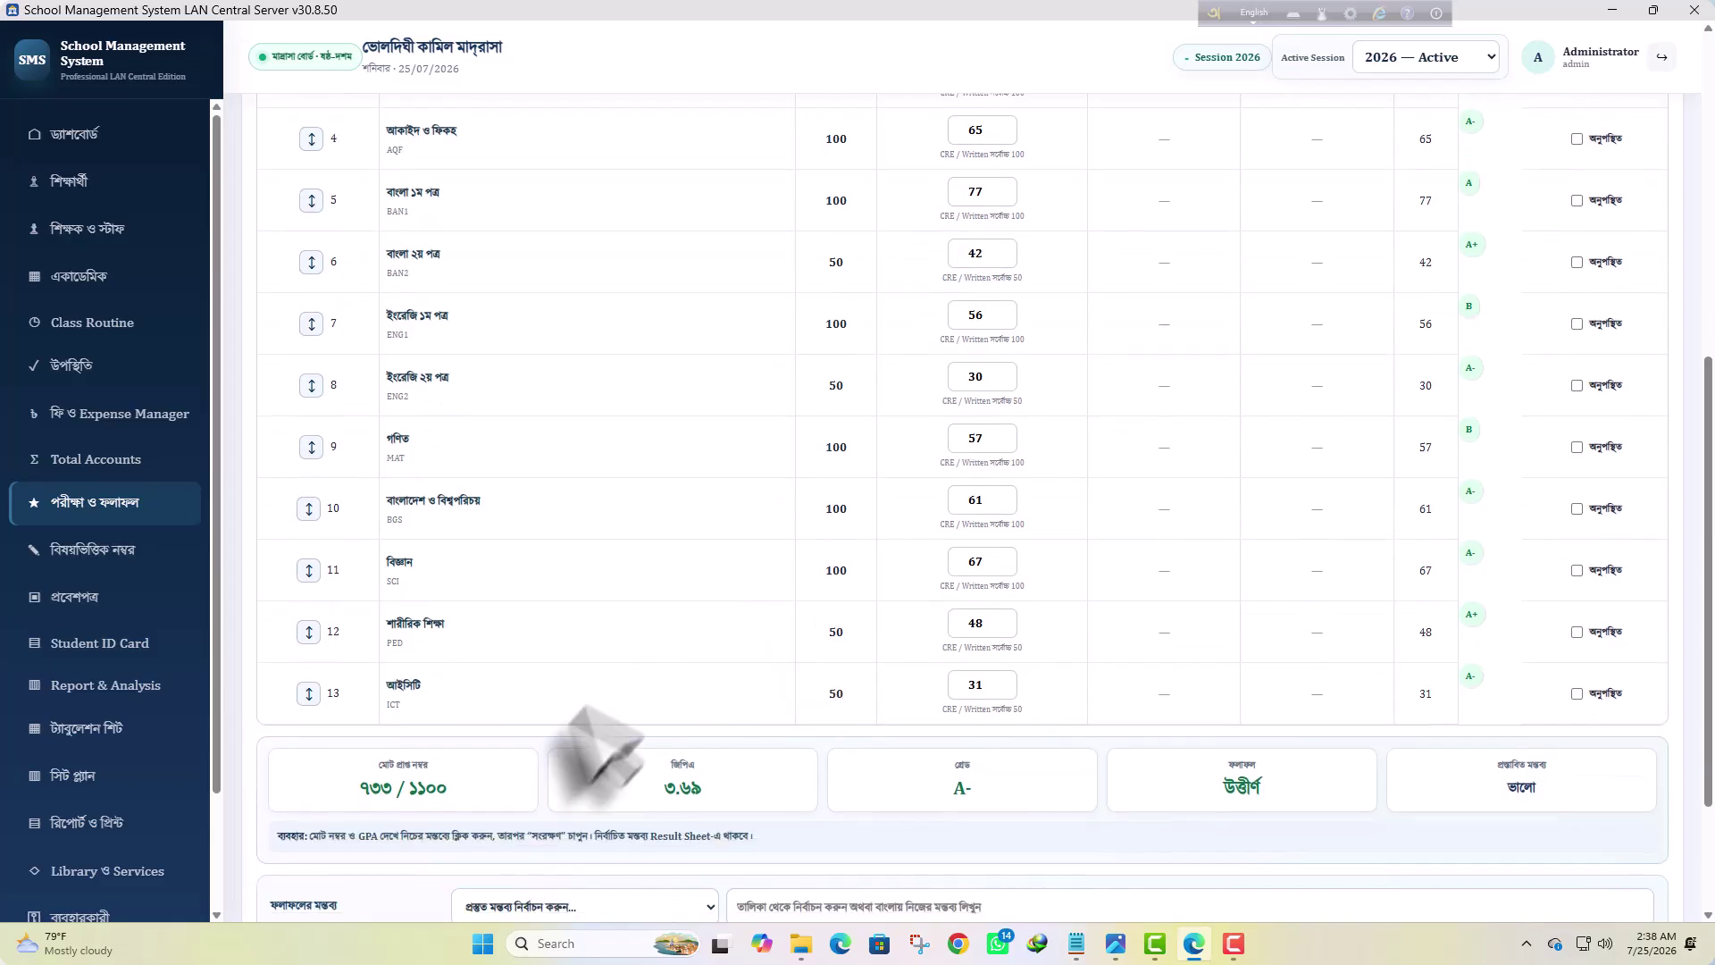
scroll(581, 705, "up", 1)
scroll(536, 643, "down", 2)
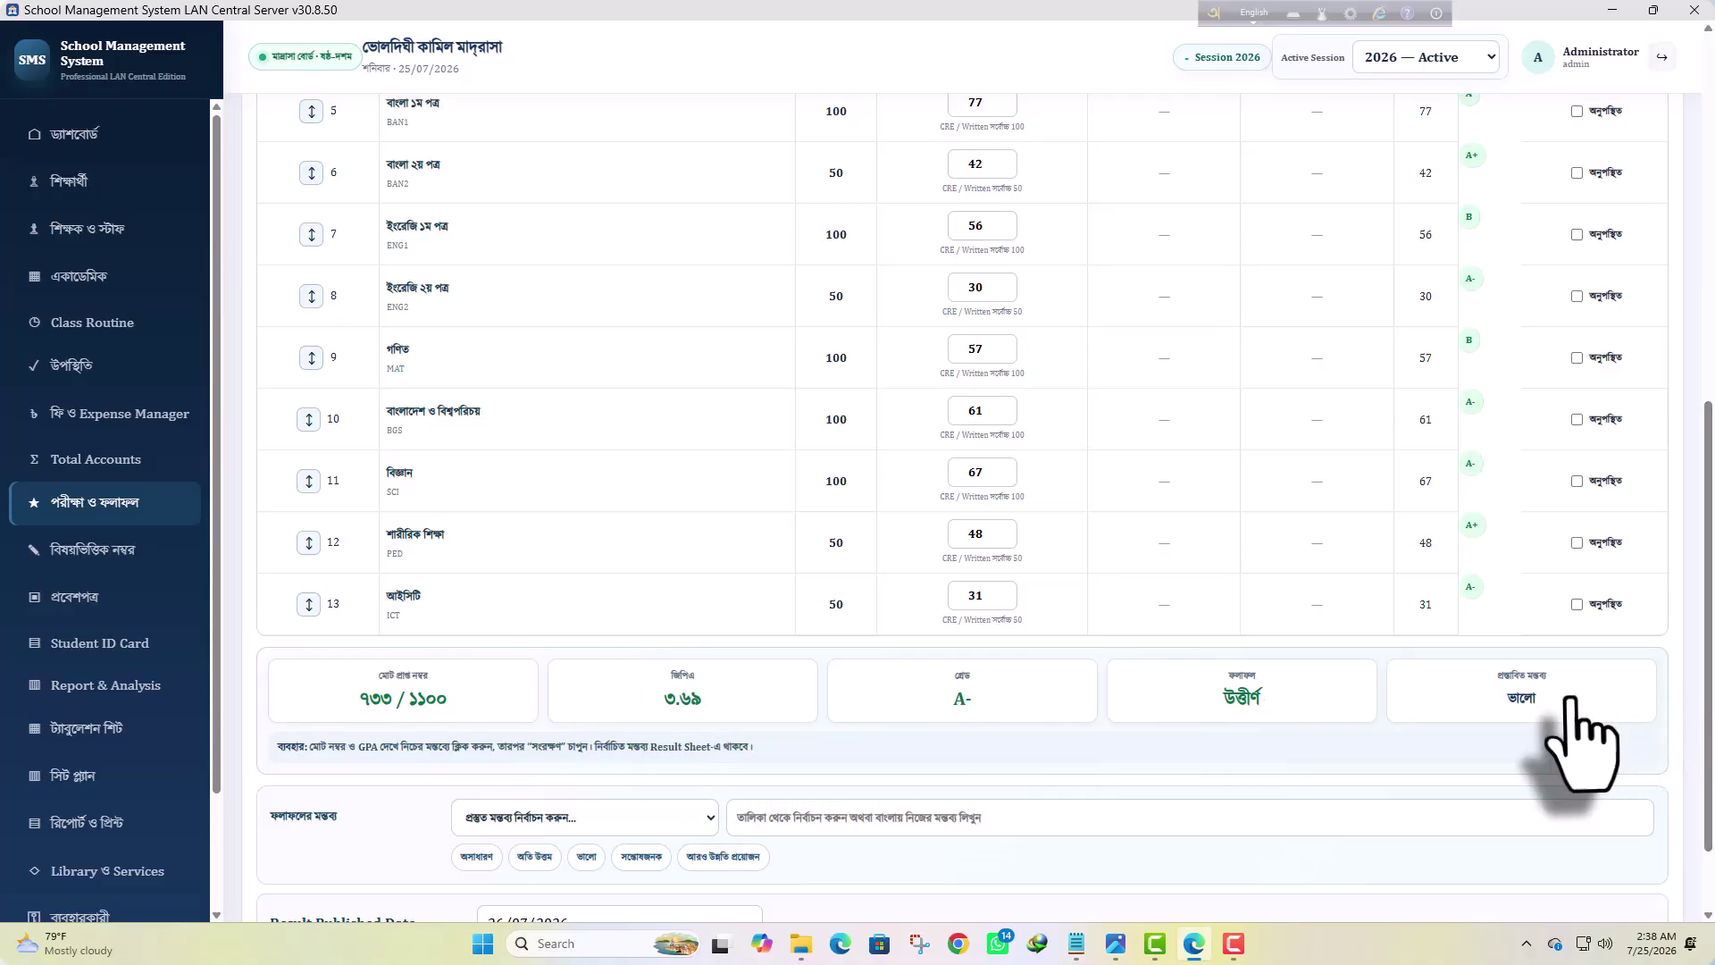
Set the Roll 1 student's result remark to the ready-made comment সন্তোষজনক
scroll(1572, 701, "down", 1)
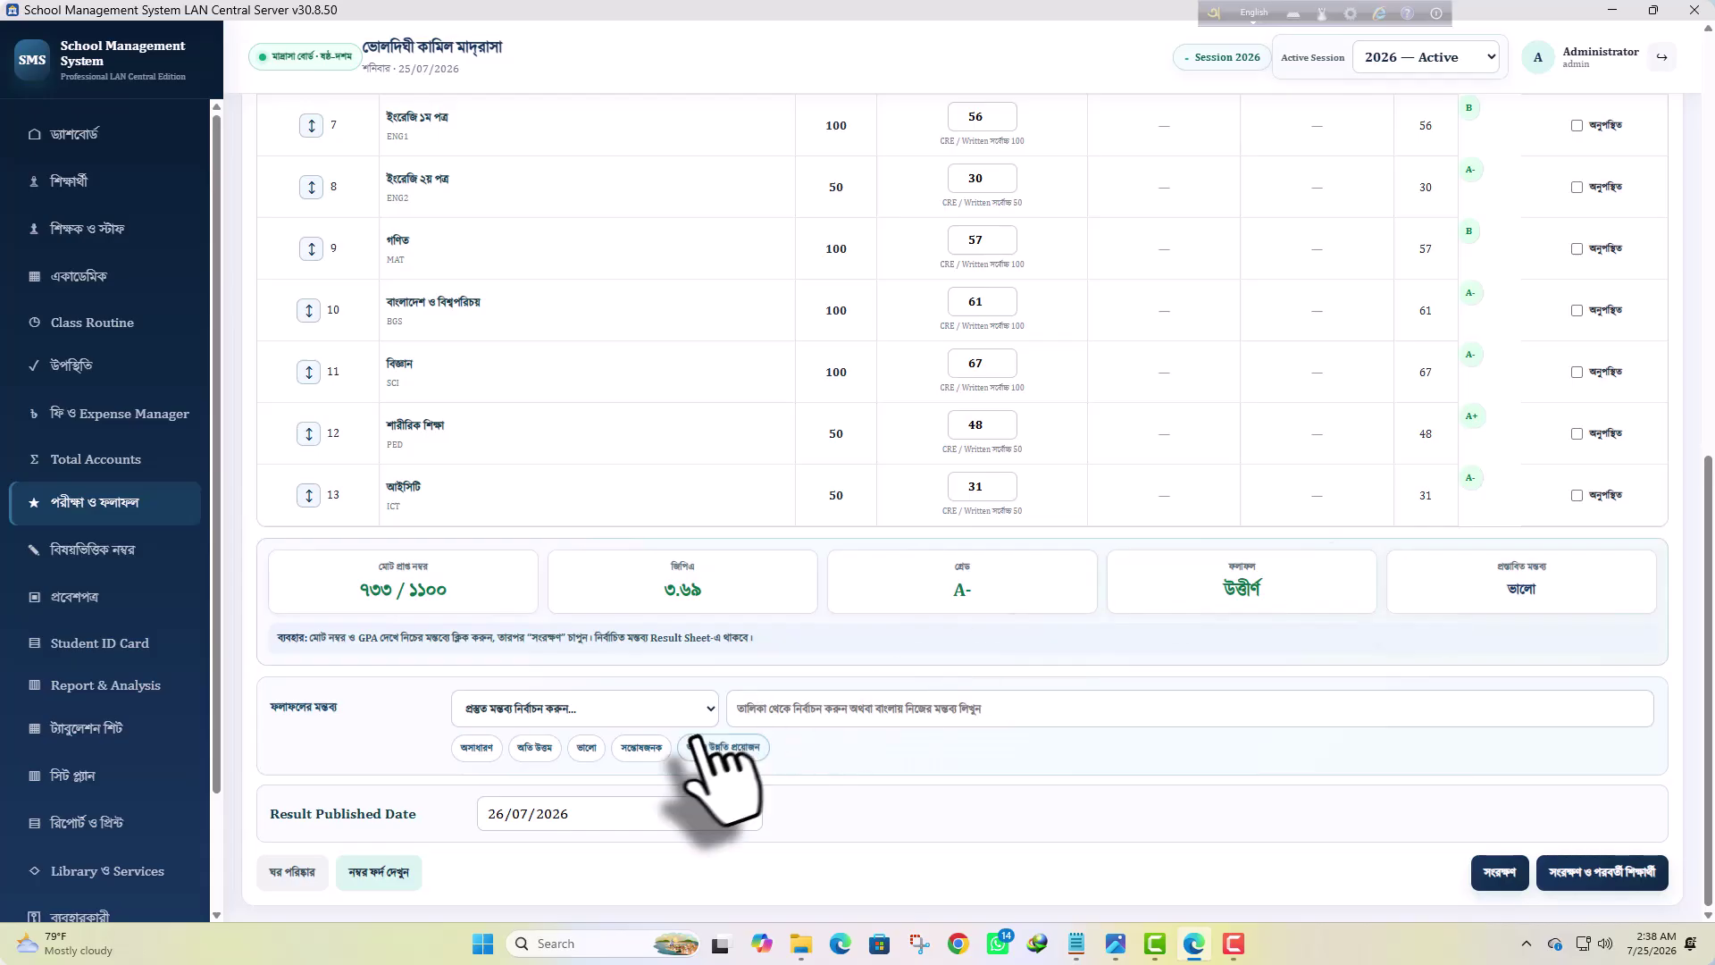
left_click(652, 713)
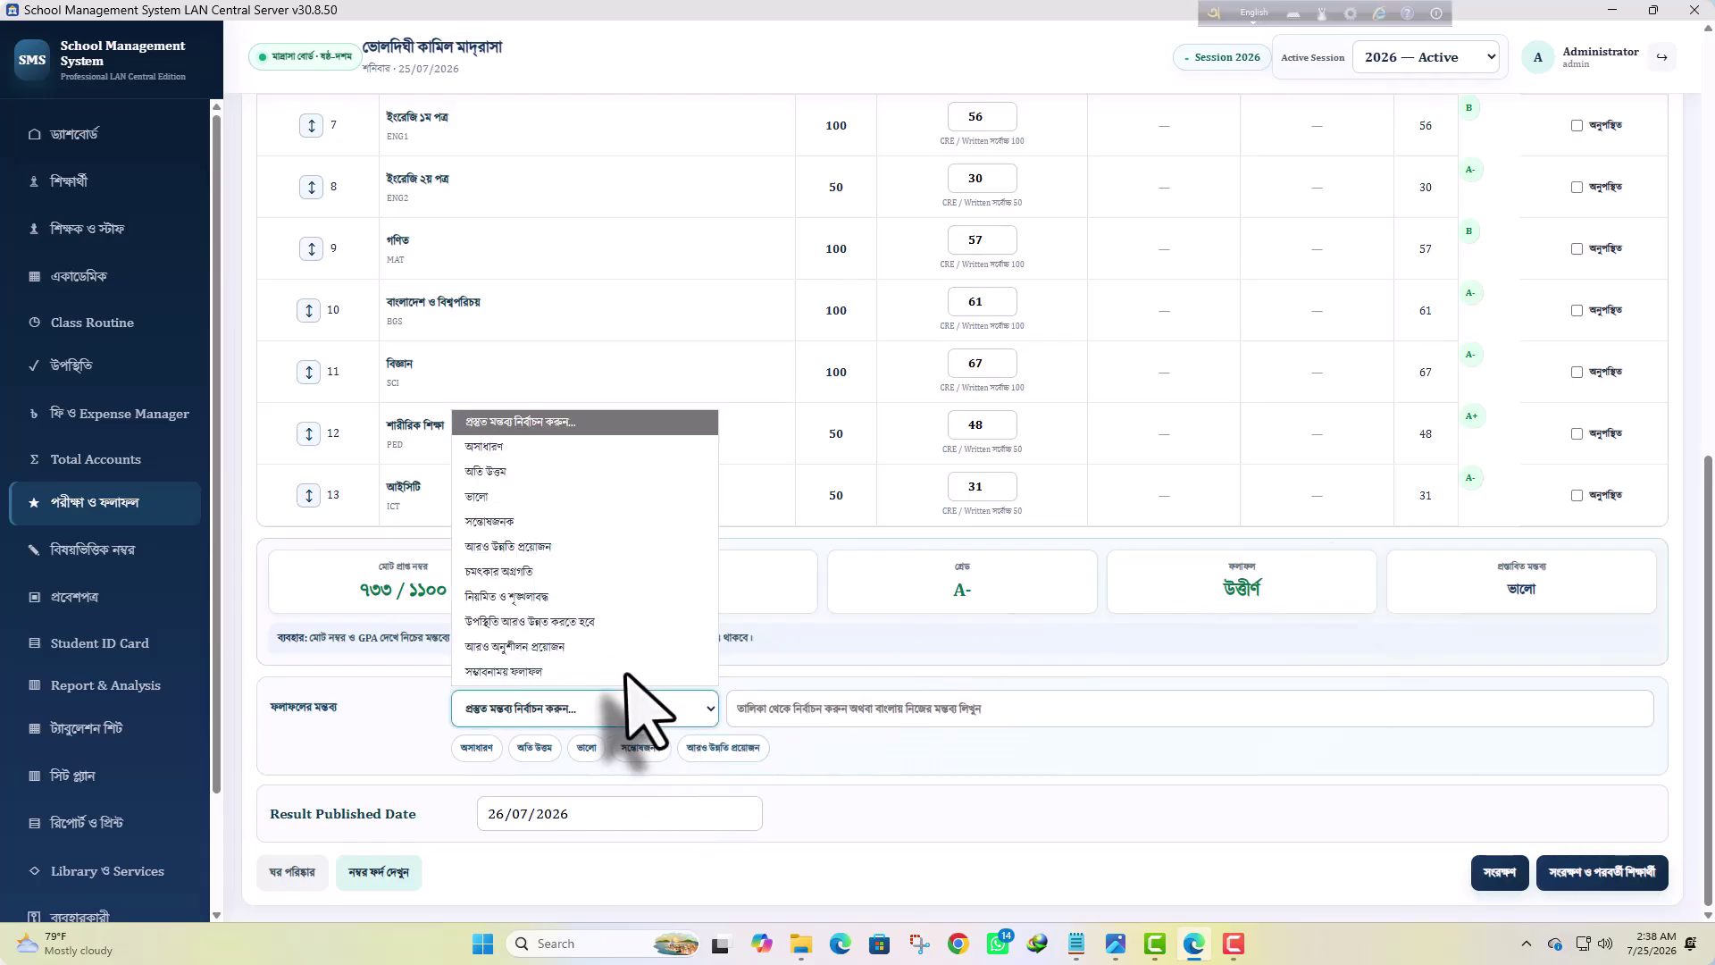
left_click(555, 523)
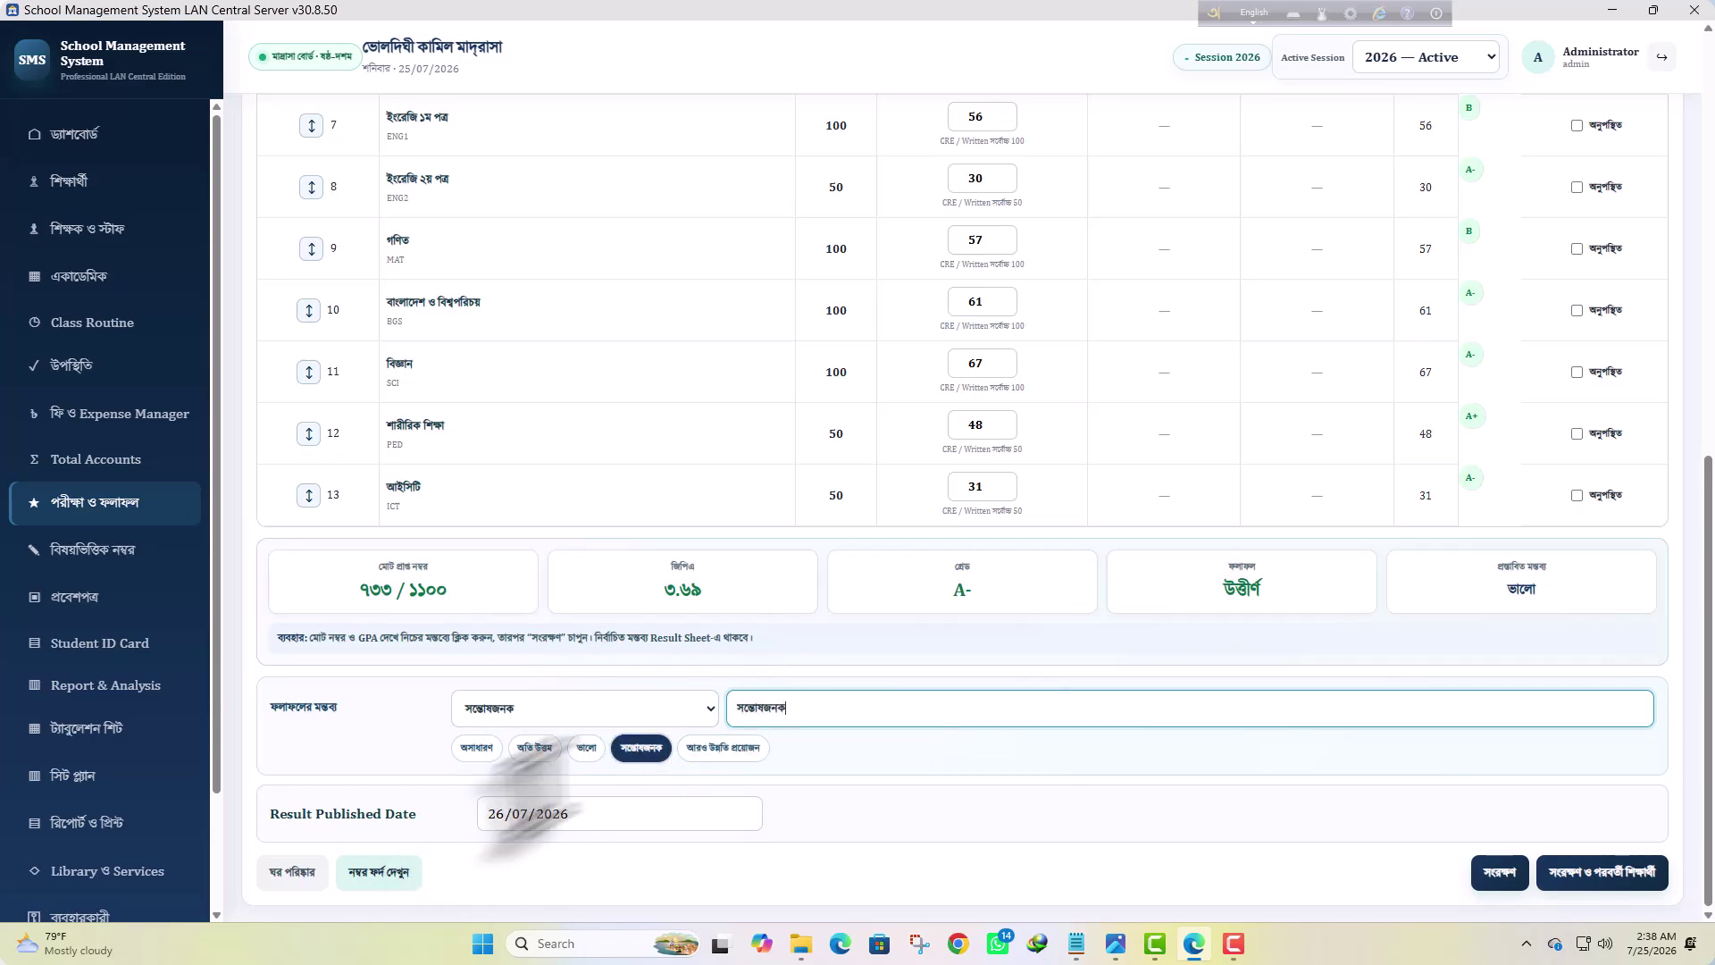
Preview the Roll 1 student's Bangla mark sheet (নম্বর ফর্দ) and close it without printing
scroll(954, 626, "up", 2)
scroll(956, 616, "up", 3)
scroll(720, 554, "down", 5)
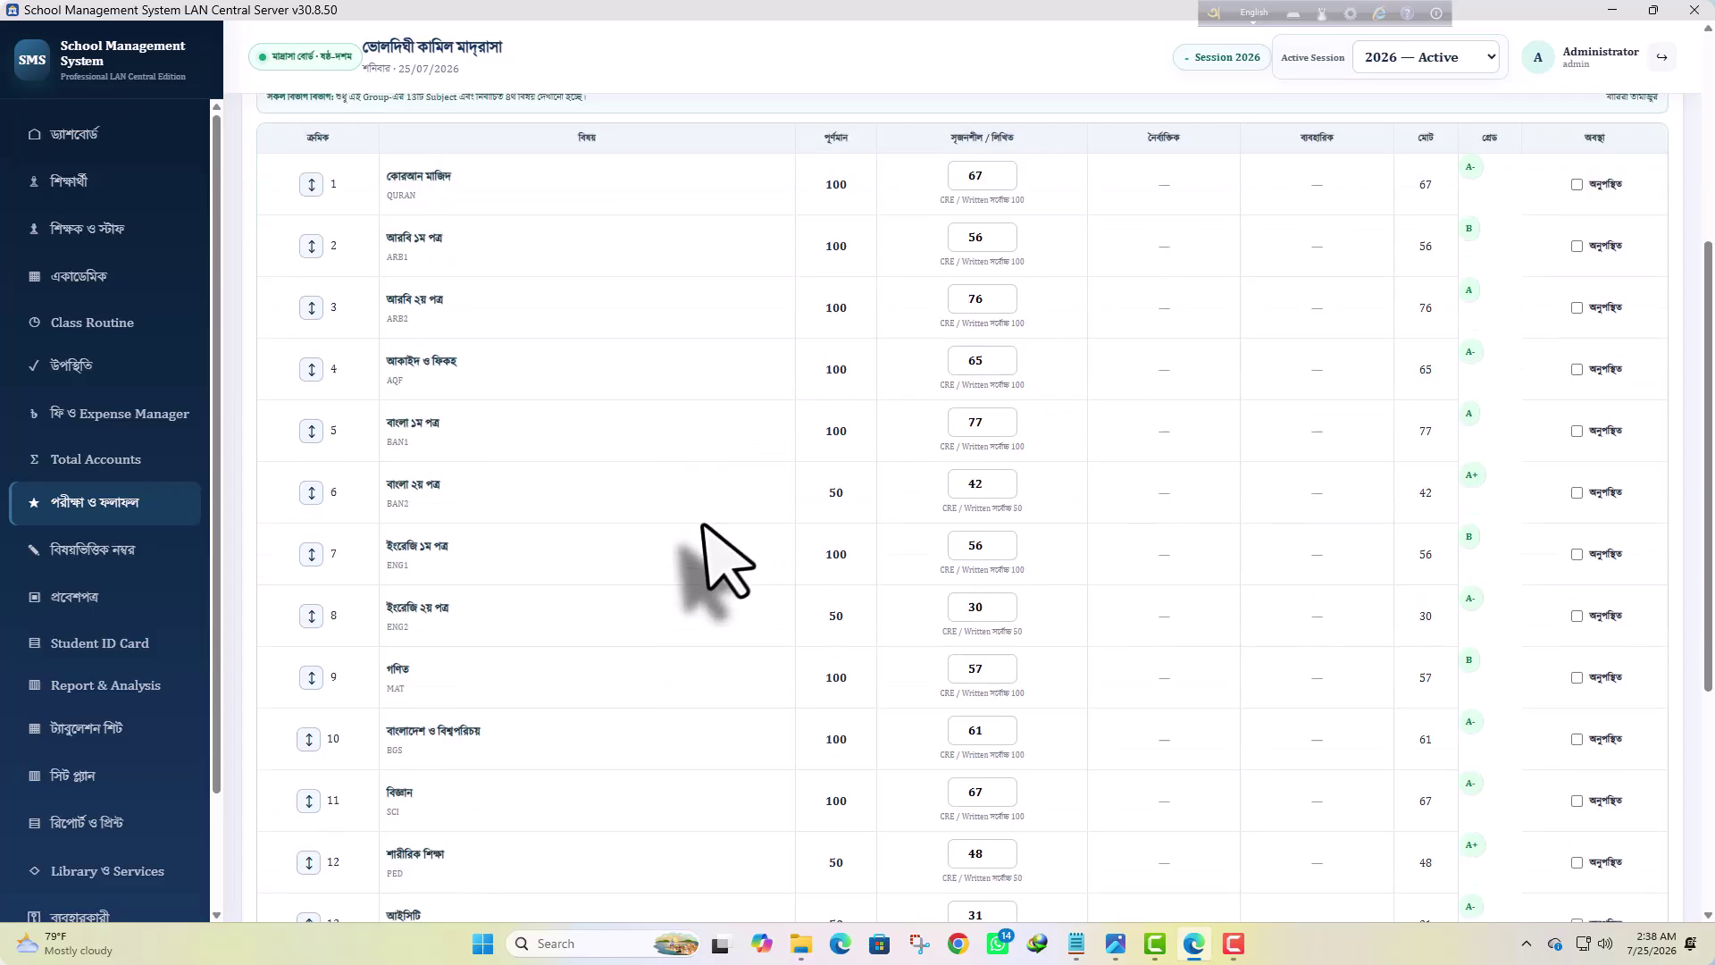
left_click(377, 873)
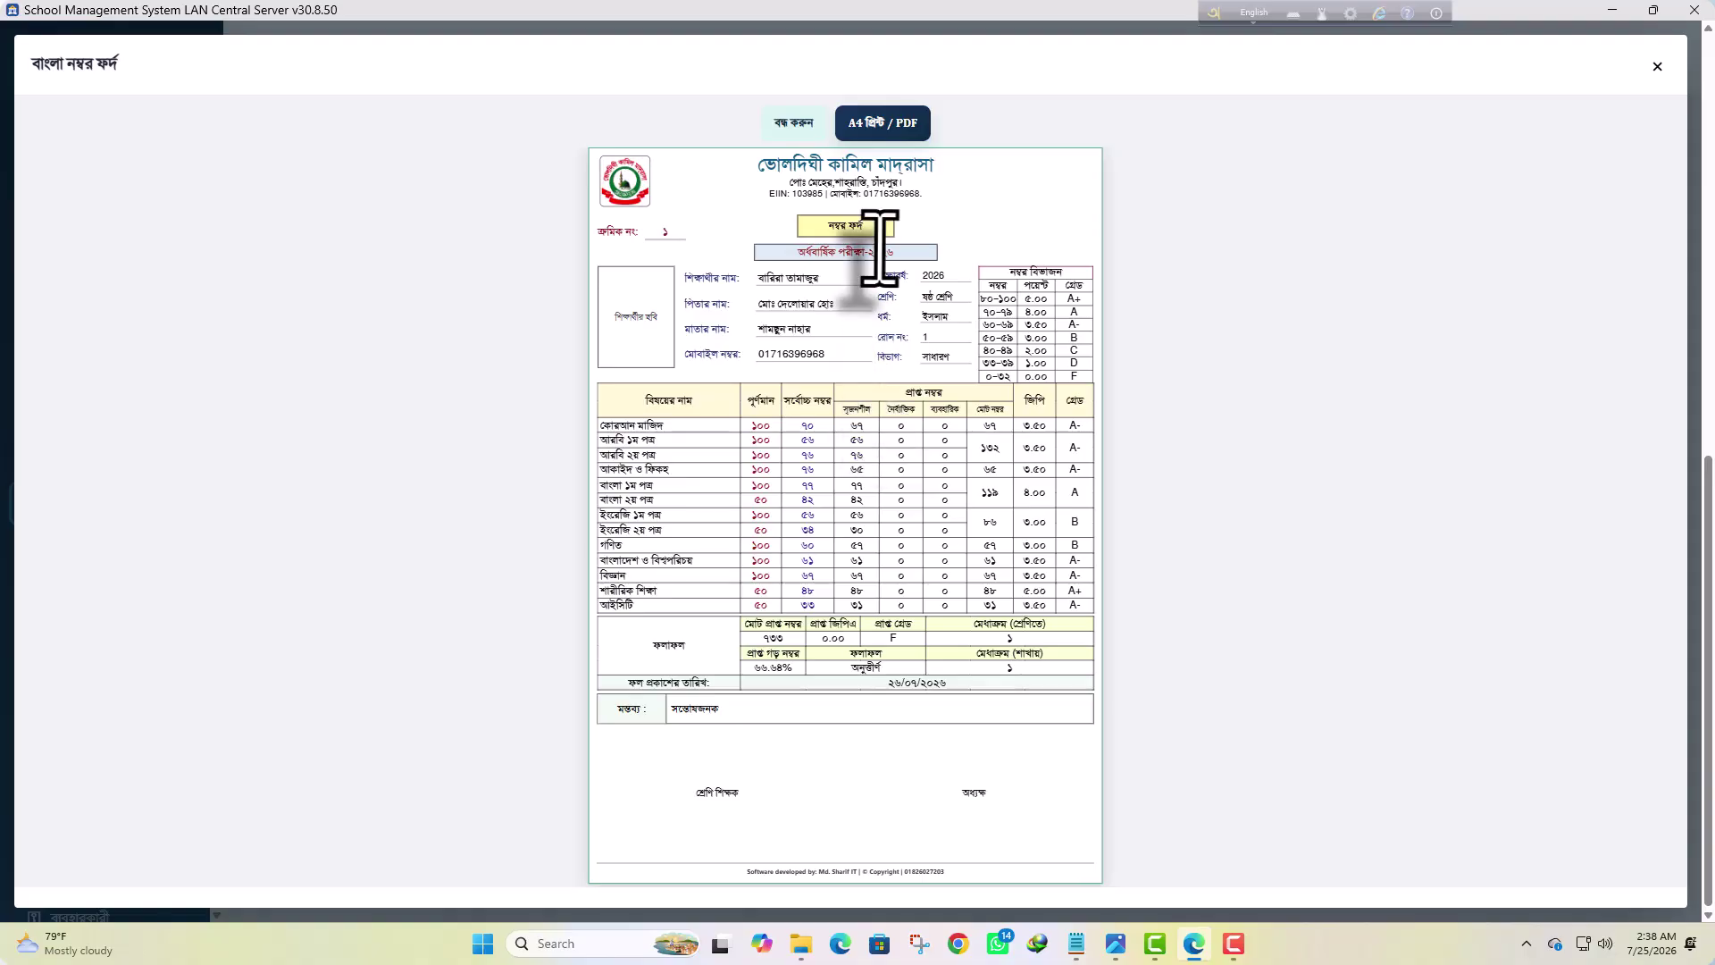
left_click(1657, 67)
Review the Roll 1 student's mark entry form again, from the exam and class selection to the result summary
scroll(1283, 414, "up", 10)
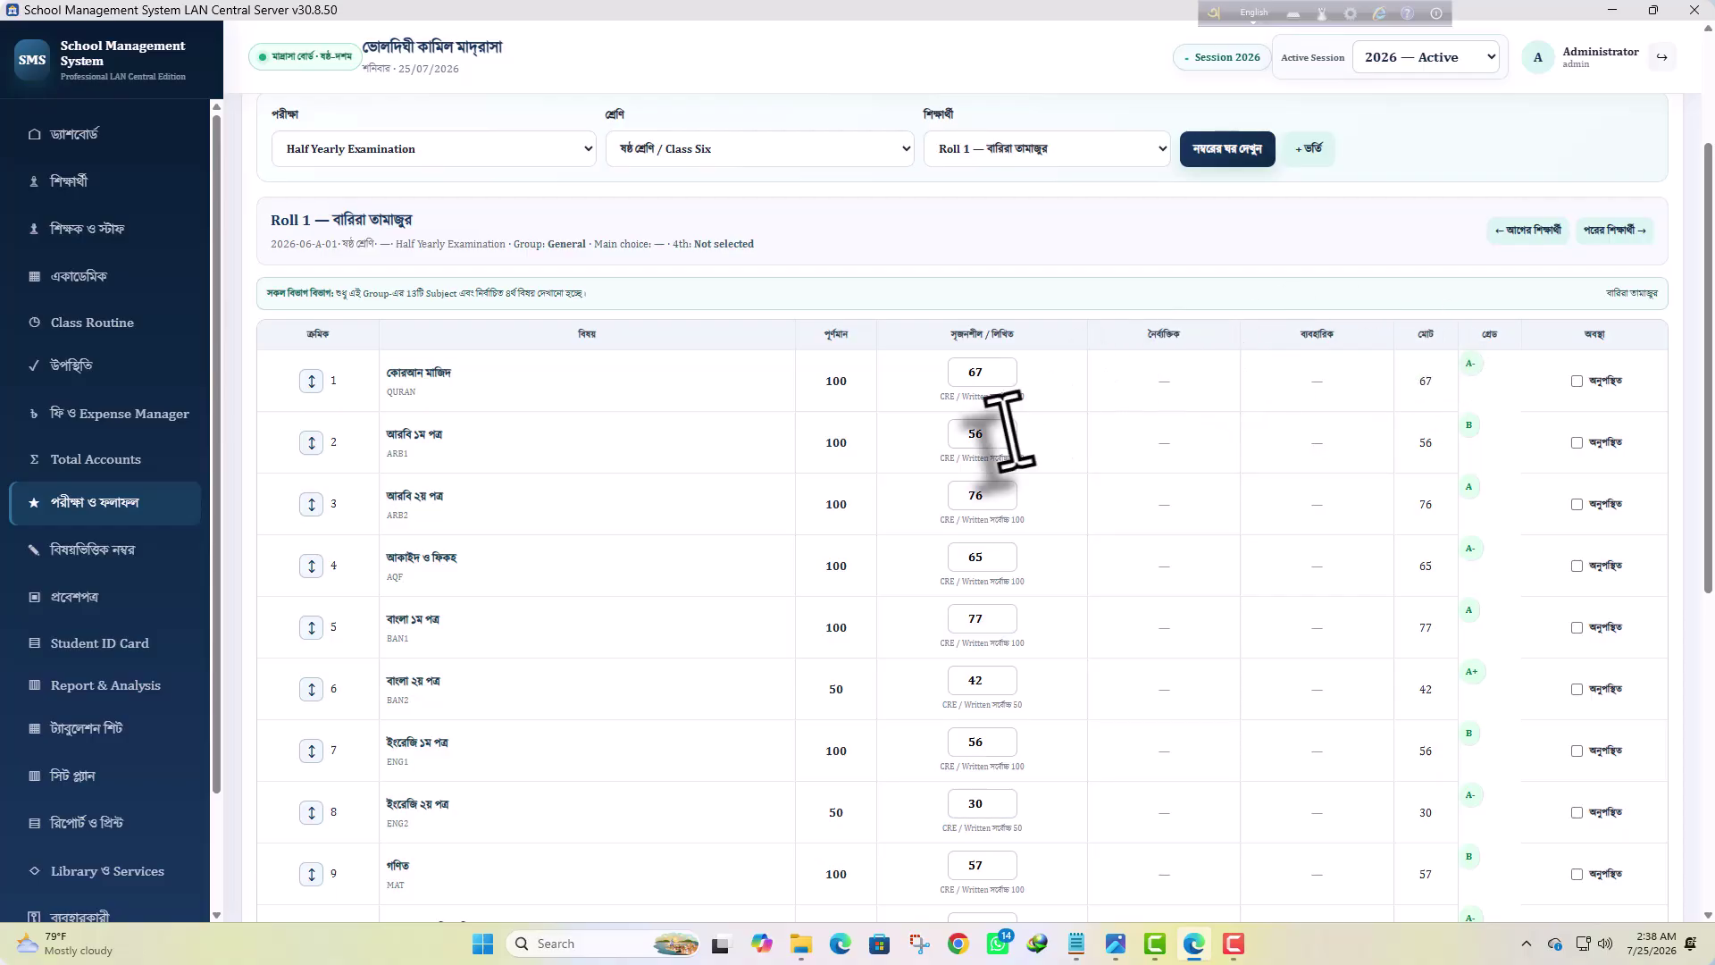
scroll(1141, 413, "down", 3)
scroll(1141, 413, "up", 6)
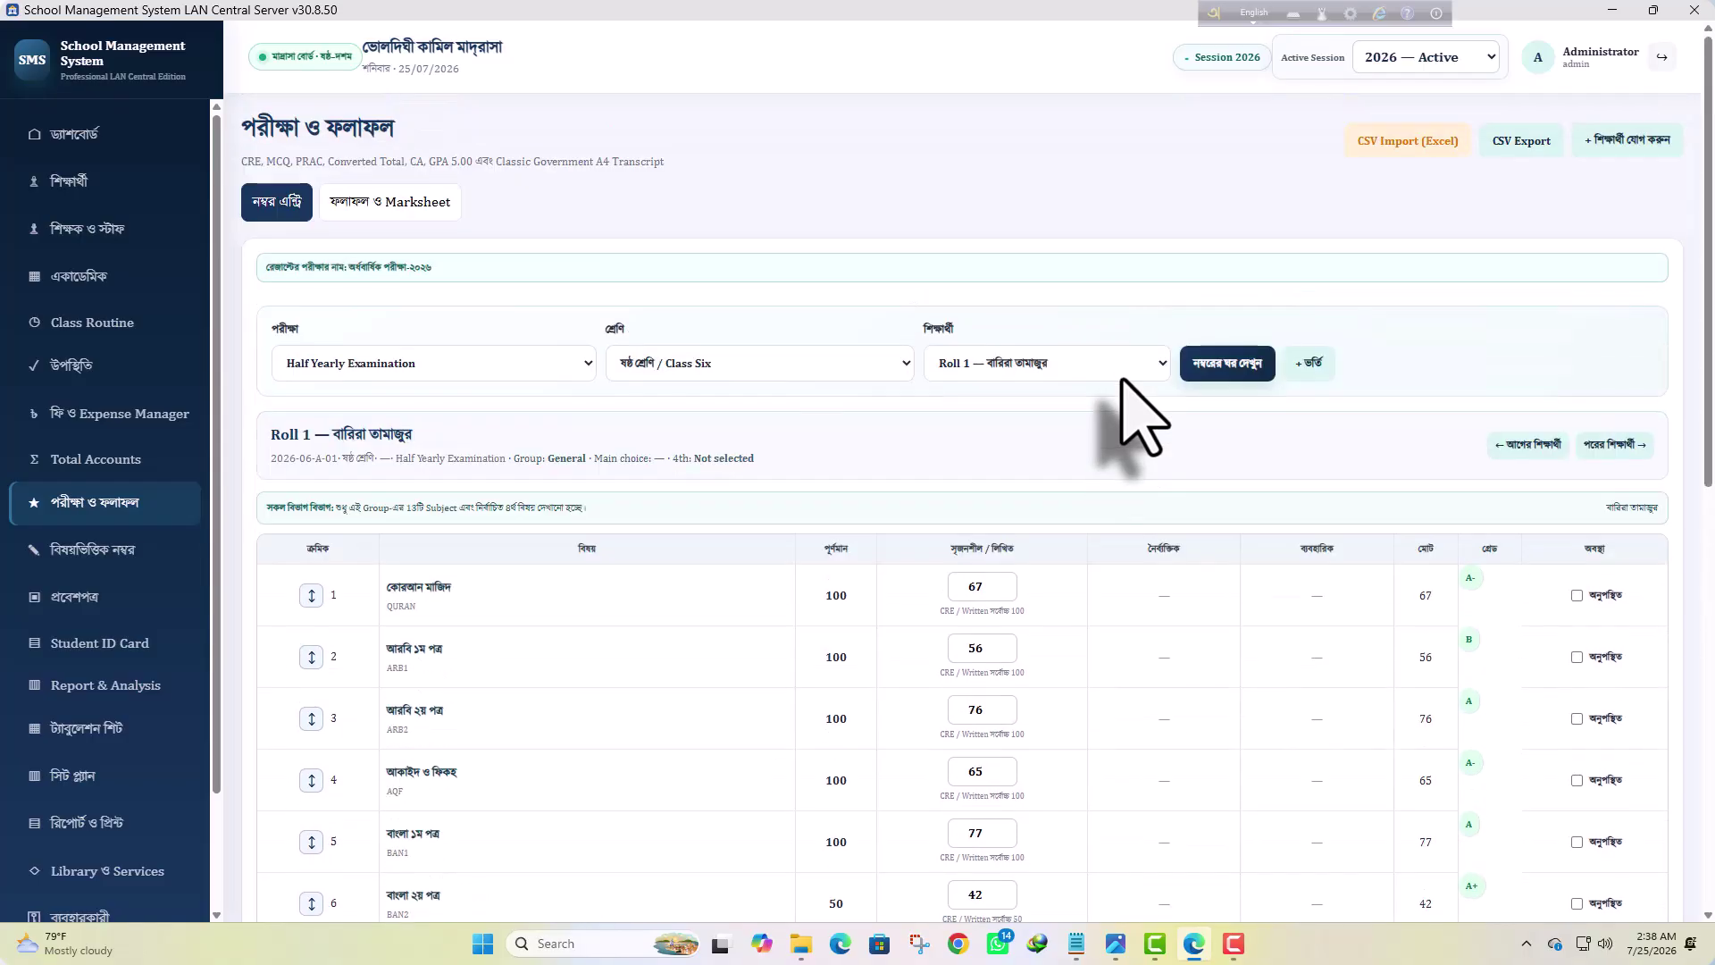
scroll(893, 589, "down", 5)
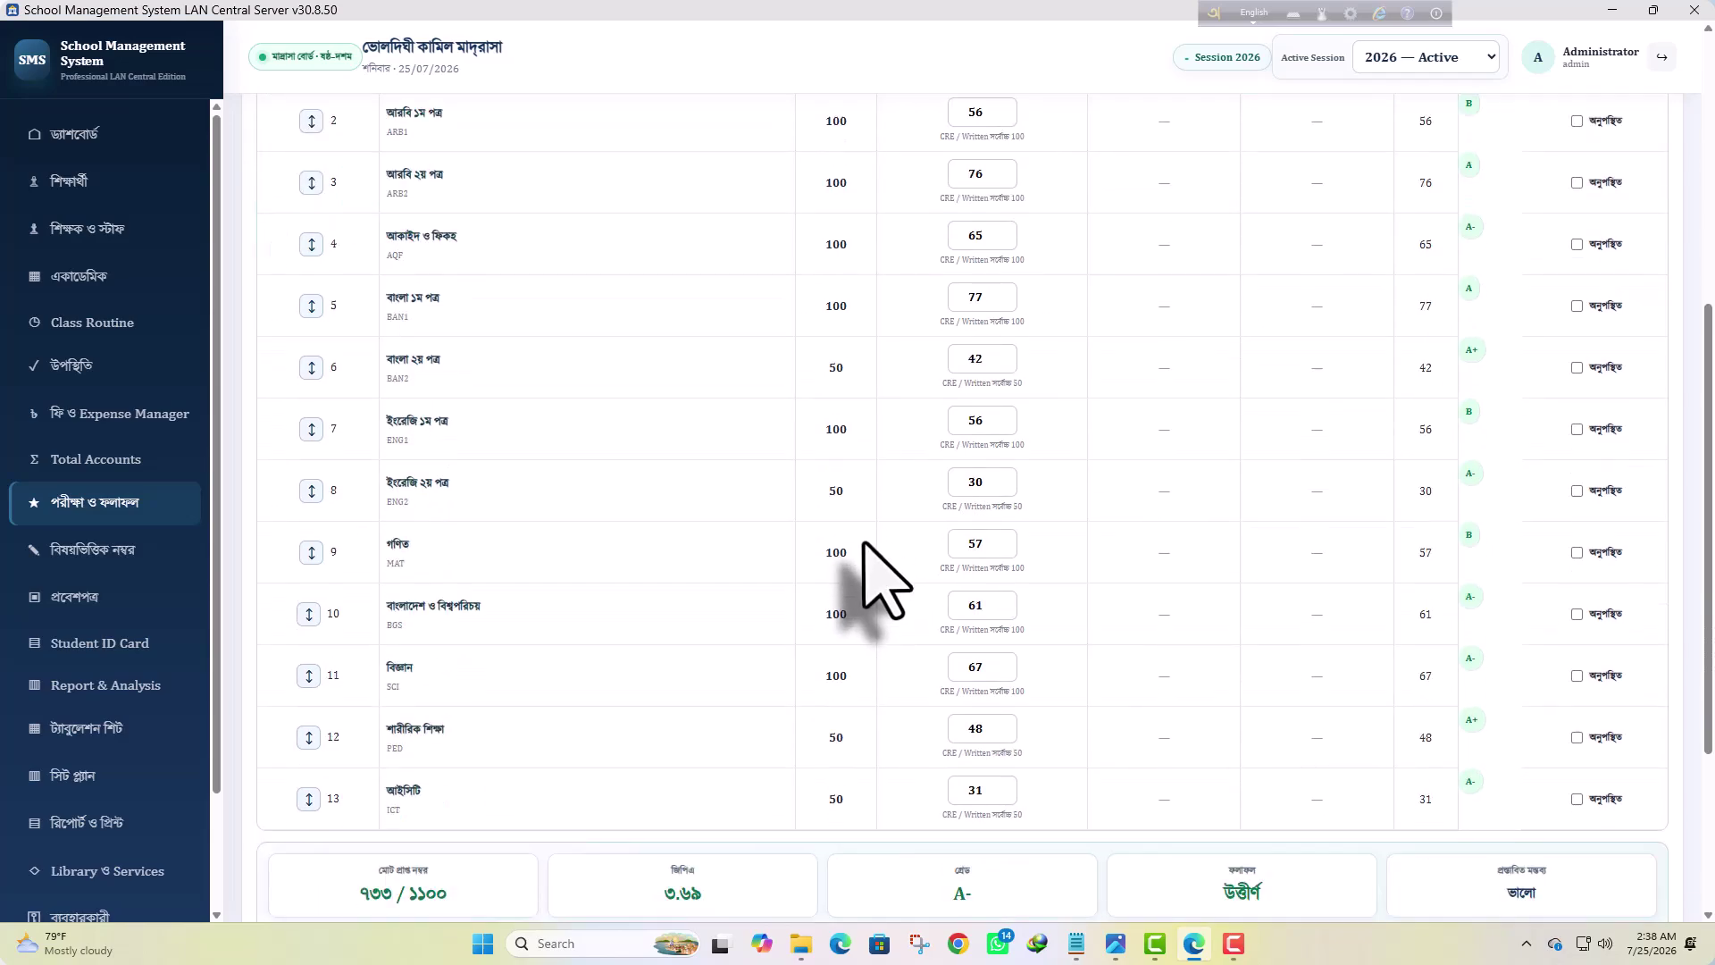
scroll(861, 550, "up", 5)
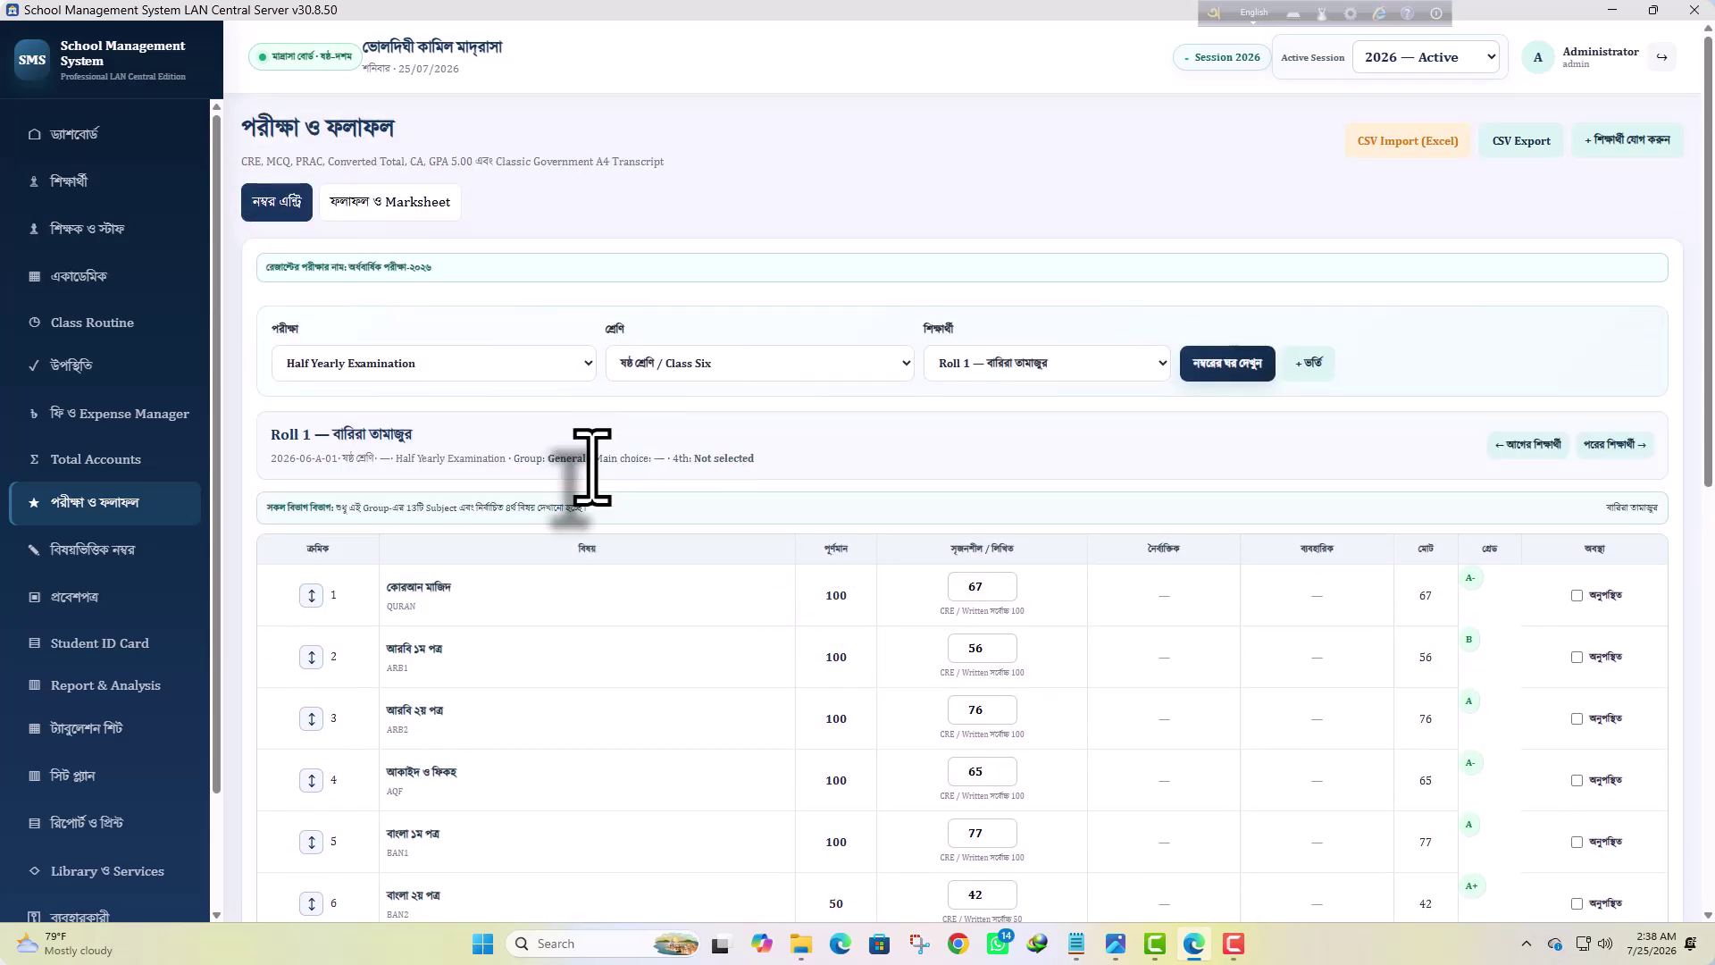
scroll(545, 504, "down", 2)
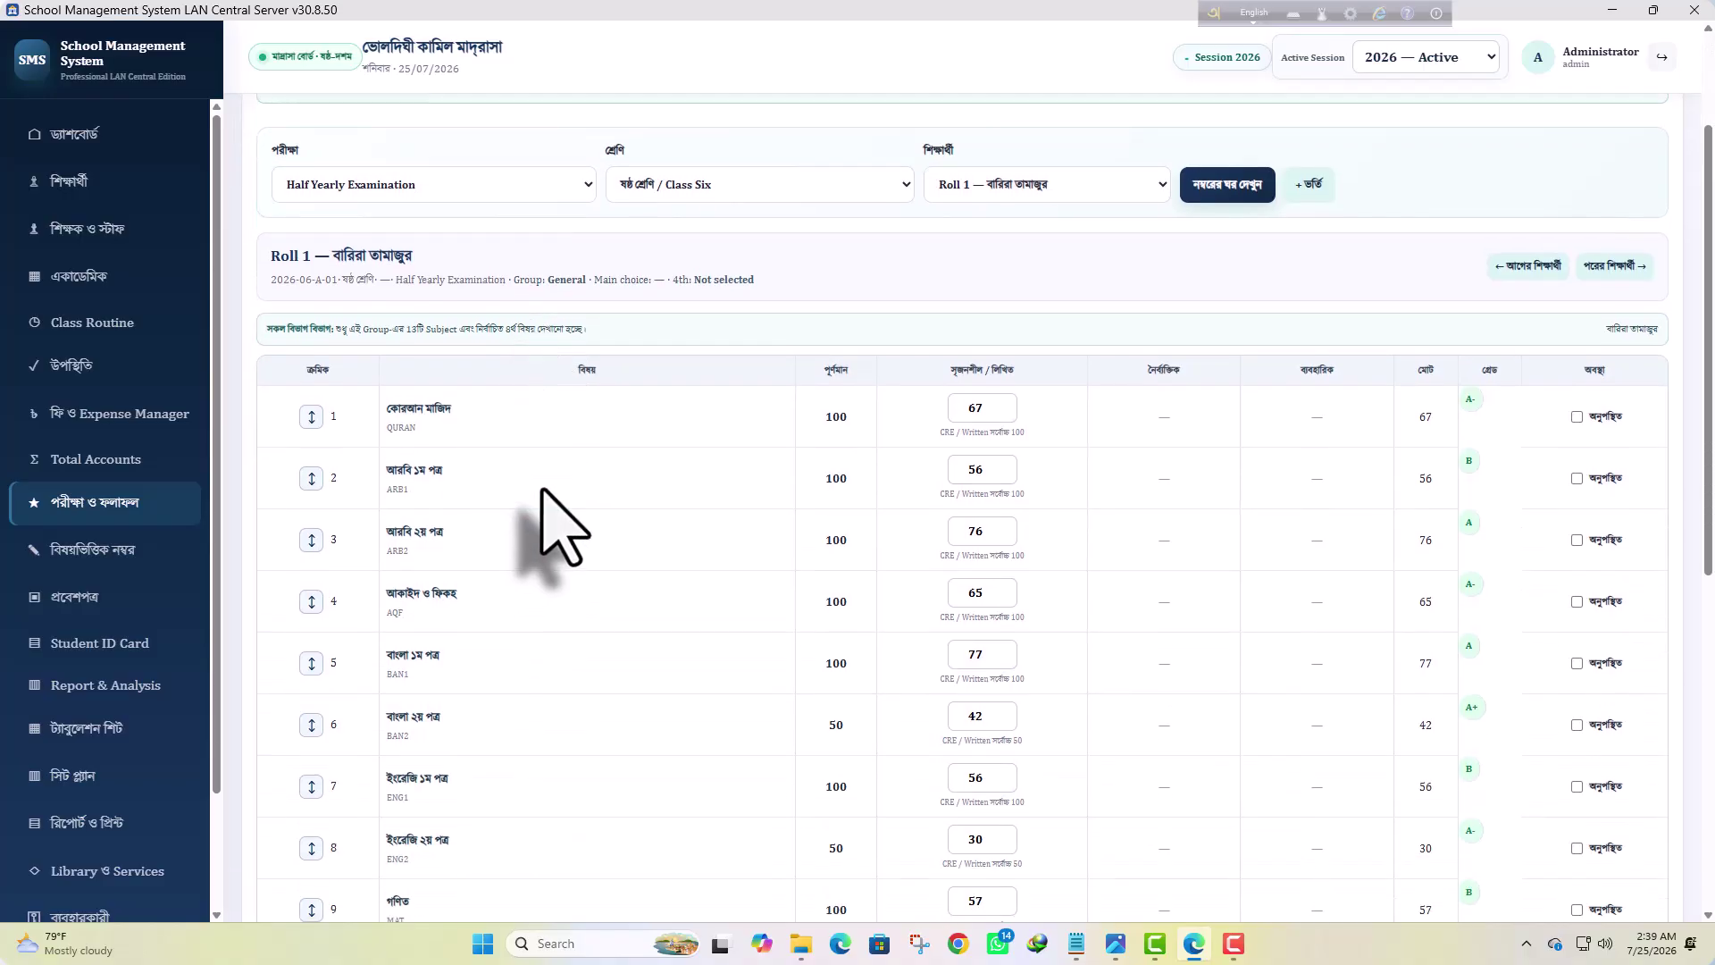
scroll(572, 514, "up", 2)
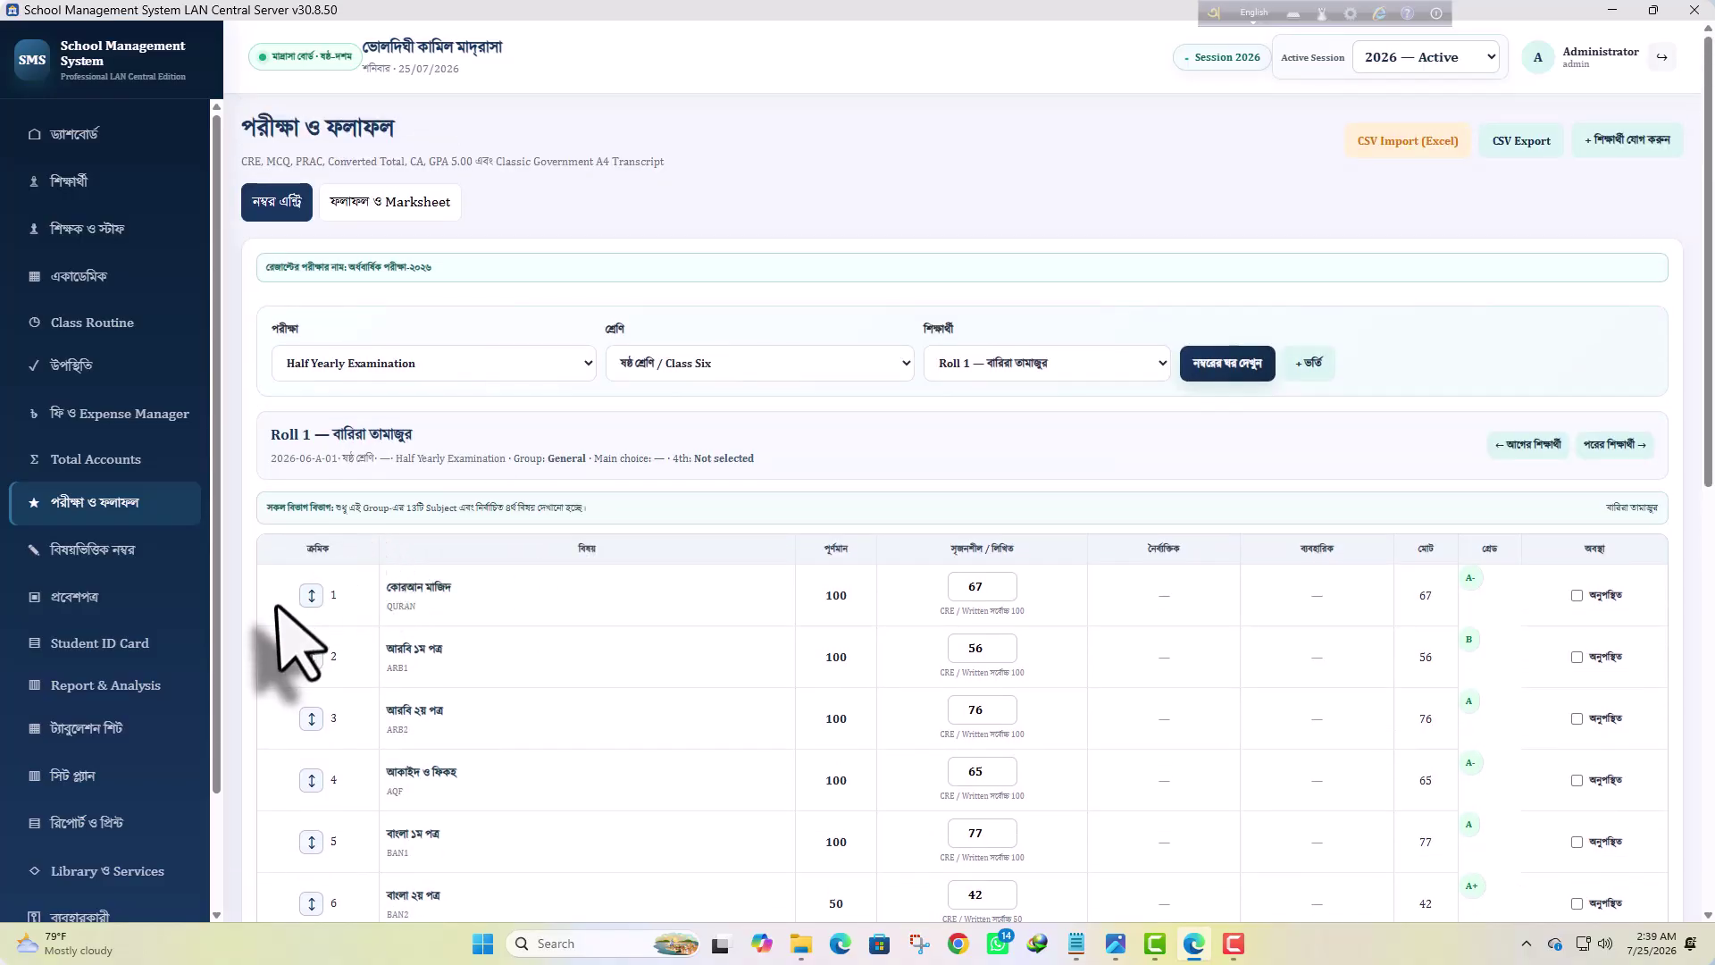
Generate the tabulation sheet (ট্যাবুলেশন শিট) for the অর্ধবার্ষিক পরীক্ষা exam and ষষ্ঠ শ্রেণি
left_click(143, 746)
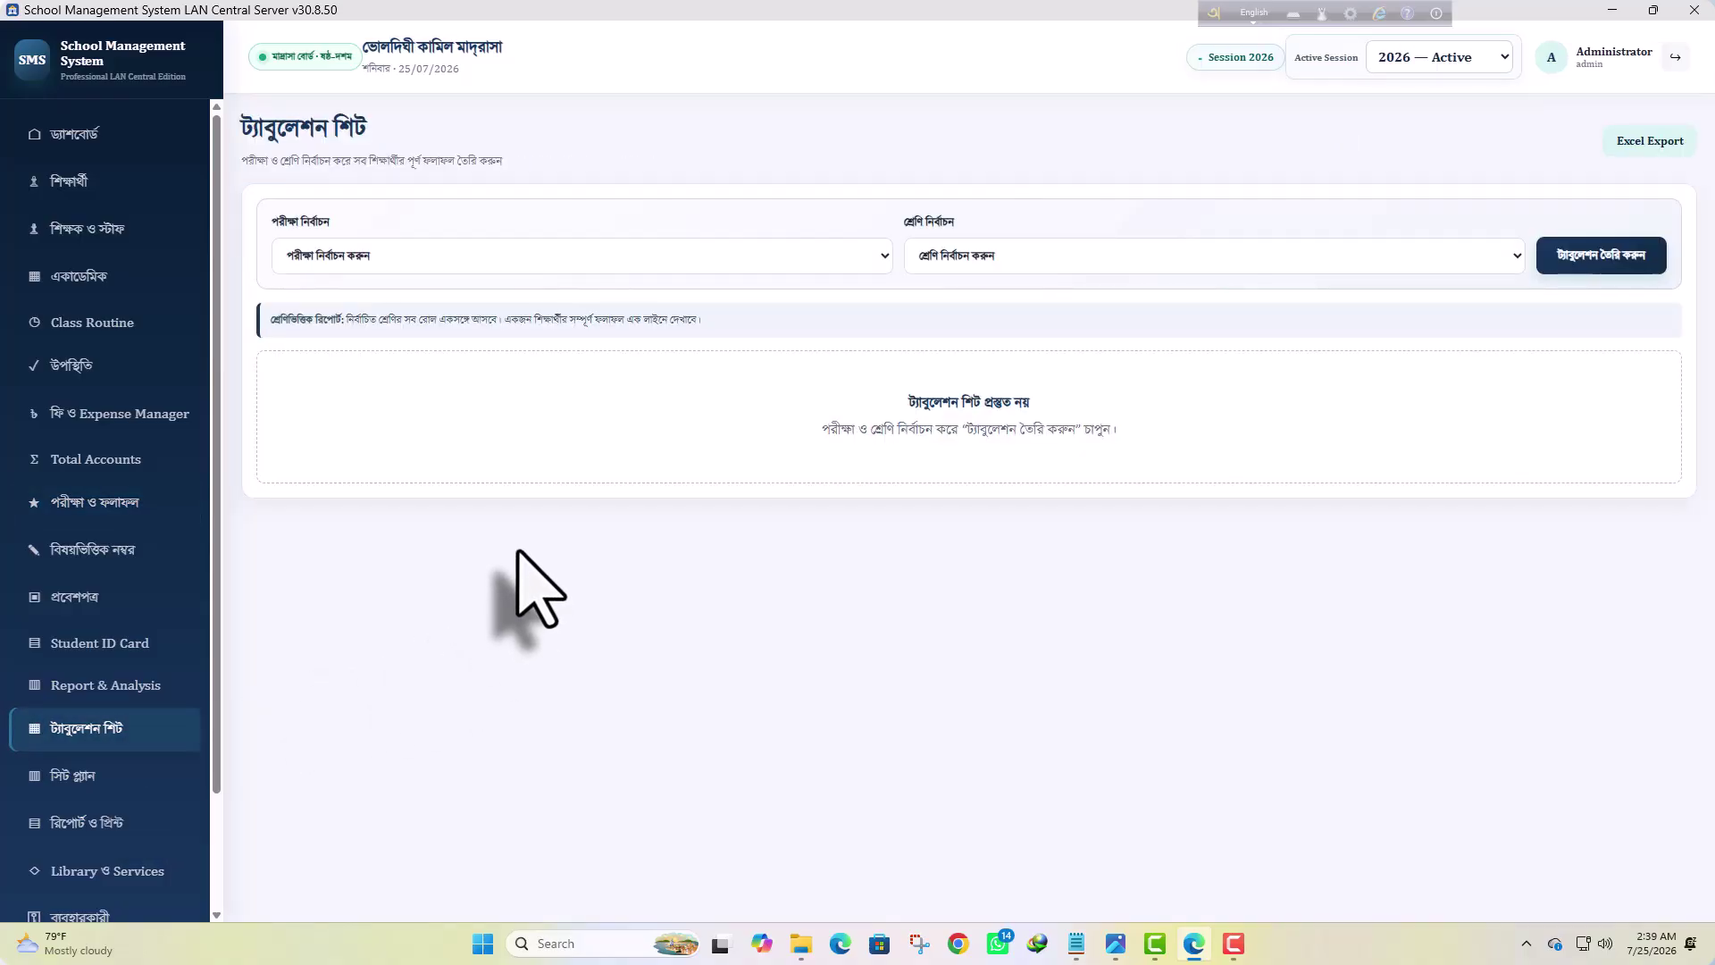
left_click(464, 266)
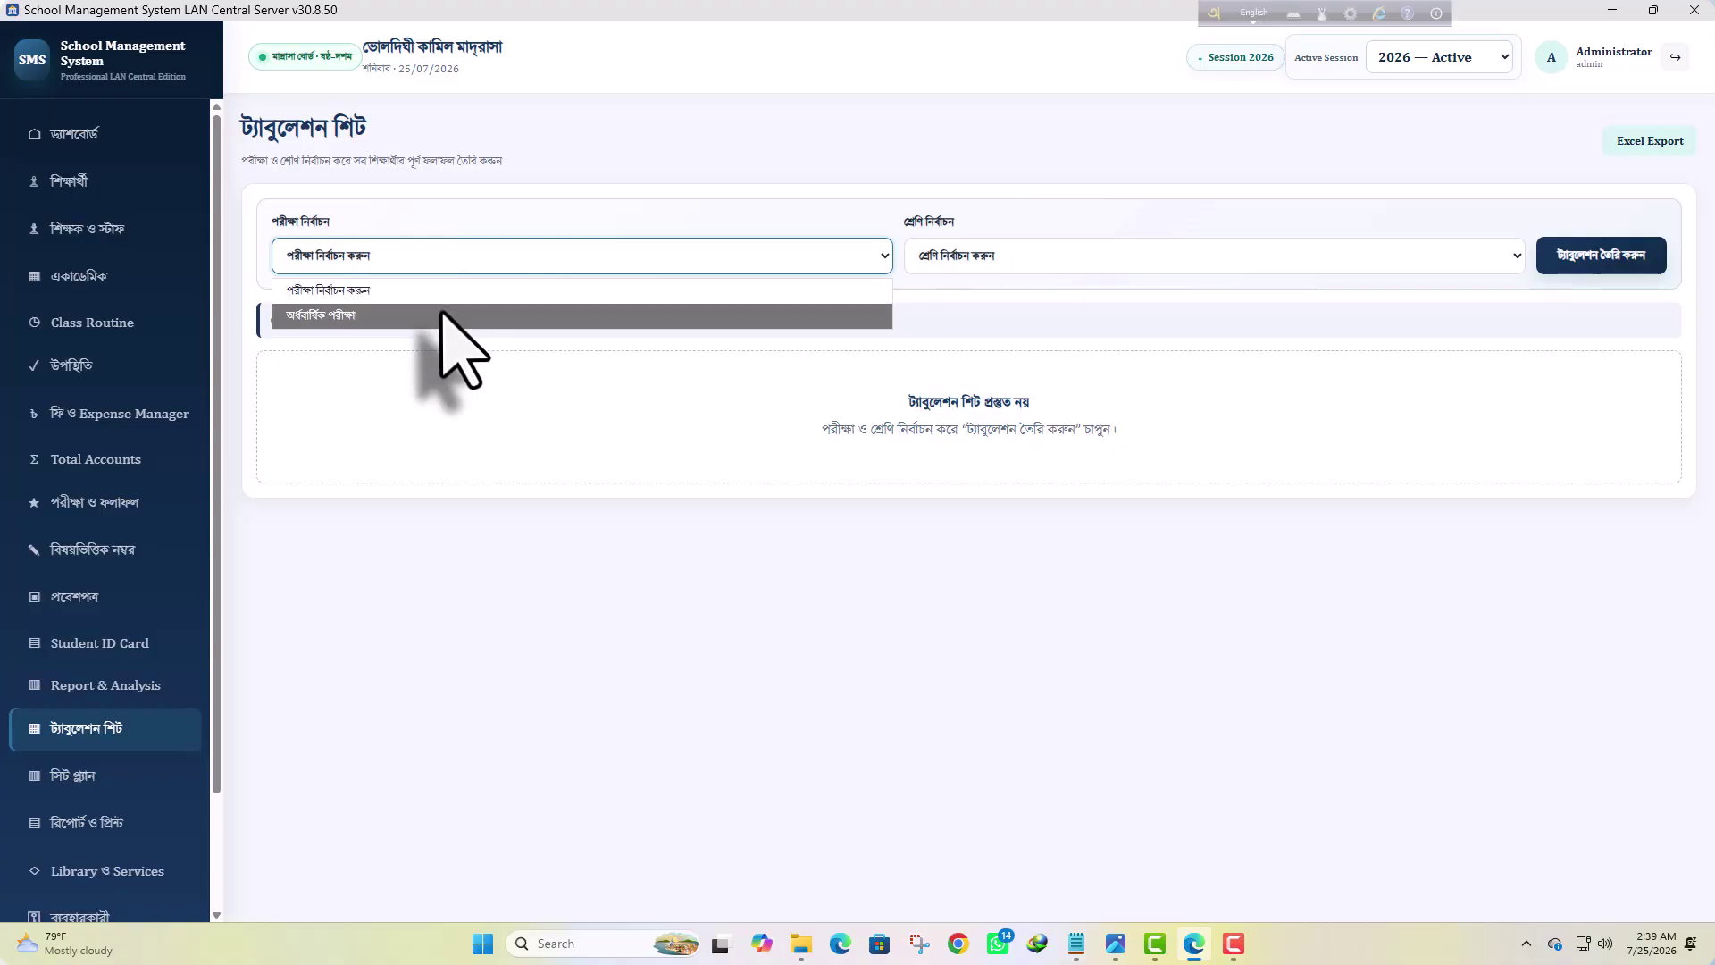
left_click(444, 311)
left_click(974, 257)
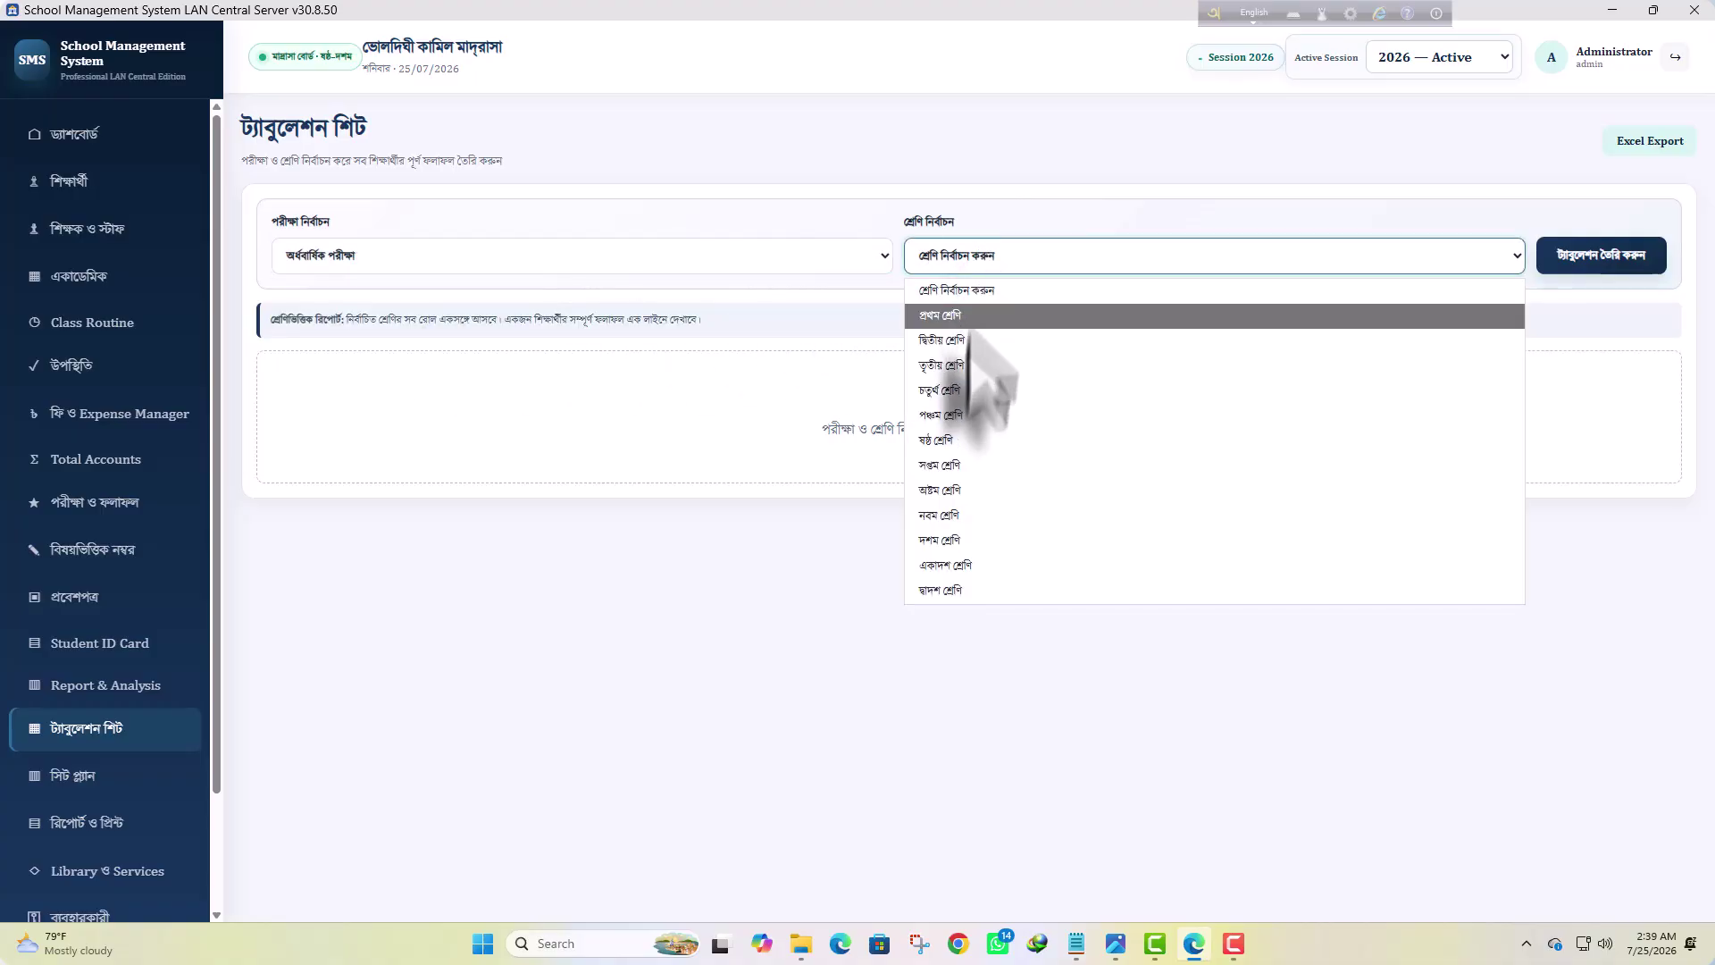
left_click(947, 440)
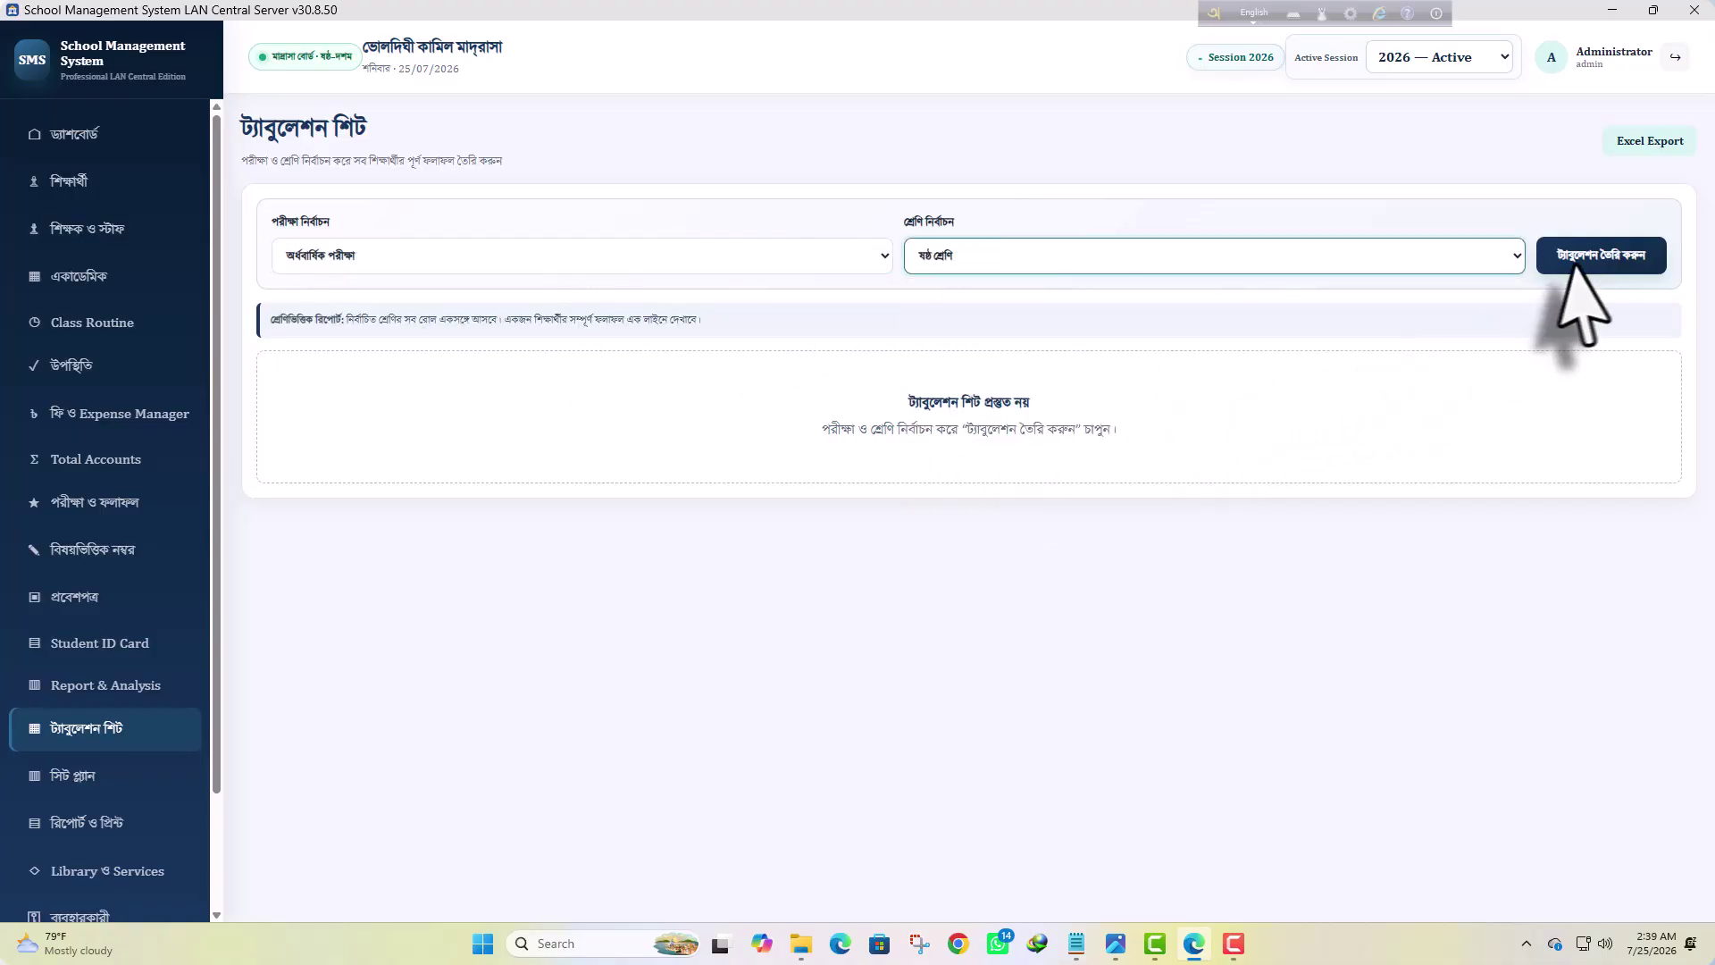
left_click(1646, 261)
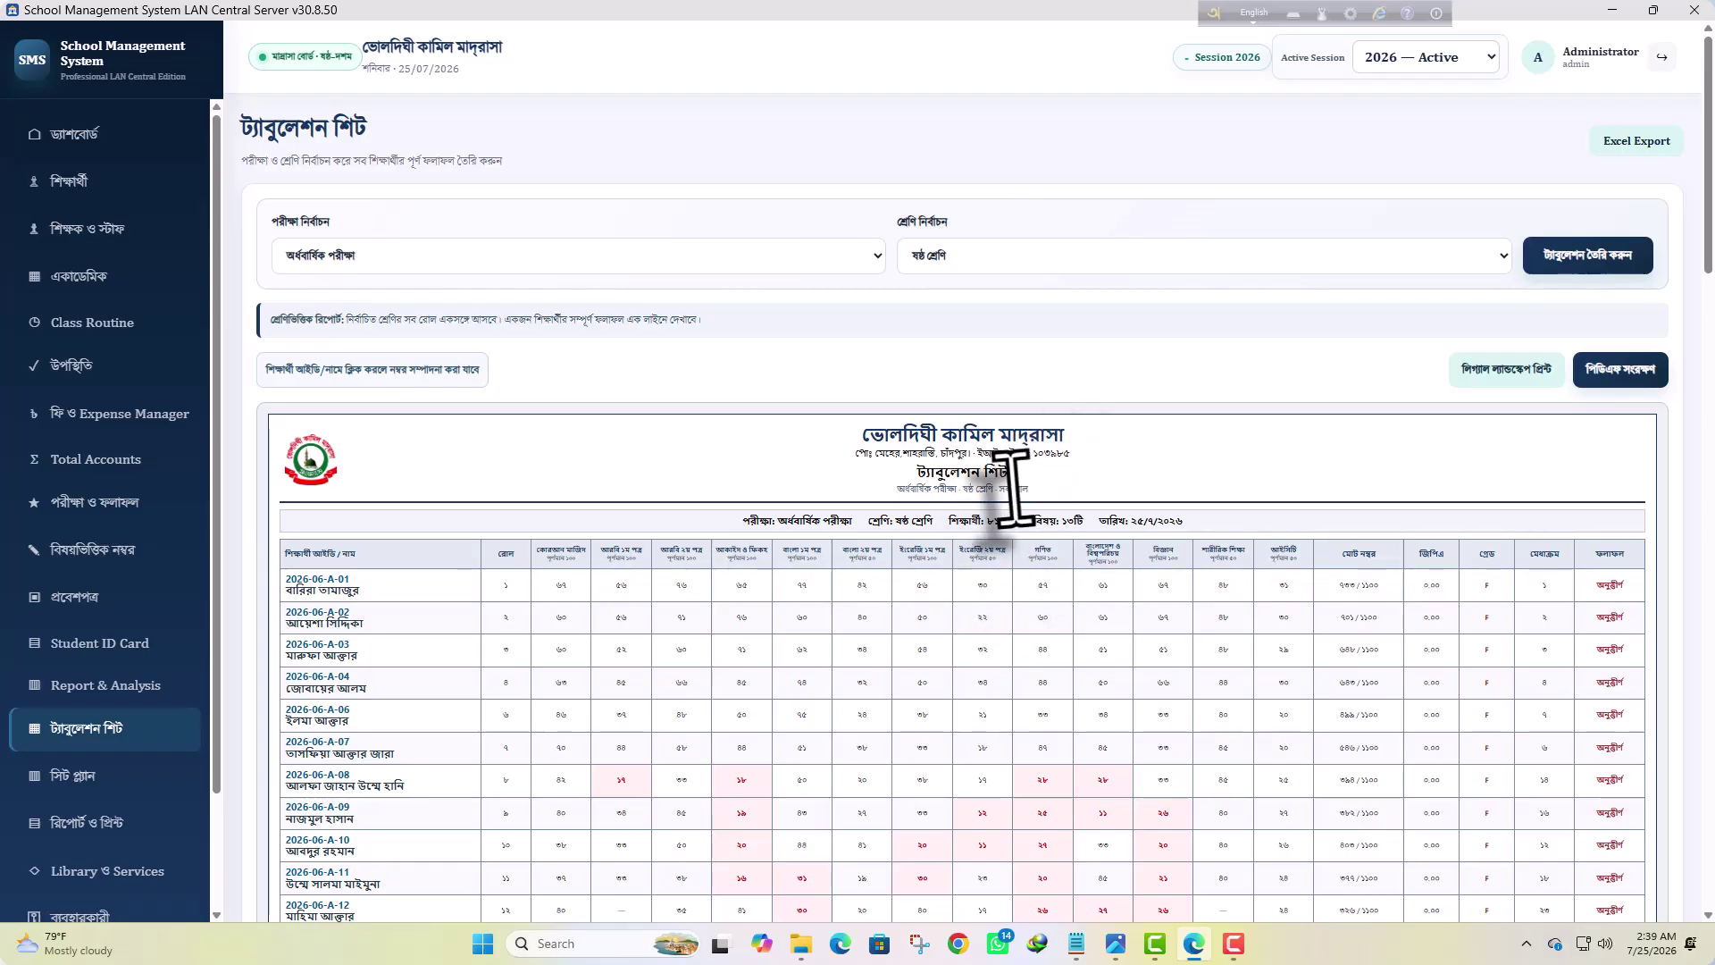
Examine the Class Six tabulation sheet, covering the students' subject marks, totals, GPA, grades, merit positions and results
scroll(1026, 498, "down", 3)
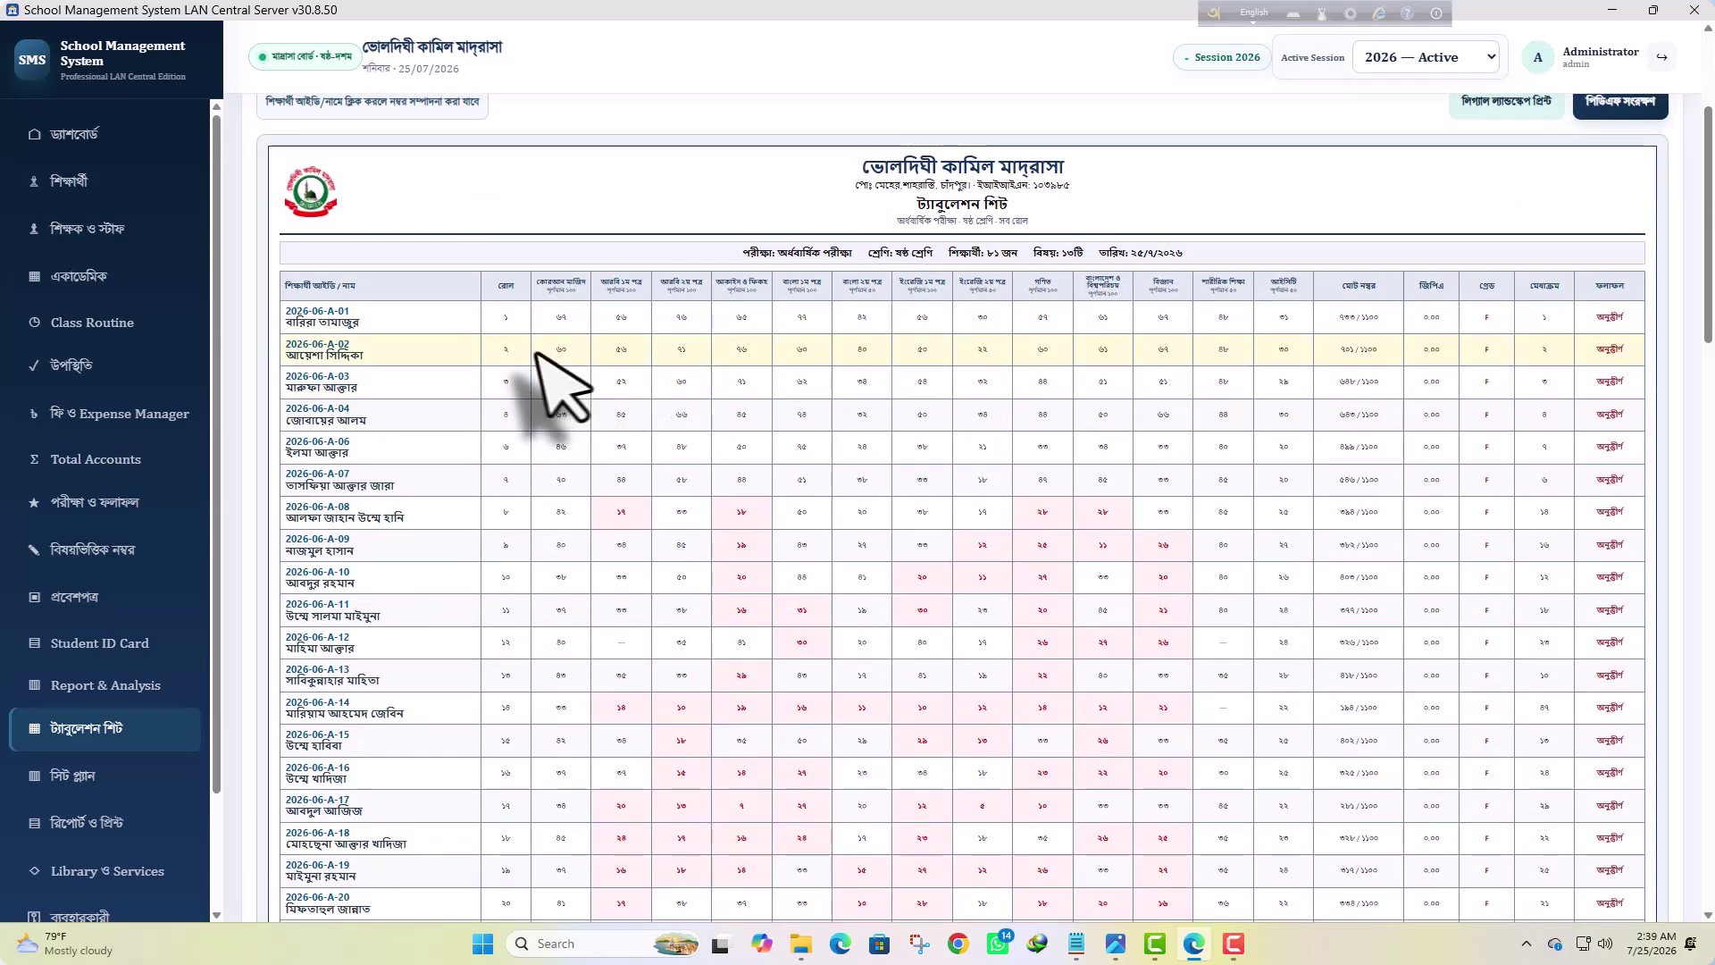
scroll(1000, 500, "down", 3)
scroll(1071, 580, "up", 3)
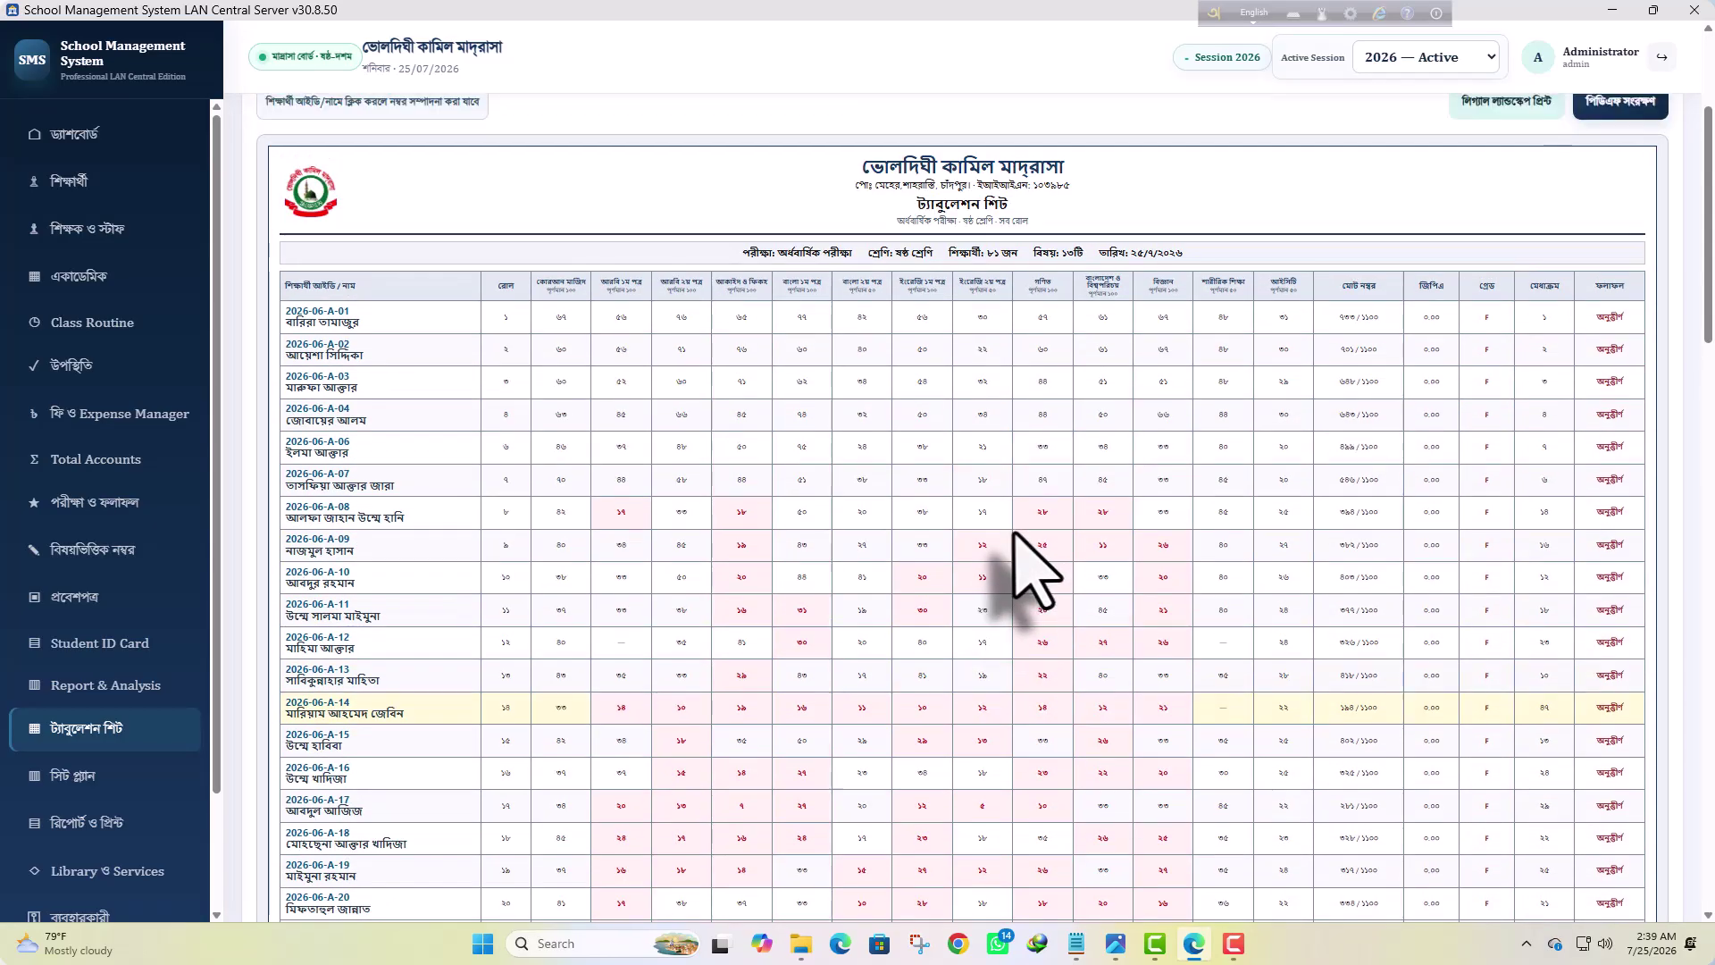
scroll(1179, 527, "up", 3)
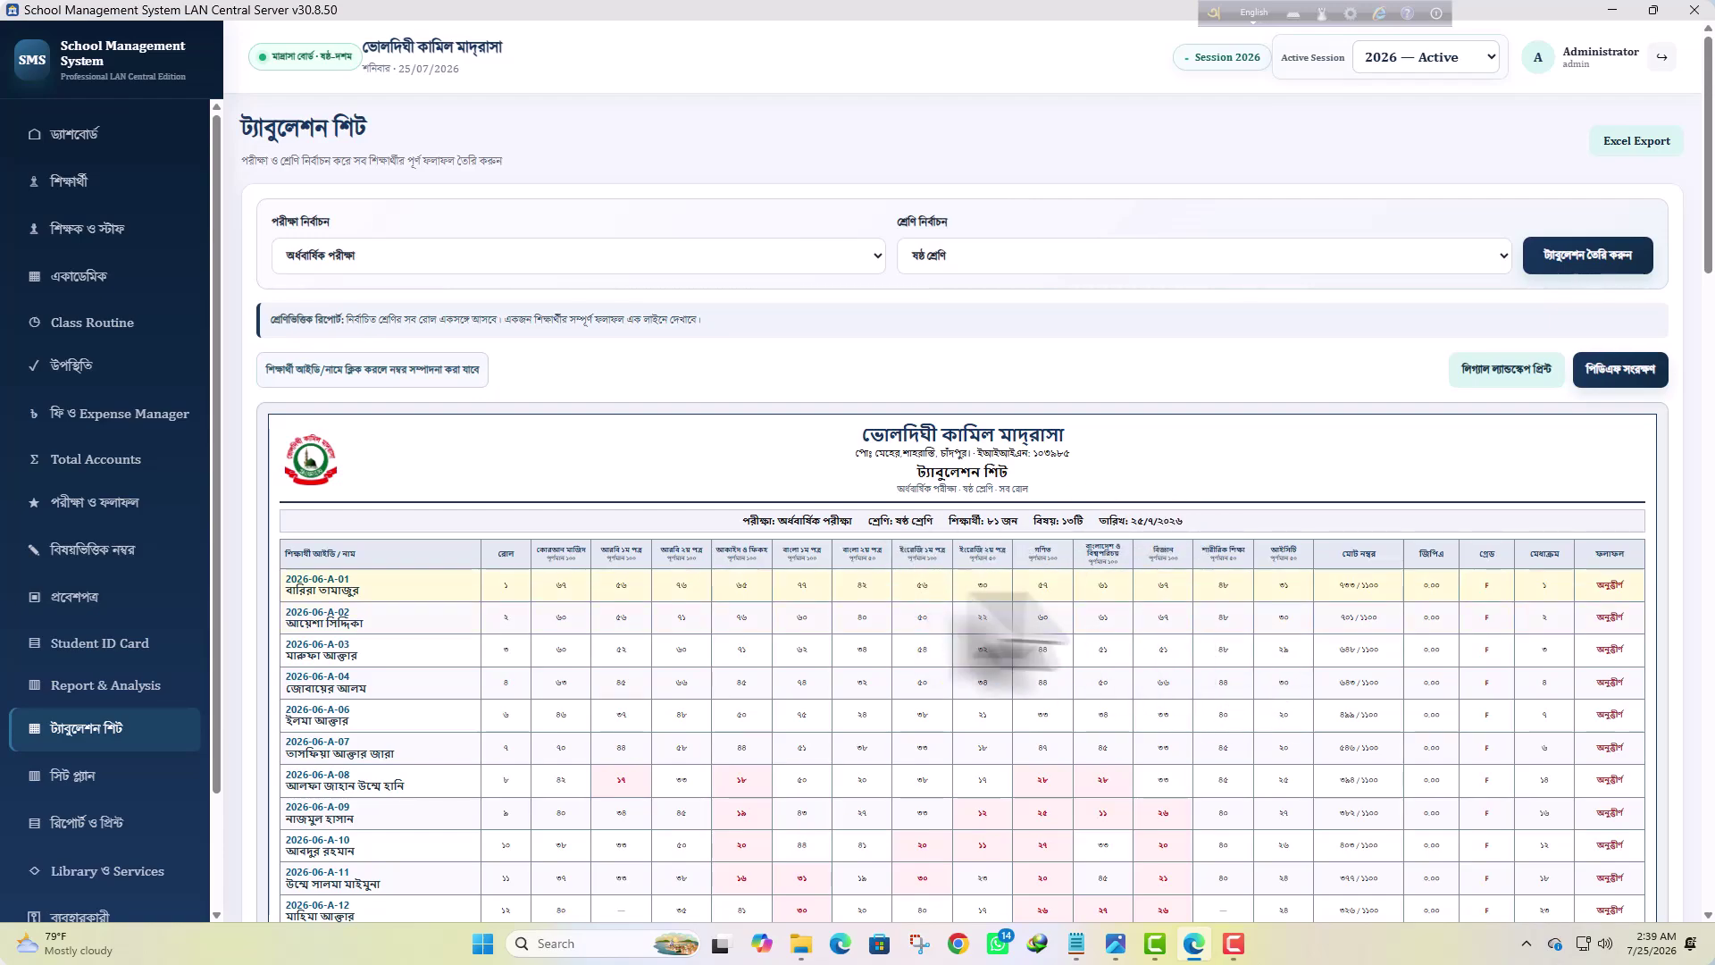
scroll(1098, 606, "down", 2)
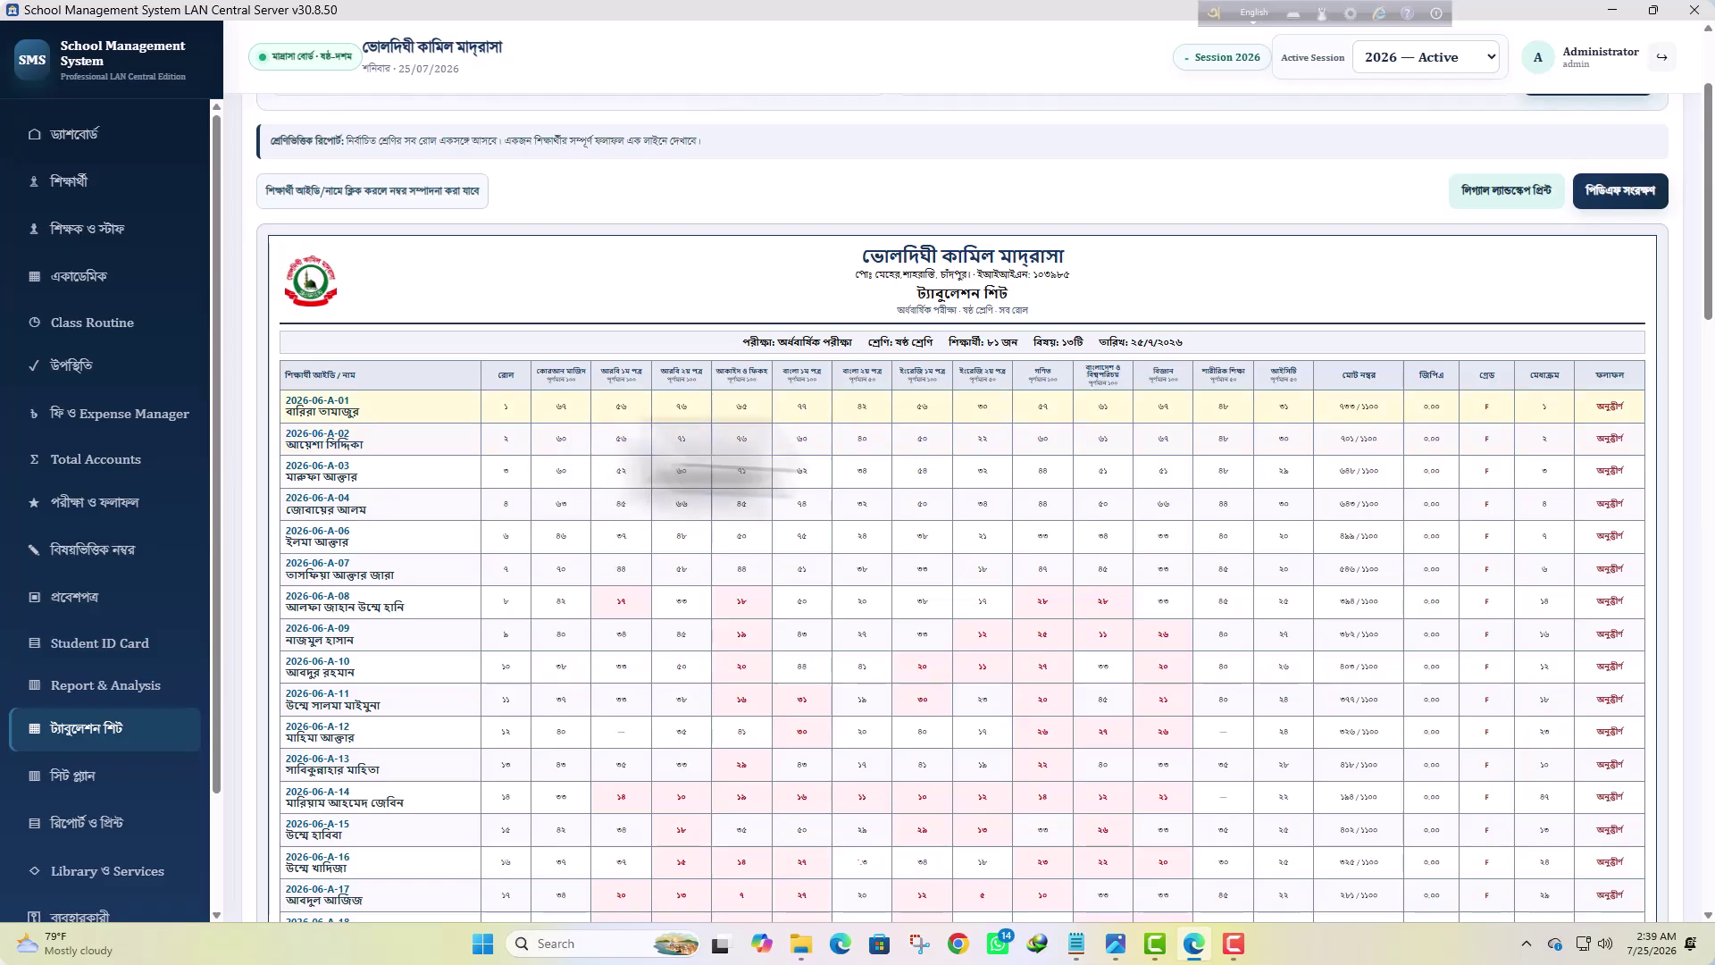
scroll(1266, 518, "down", 4)
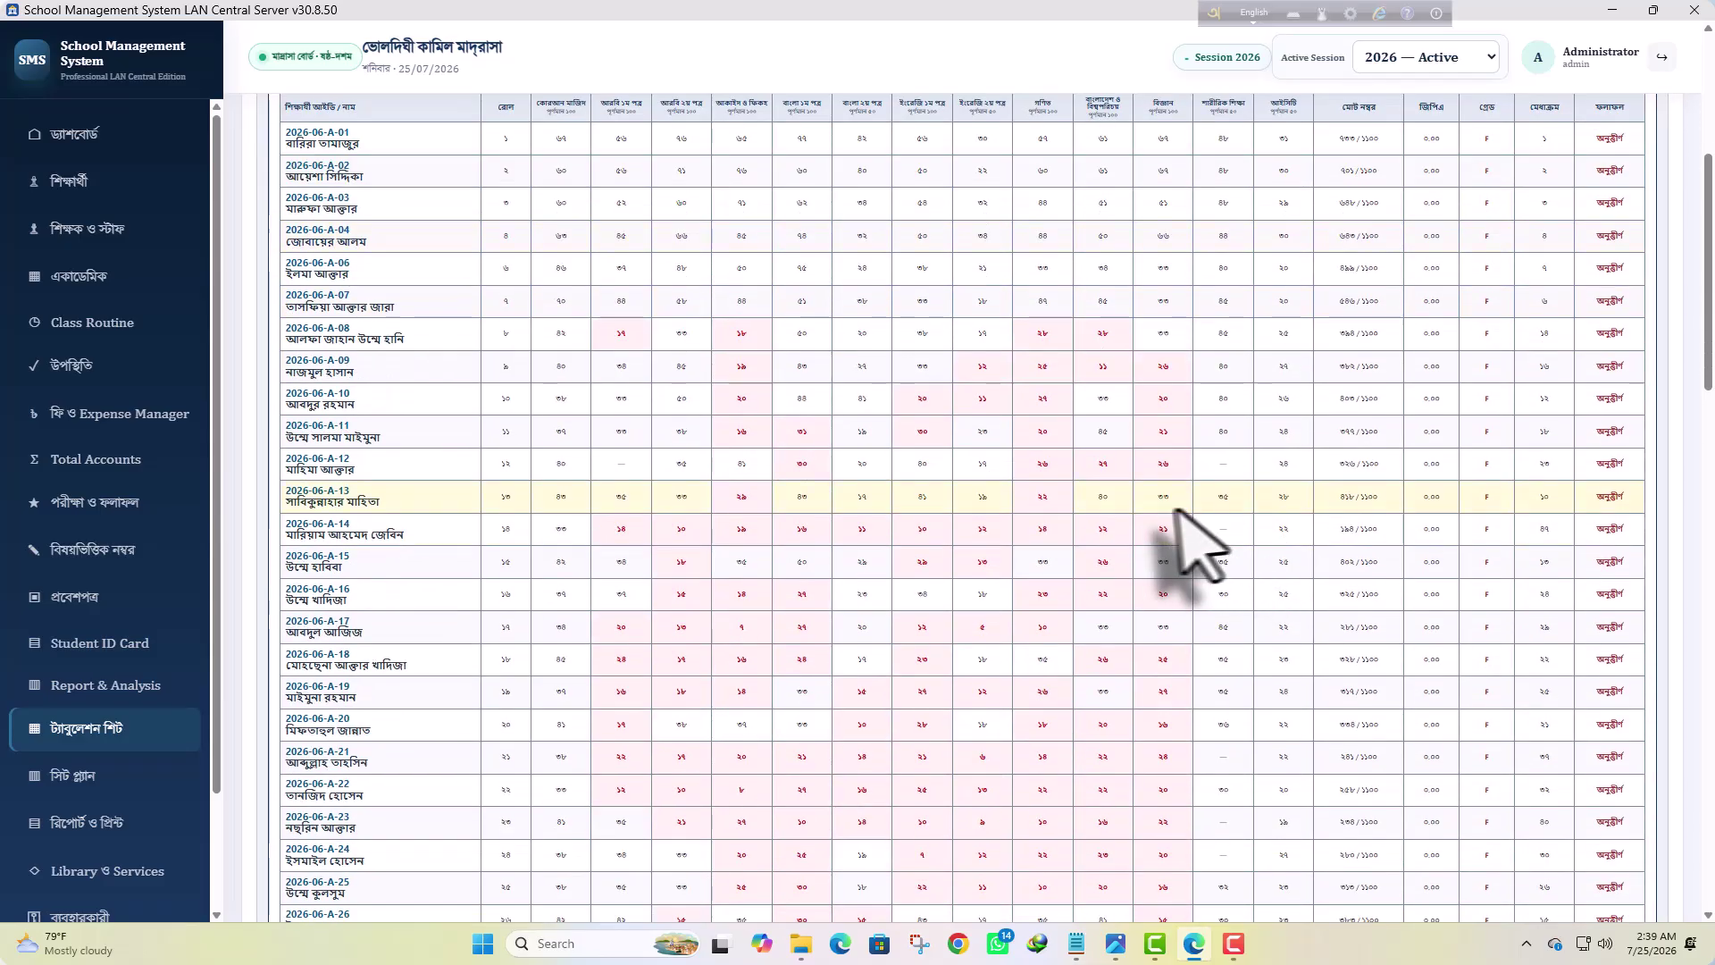
scroll(1175, 513, "up", 4)
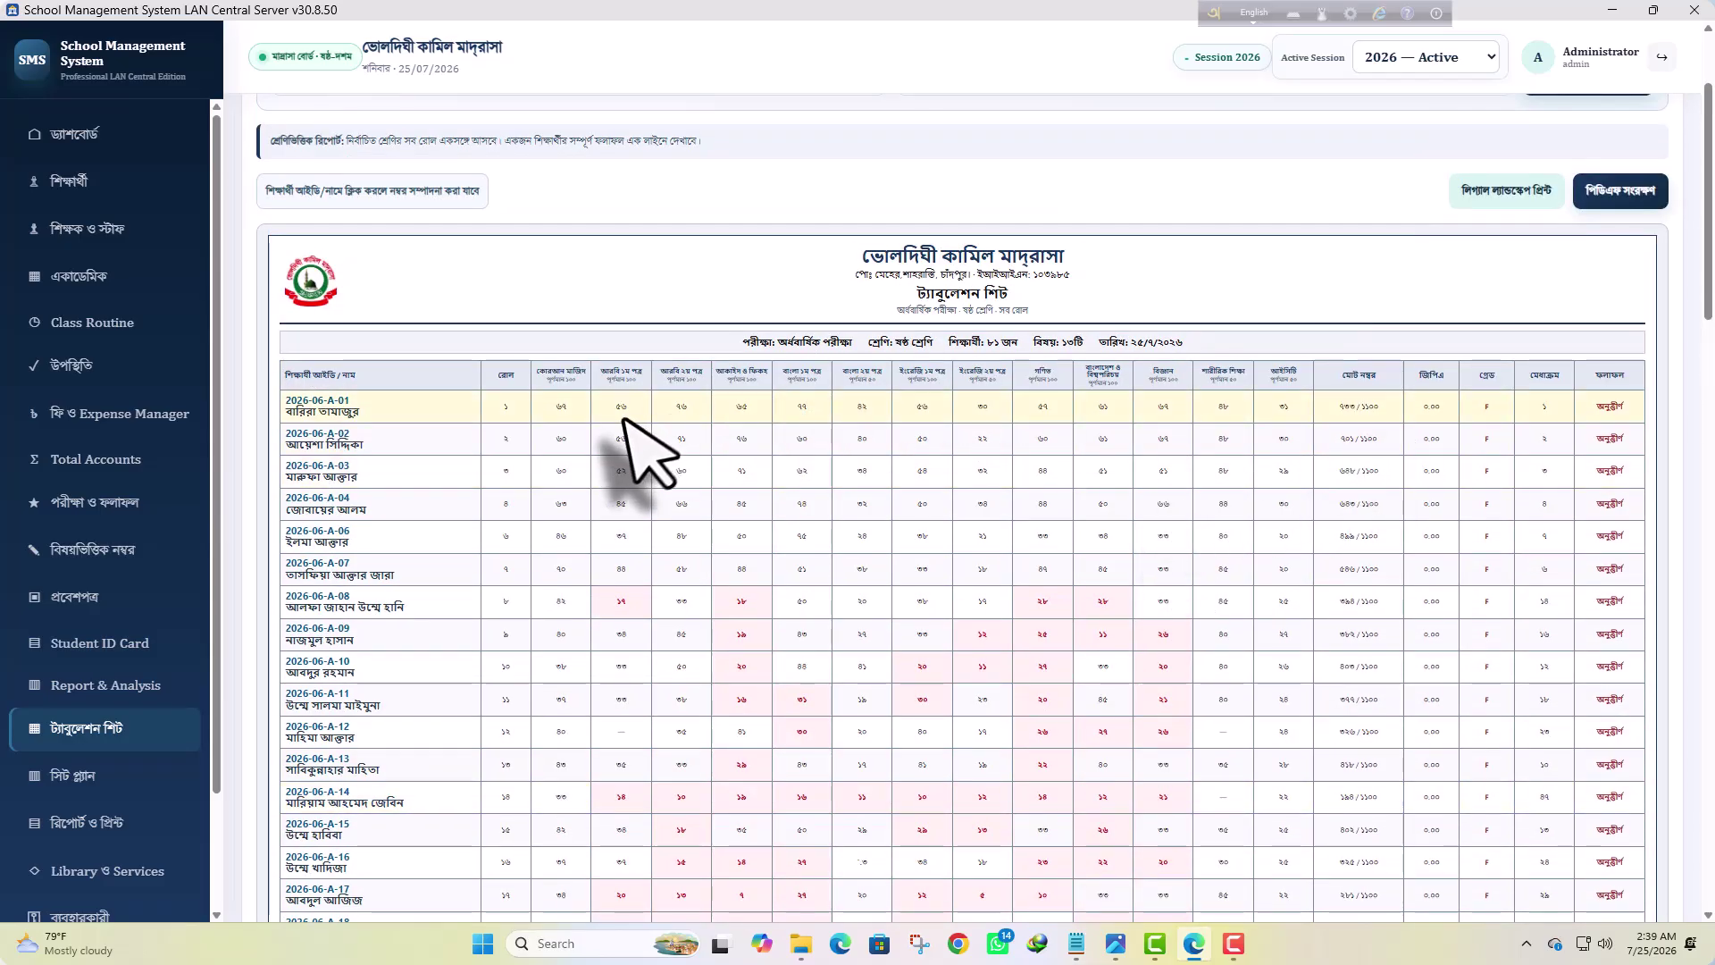
scroll(849, 509, "down", 5)
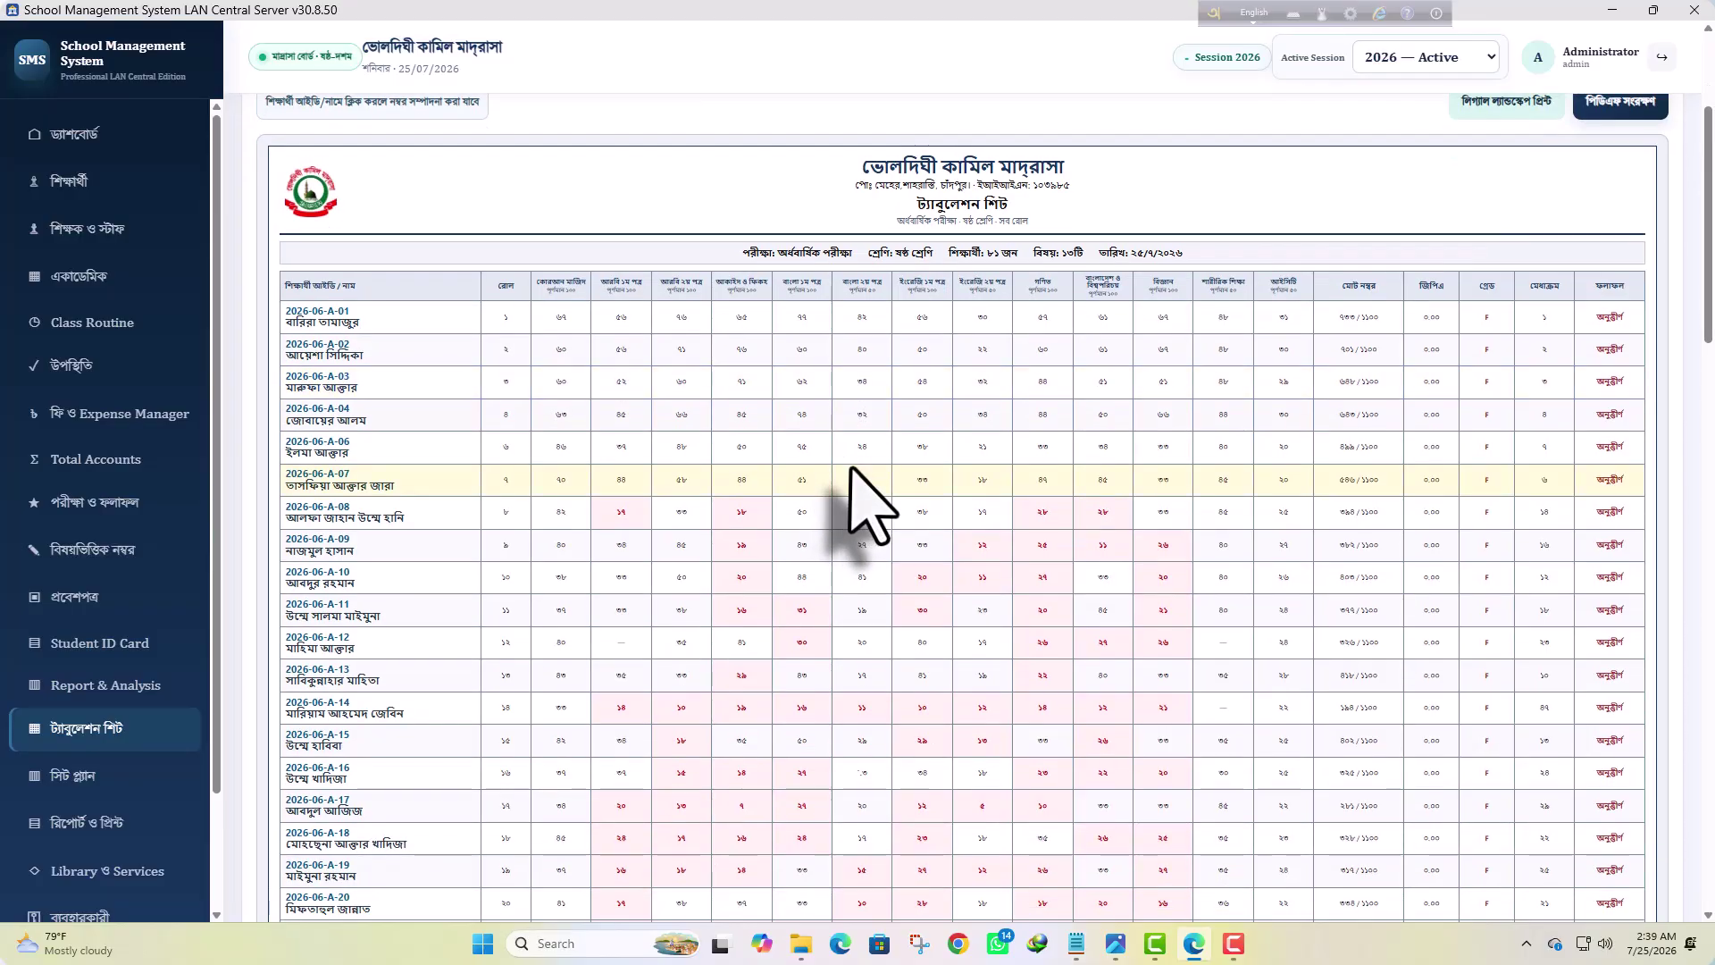
scroll(824, 626, "down", 10)
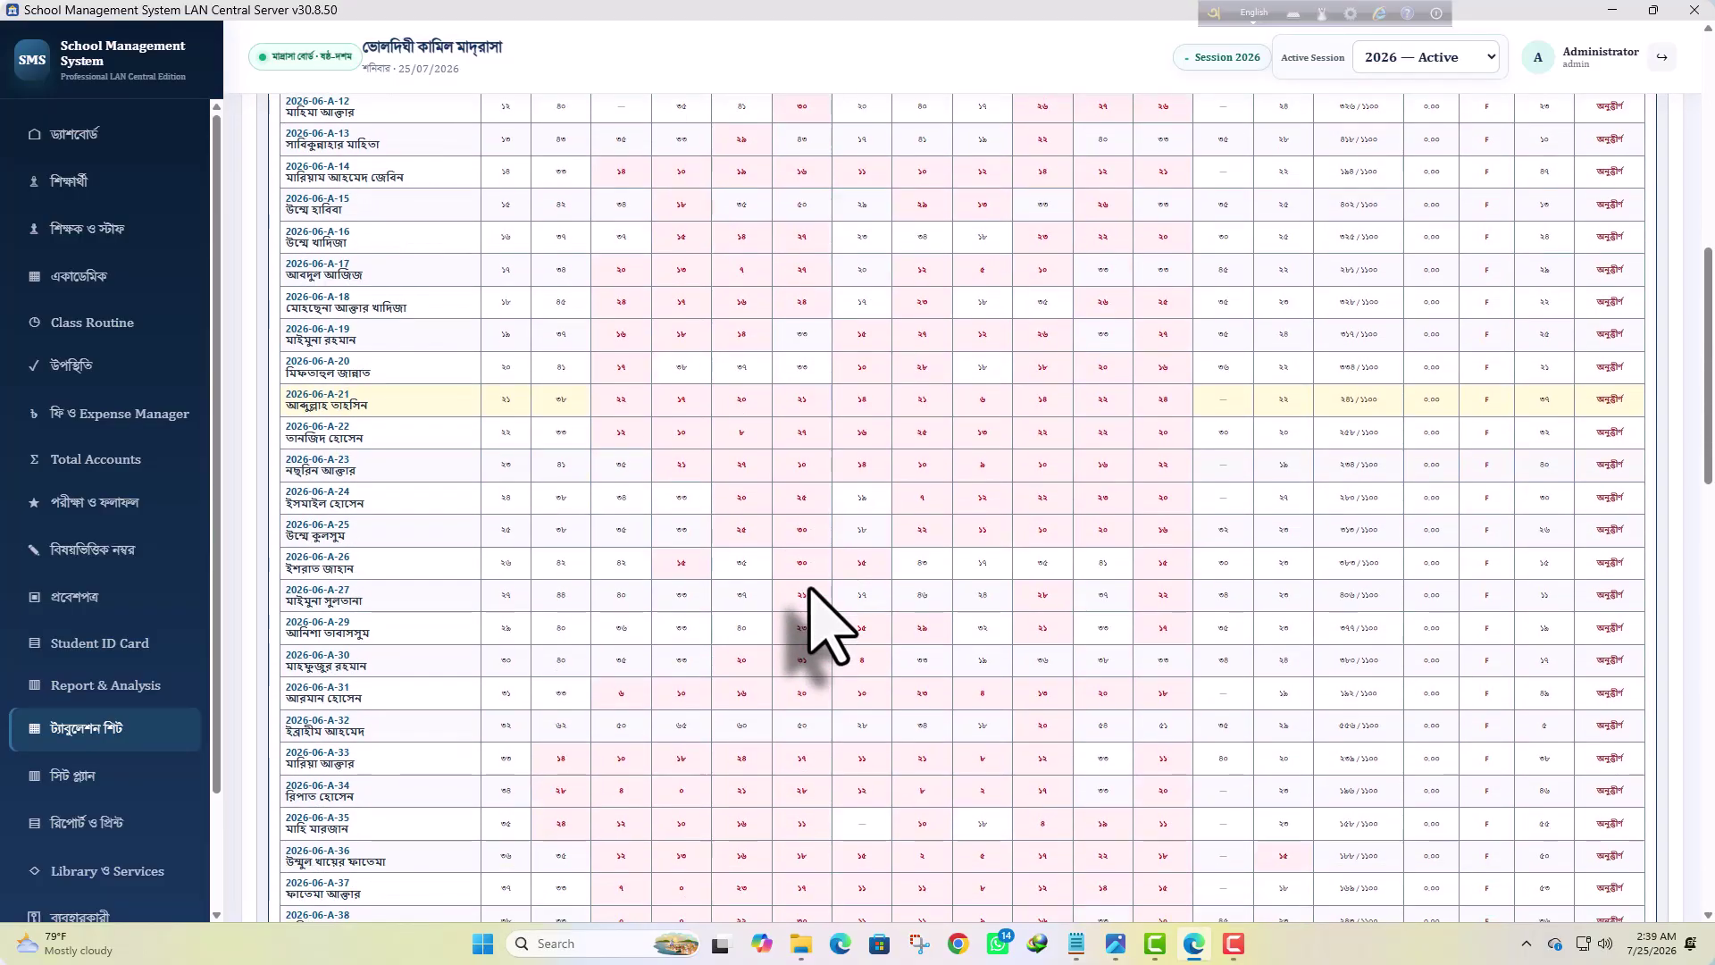
scroll(795, 653, "down", 10)
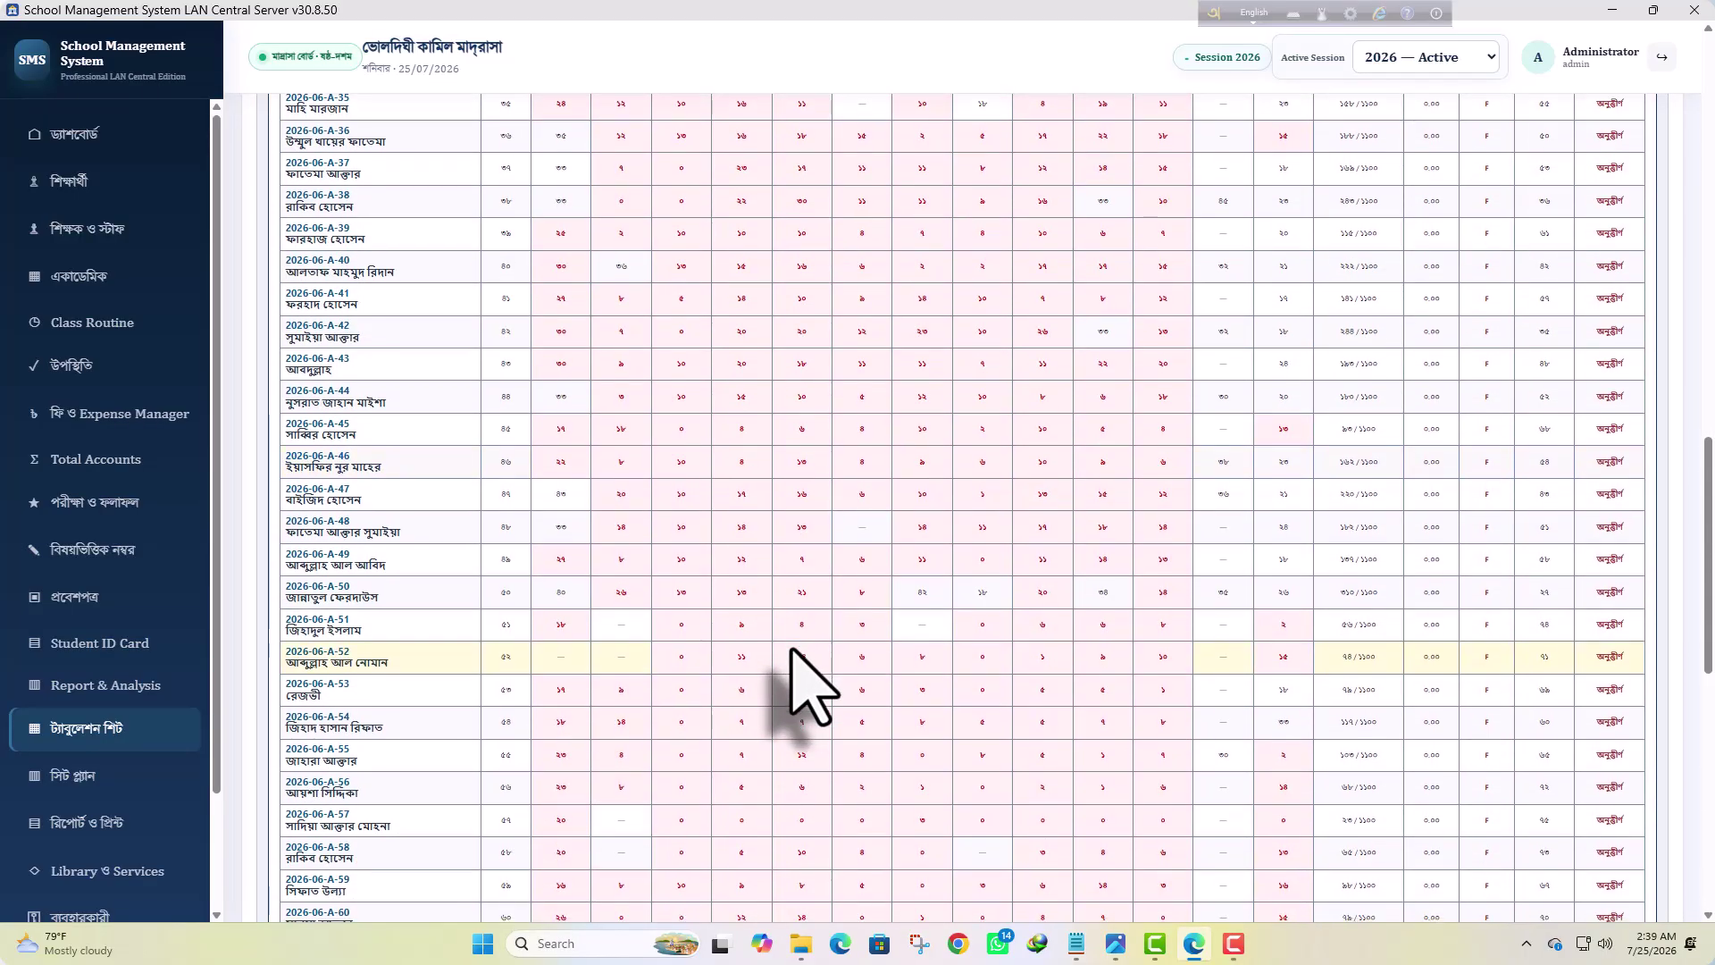
scroll(871, 697, "up", 20)
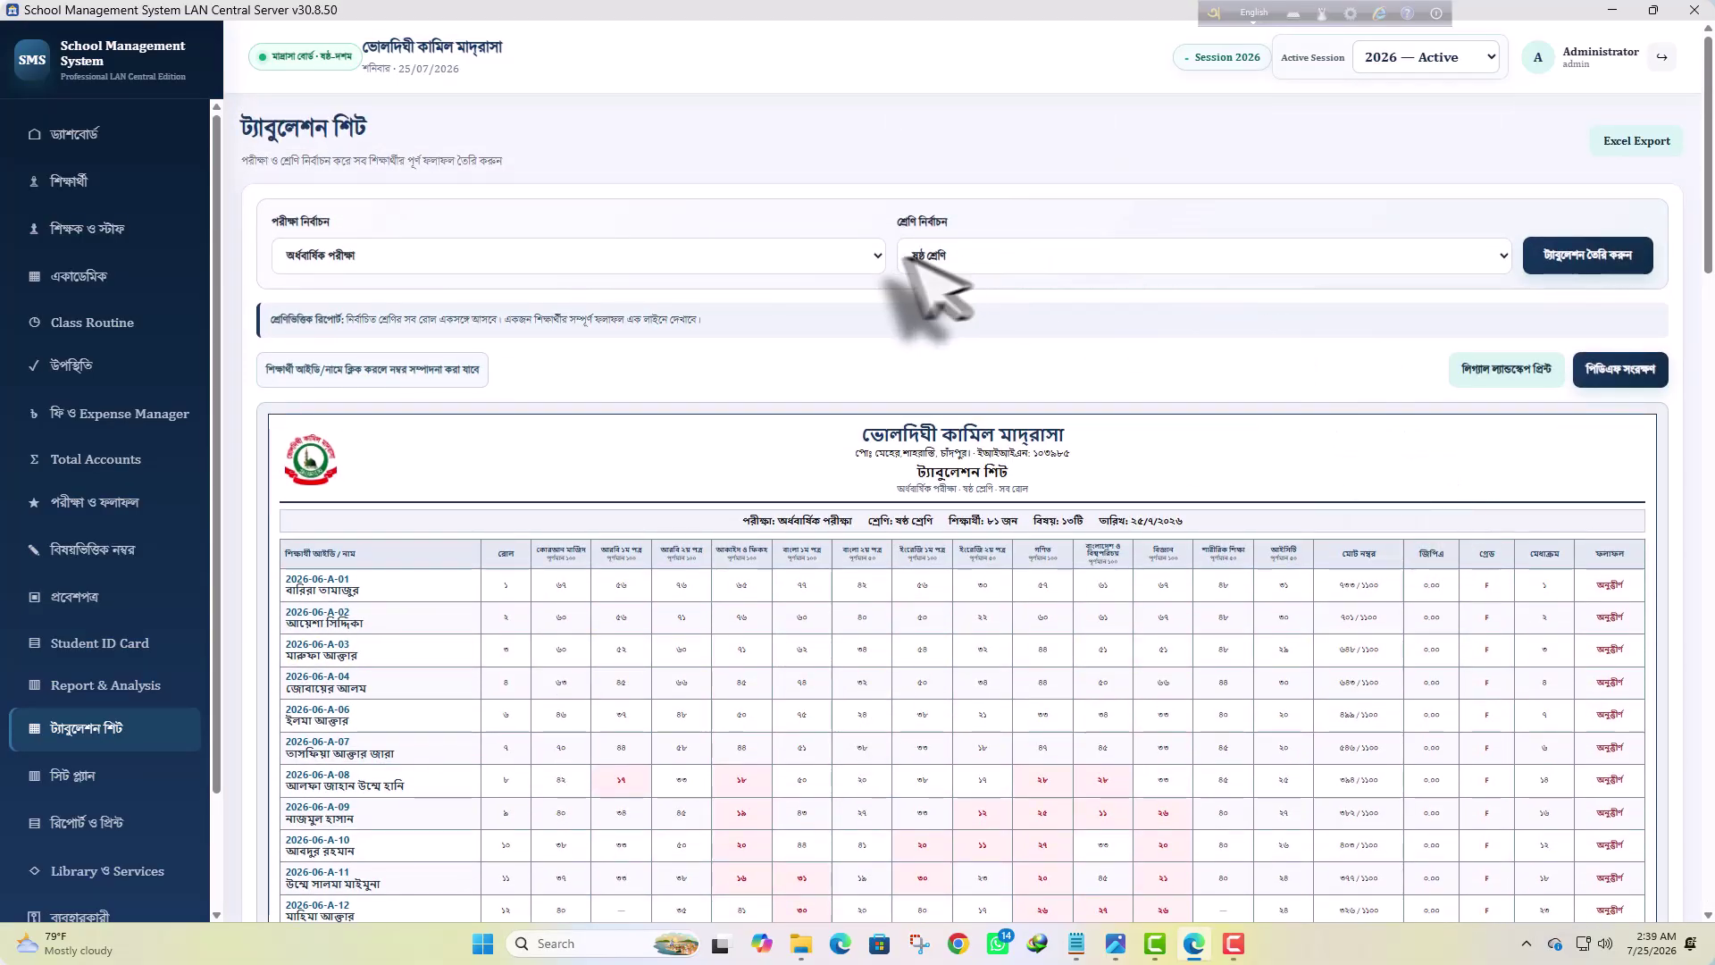
Generate the half-yearly tabulation sheet for অষ্টম শ্রেণি and look over its first student rows
left_click(1215, 259)
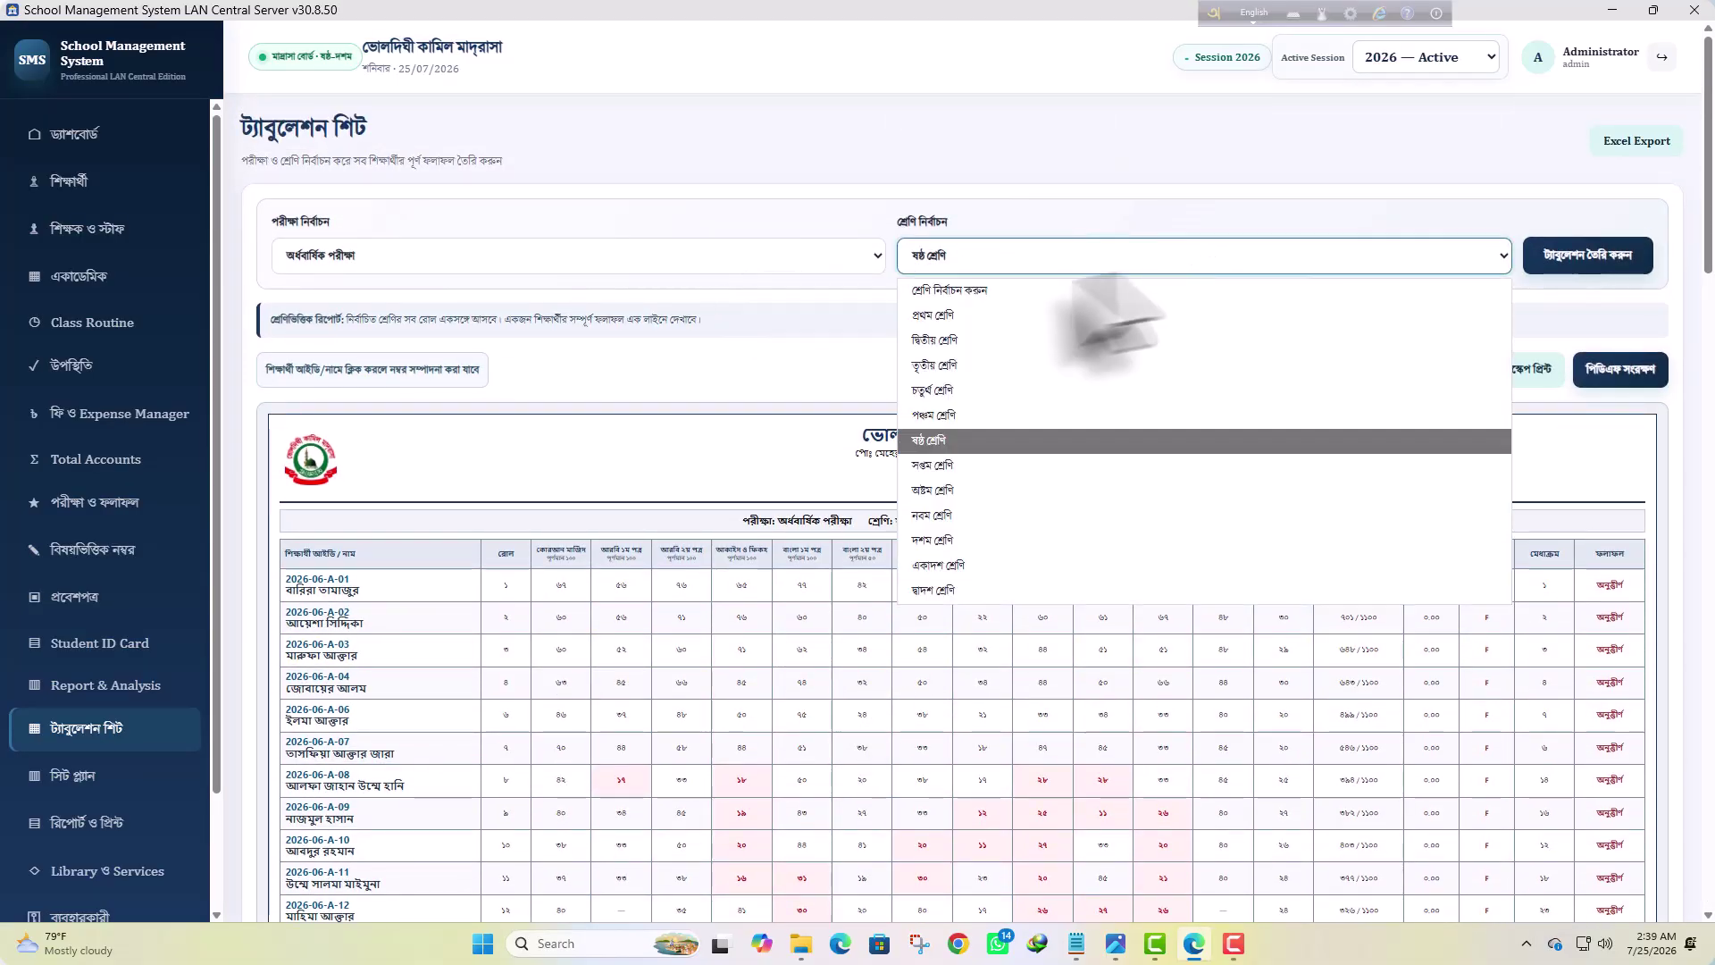
left_click(969, 481)
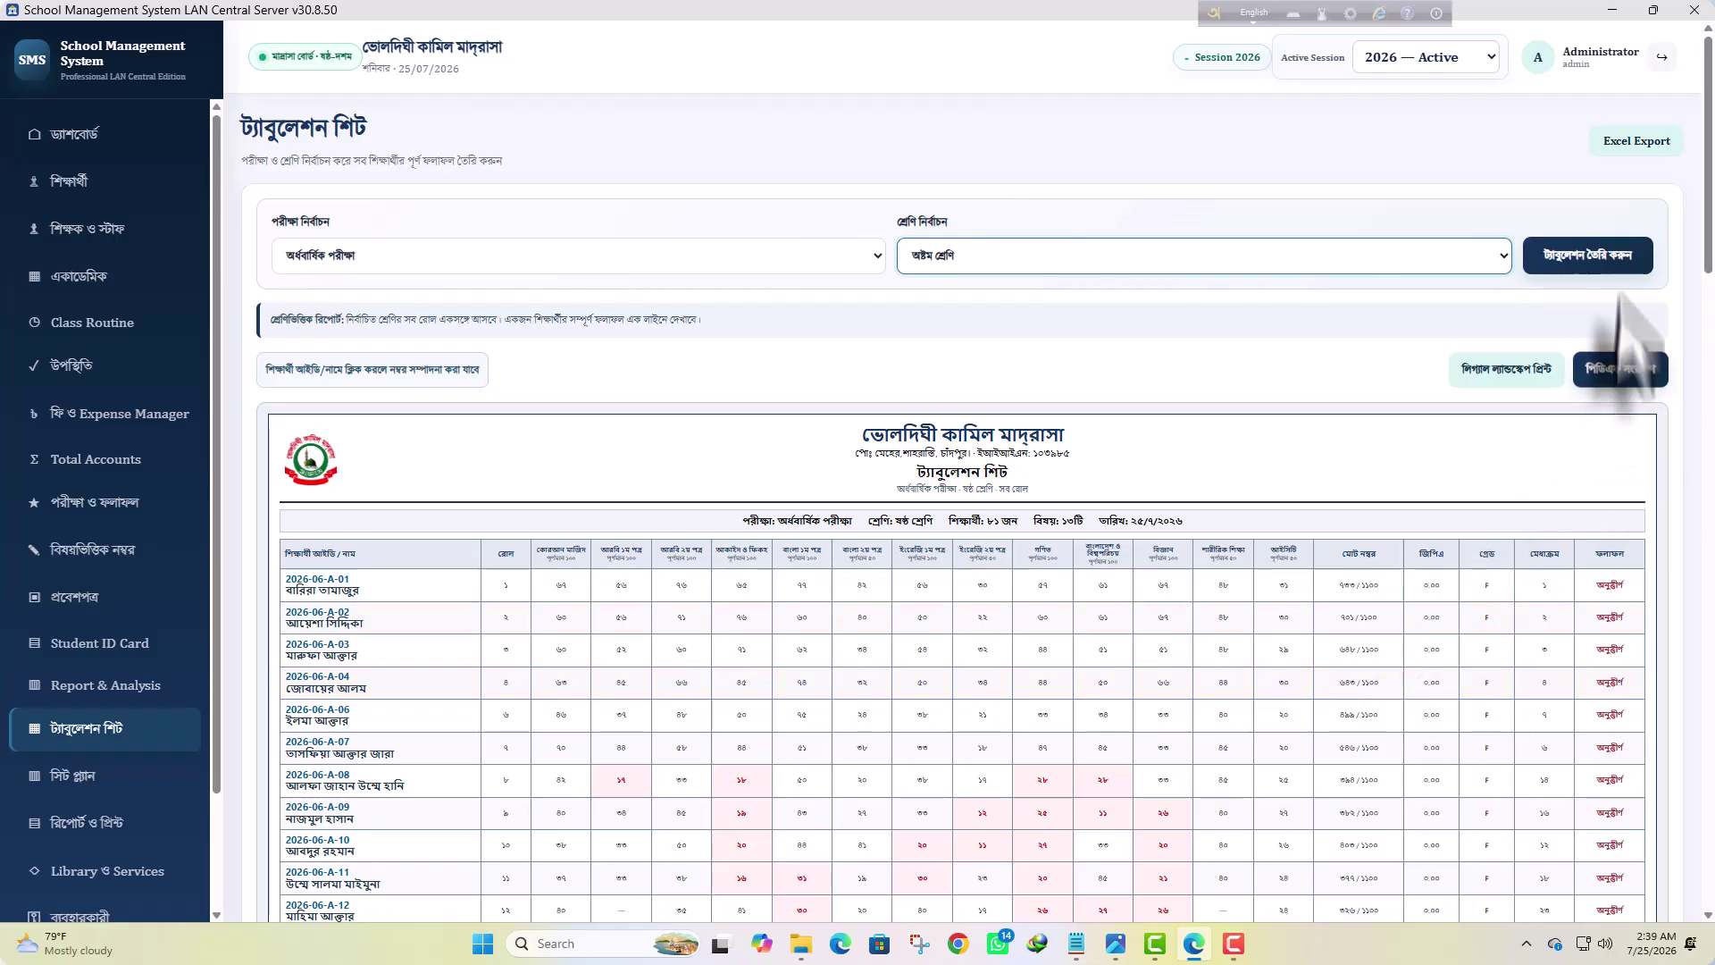
left_click(1605, 257)
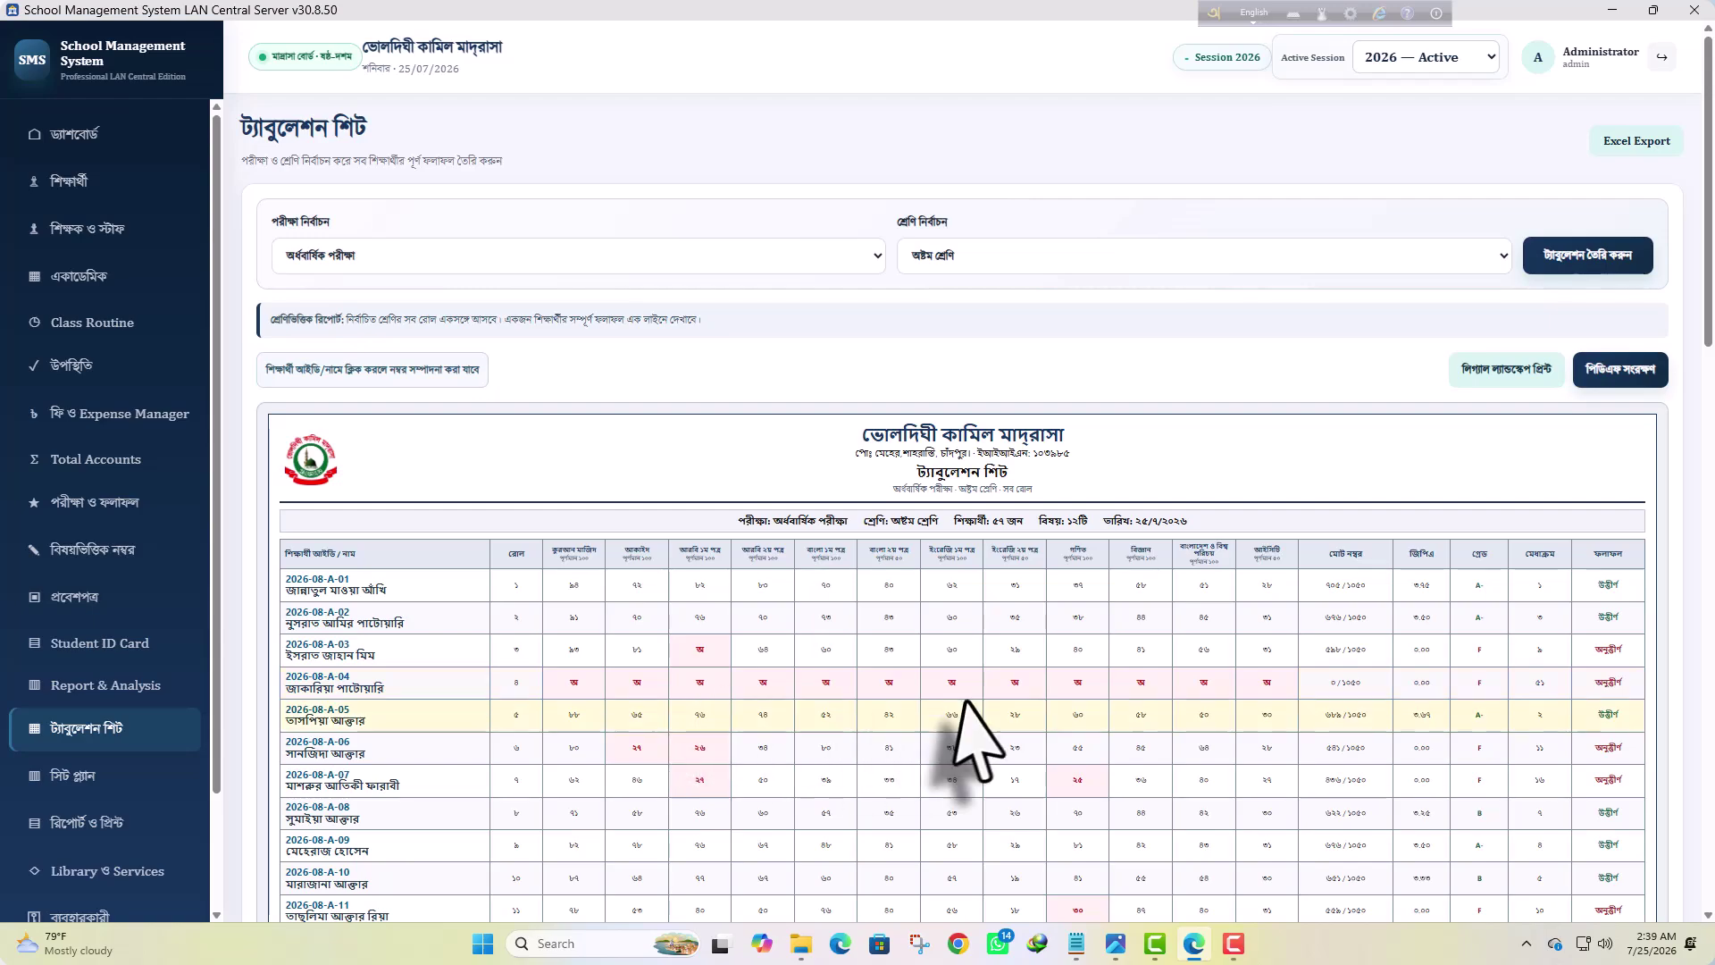
scroll(835, 621, "down", 1)
scroll(834, 620, "down", 1)
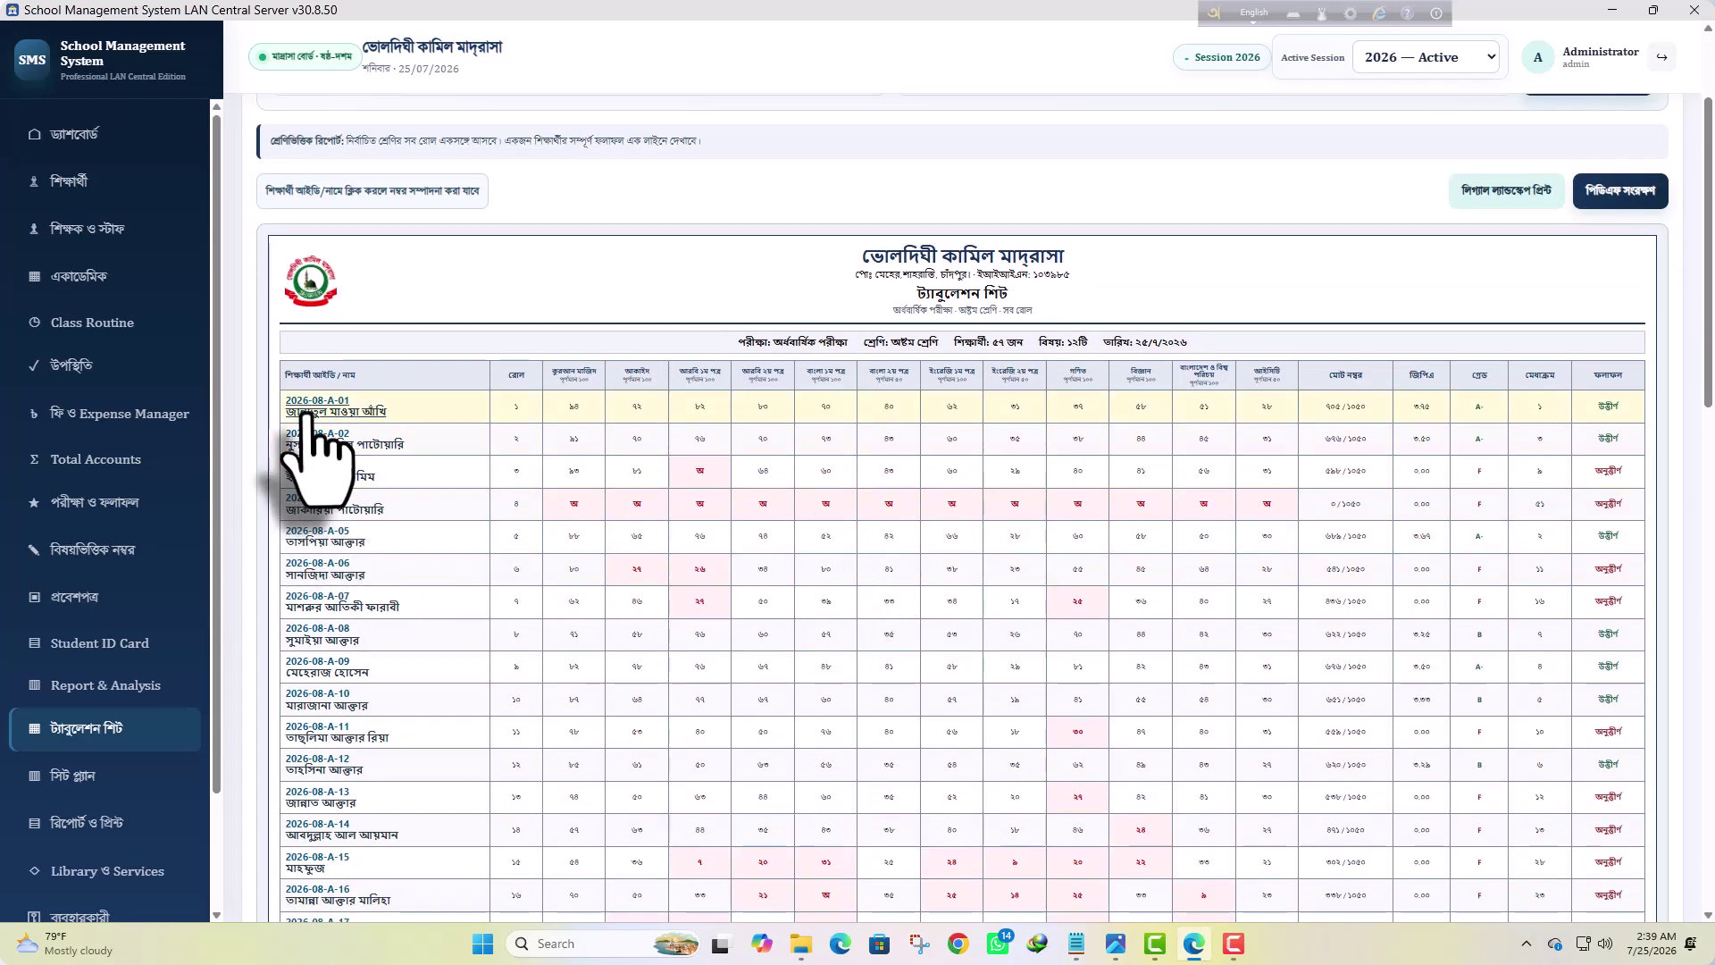
Open the Class Eight Roll 1 student's mark entry from the tabulation sheet and review the subject marks, grades and result summary
left_click(307, 413)
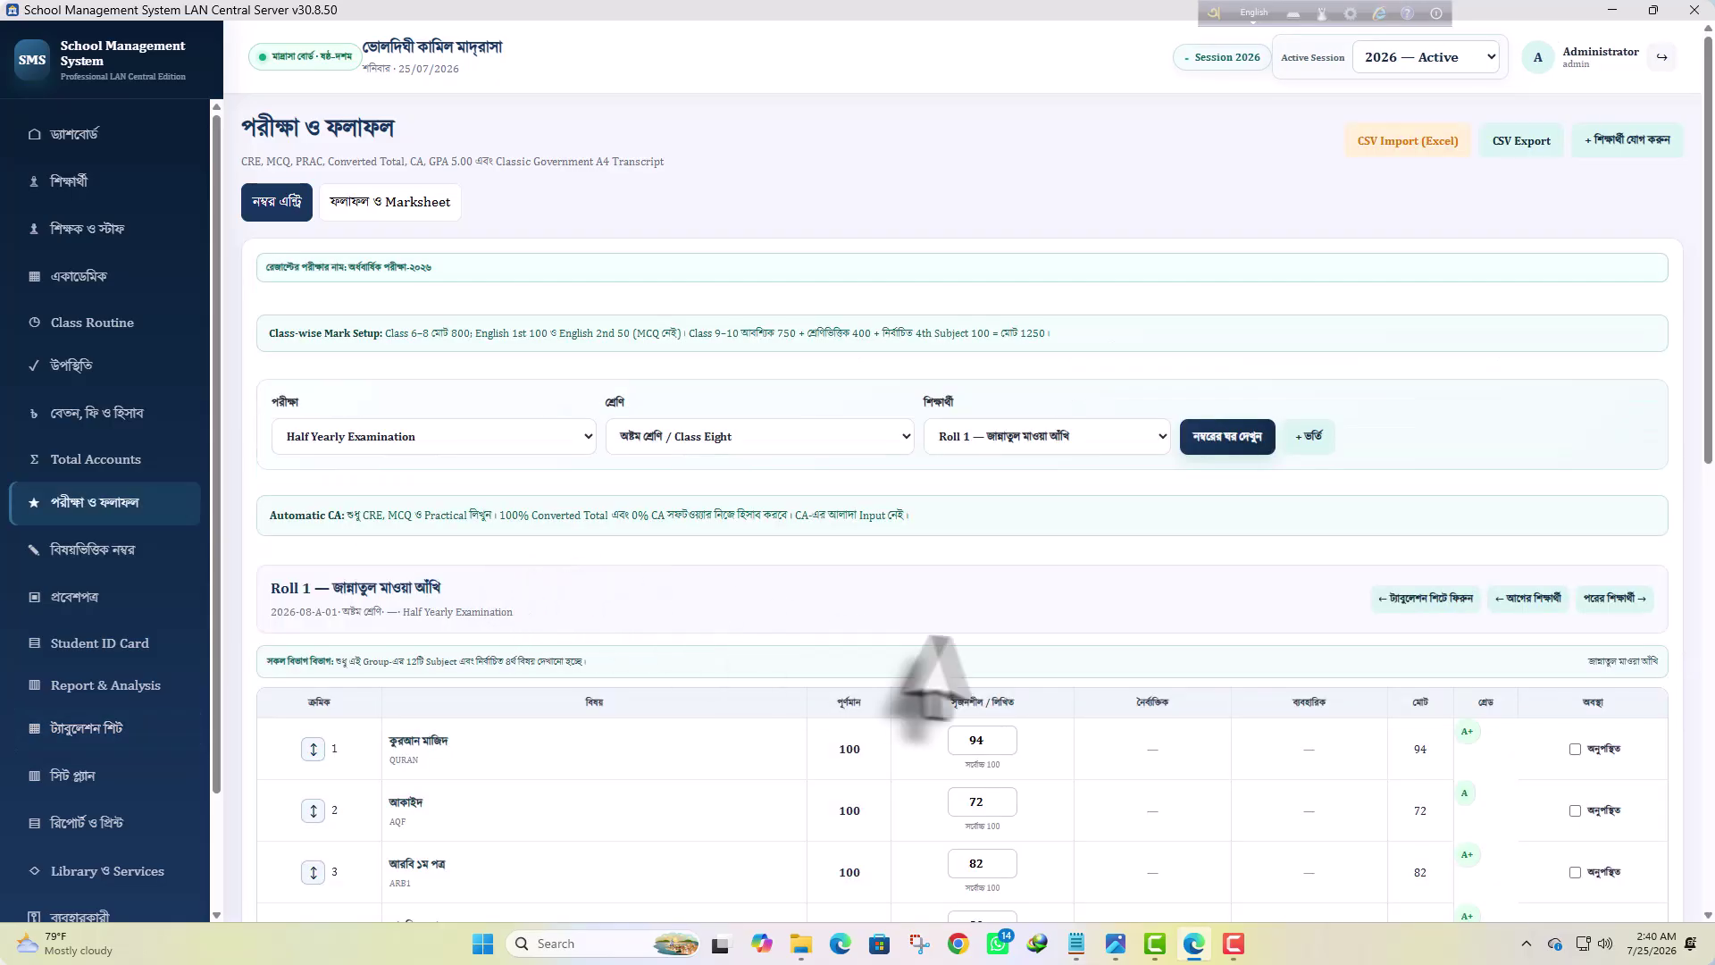
scroll(1055, 613, "down", 4)
scroll(1054, 590, "down", 5)
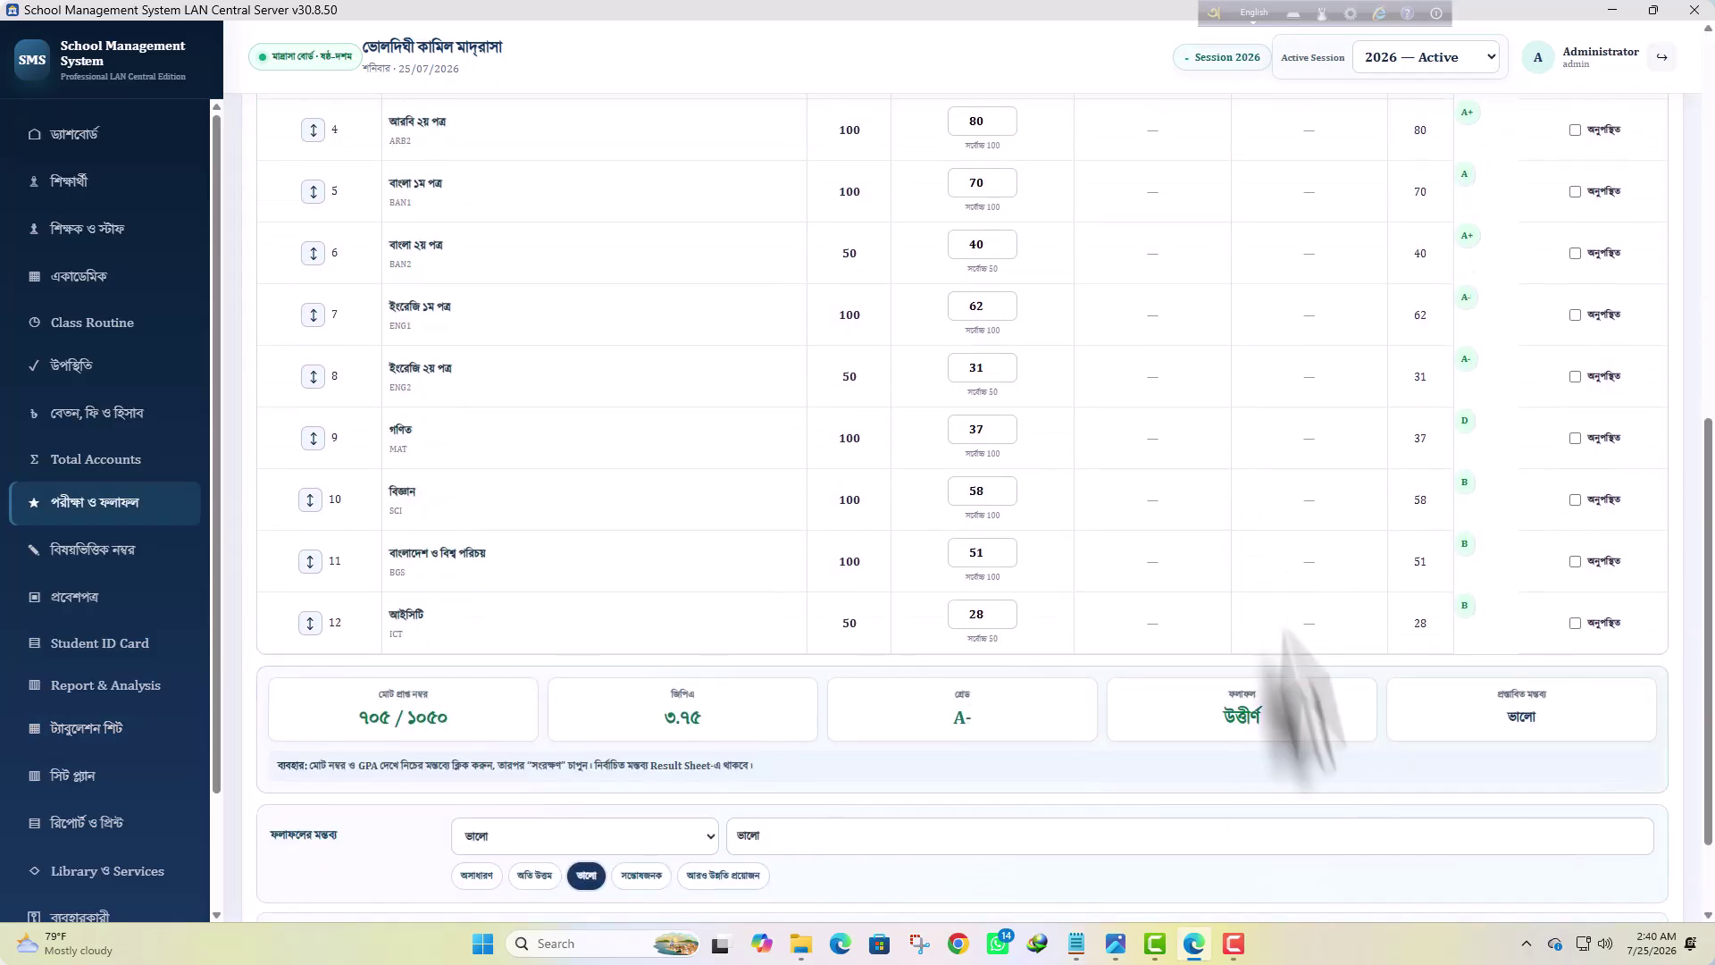
scroll(1313, 689, "up", 5)
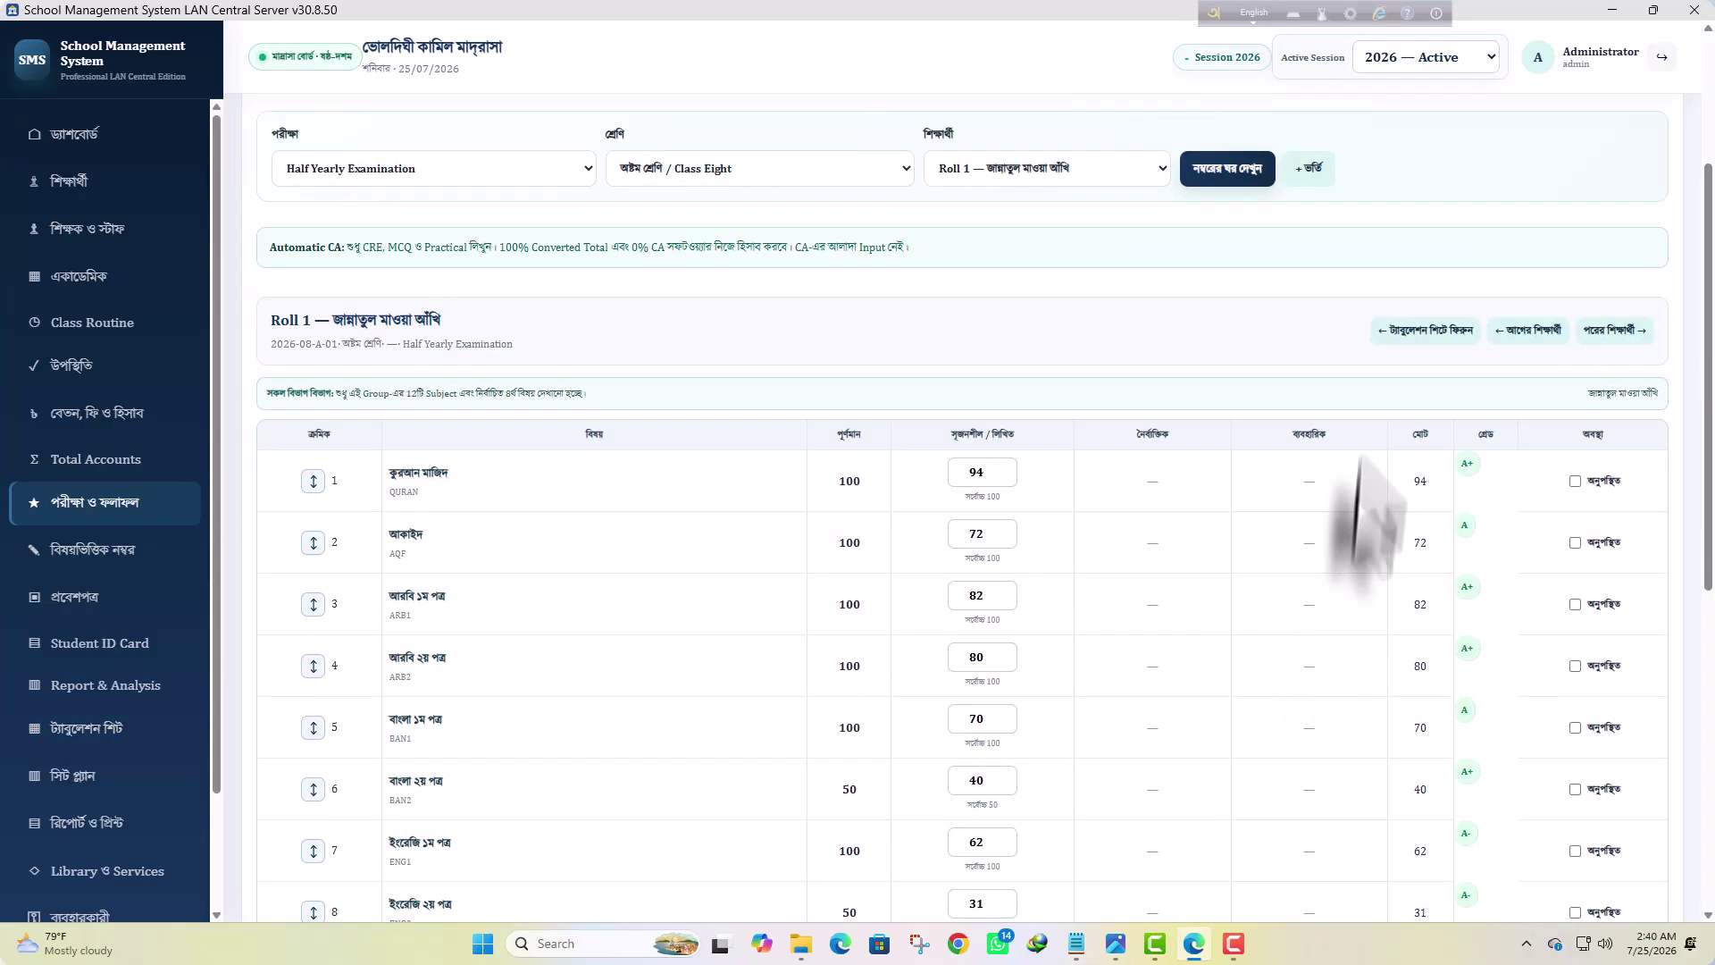
scroll(1403, 616, "down", 2)
scroll(1412, 697, "down", 3)
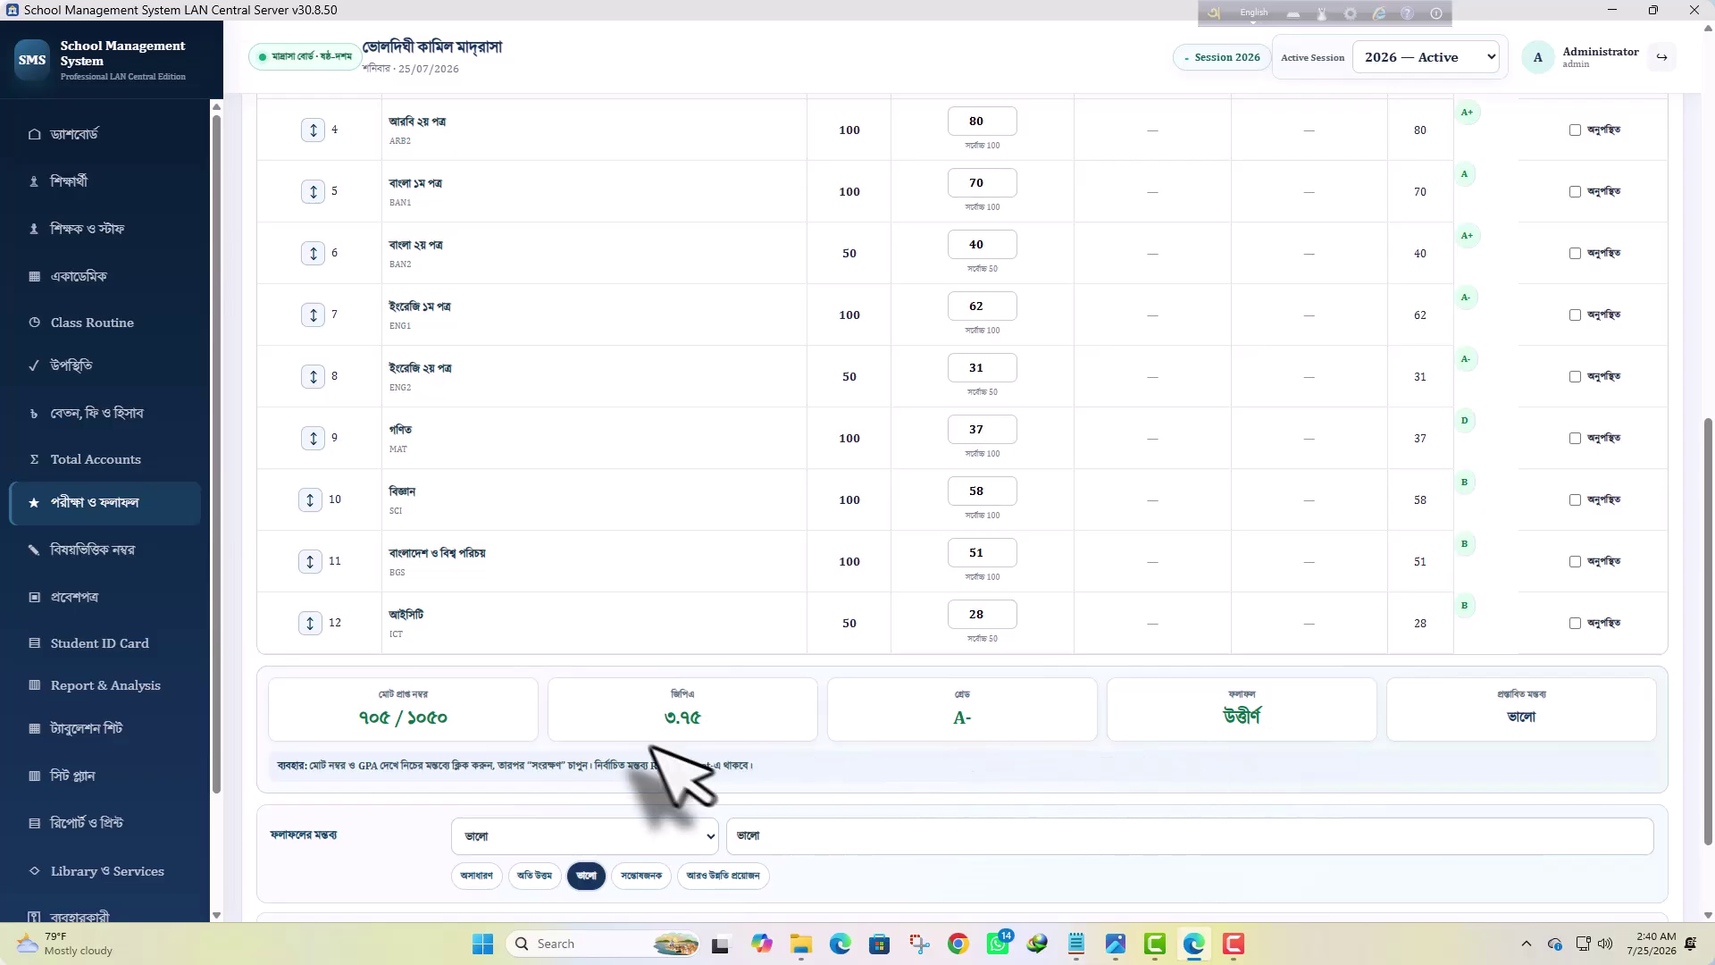
scroll(683, 715, "up", 3)
scroll(1015, 497, "up", 4)
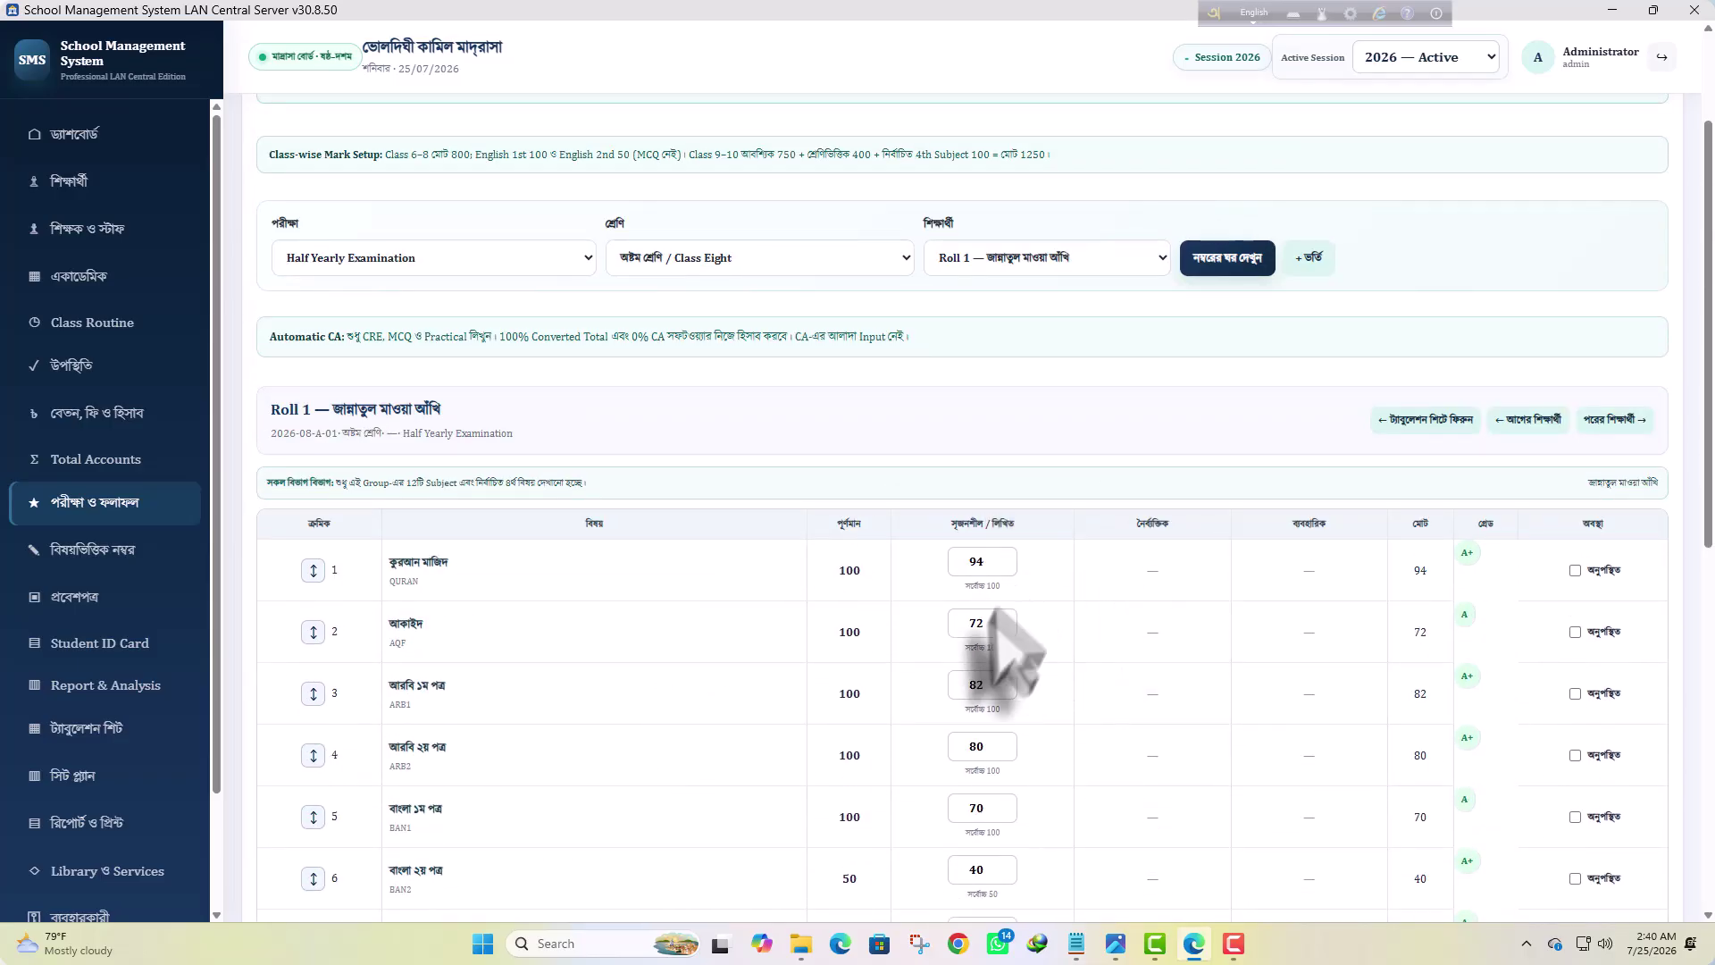
scroll(965, 616, "down", 2)
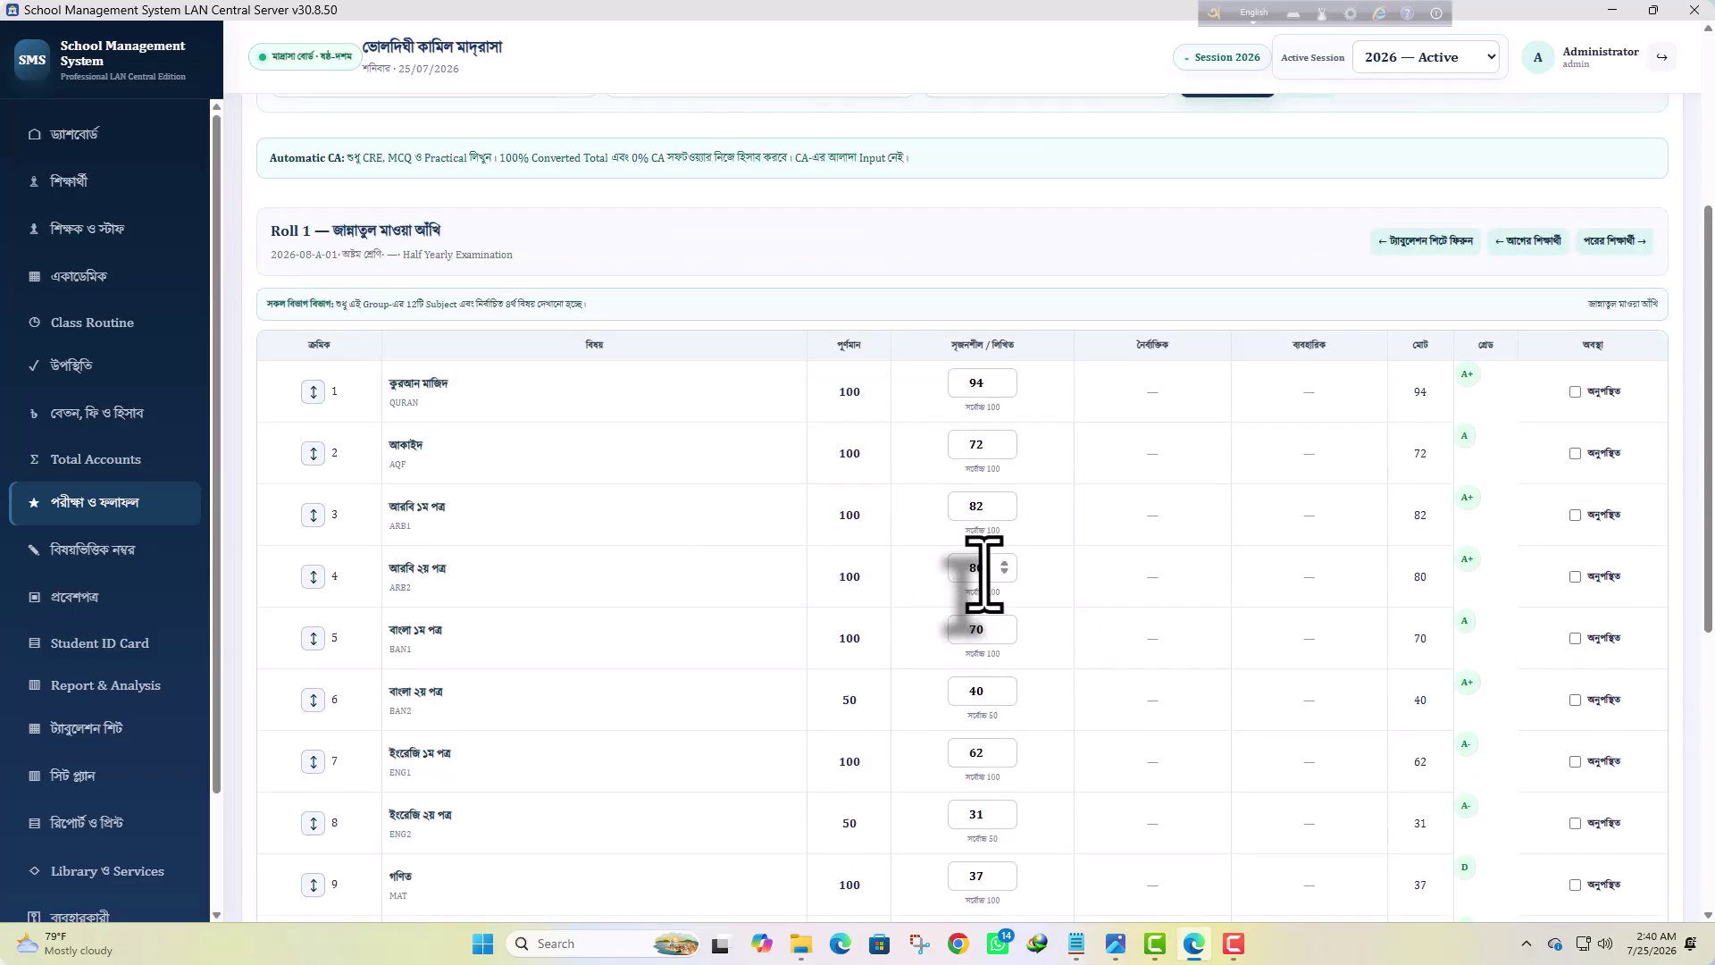
Return to the tabulation sheet, generate it again for অষ্টম শ্রেণি and review the rows down to the last student
left_click(1402, 241)
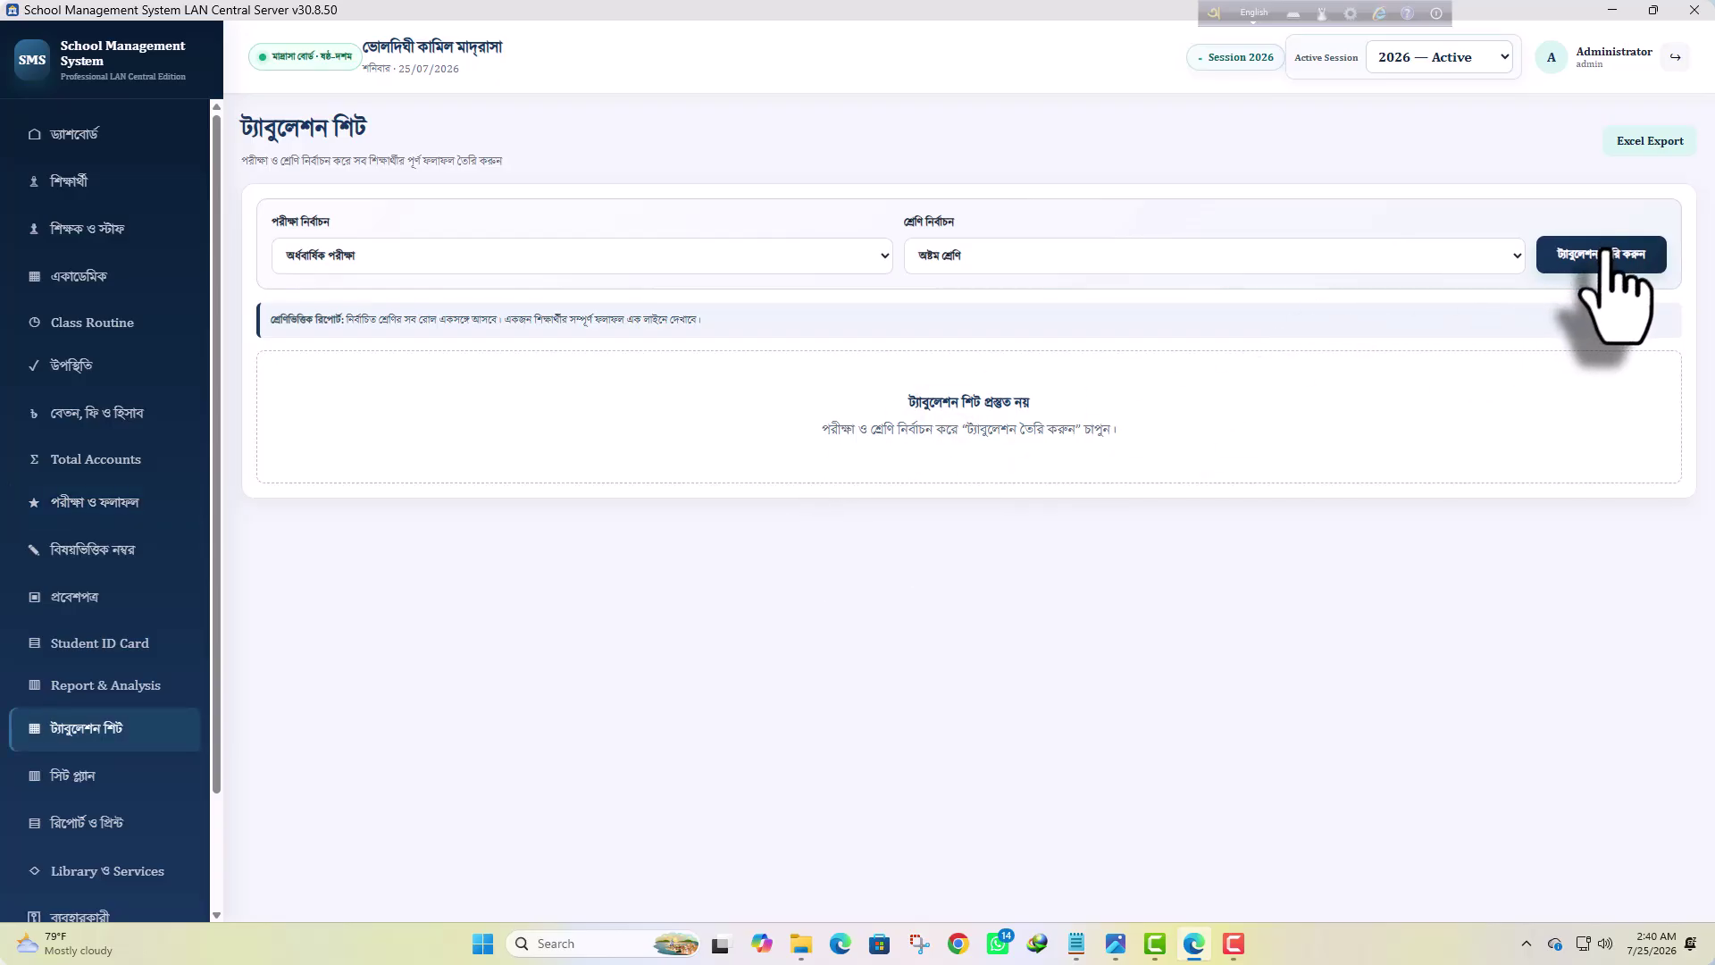
left_click(1608, 265)
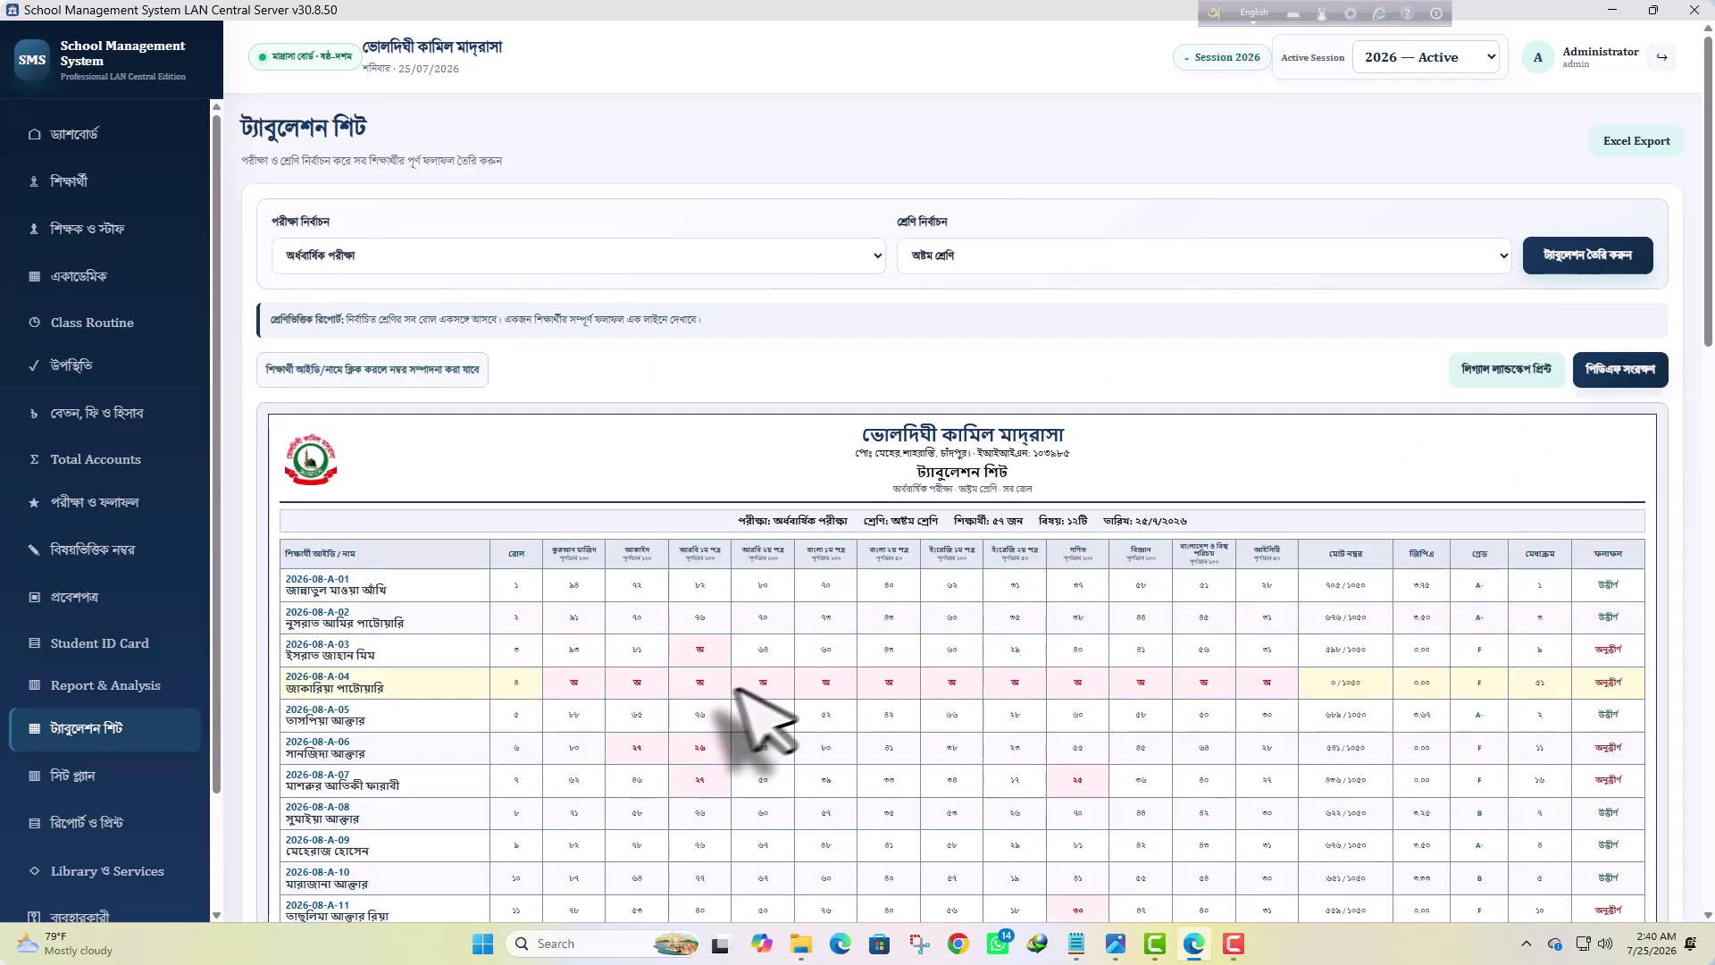
scroll(799, 672, "down", 4)
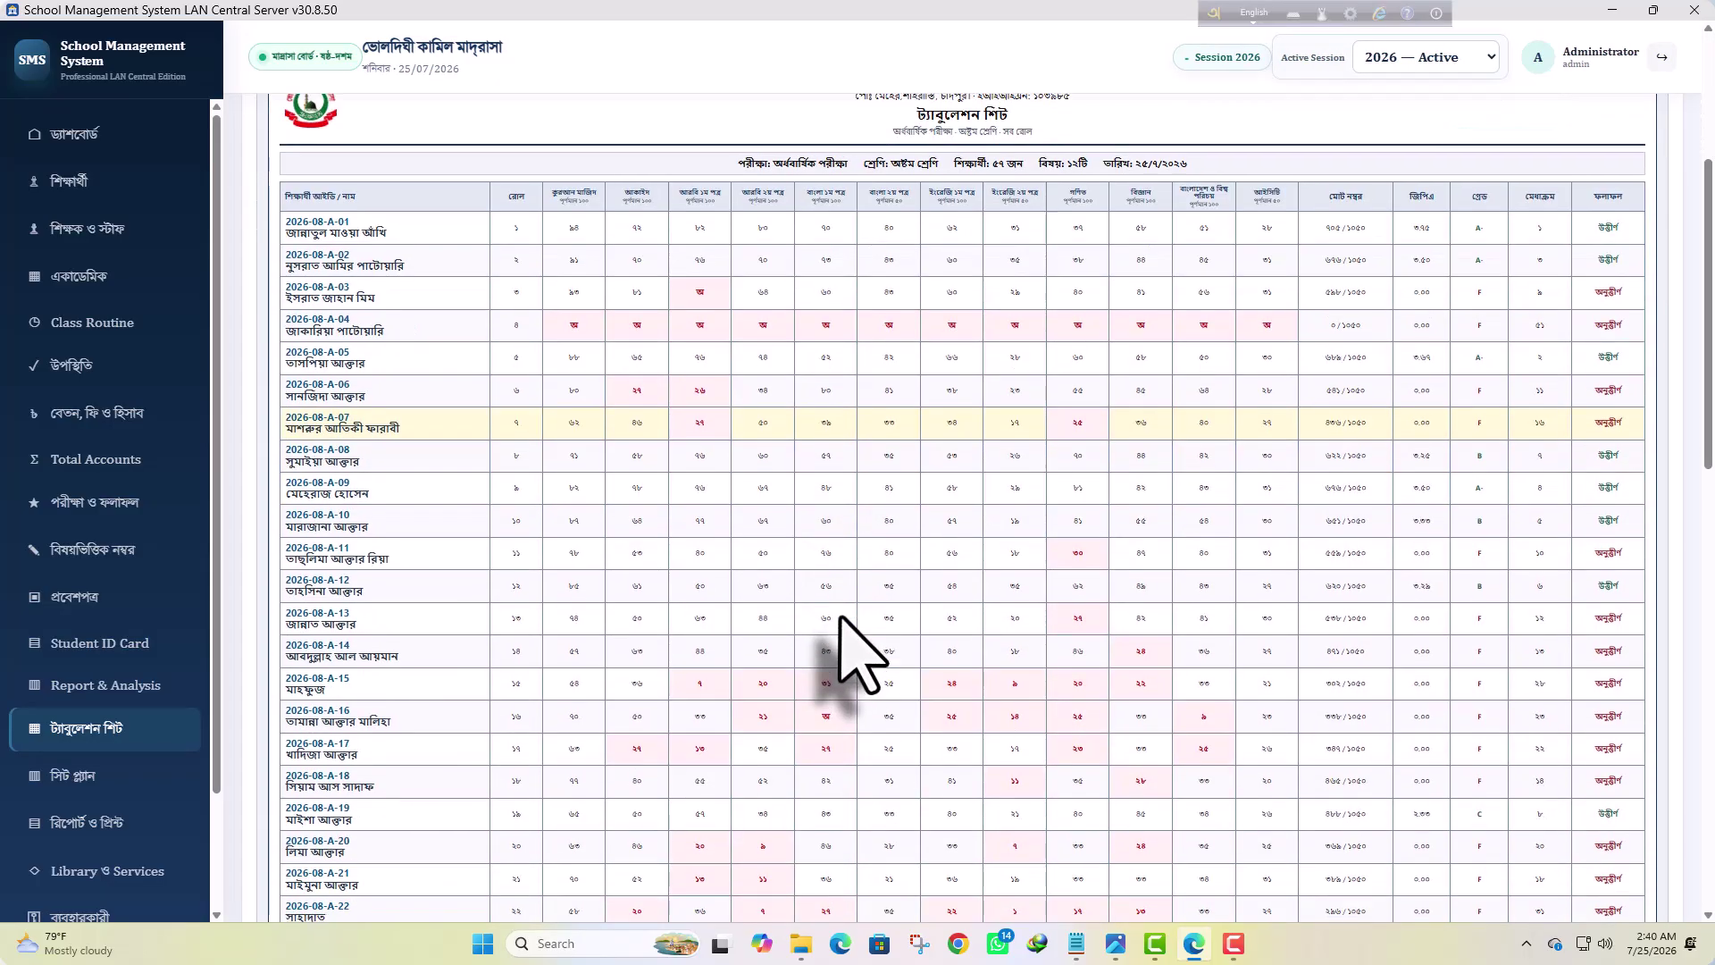
scroll(1117, 609, "down", 7)
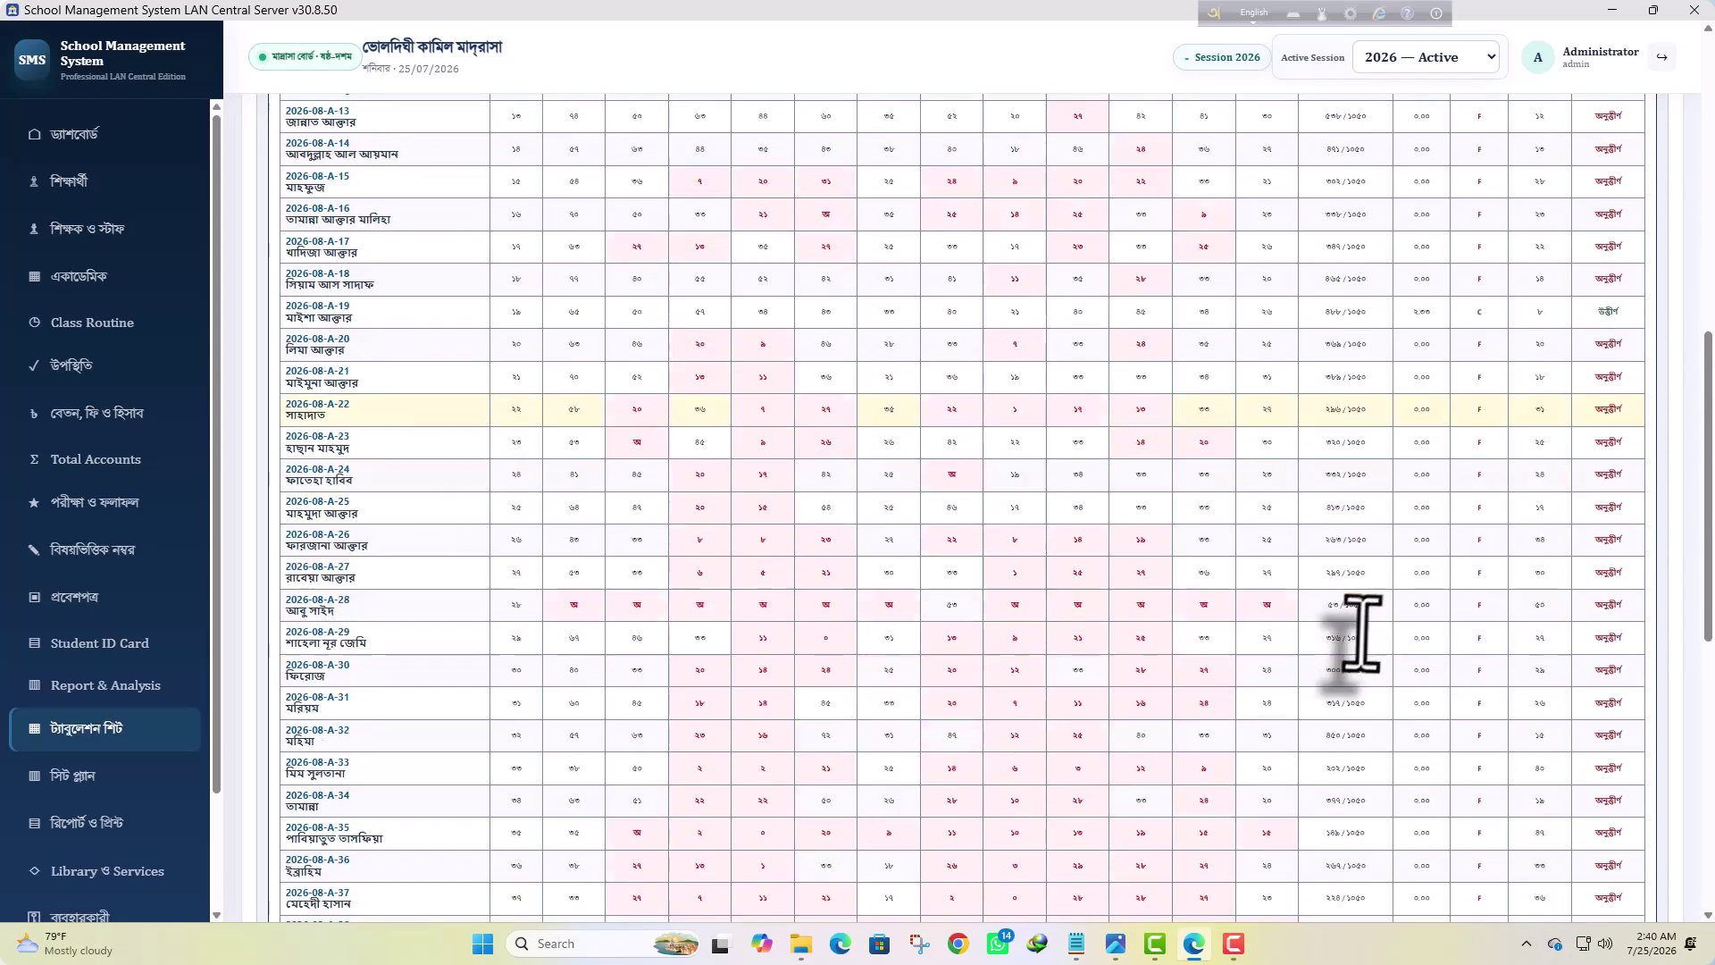
scroll(1345, 717, "down", 5)
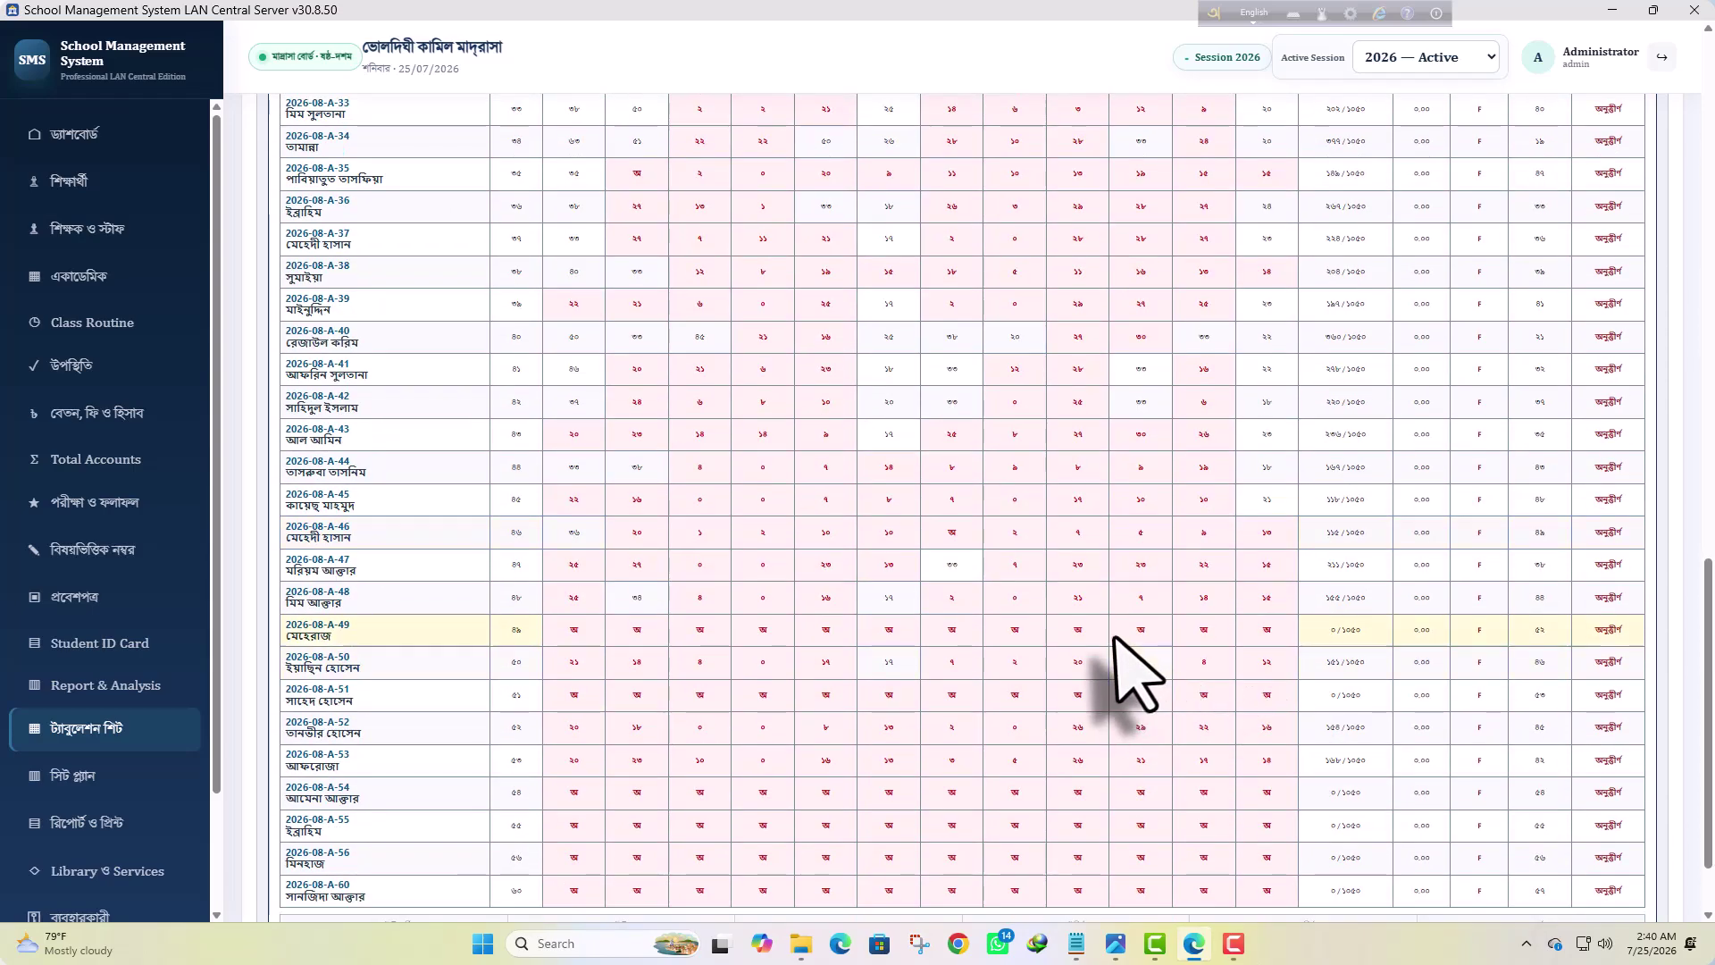
scroll(1005, 661, "up", 11)
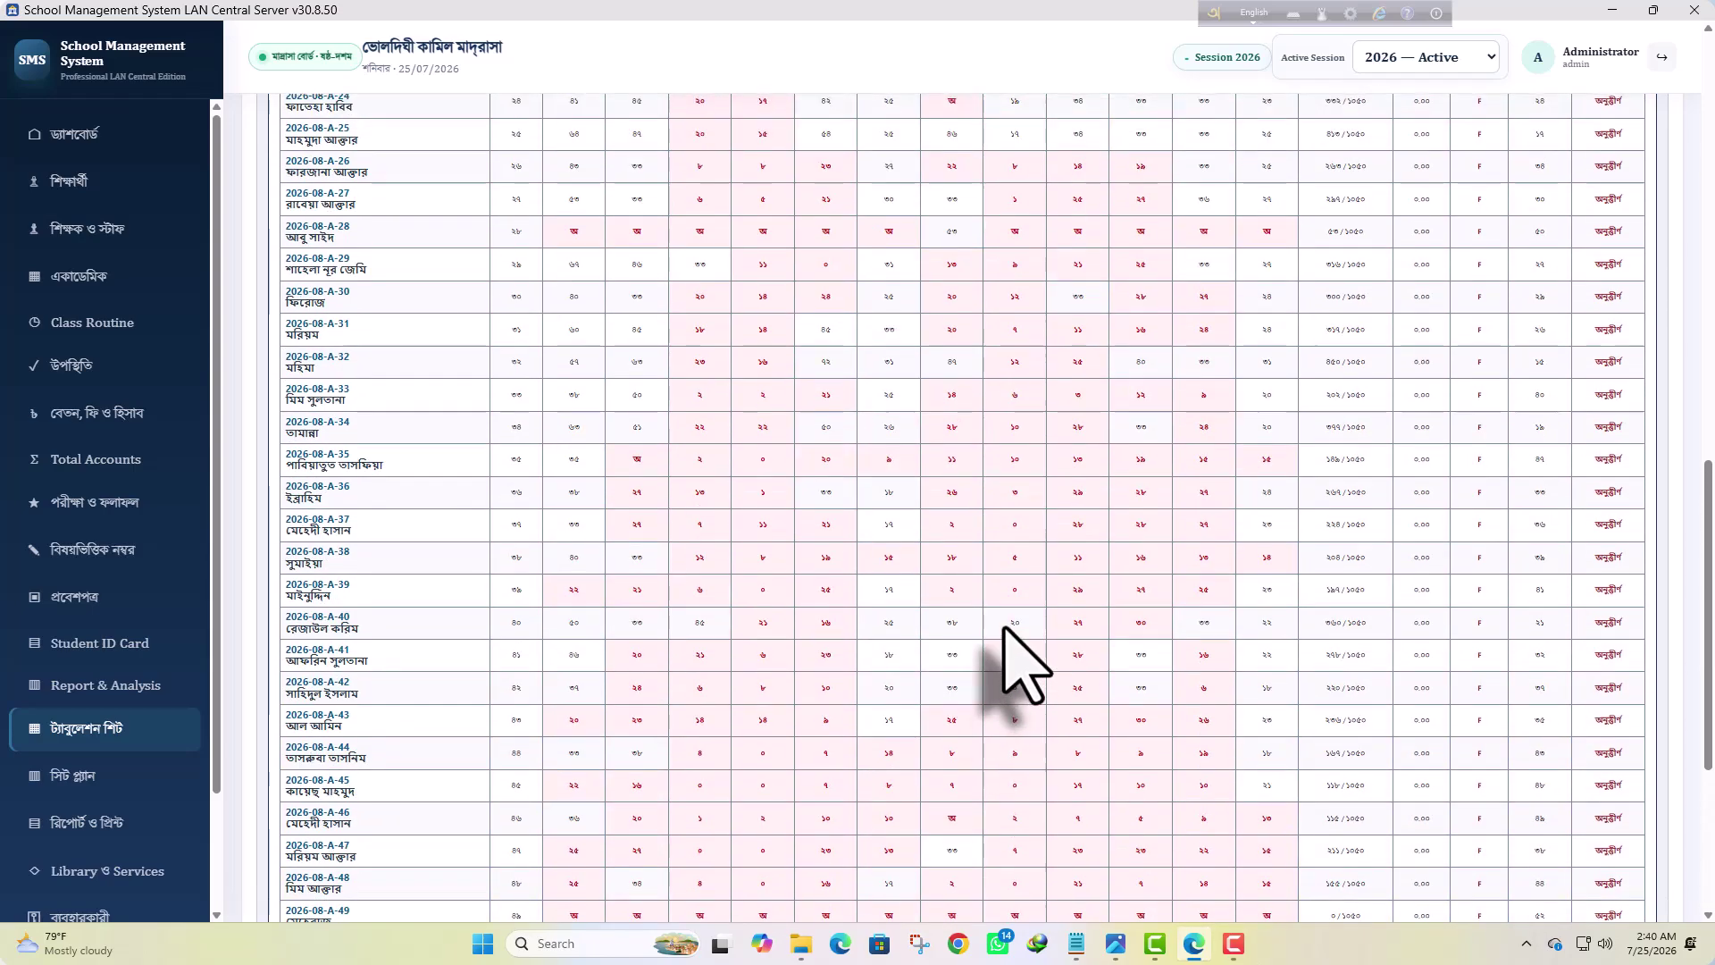
scroll(1009, 644, "up", 5)
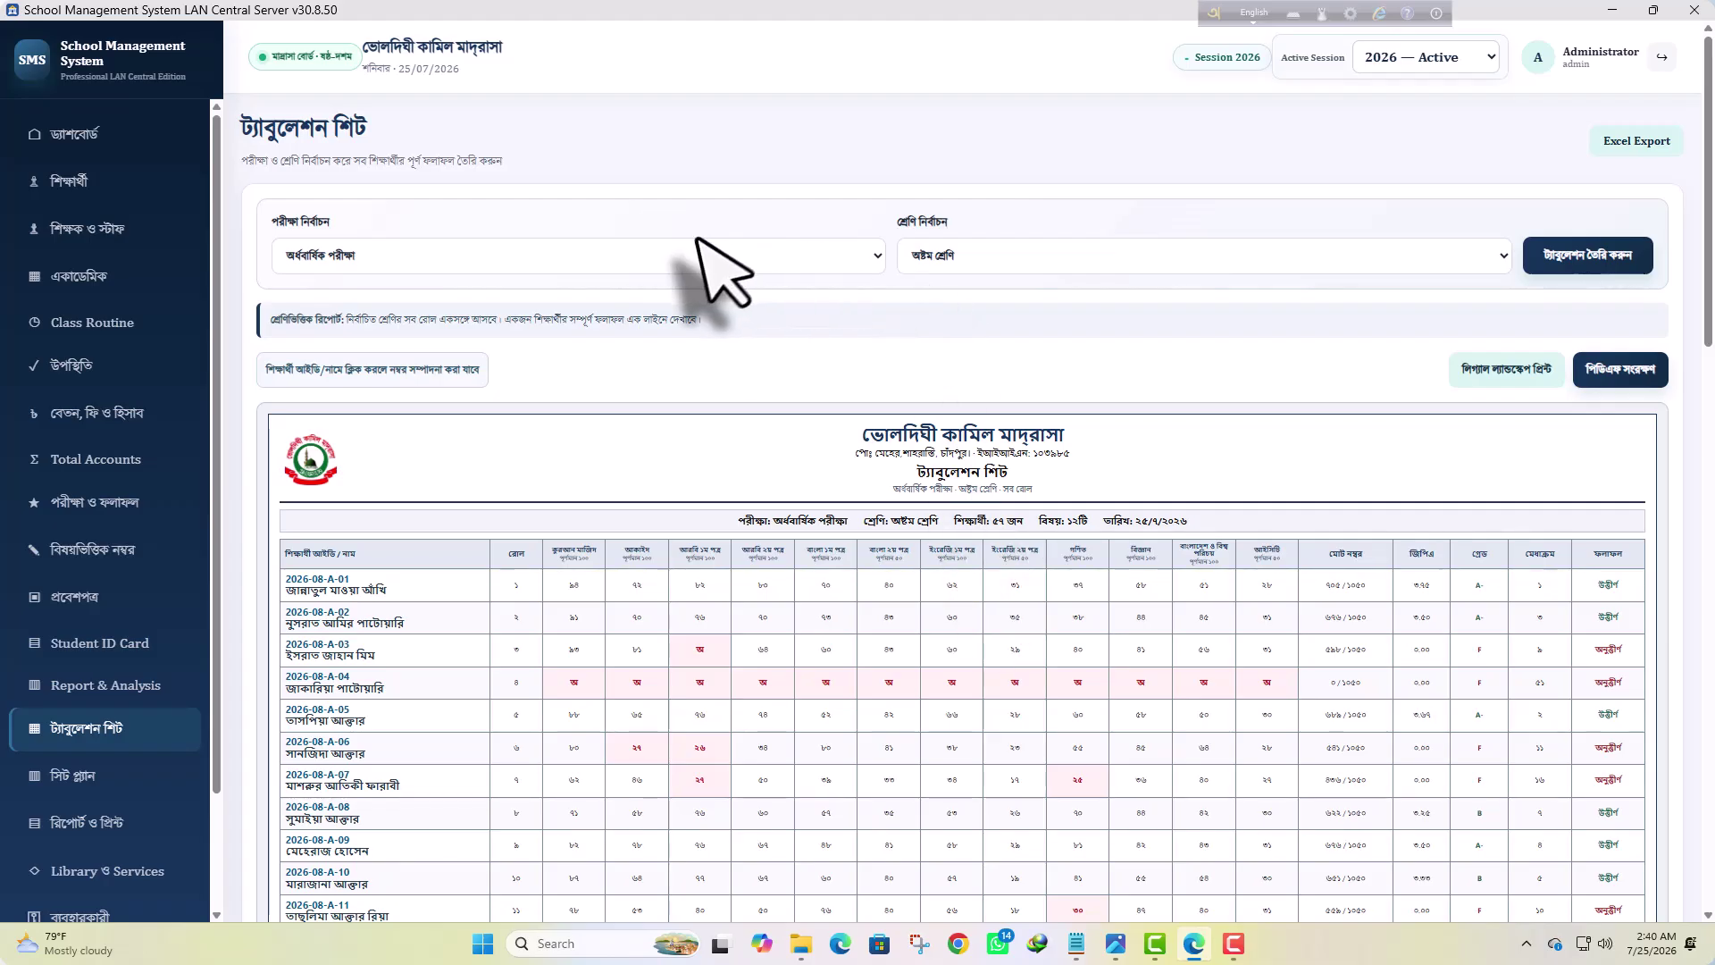
Switch the tabulation sheet back to ষষ্ঠ শ্রেণি and regenerate it for the half-yearly exam
left_click(975, 284)
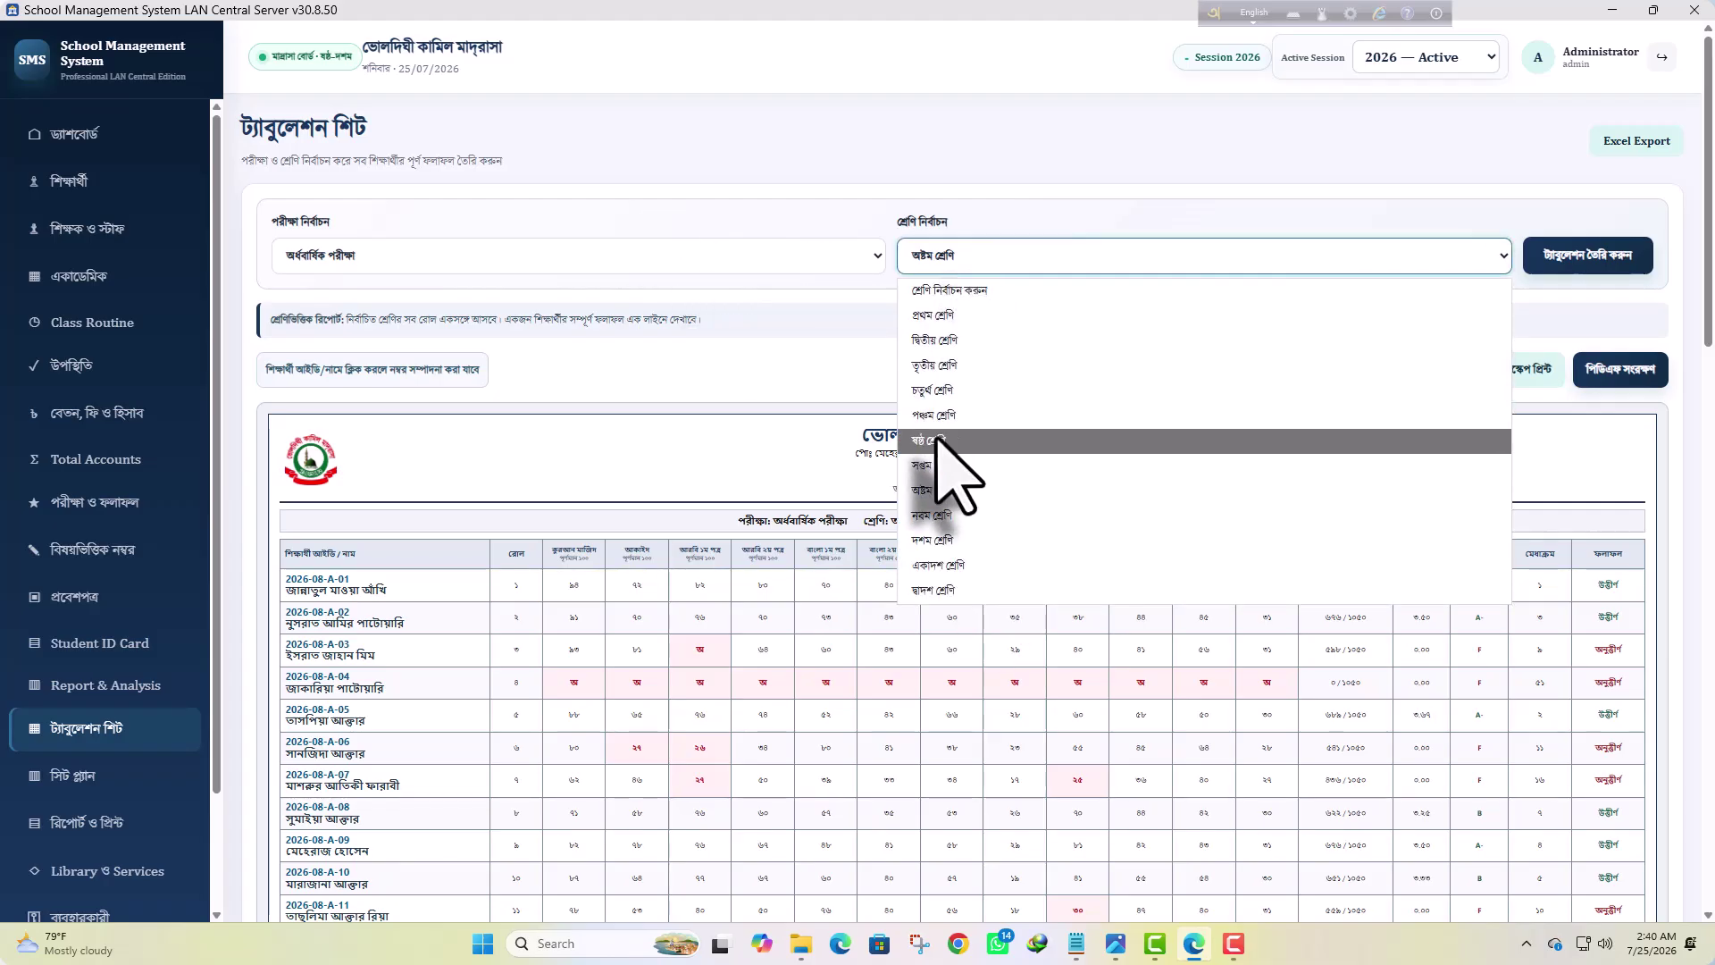
left_click(938, 436)
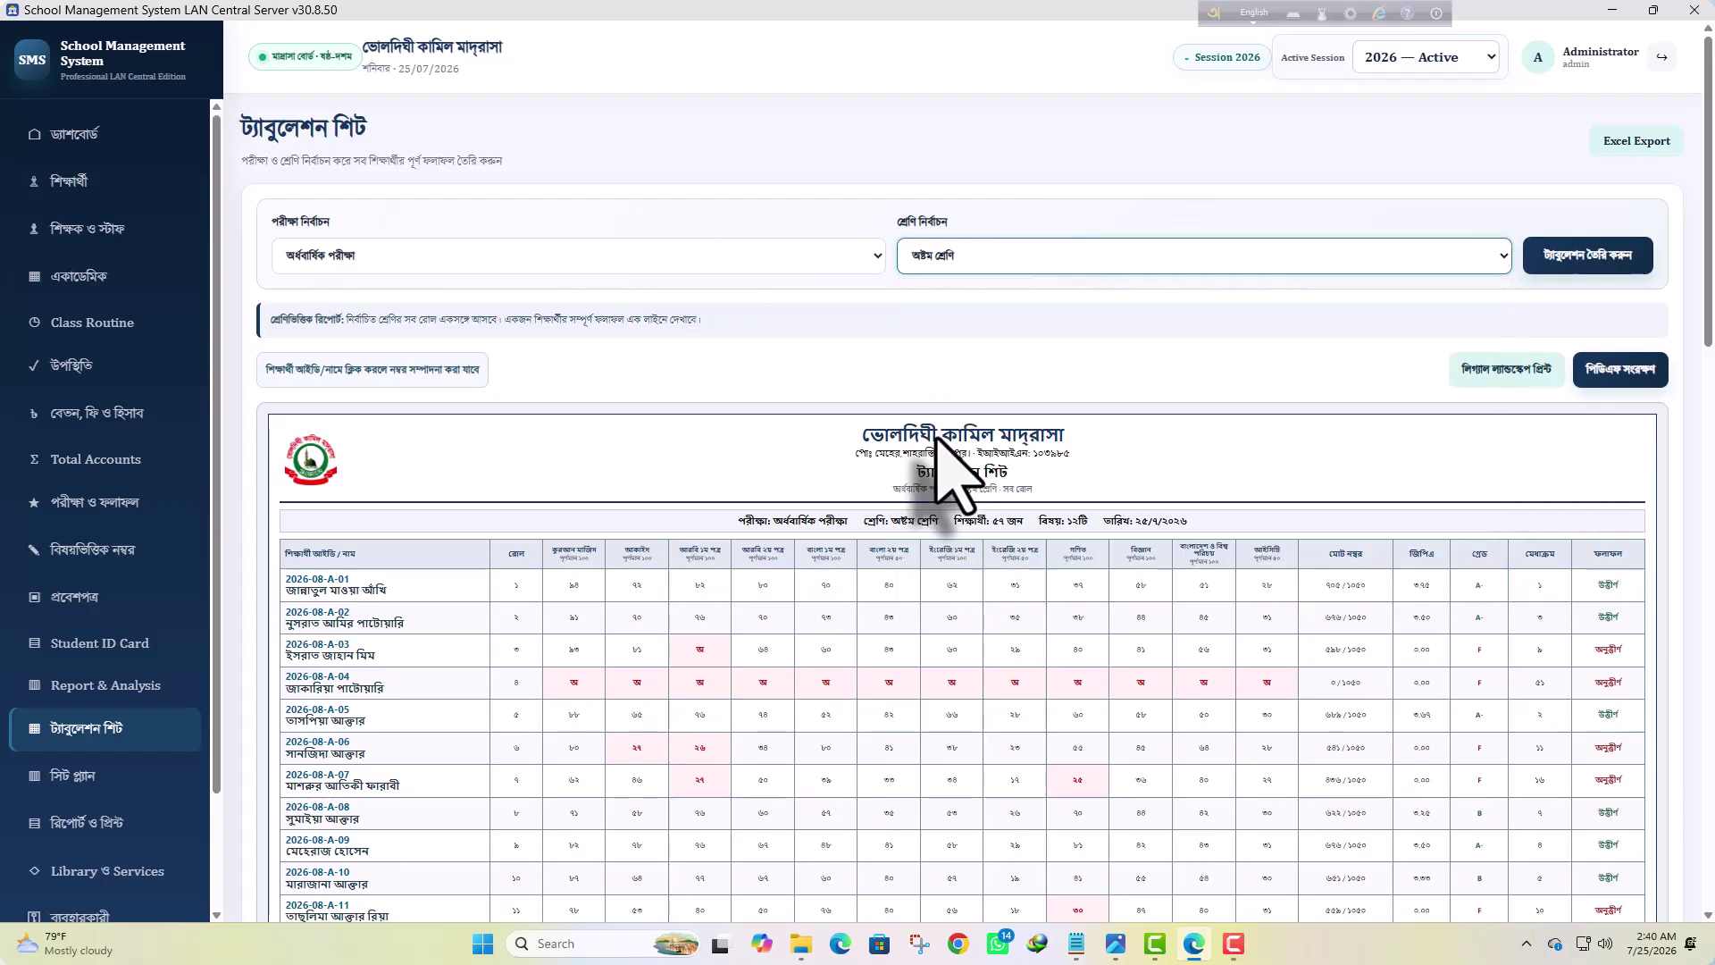
left_click(1586, 259)
scroll(1014, 575, "down", 2)
scroll(1170, 536, "up", 2)
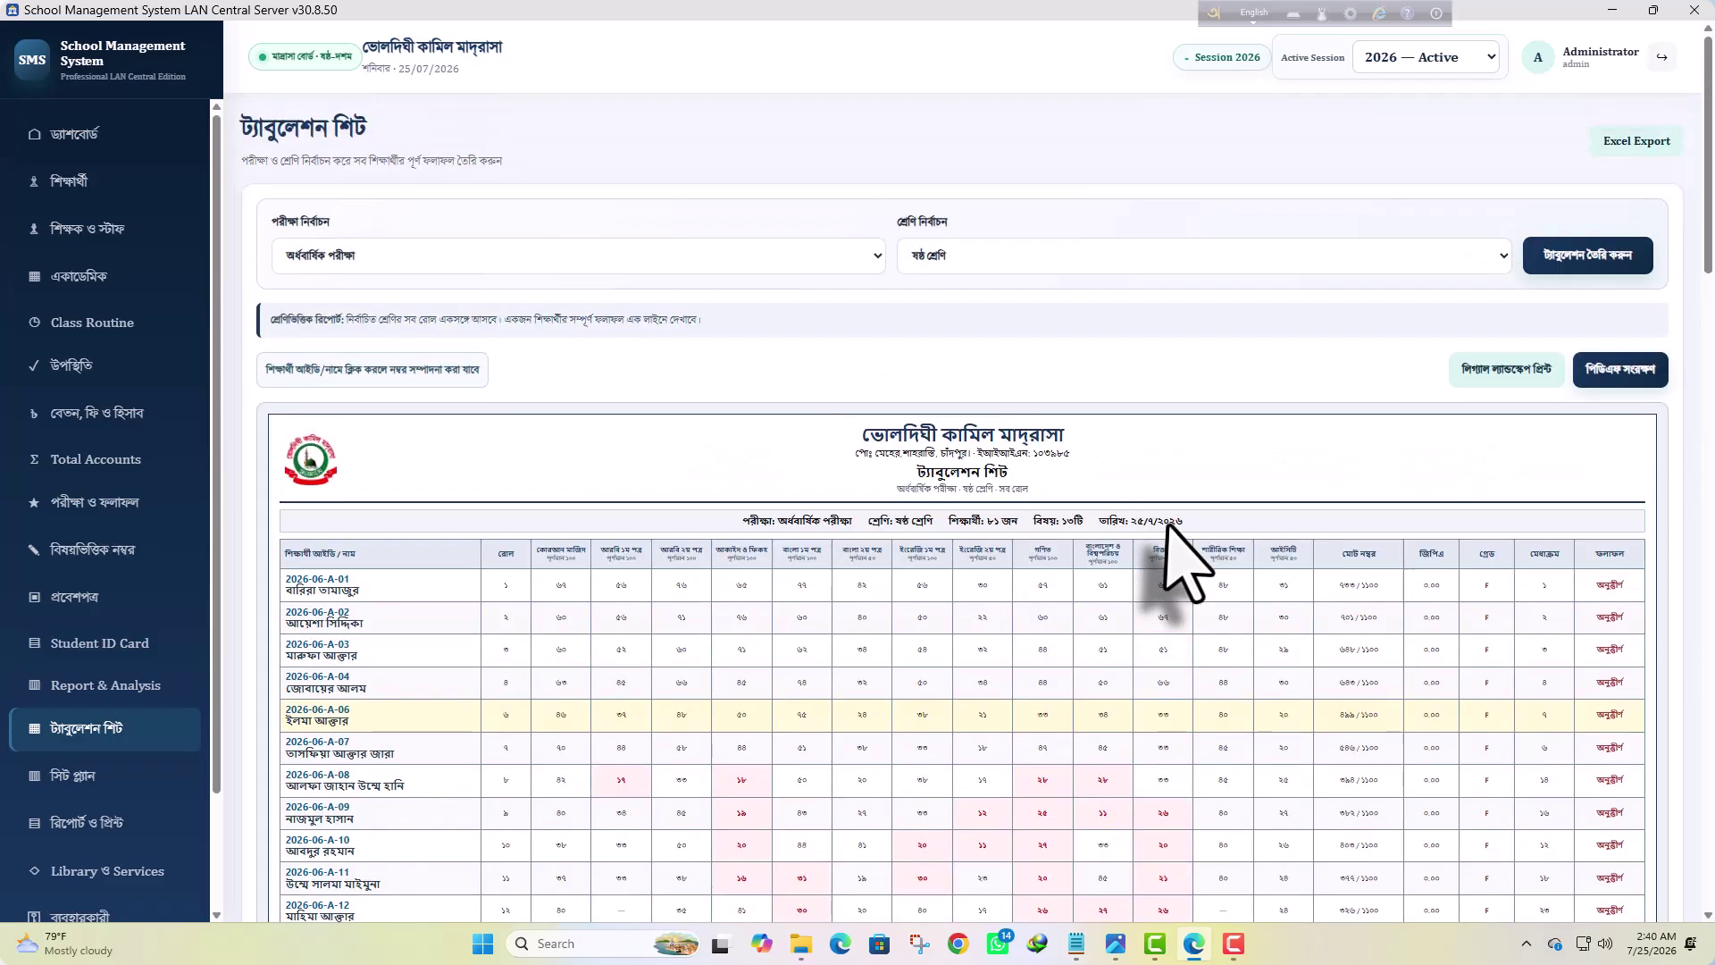
Export the Class Six half-yearly tabulation sheet to Excel, open the downloaded .xls file despite the format warning, and enable editing
left_click(1636, 141)
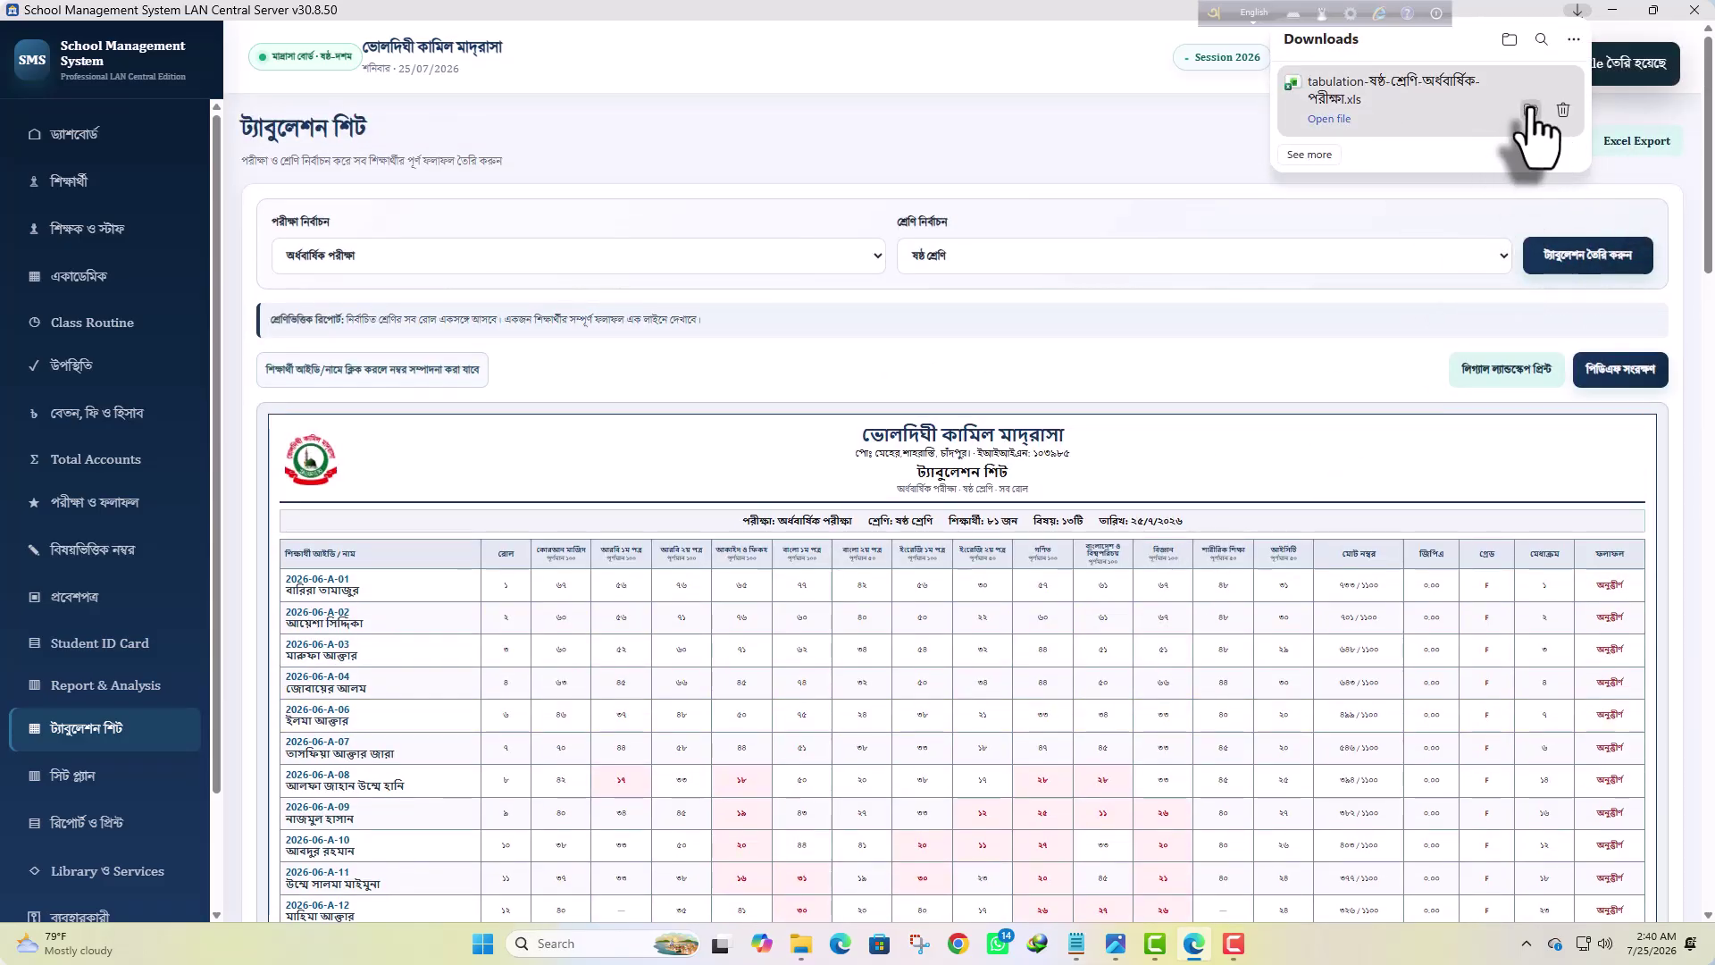
left_click(1530, 109)
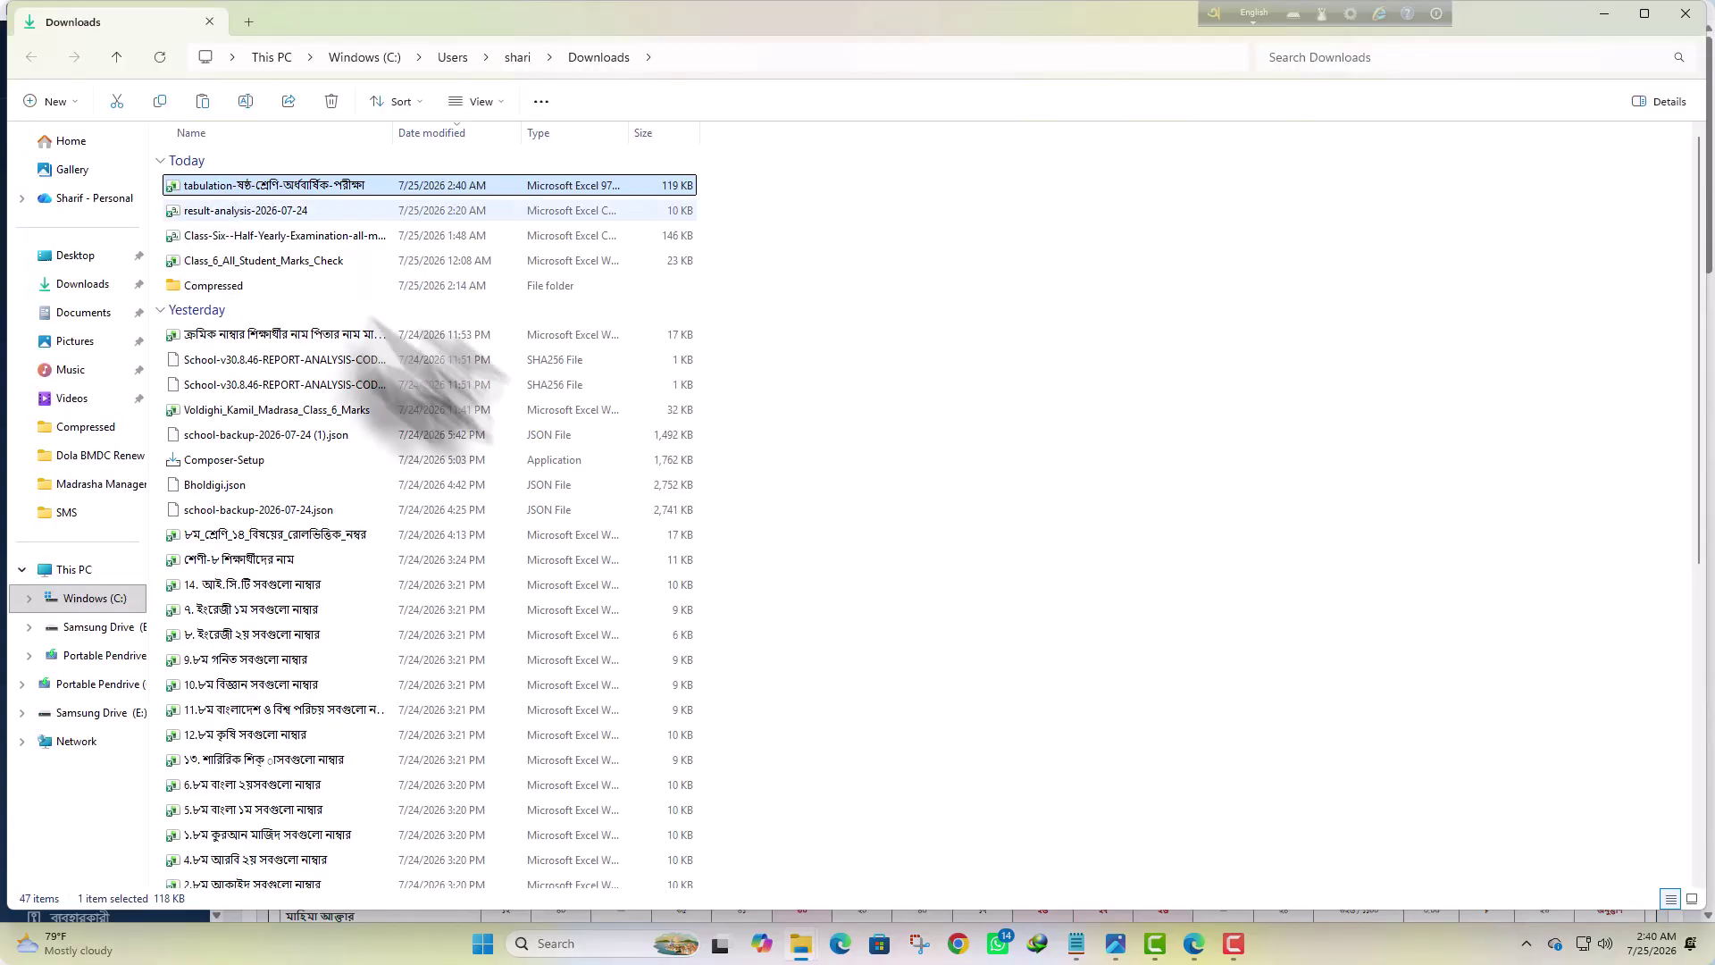
key("Return")
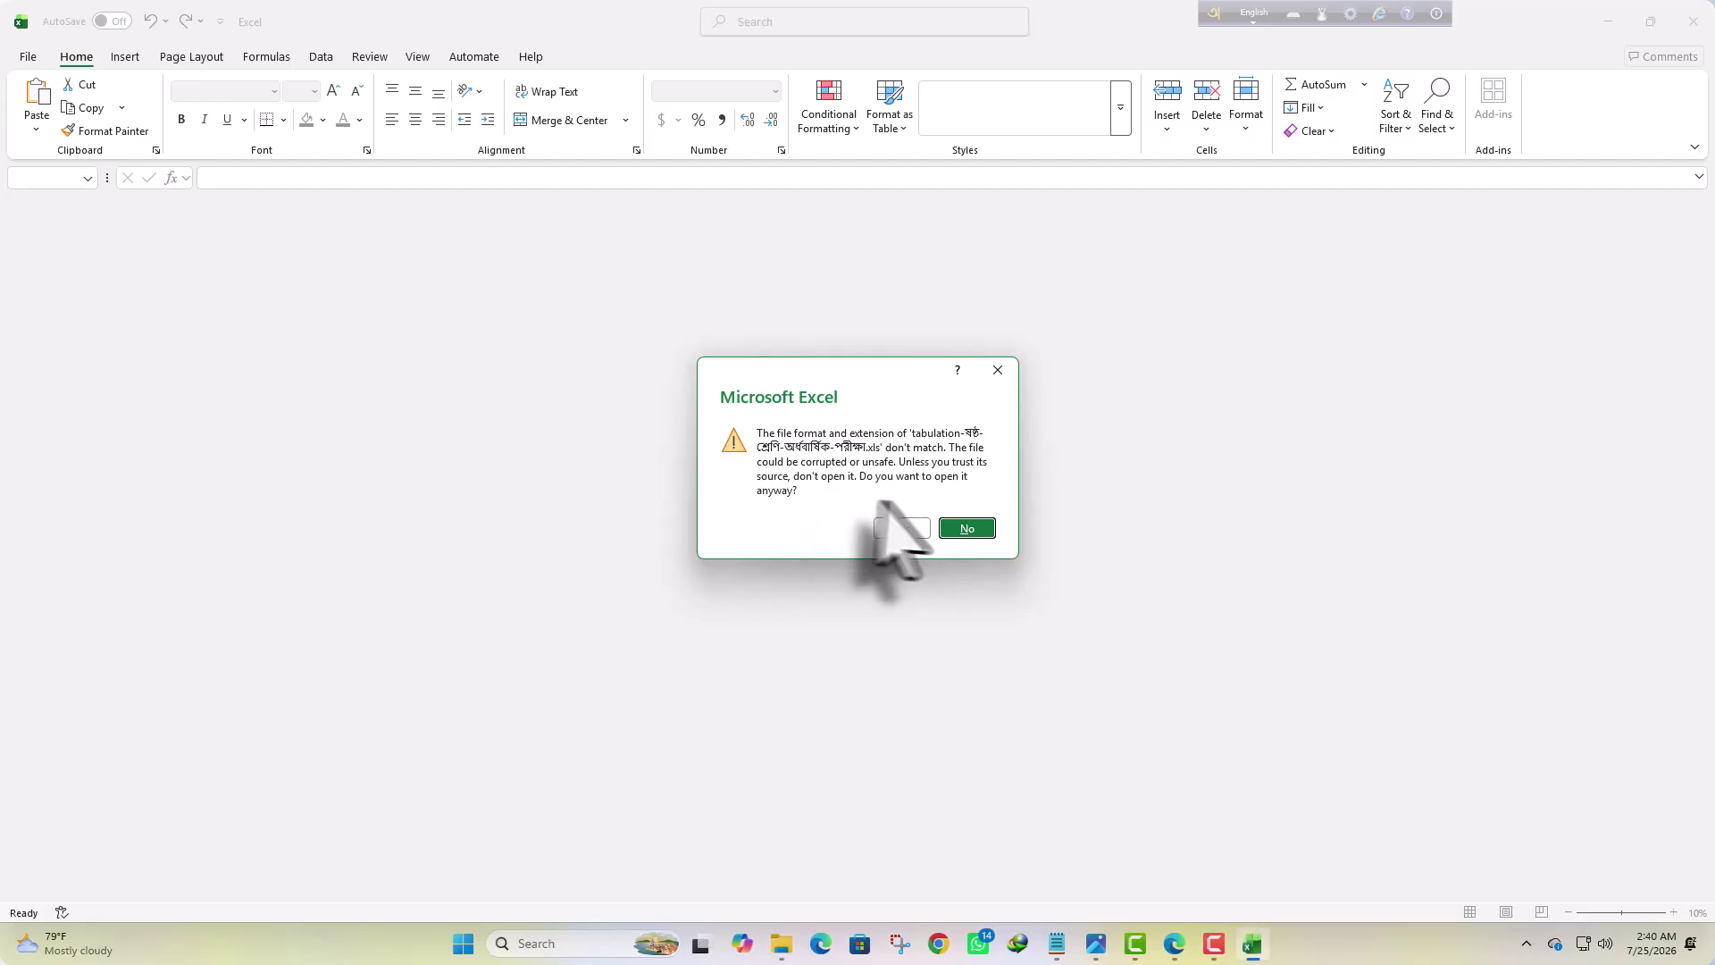
left_click(901, 529)
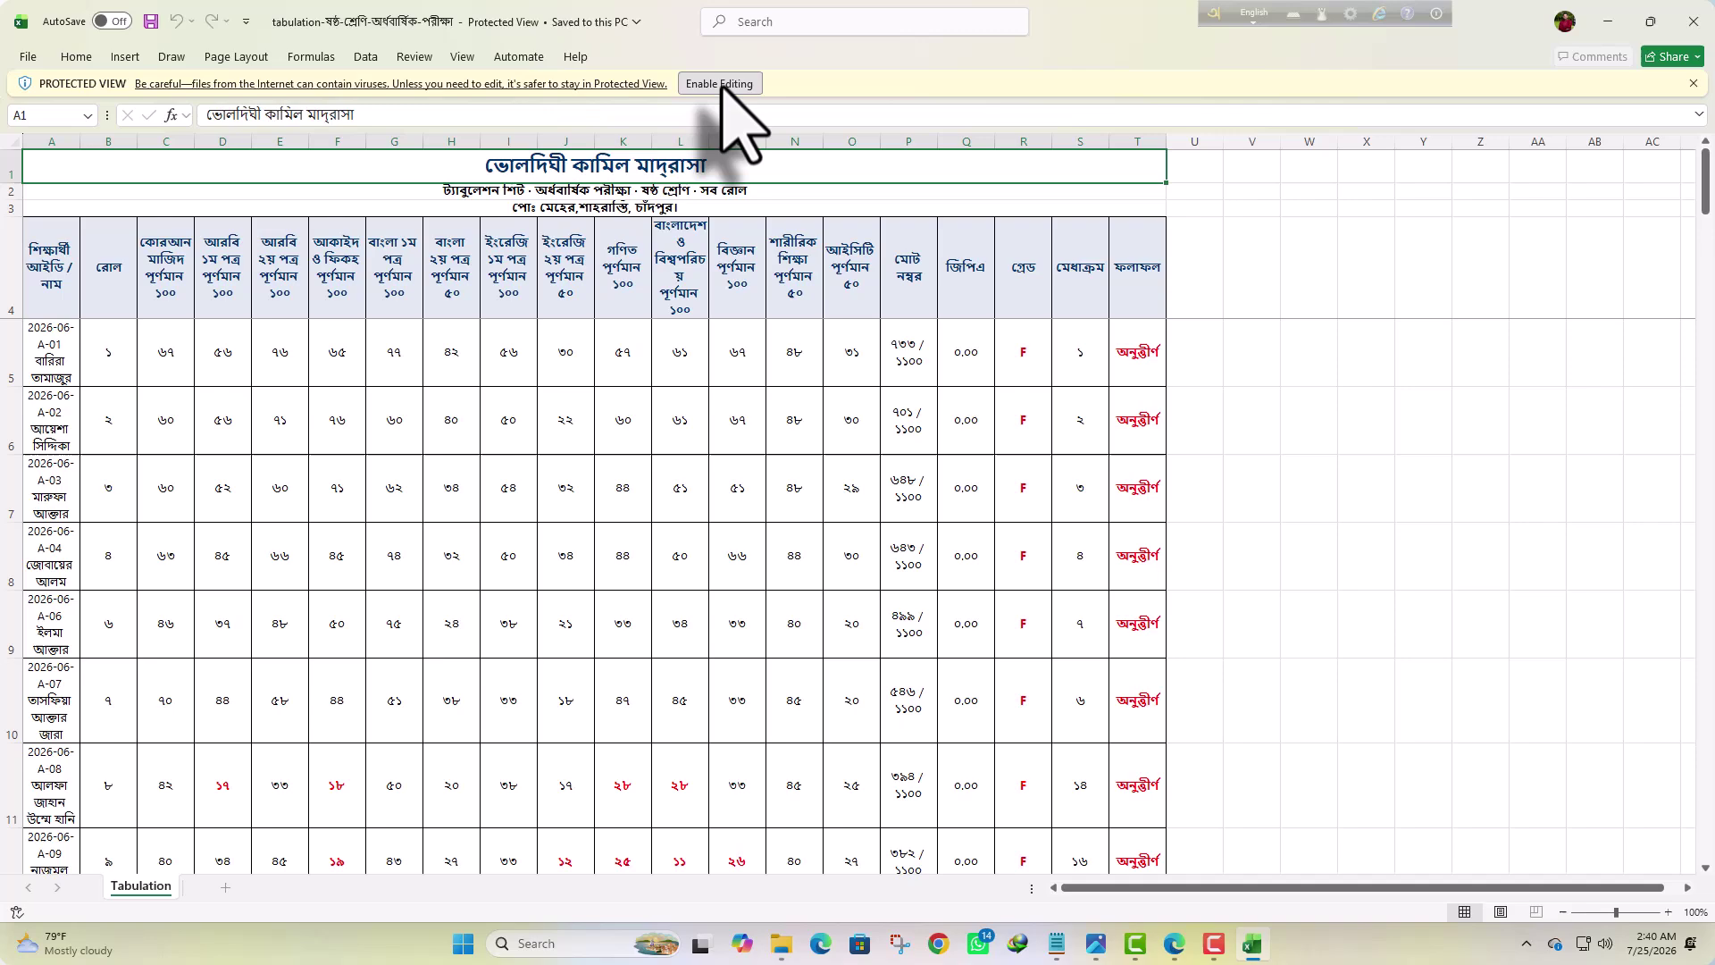
left_click(722, 85)
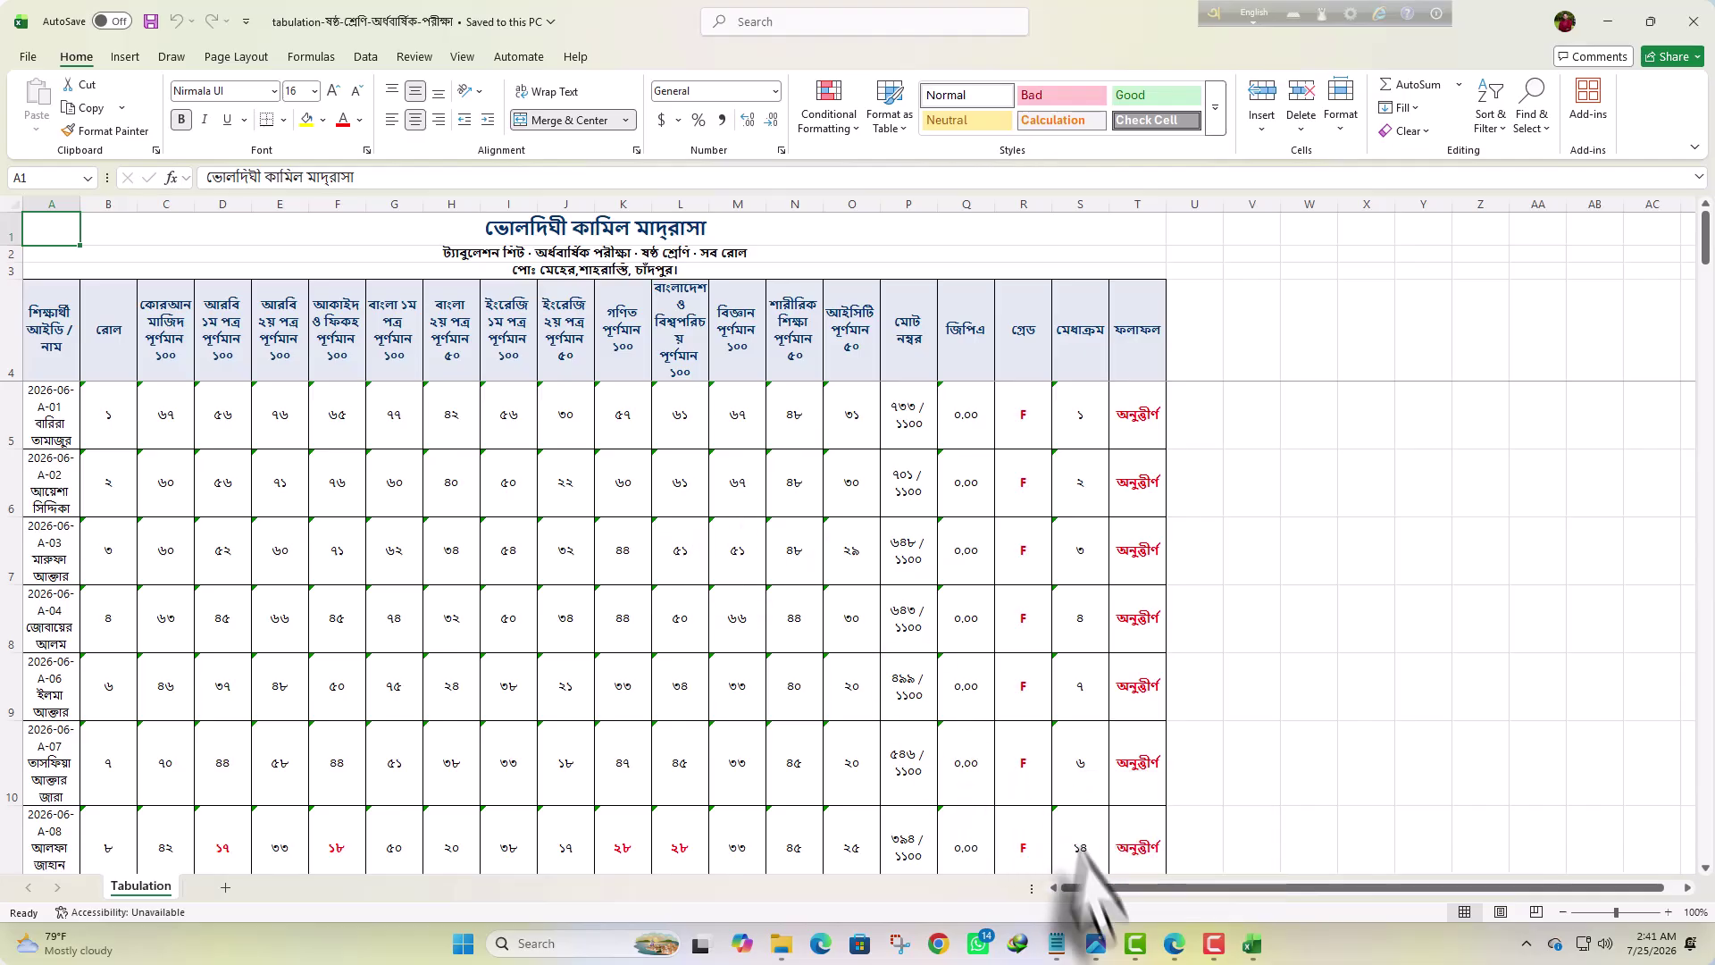
Switch back to the School Management System, look over the Class Six tabulation rows, and try to delete the downloaded tabulation file
left_click(1175, 946)
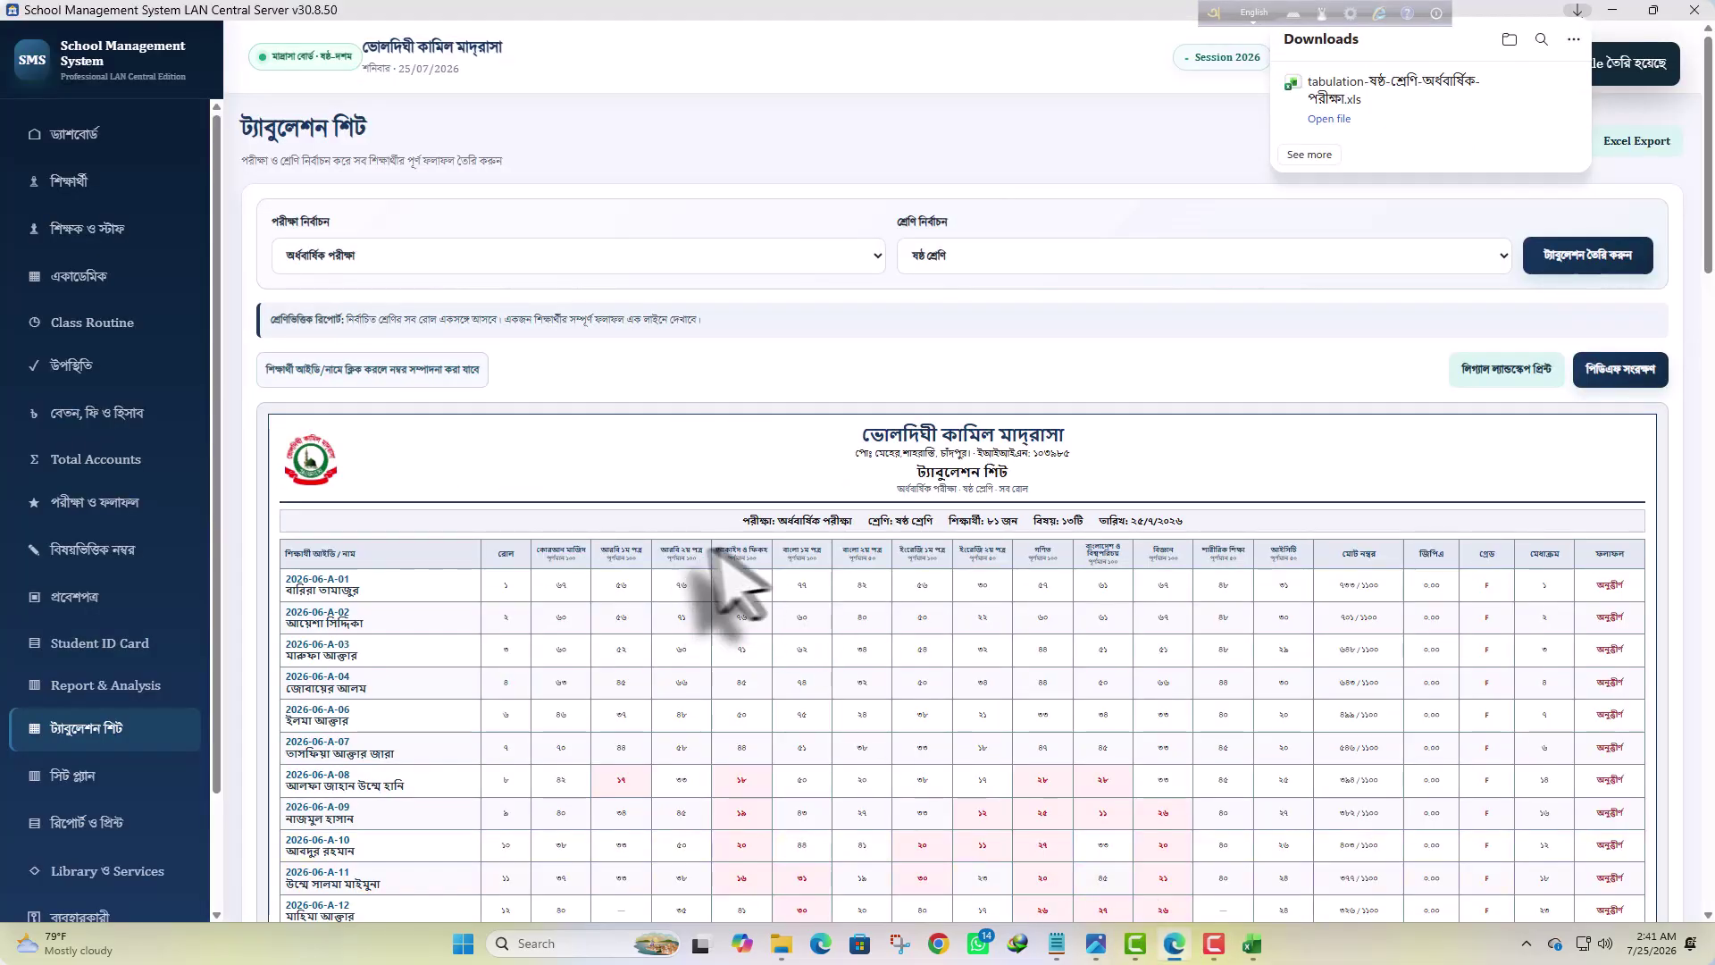
scroll(723, 572, "down", 7)
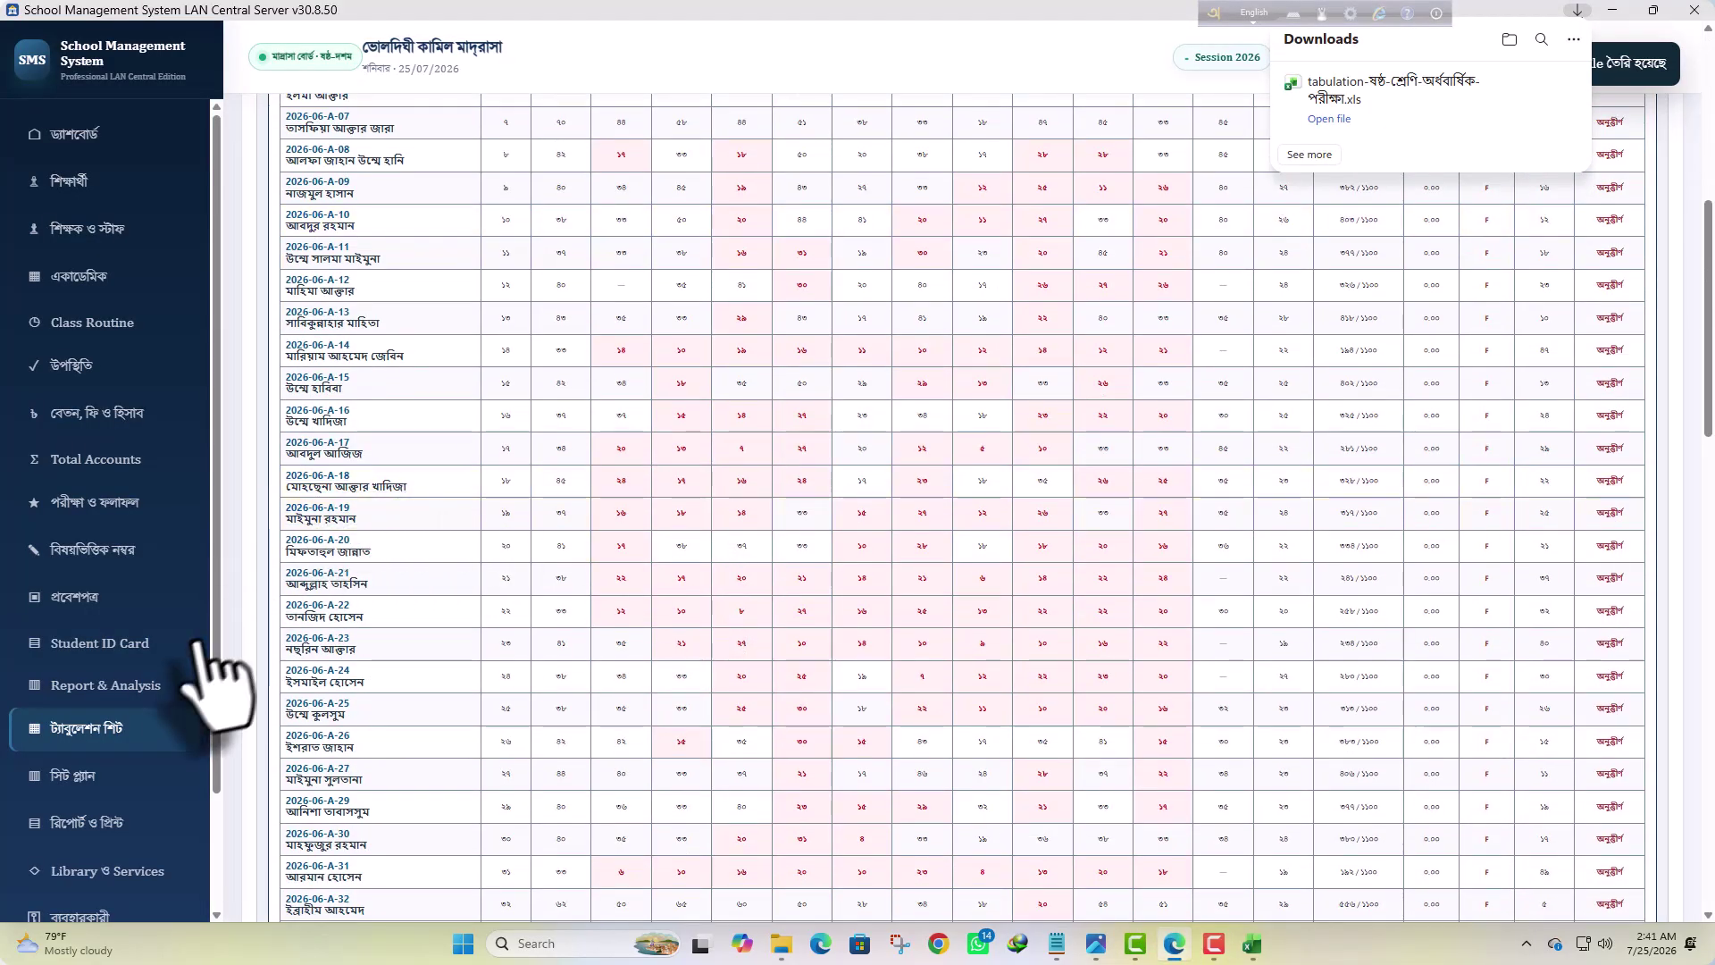
scroll(996, 666, "up", 7)
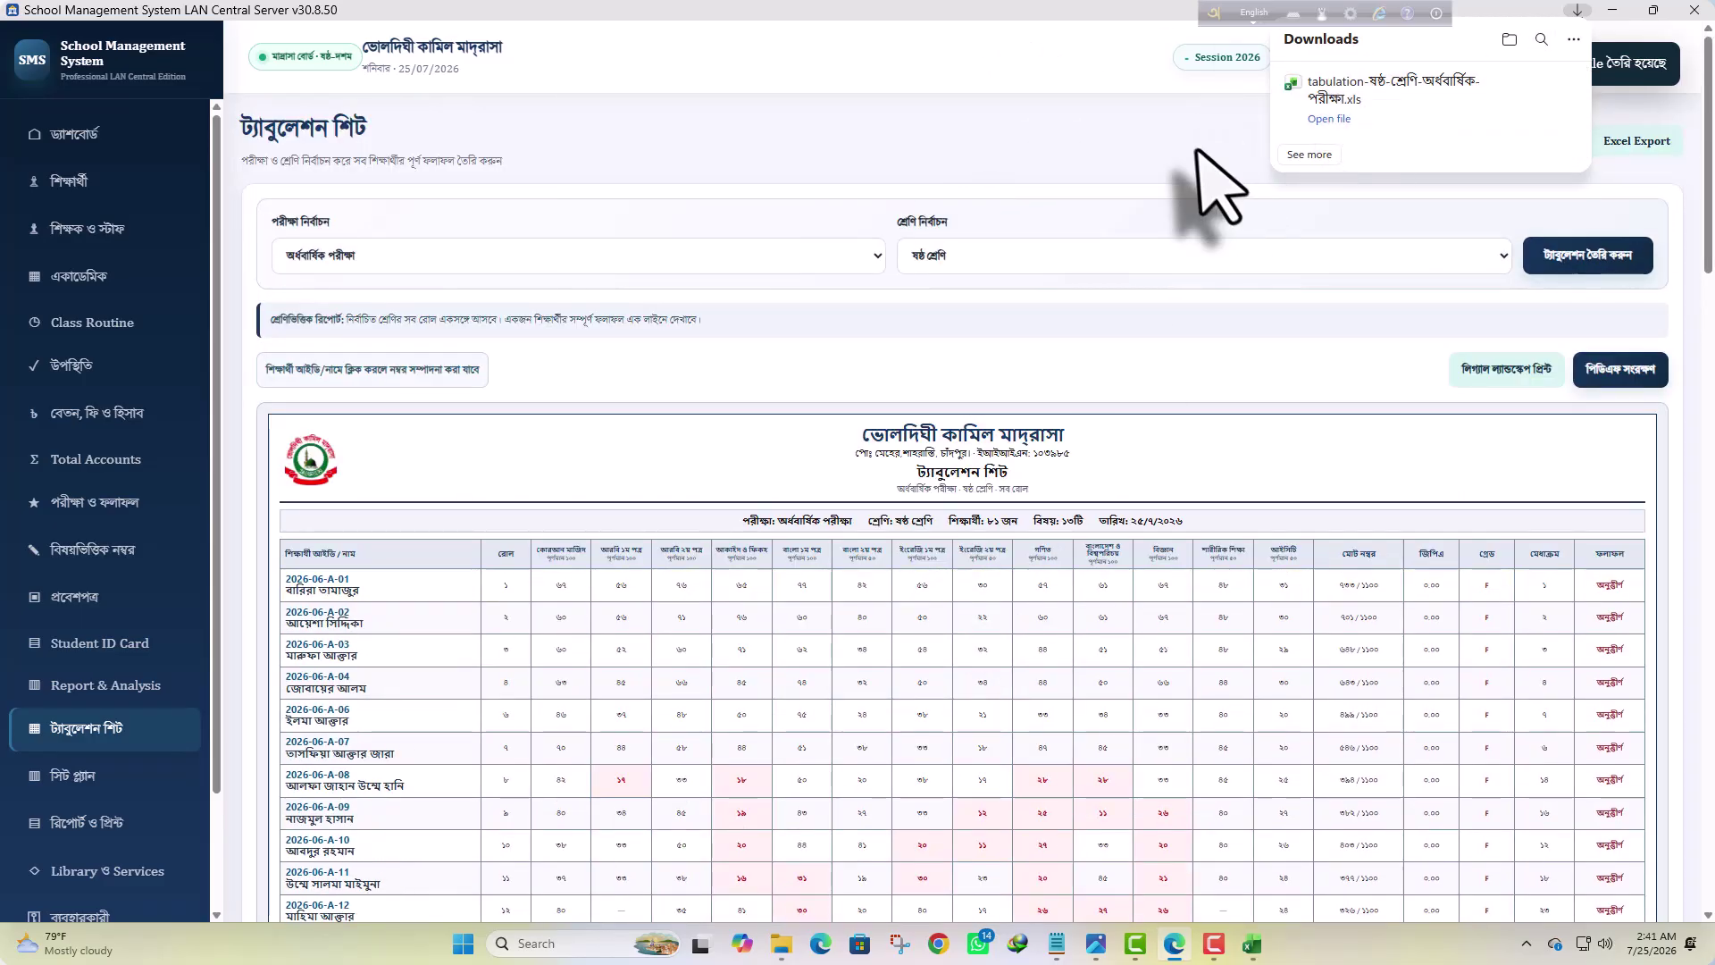
left_click(1563, 109)
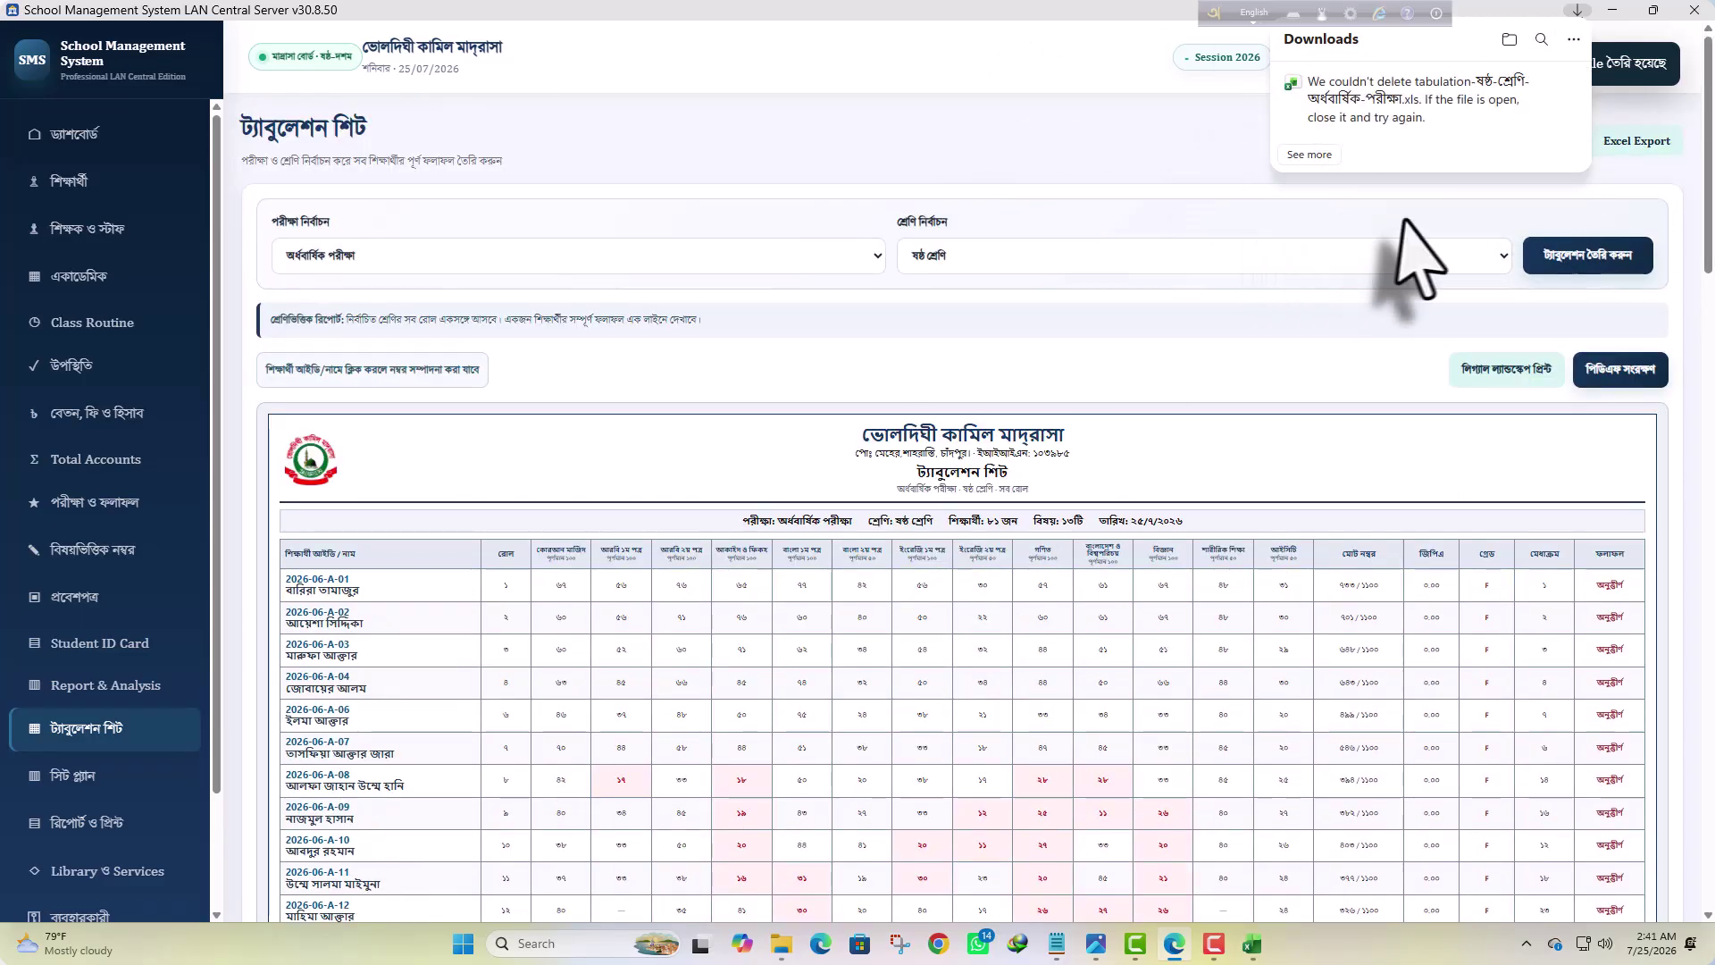
Open the result analysis for the Half Yearly Examination and set its class to Class Six
left_click(134, 689)
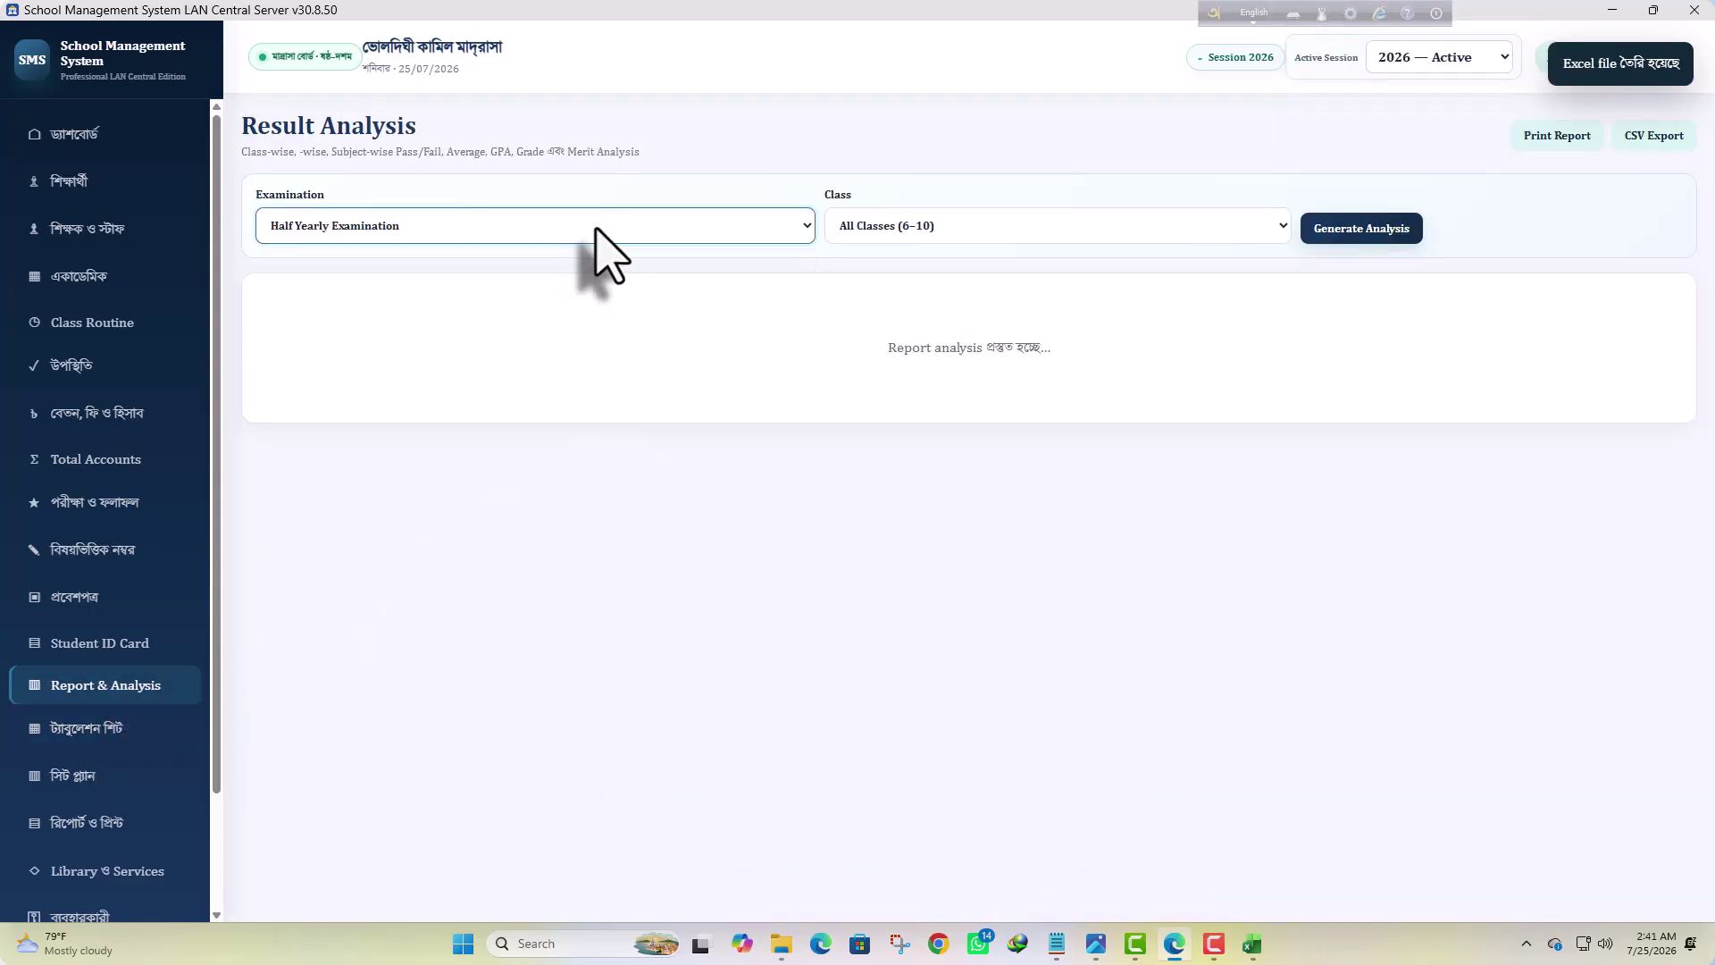
left_click(856, 225)
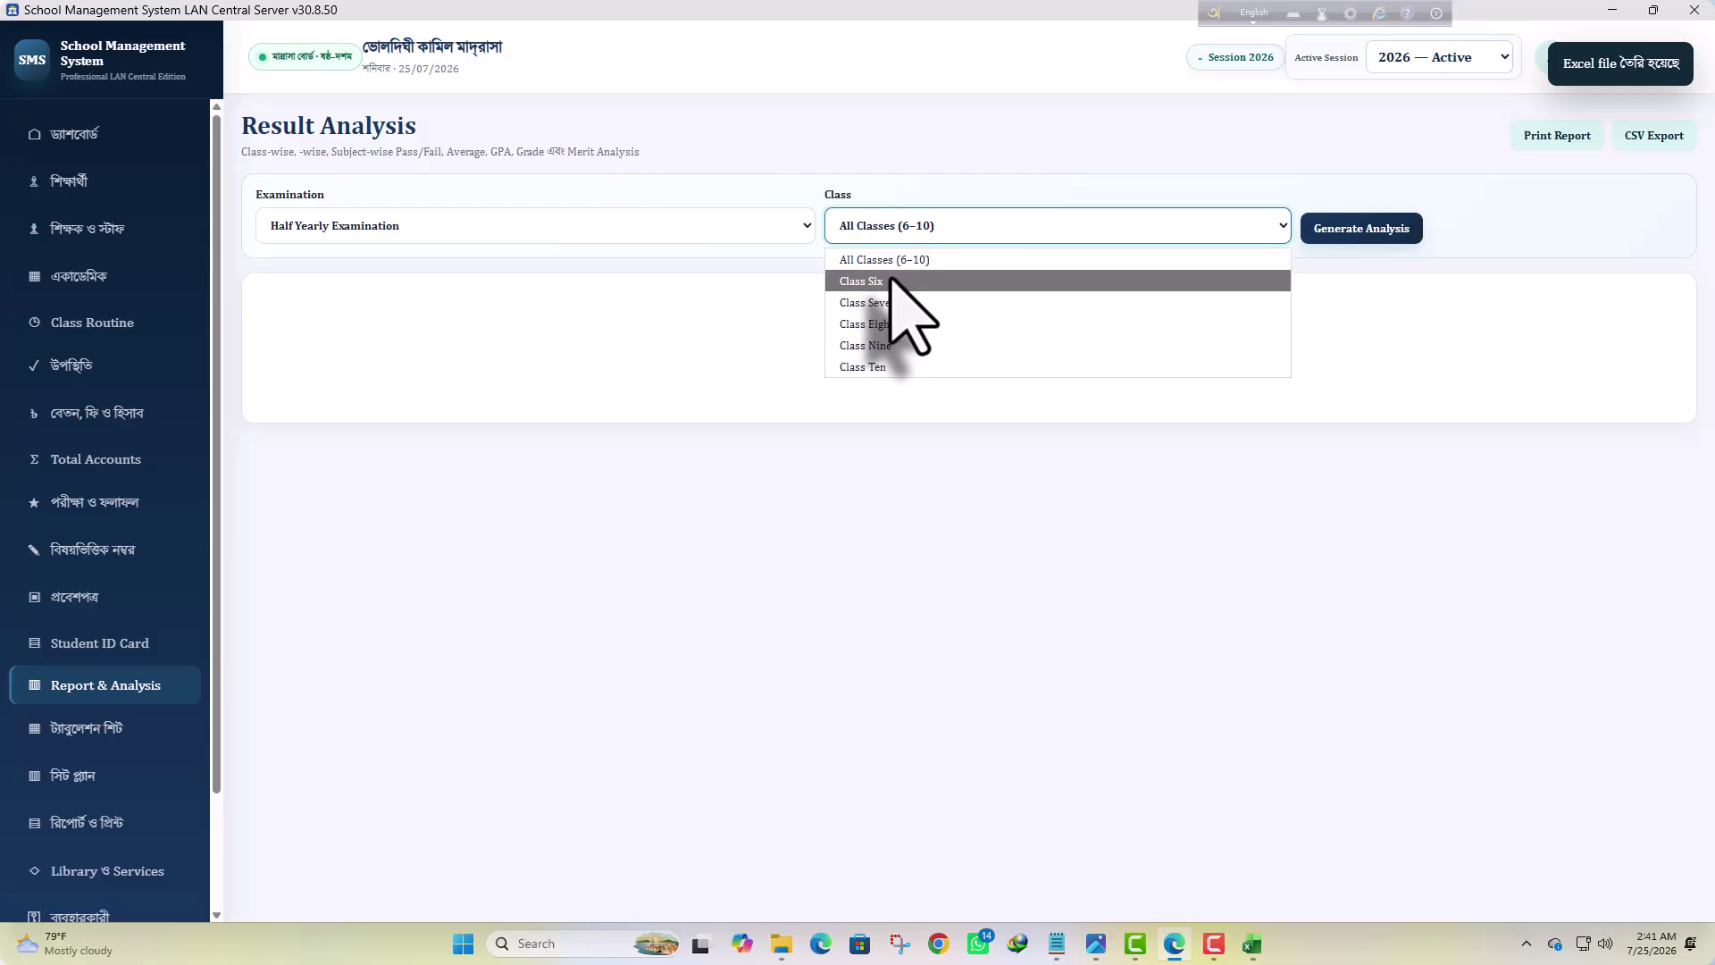
left_click(892, 281)
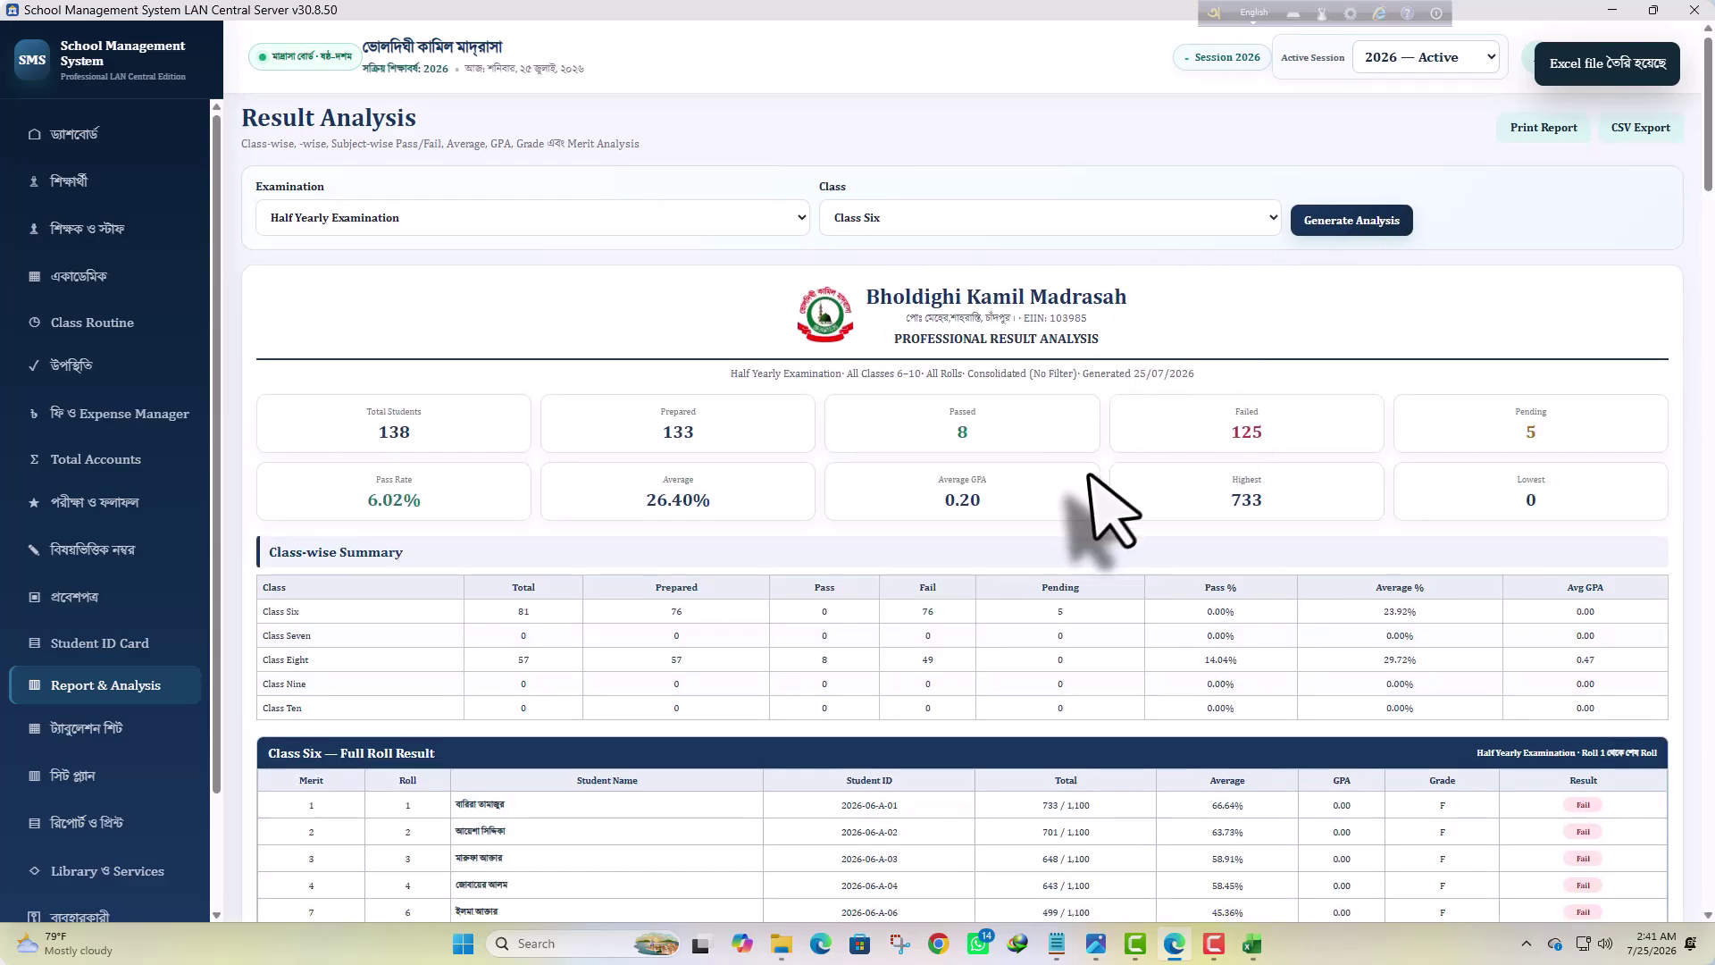
Review the result analysis report, covering the overall figures, the class-wise summary and the full roll results for Class Six through Class Eight
scroll(1083, 486, "down", 3)
scroll(1027, 429, "up", 3)
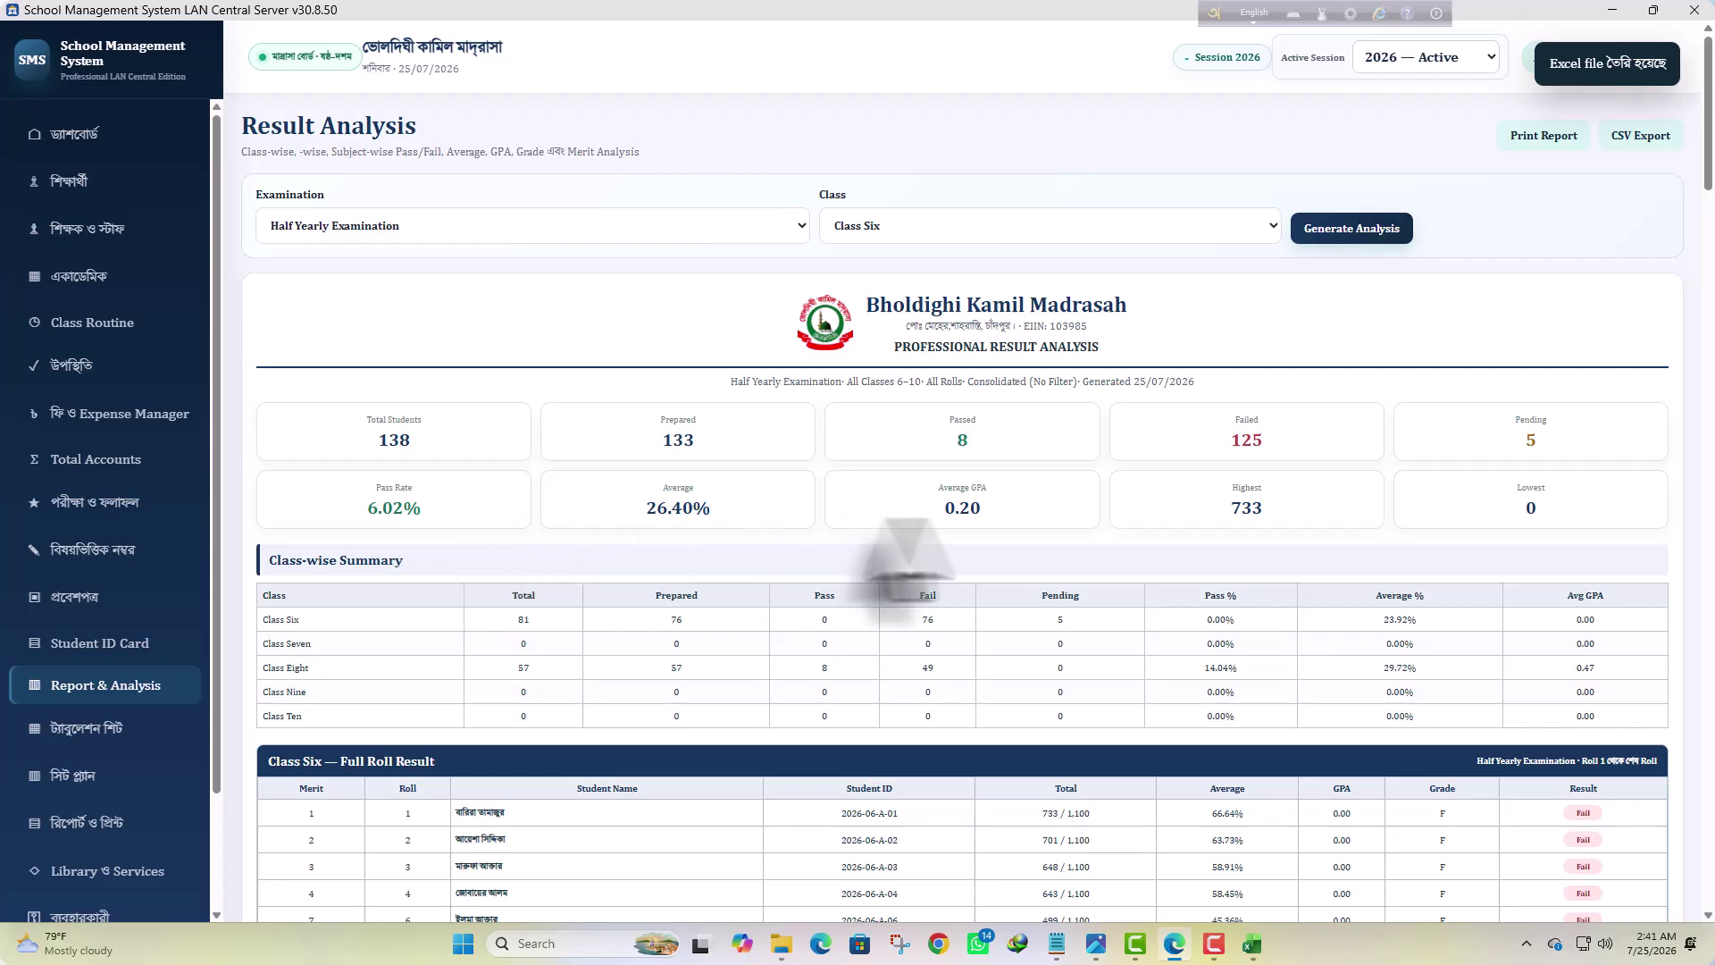
scroll(1132, 681, "down", 2)
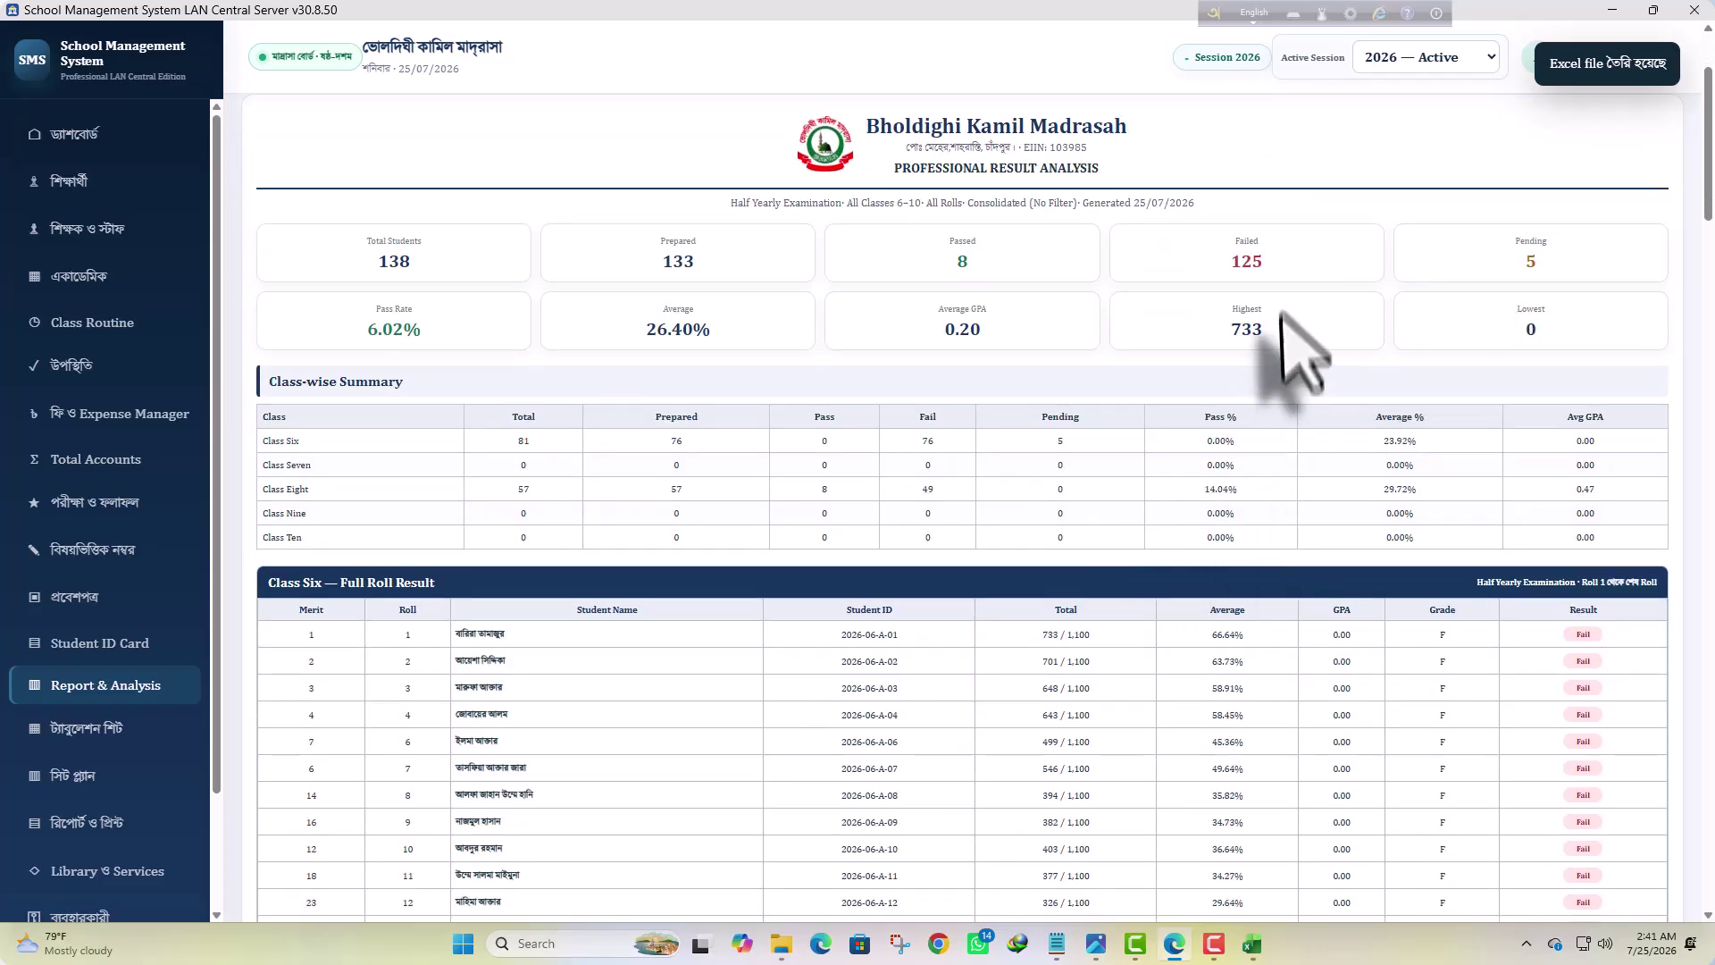
scroll(1074, 545, "down", 3)
scroll(1075, 544, "down", 20)
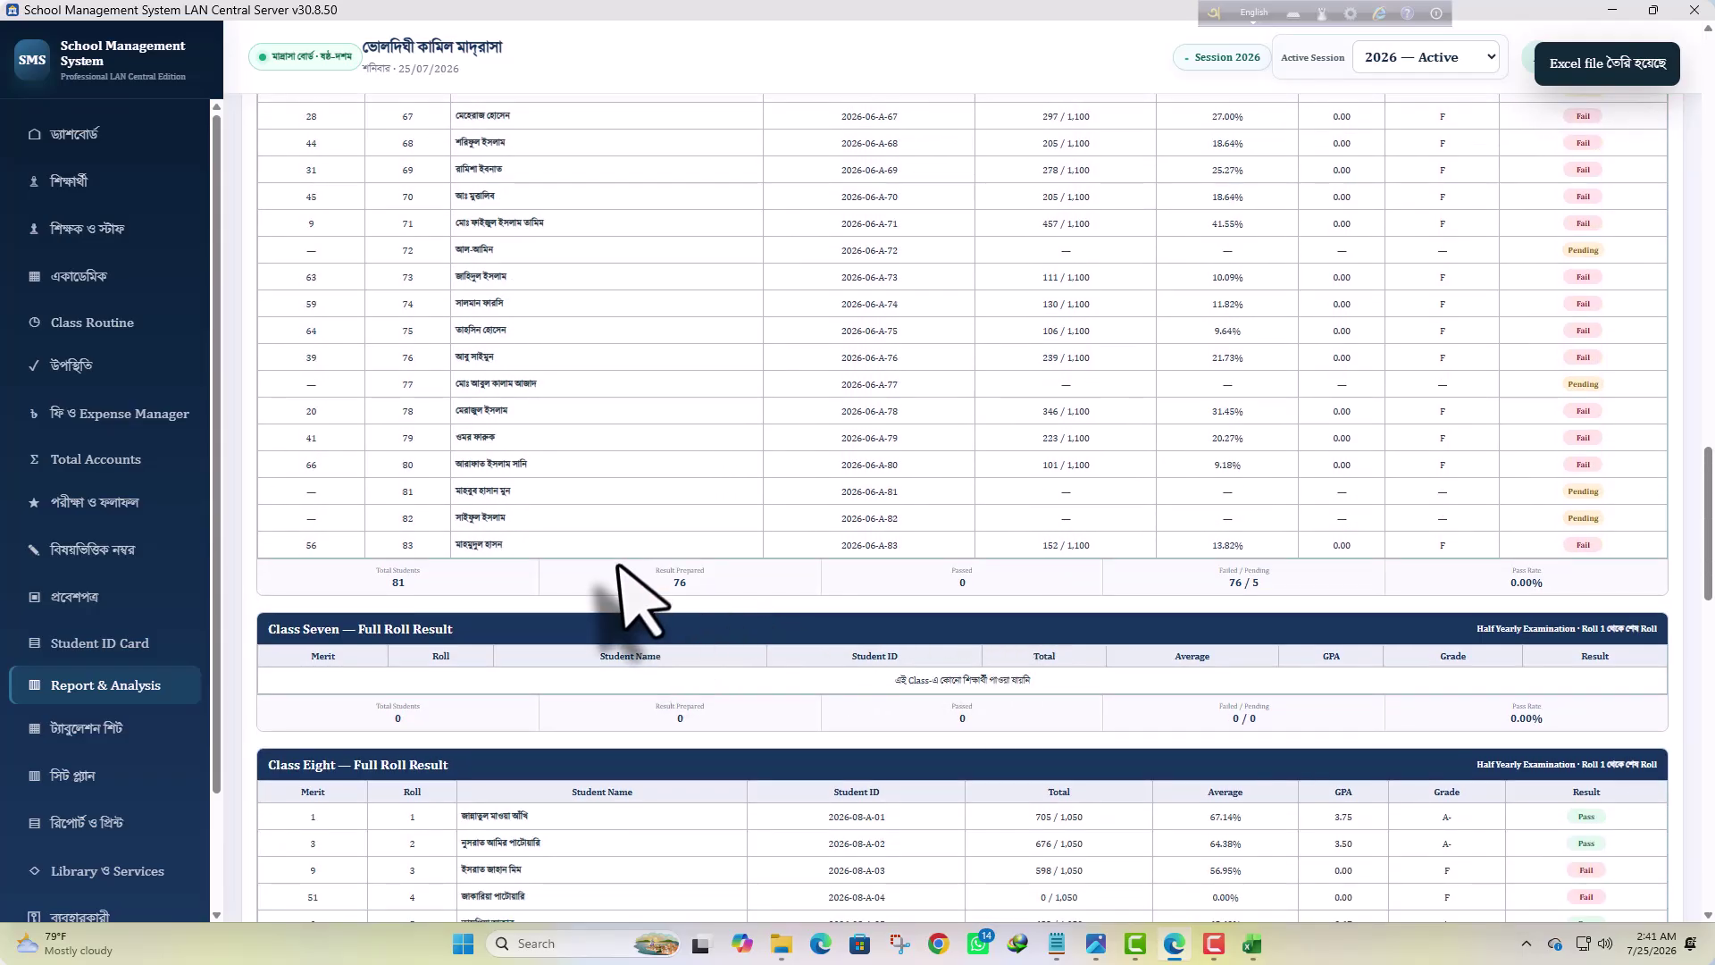
scroll(625, 572, "down", 1)
scroll(590, 697, "down", 3)
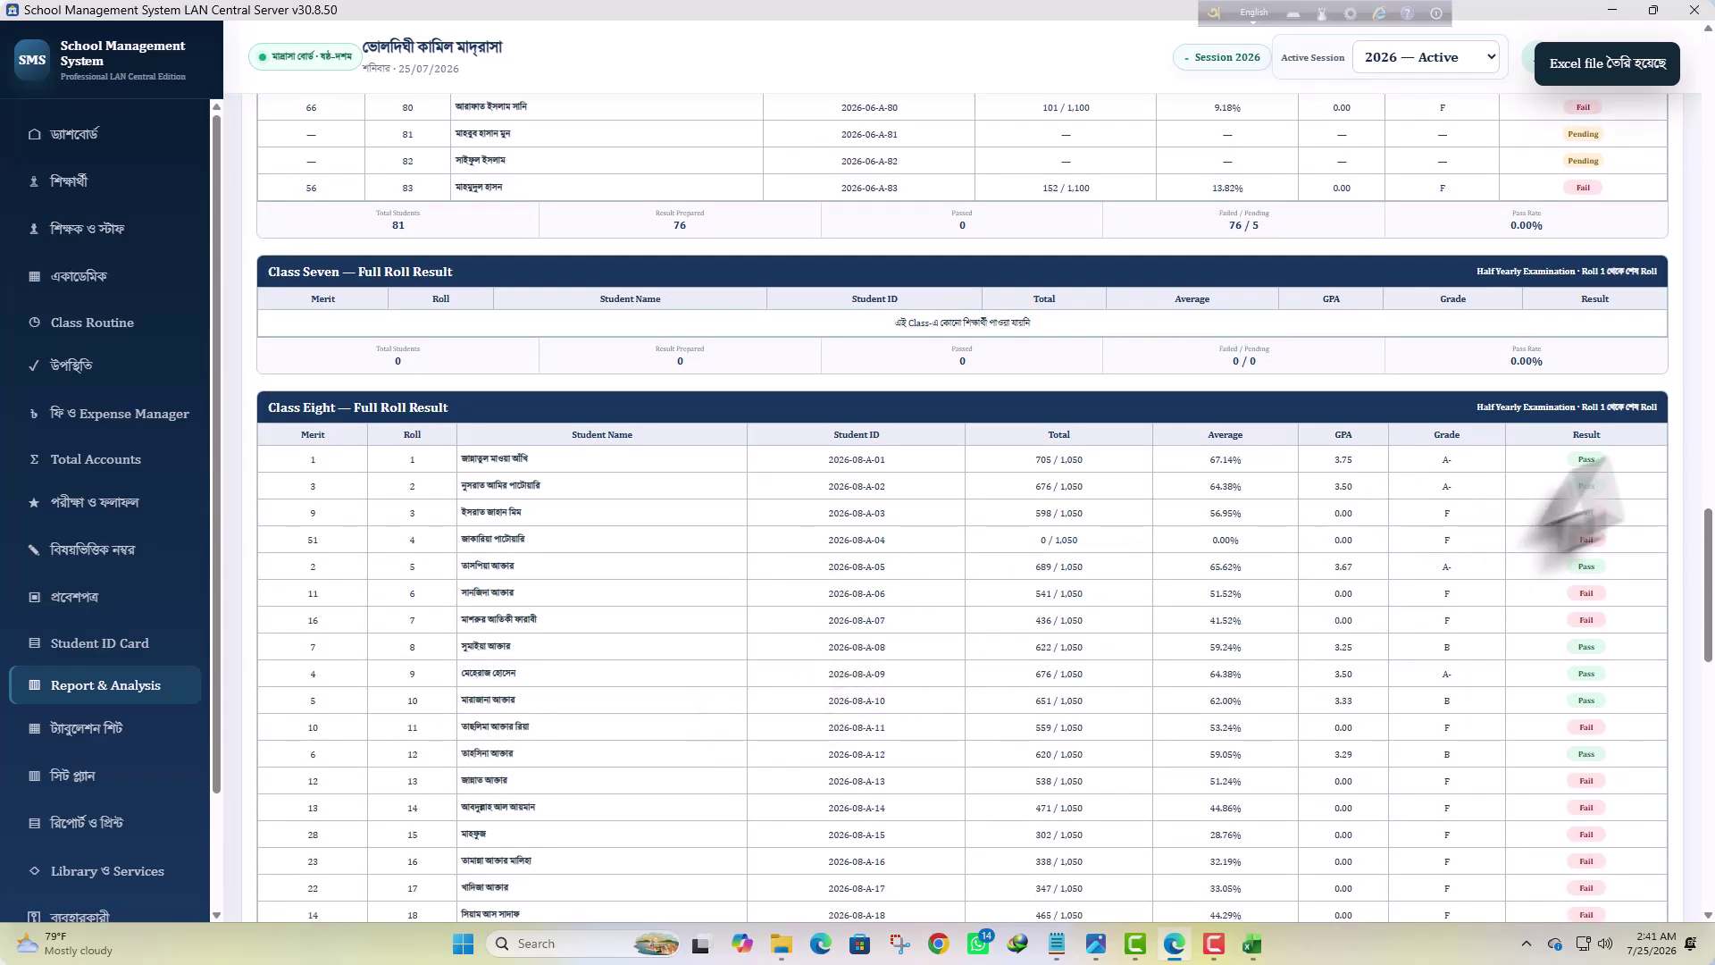
scroll(1528, 768, "down", 3)
scroll(1519, 768, "down", 12)
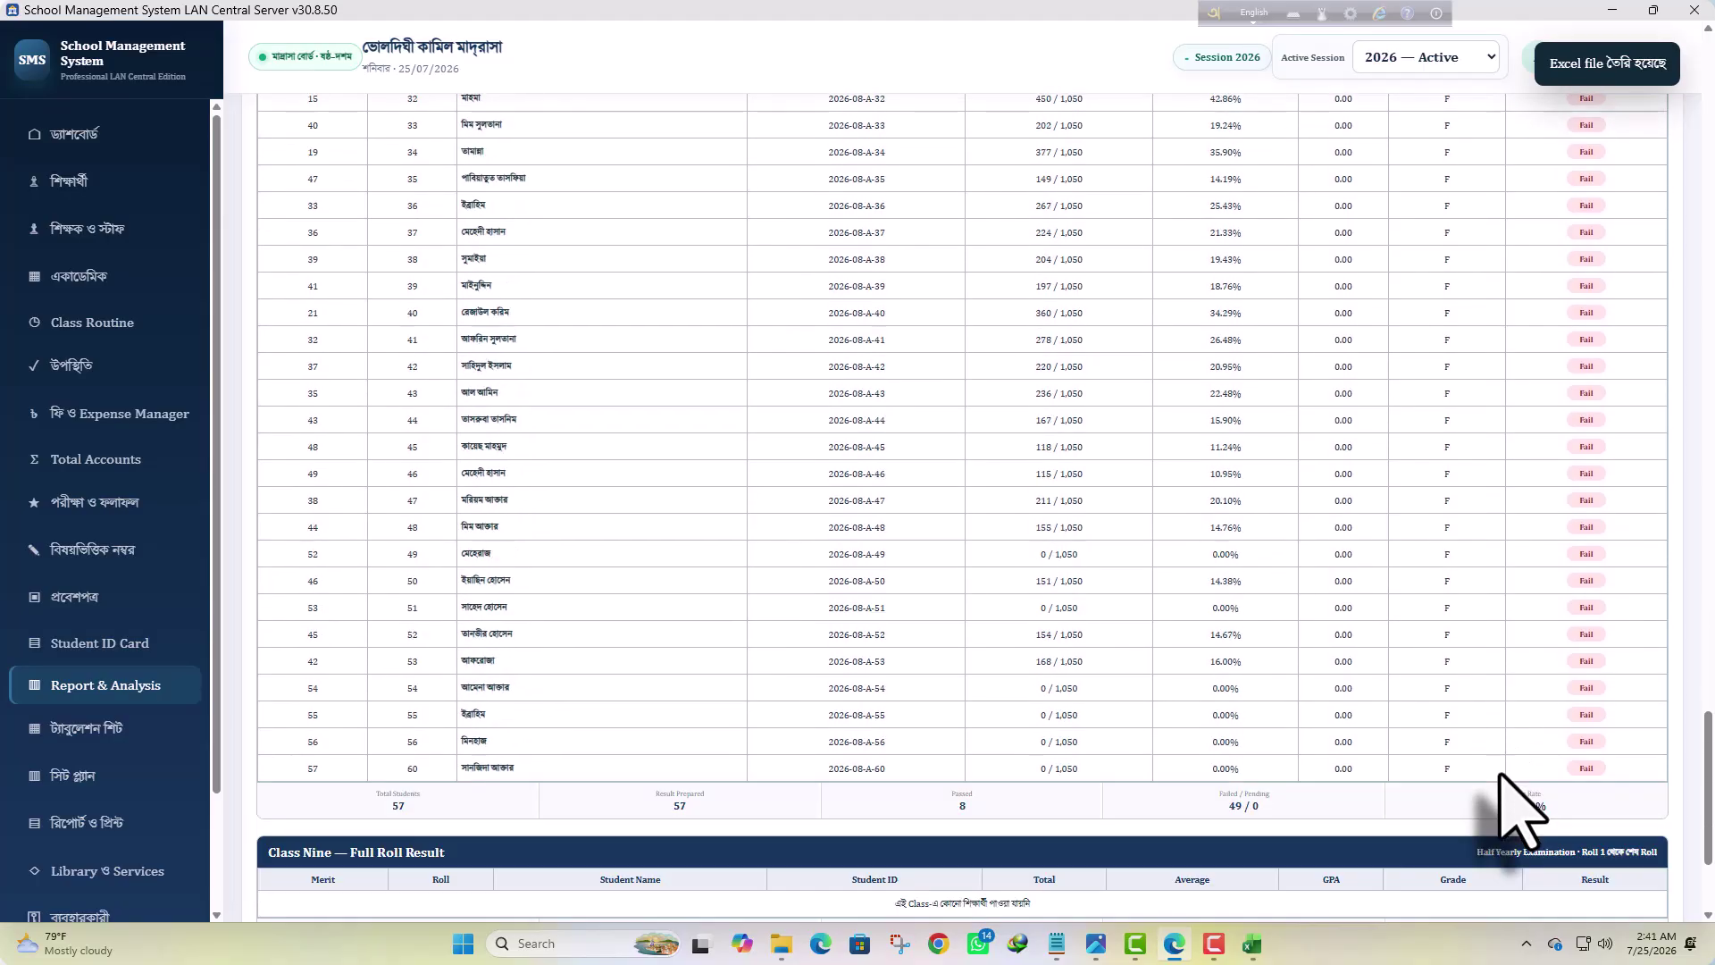
scroll(960, 742, "up", 20)
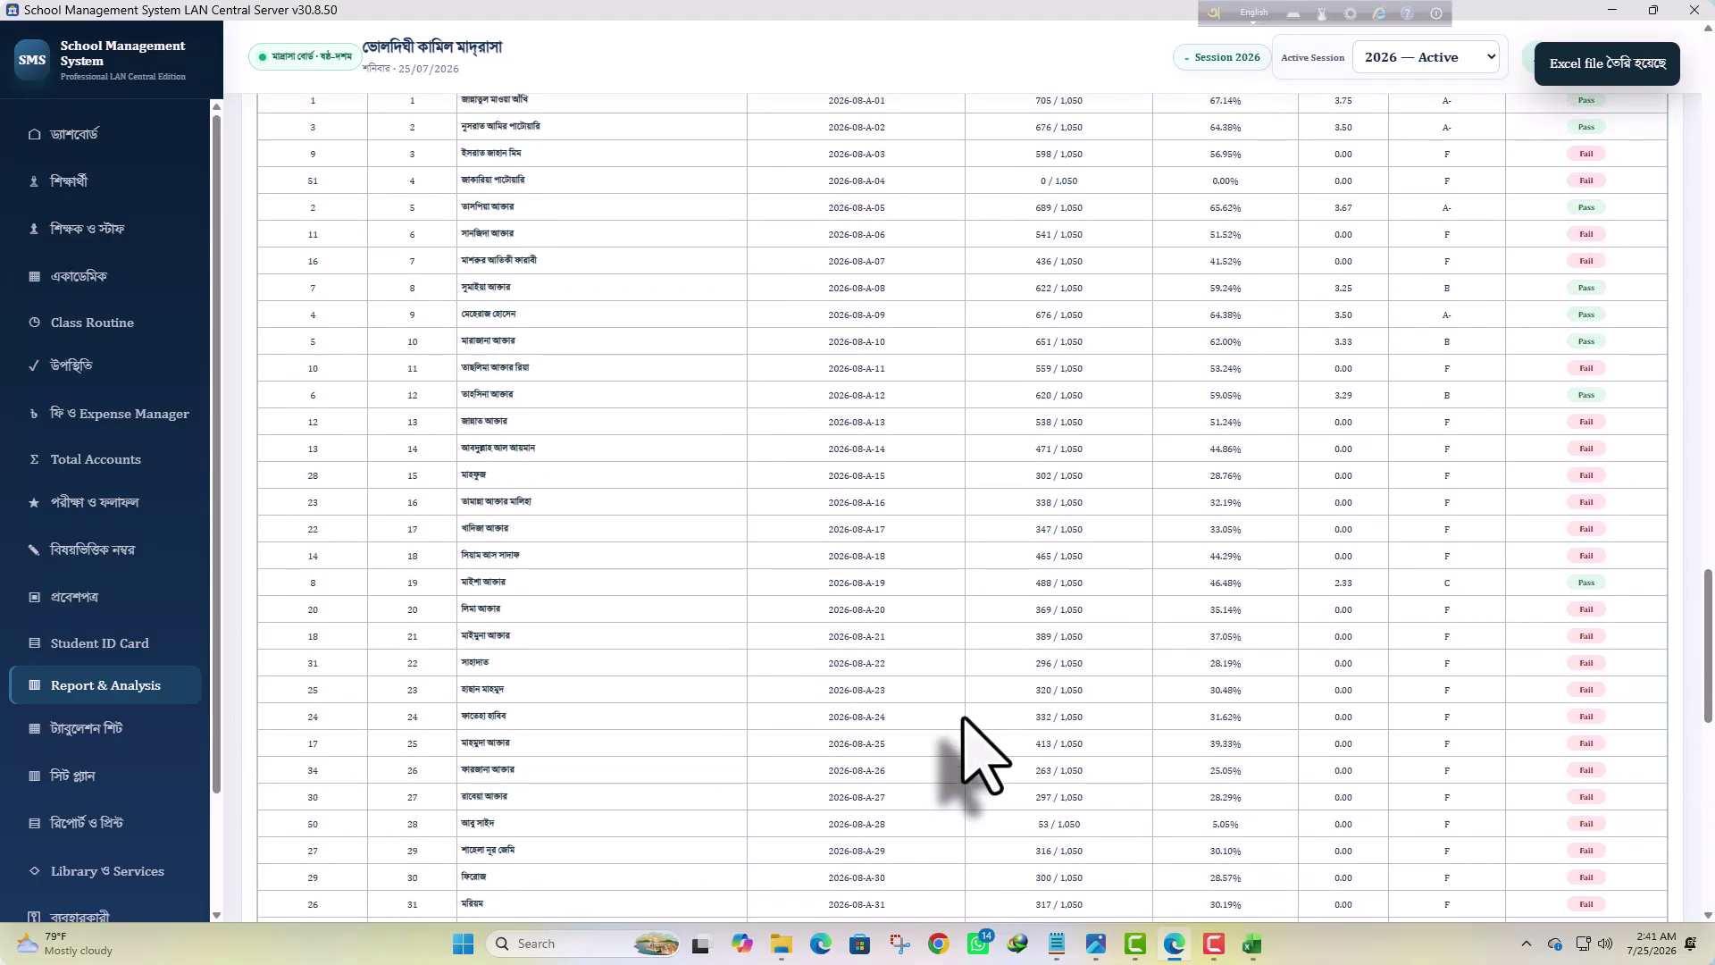
scroll(983, 755, "up", 15)
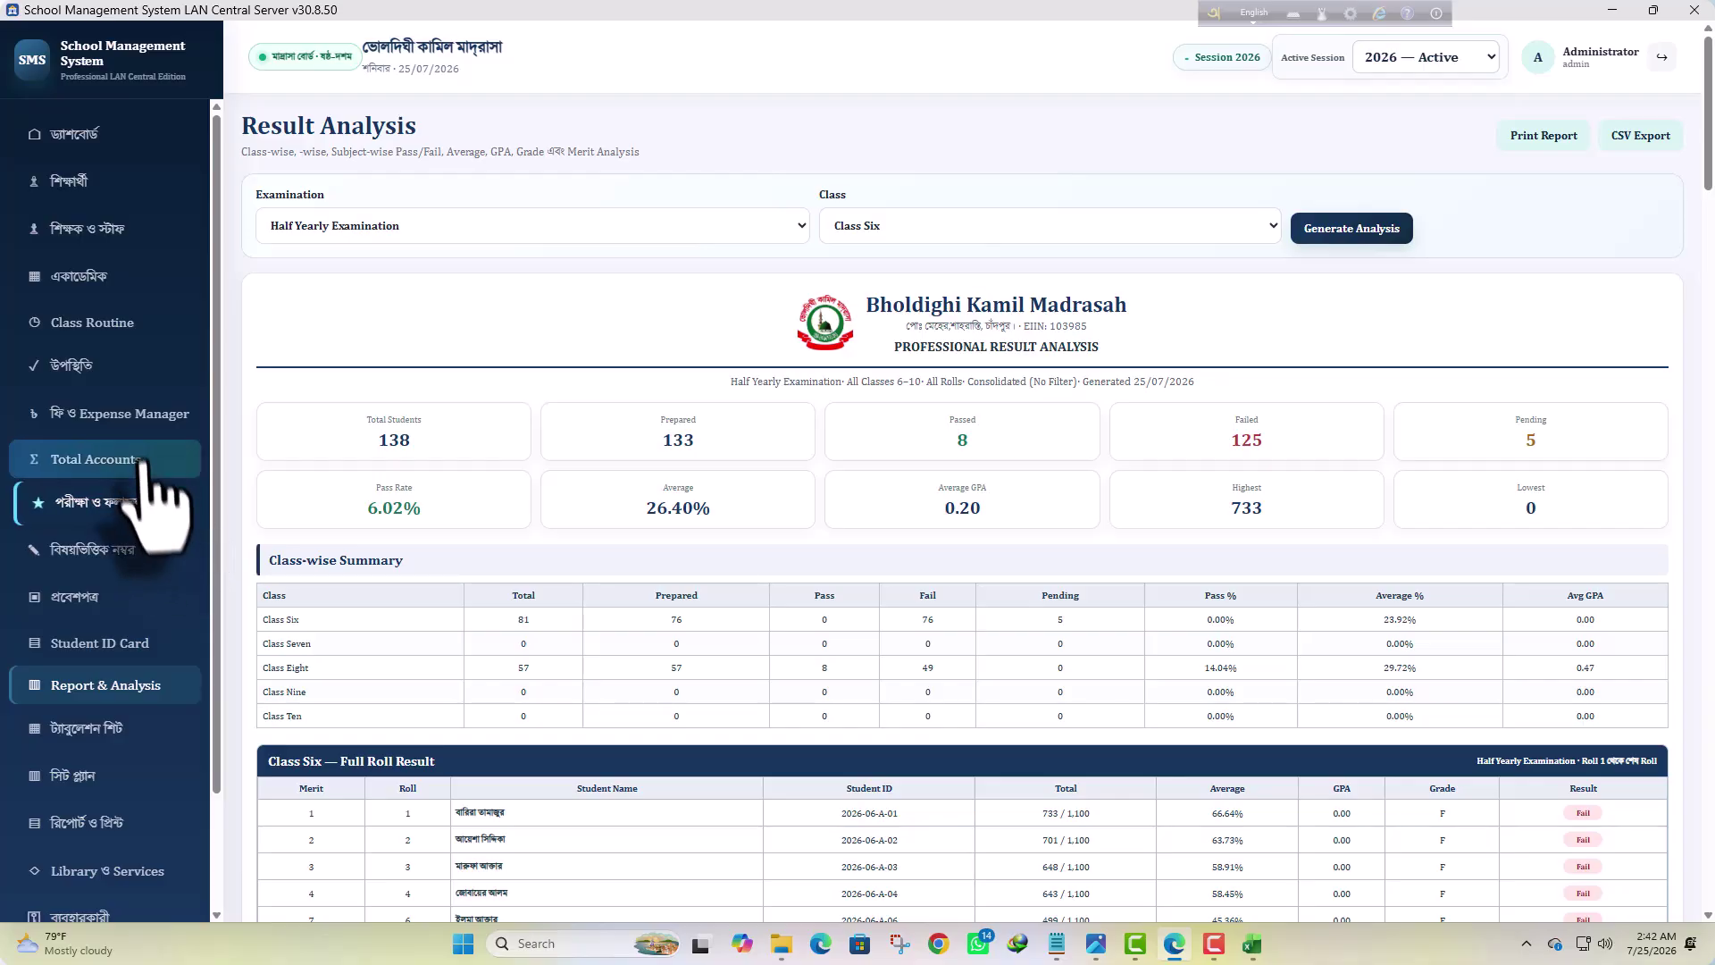
View the dashboard, look through the Class Six student list, and open the teacher and staff page
left_click(89, 134)
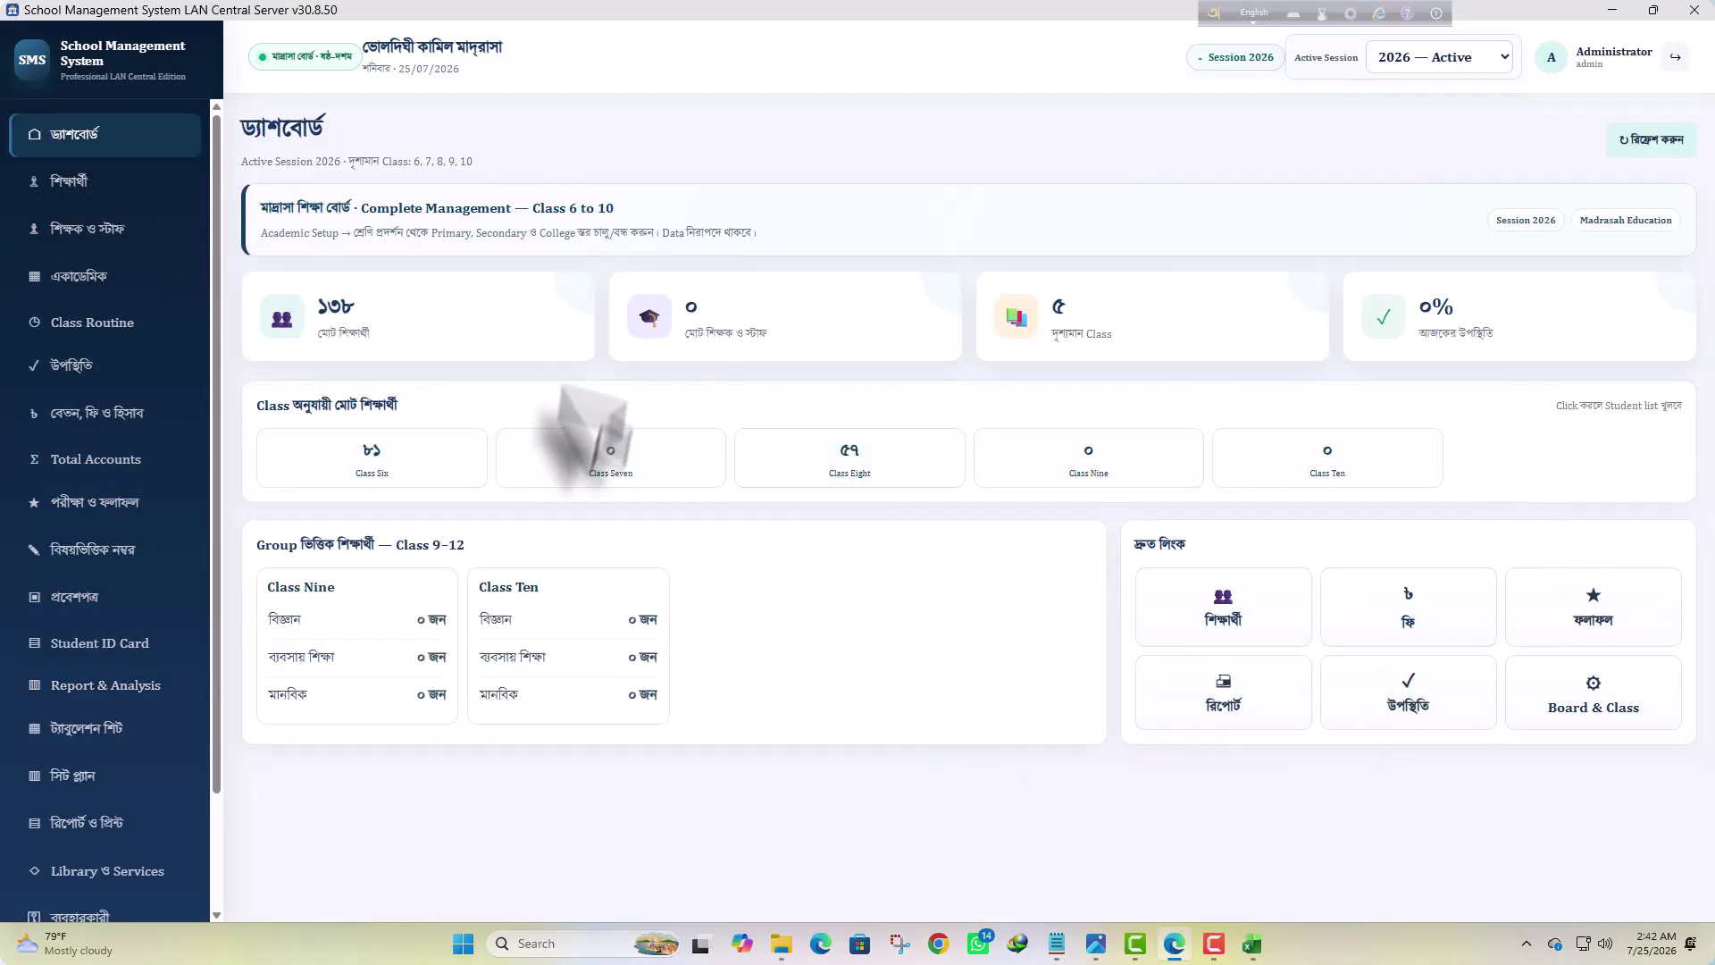
left_click(64, 183)
scroll(1041, 613, "down", 20)
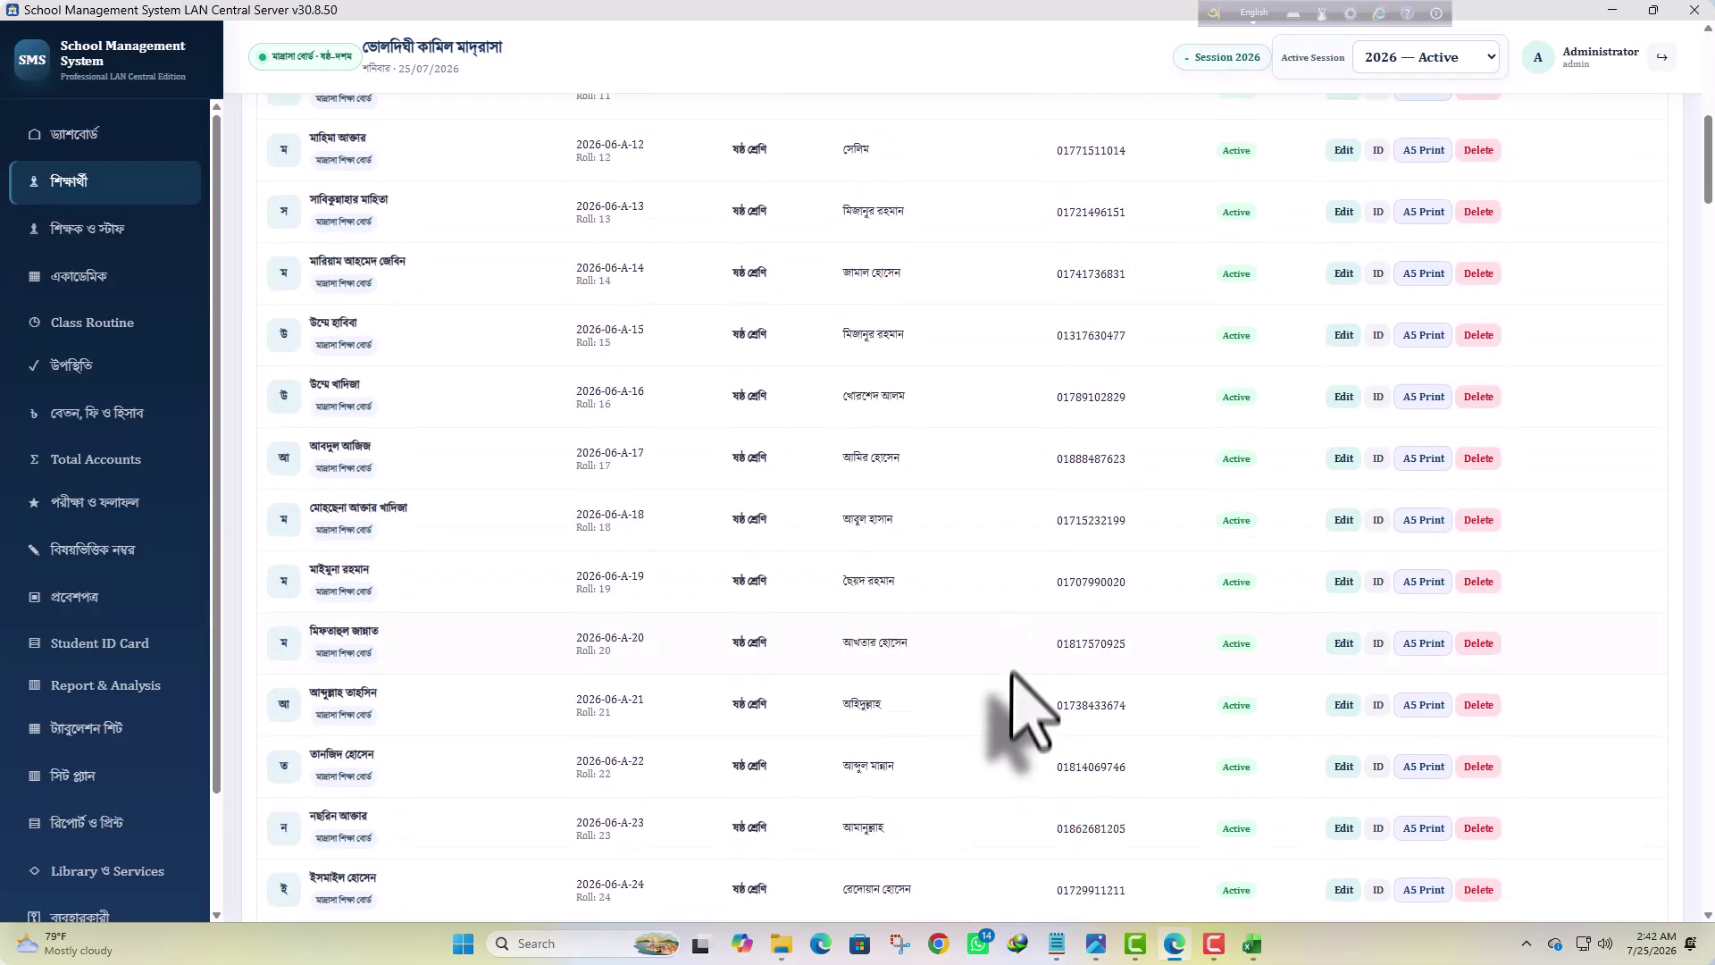
left_click(87, 234)
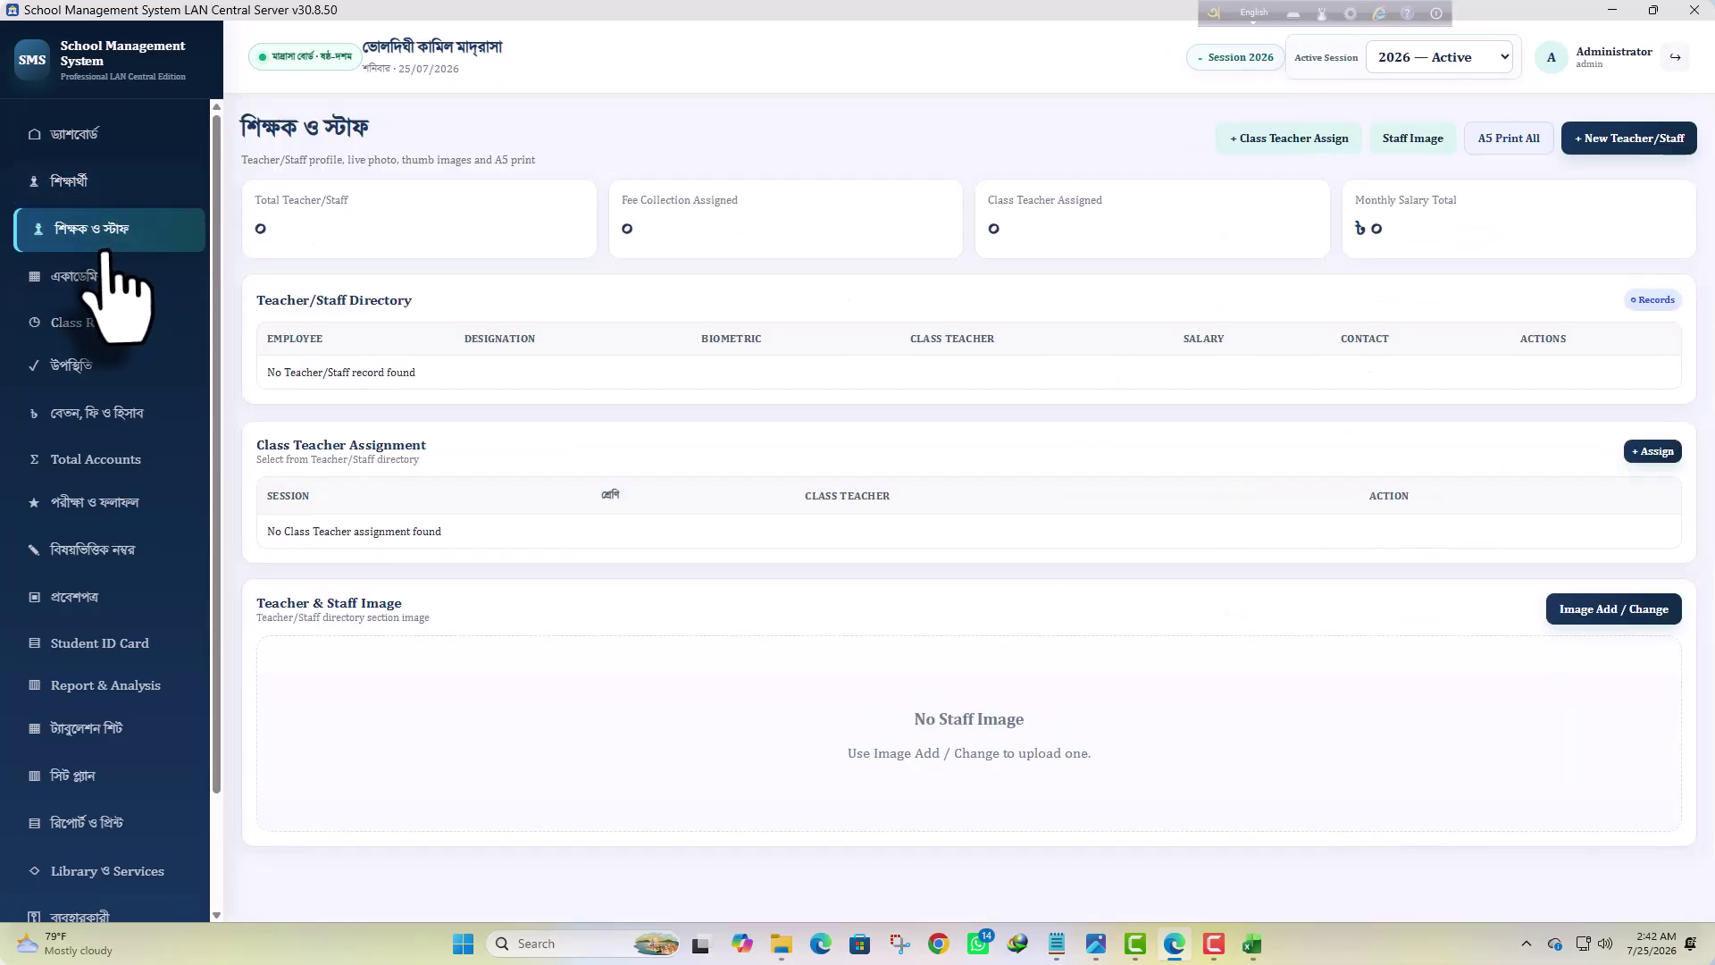
Open the academic setup, review the Class Six and Class Seven subjects, and toggle result inclusion for Class Seven Home Science
left_click(79, 276)
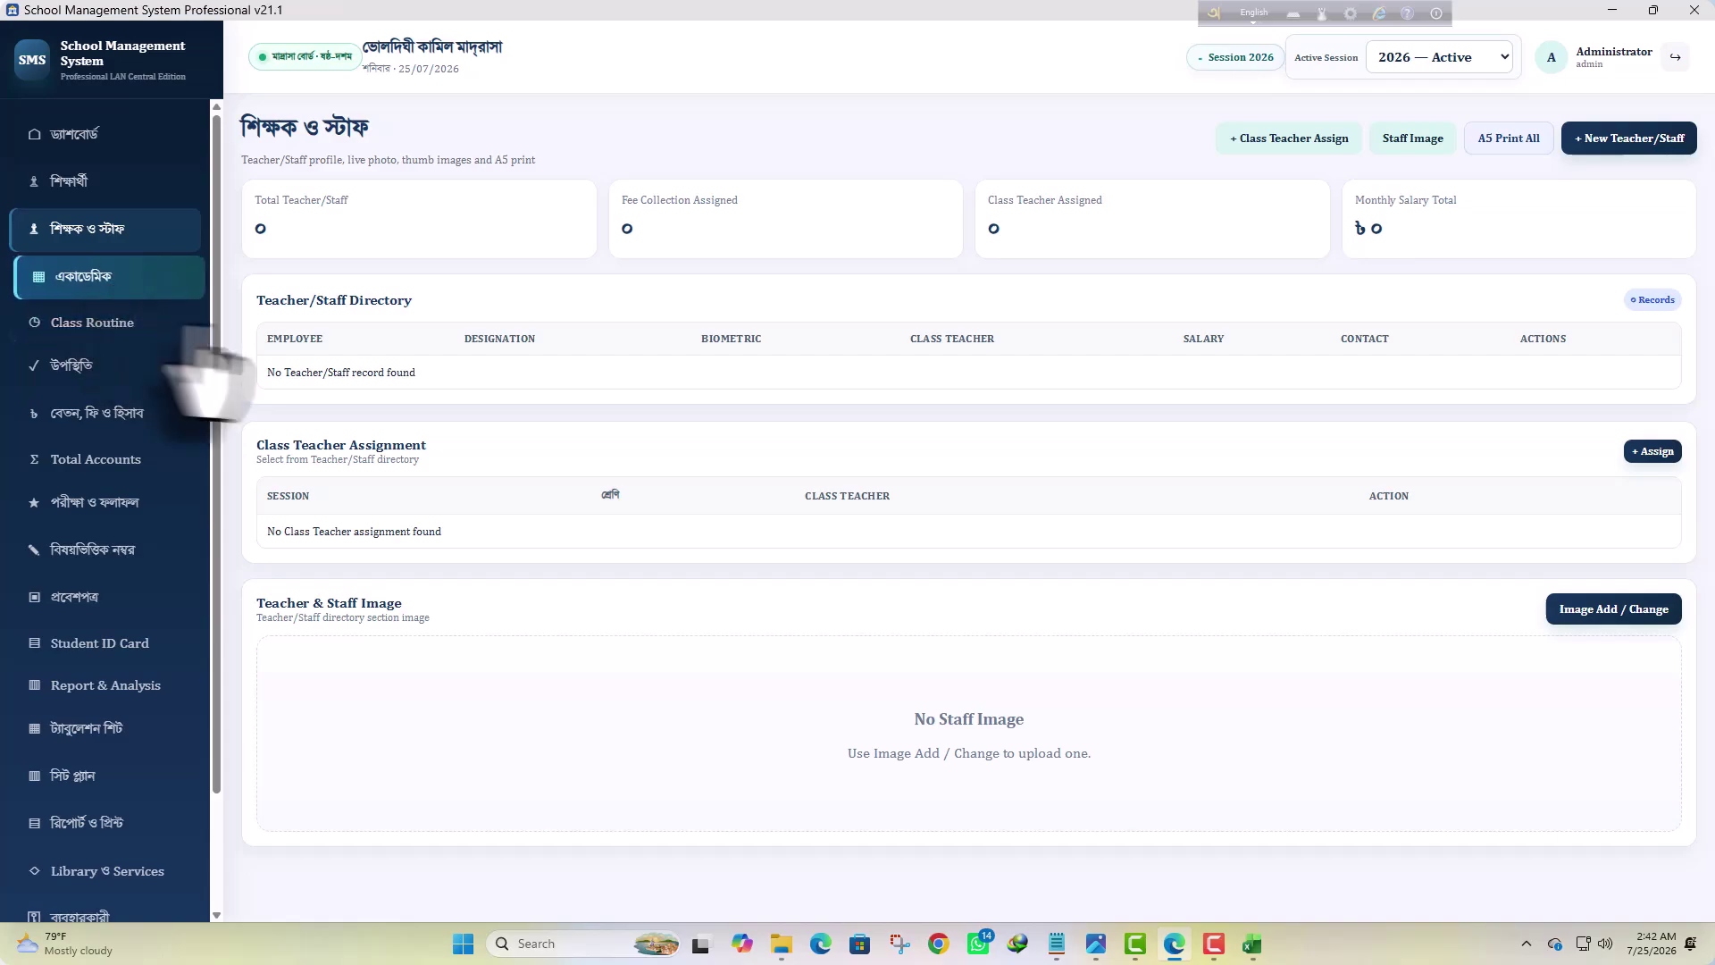
scroll(683, 572, "down", 12)
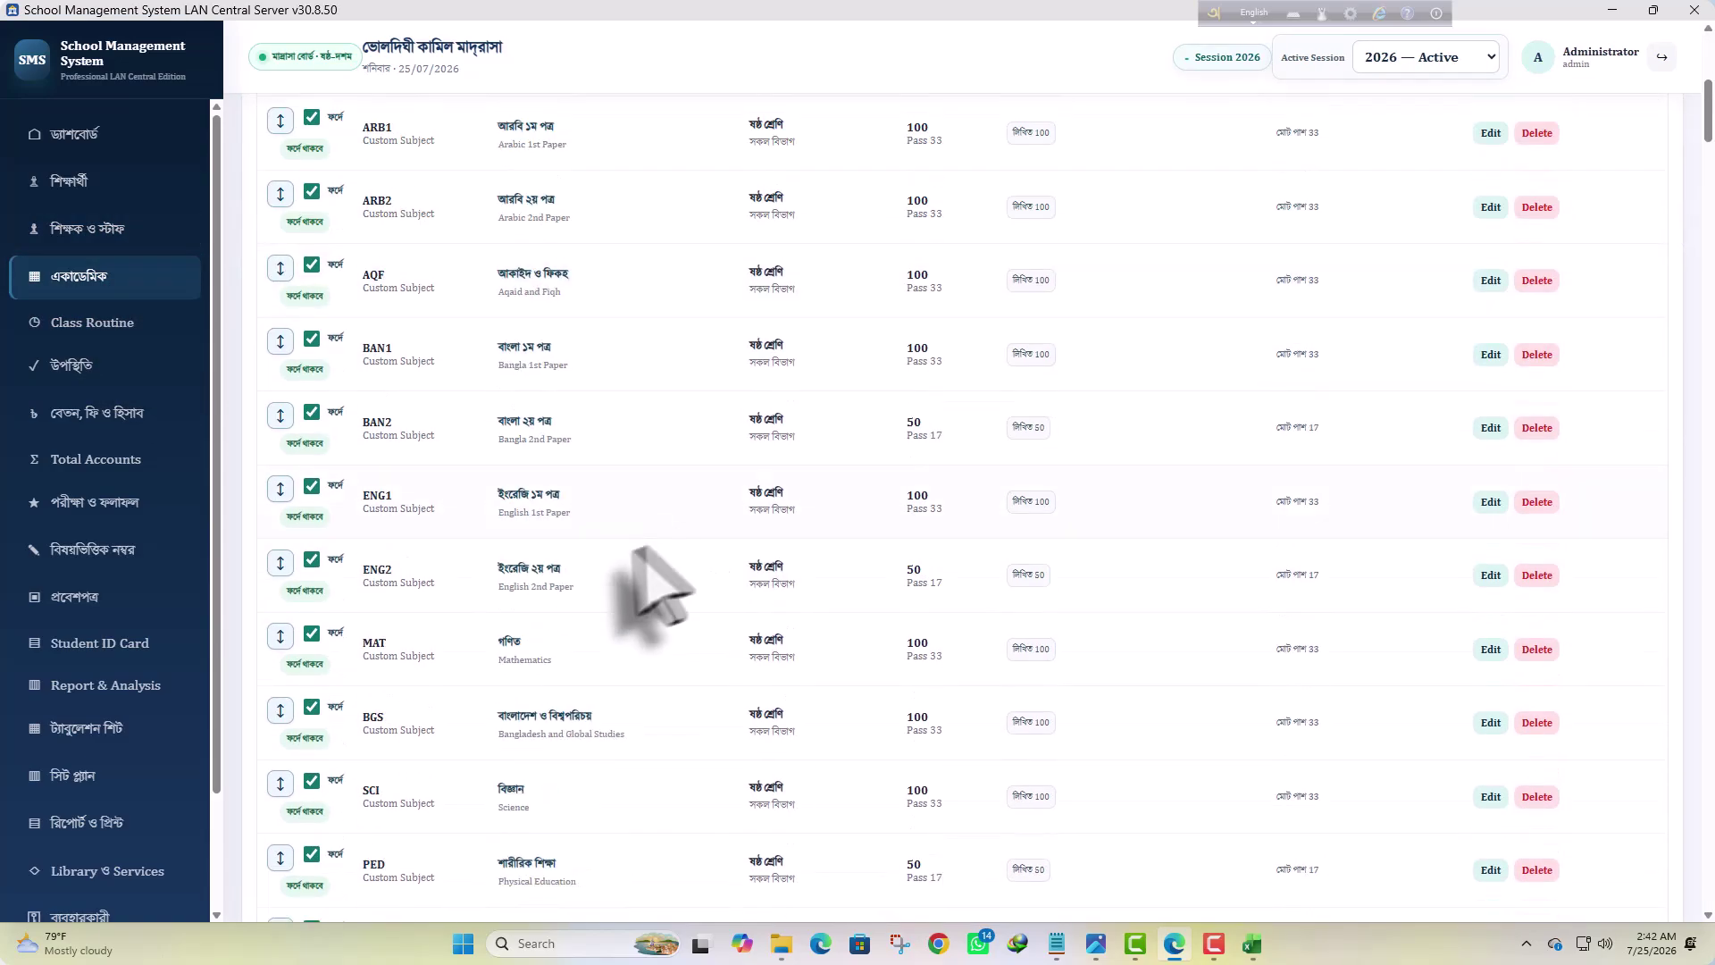
scroll(514, 652, "down", 3)
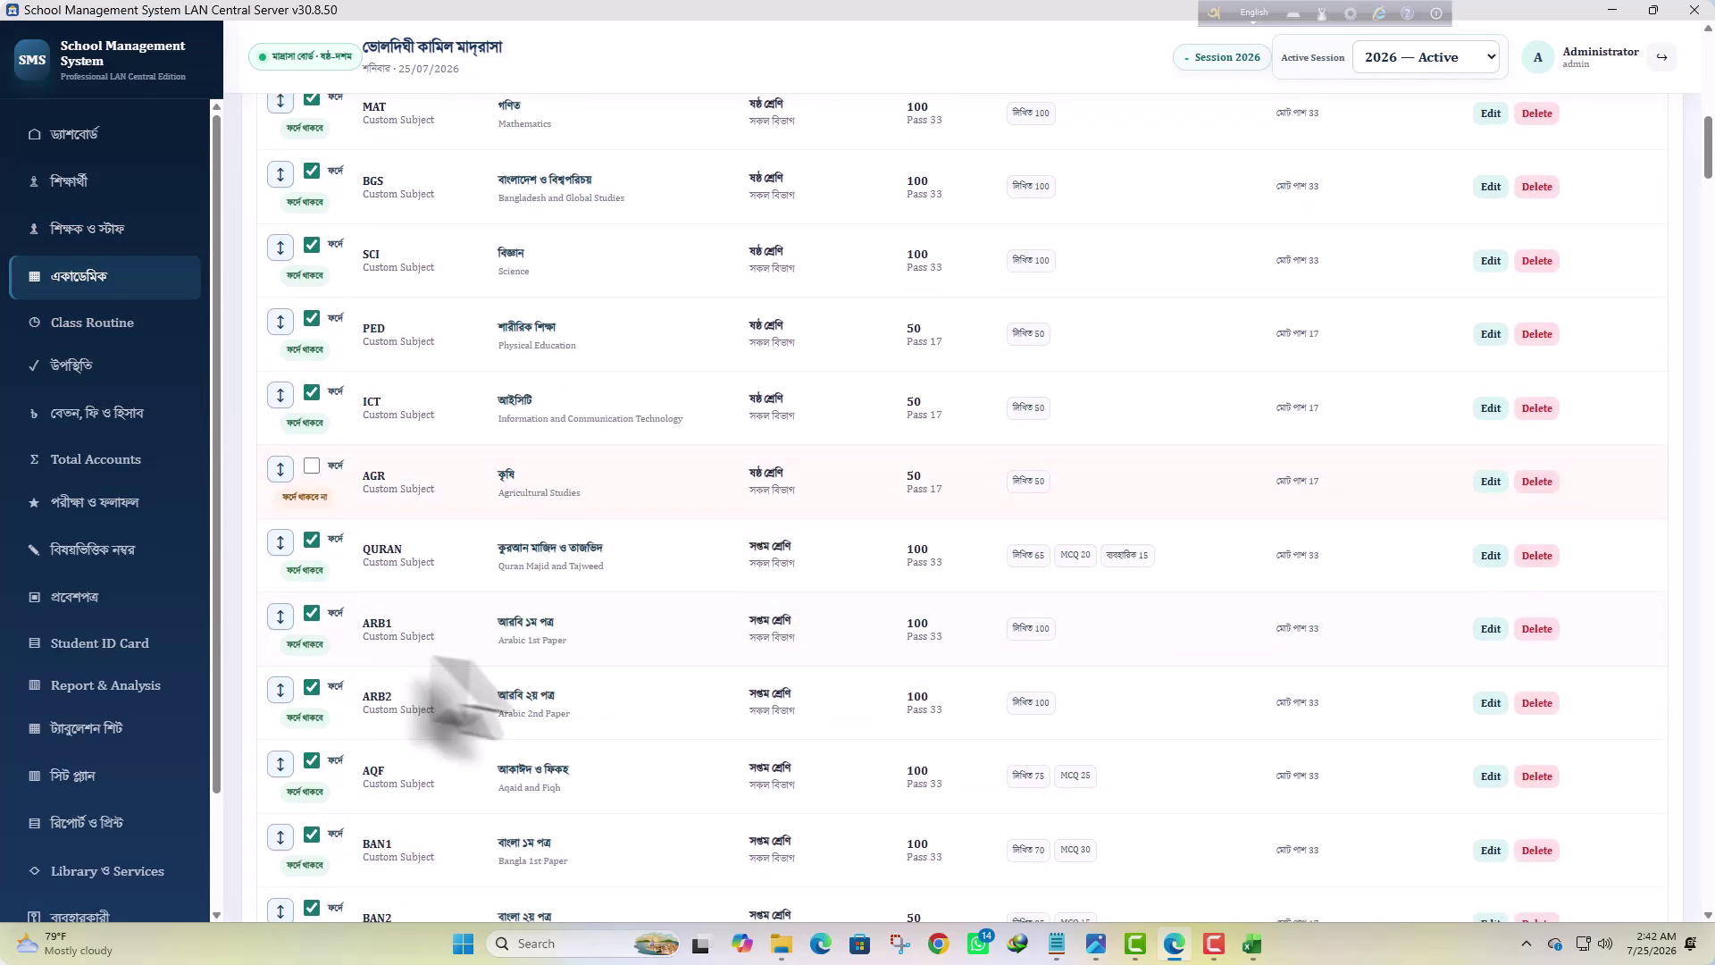
scroll(335, 768, "down", 4)
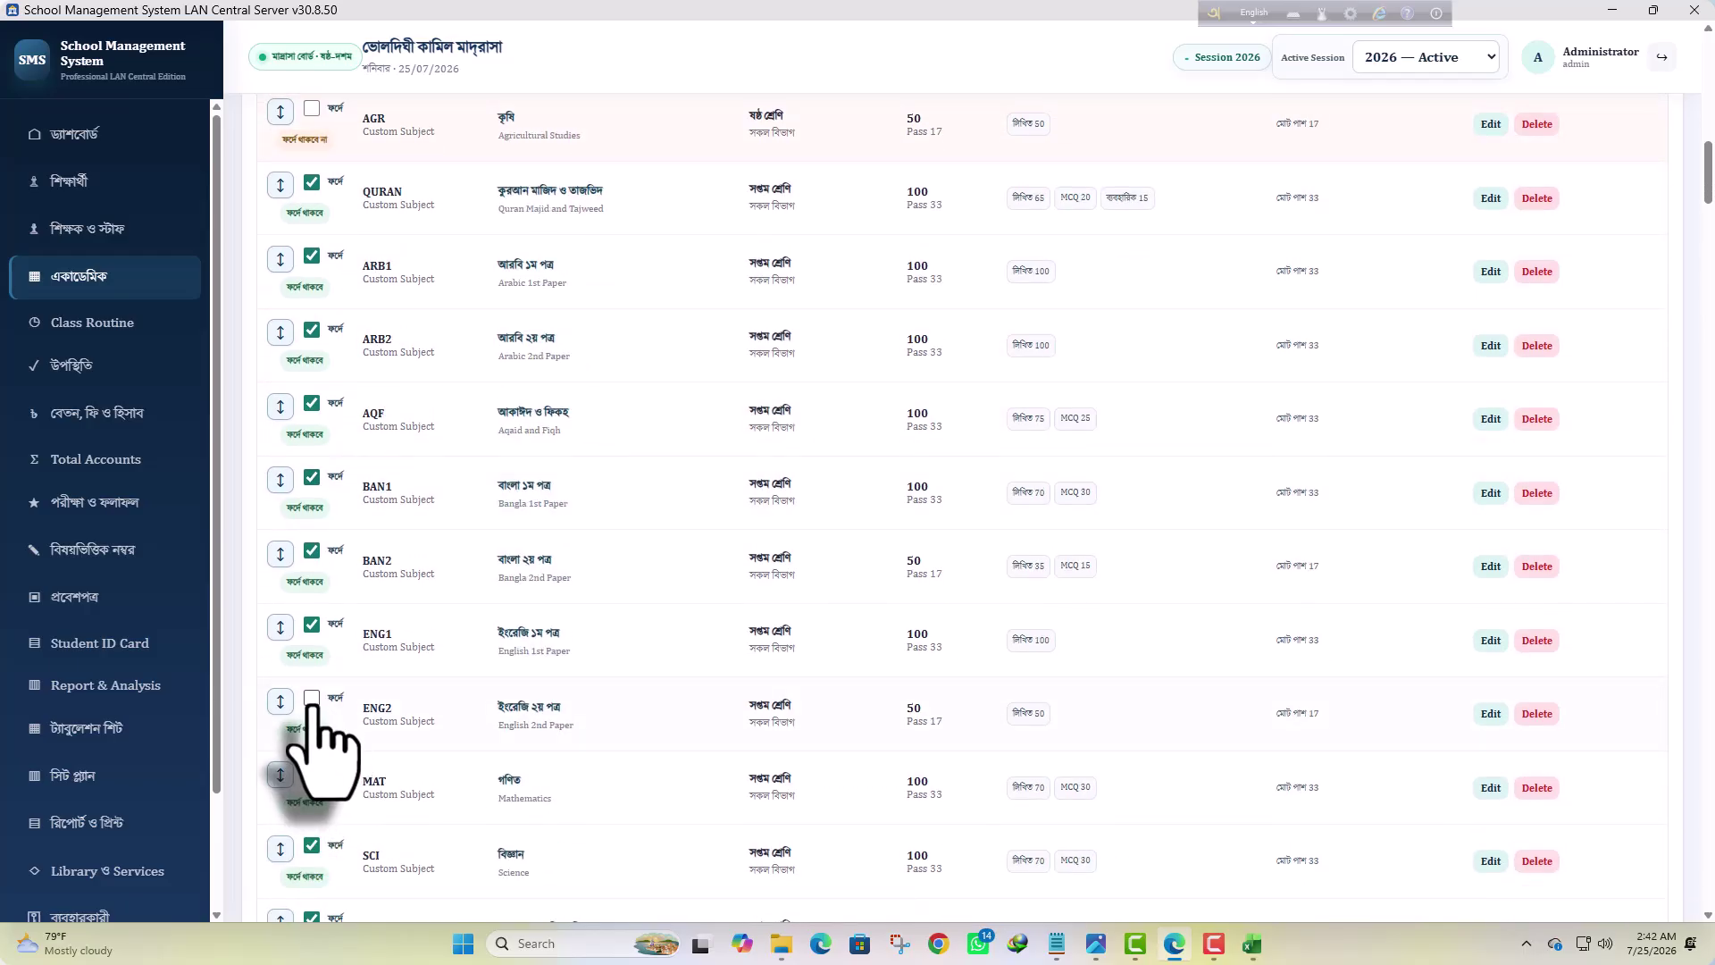
scroll(613, 613, "down", 6)
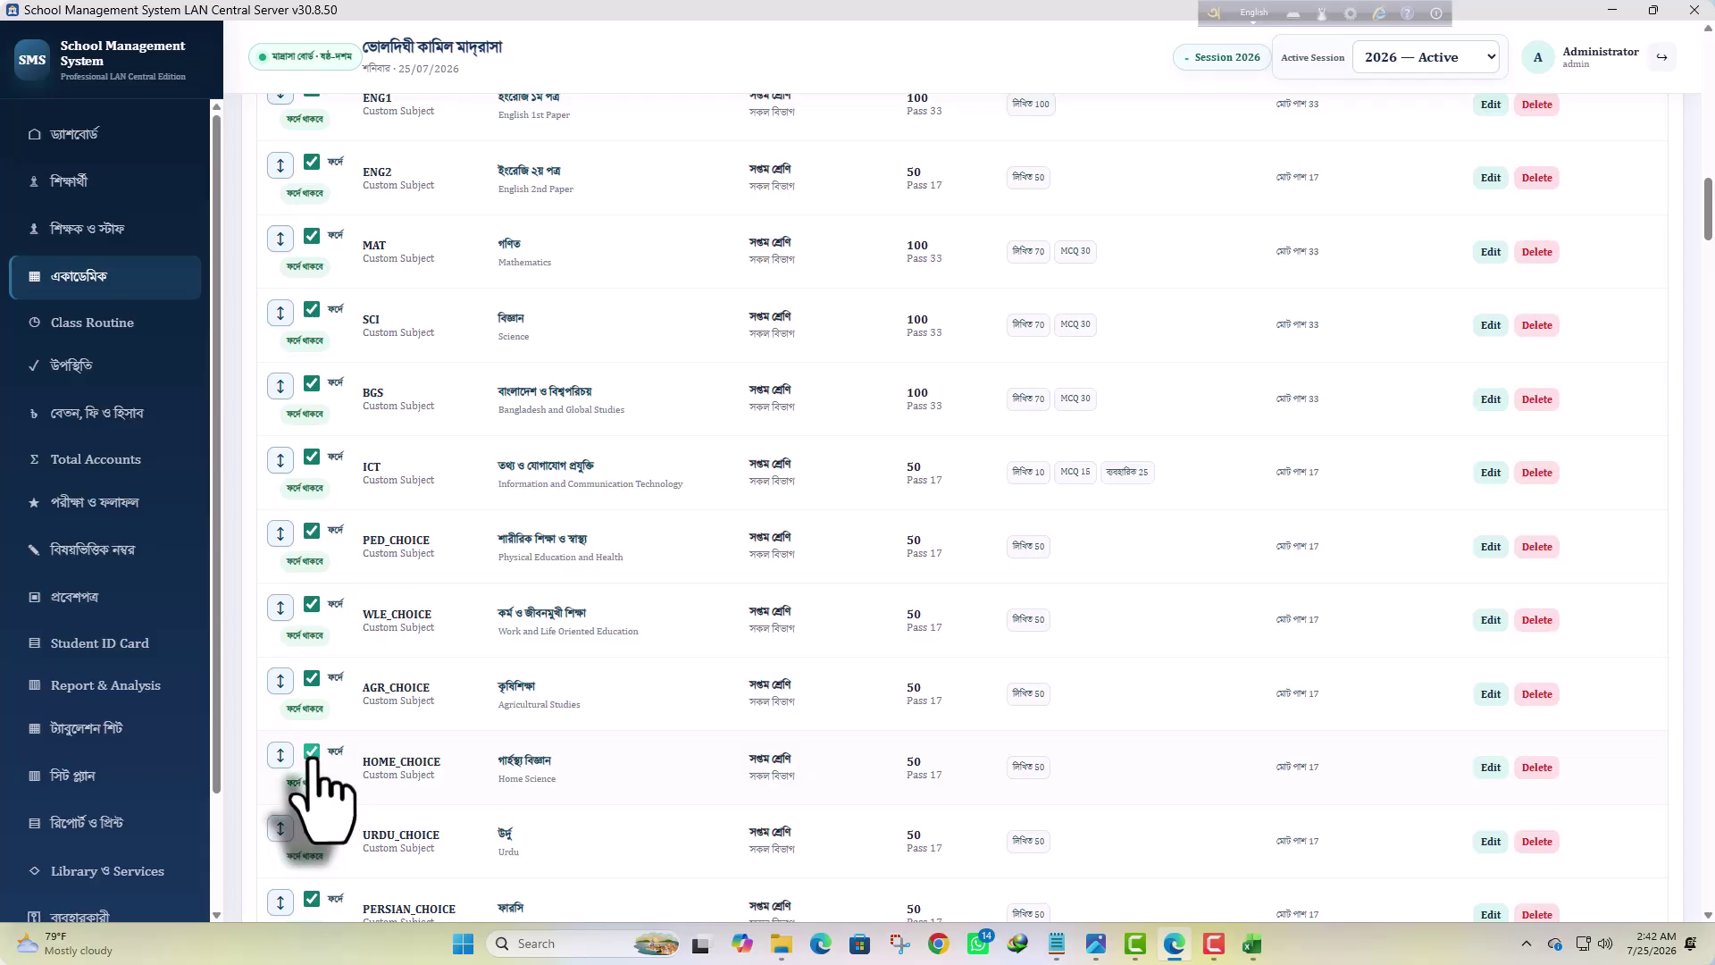
left_click(311, 753)
scroll(791, 540, "up", 9)
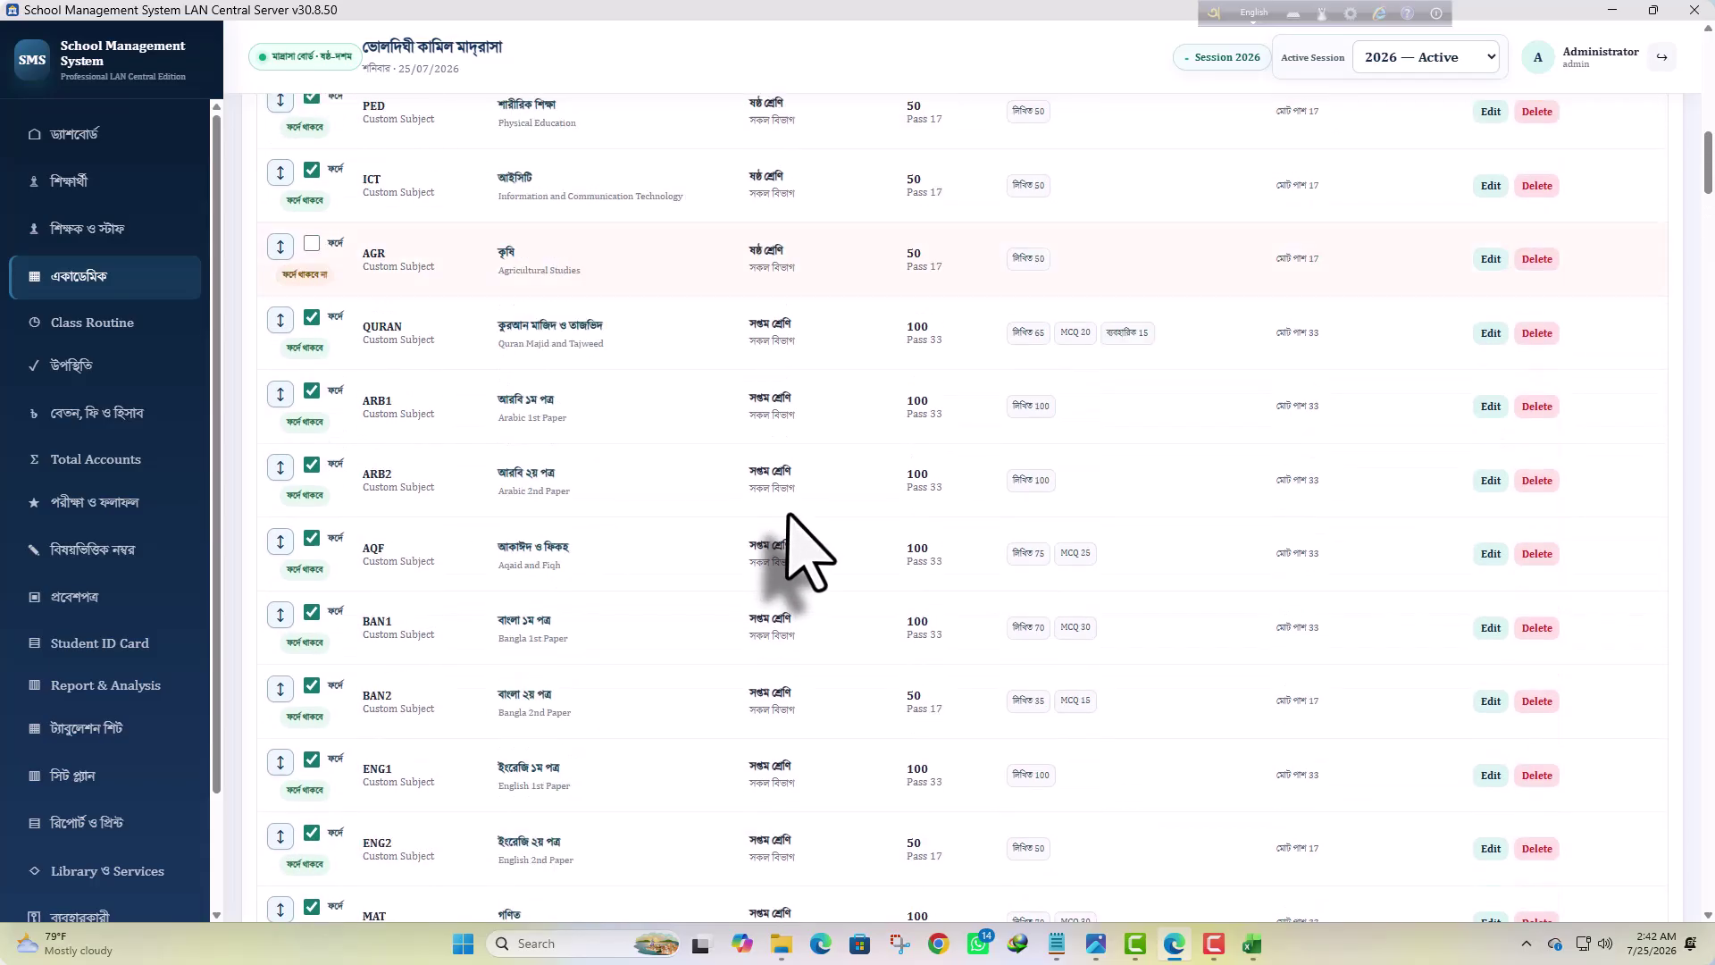
scroll(804, 549, "up", 10)
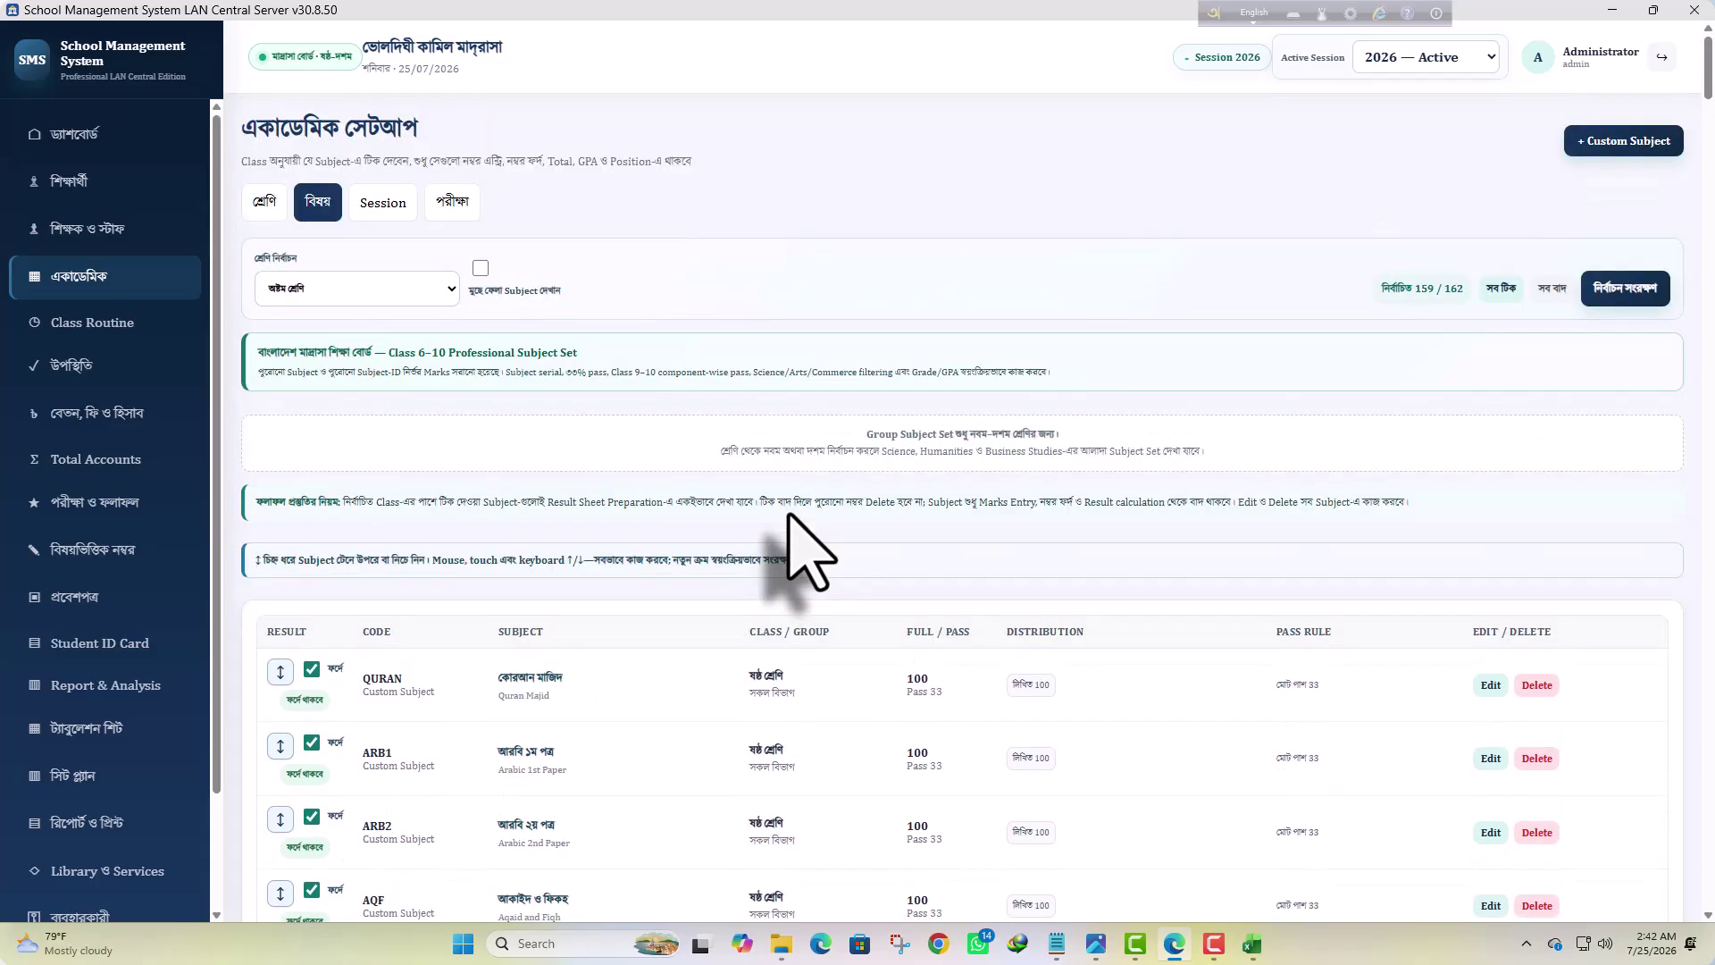
View the class routine timetable page and the daily attendance page
left_click(125, 338)
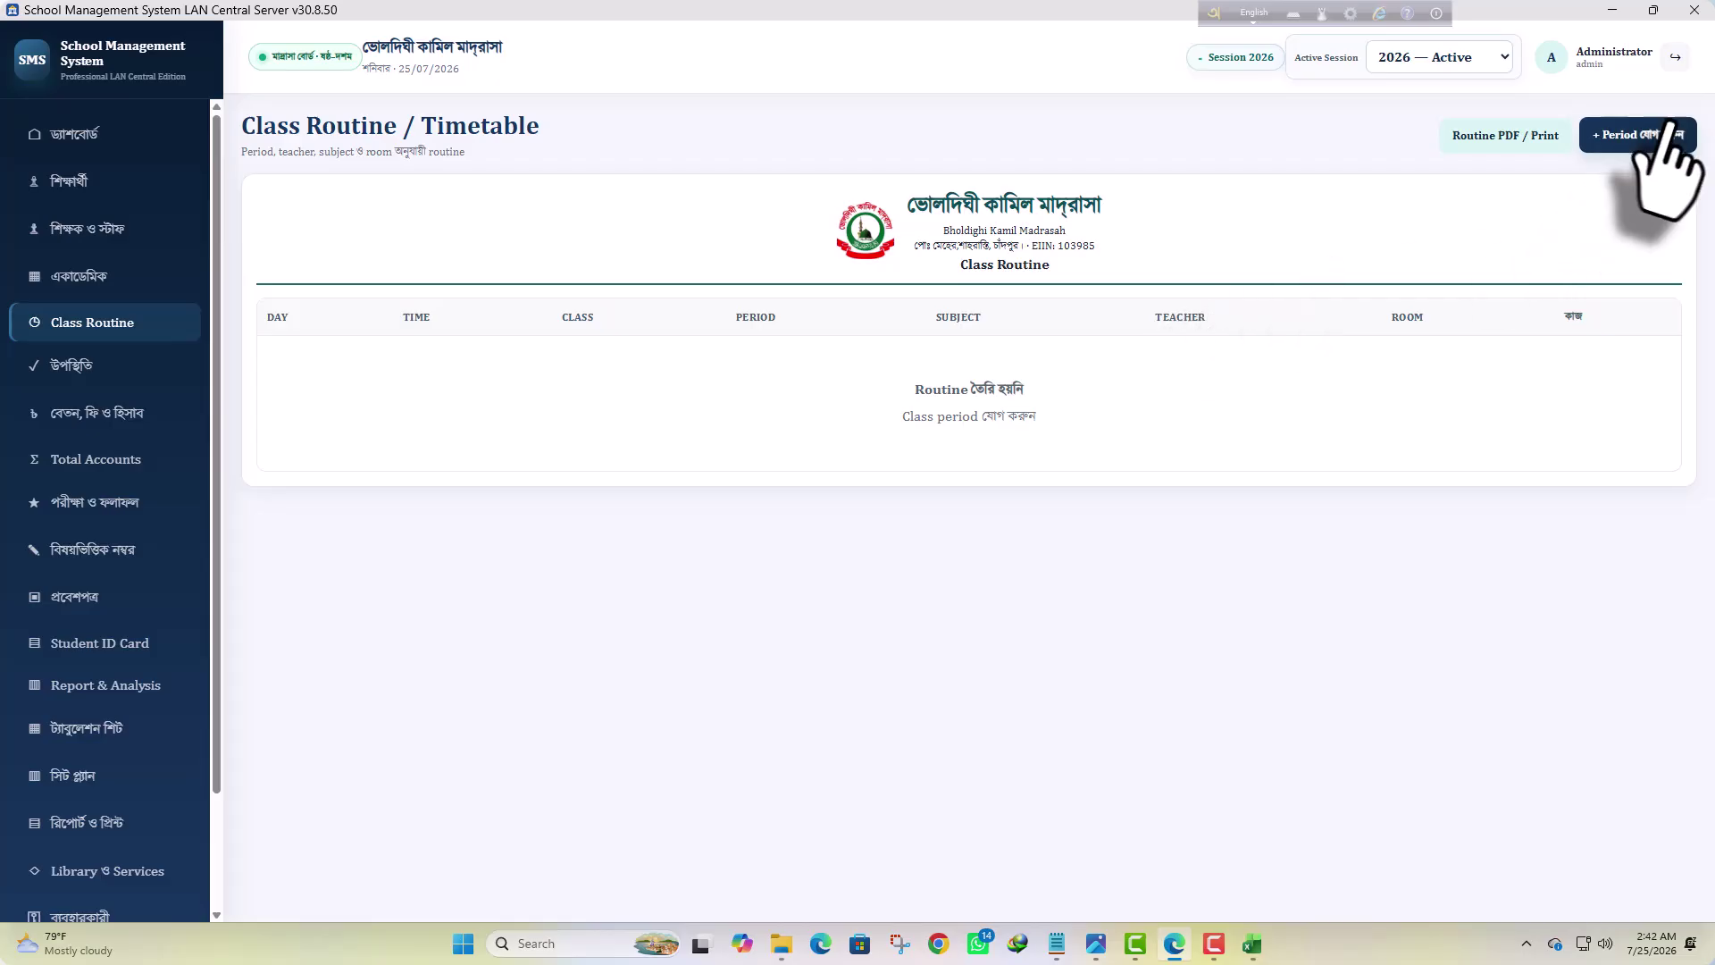
left_click(67, 365)
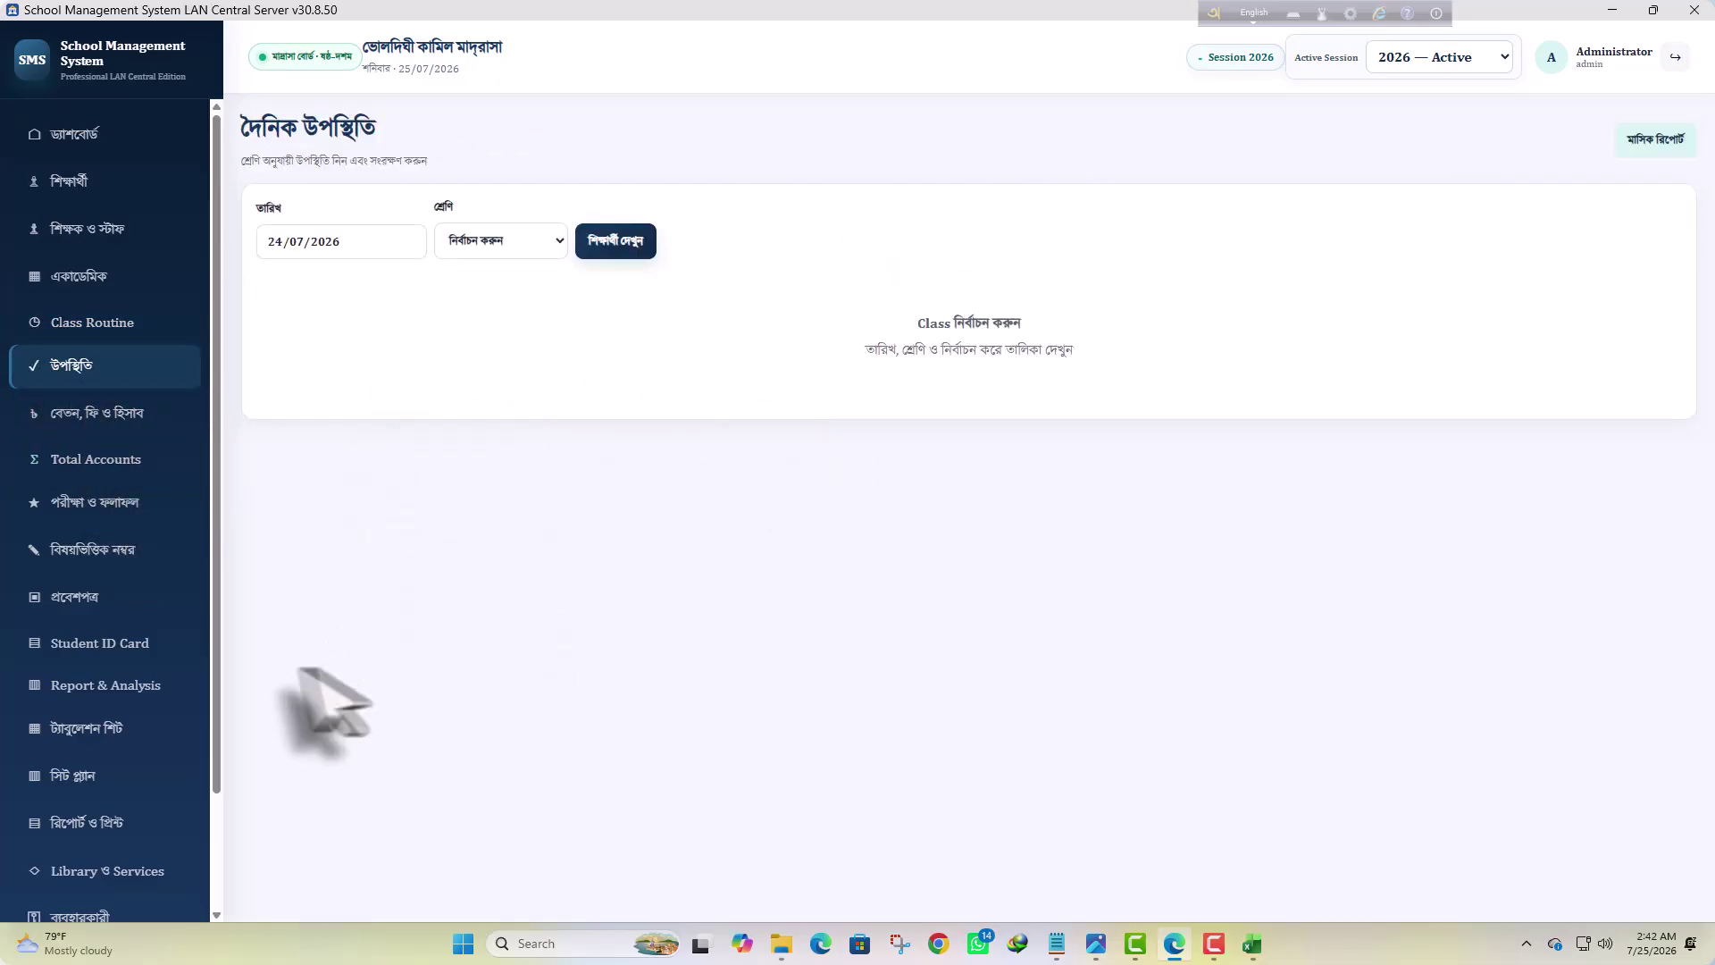
Open the student ID card page and preview the front and back card of the Class Six Roll 6 student
left_click(107, 644)
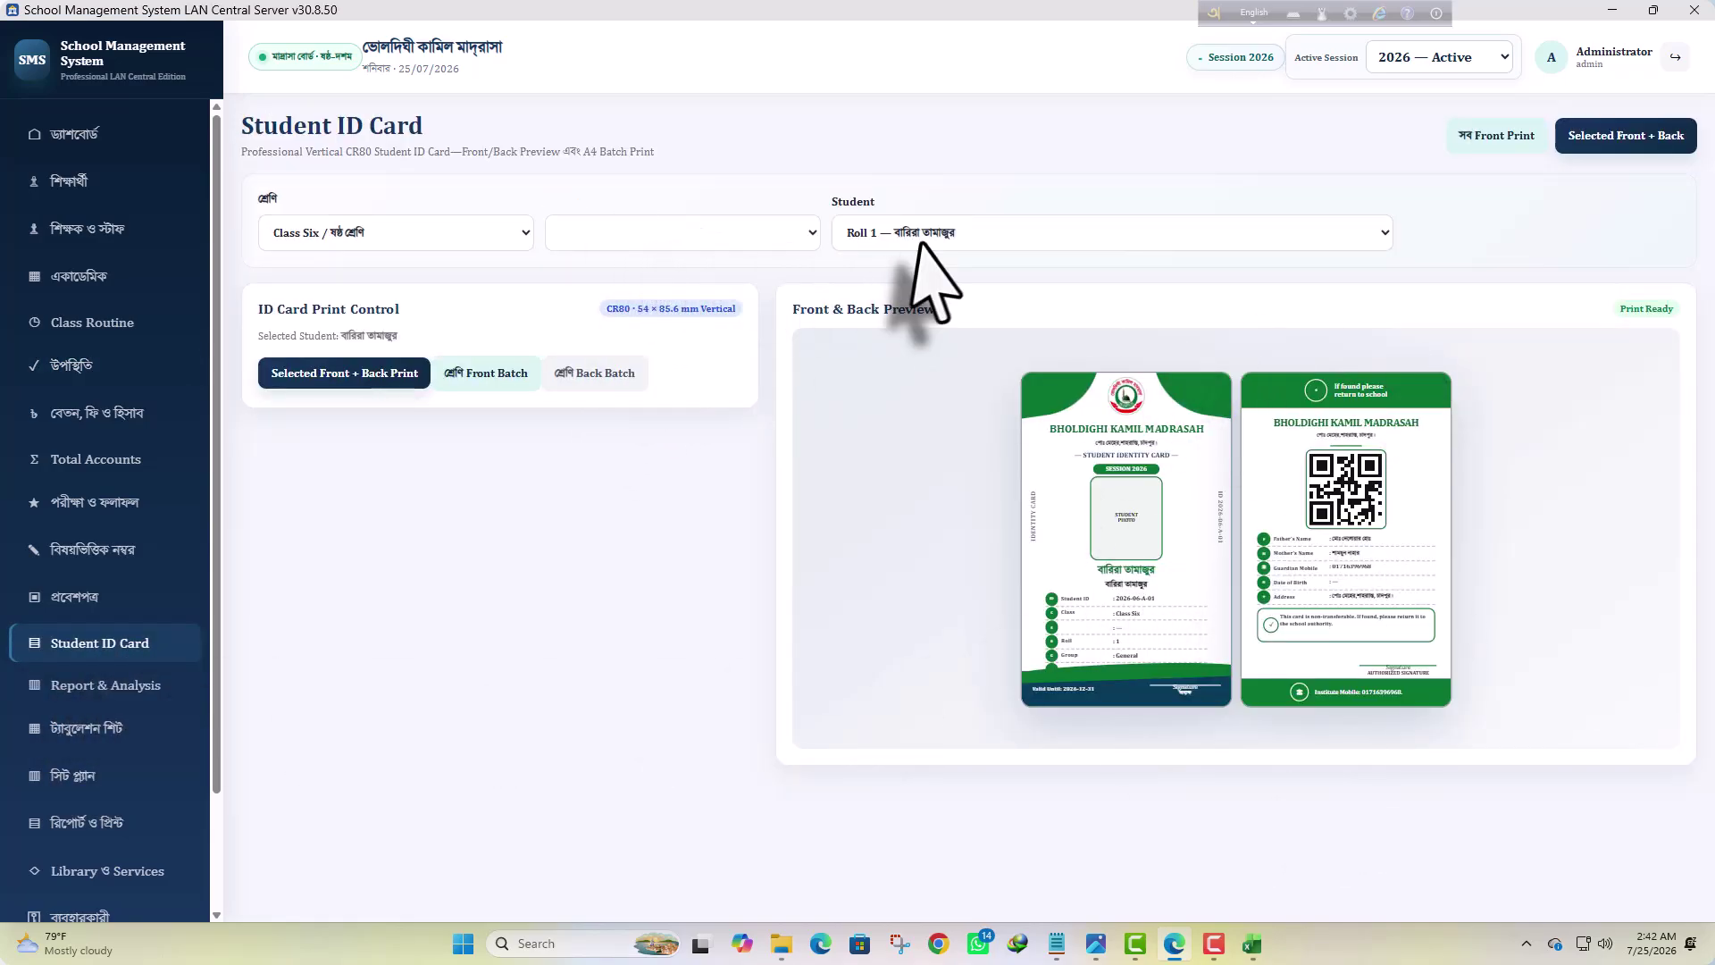
left_click(886, 242)
left_click(918, 367)
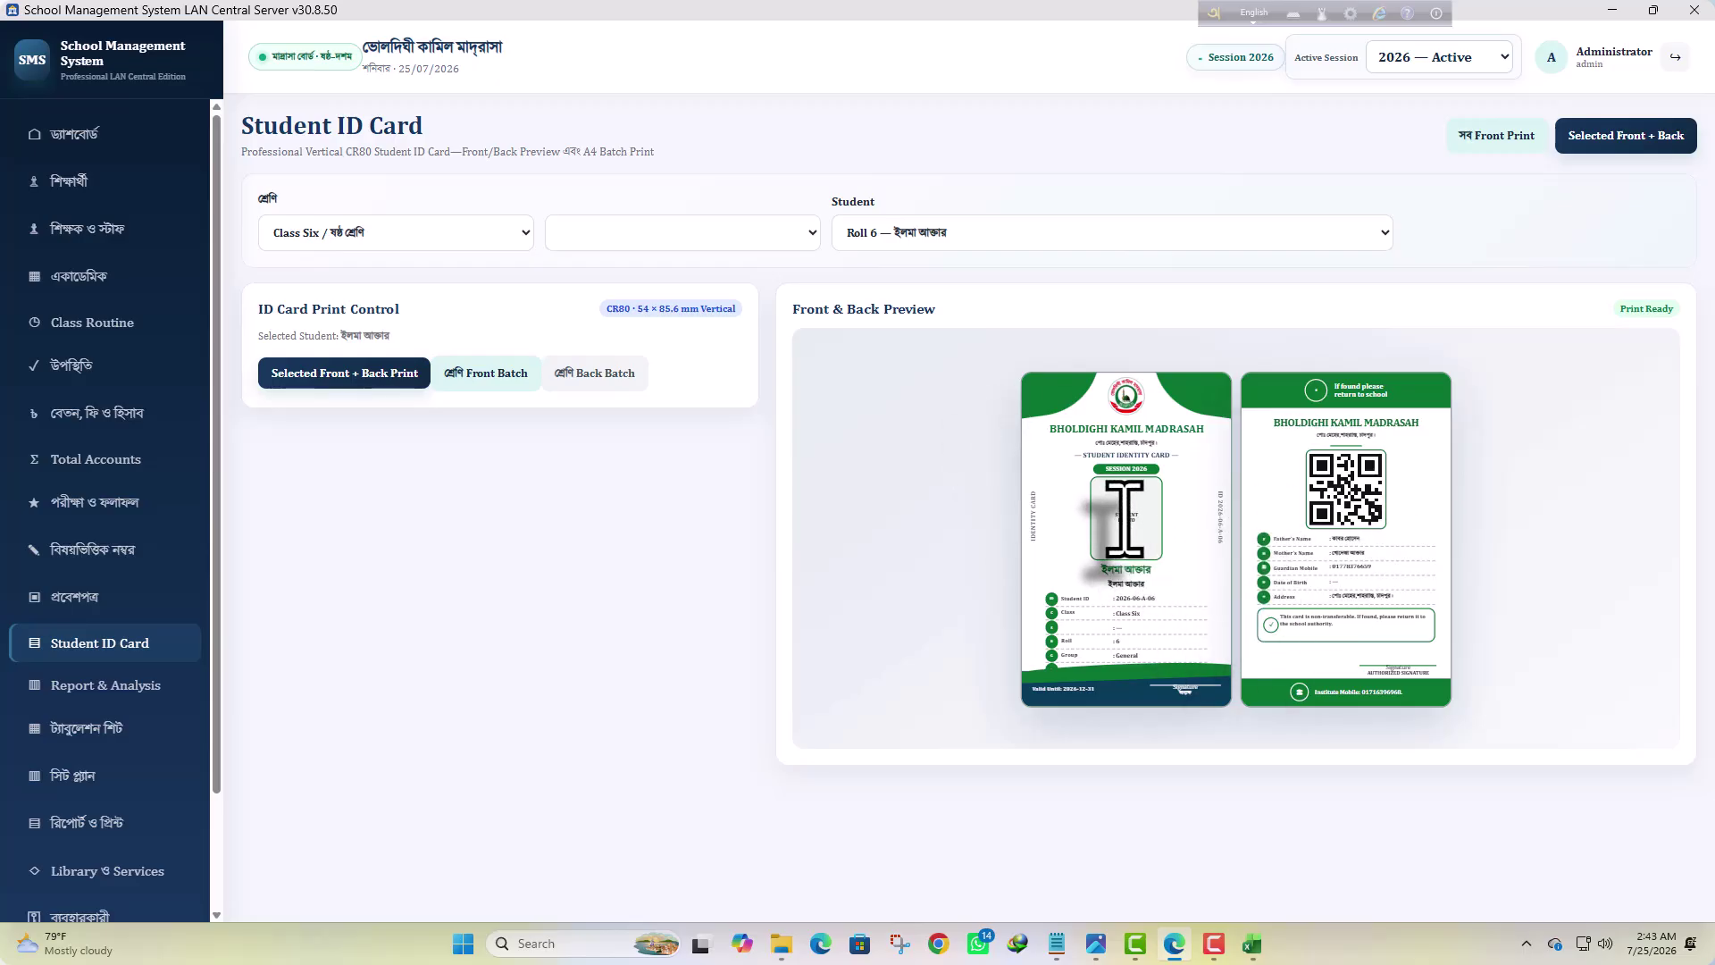
Open the individual seat plan and look through the room and bench configuration and the student seat list
left_click(80, 776)
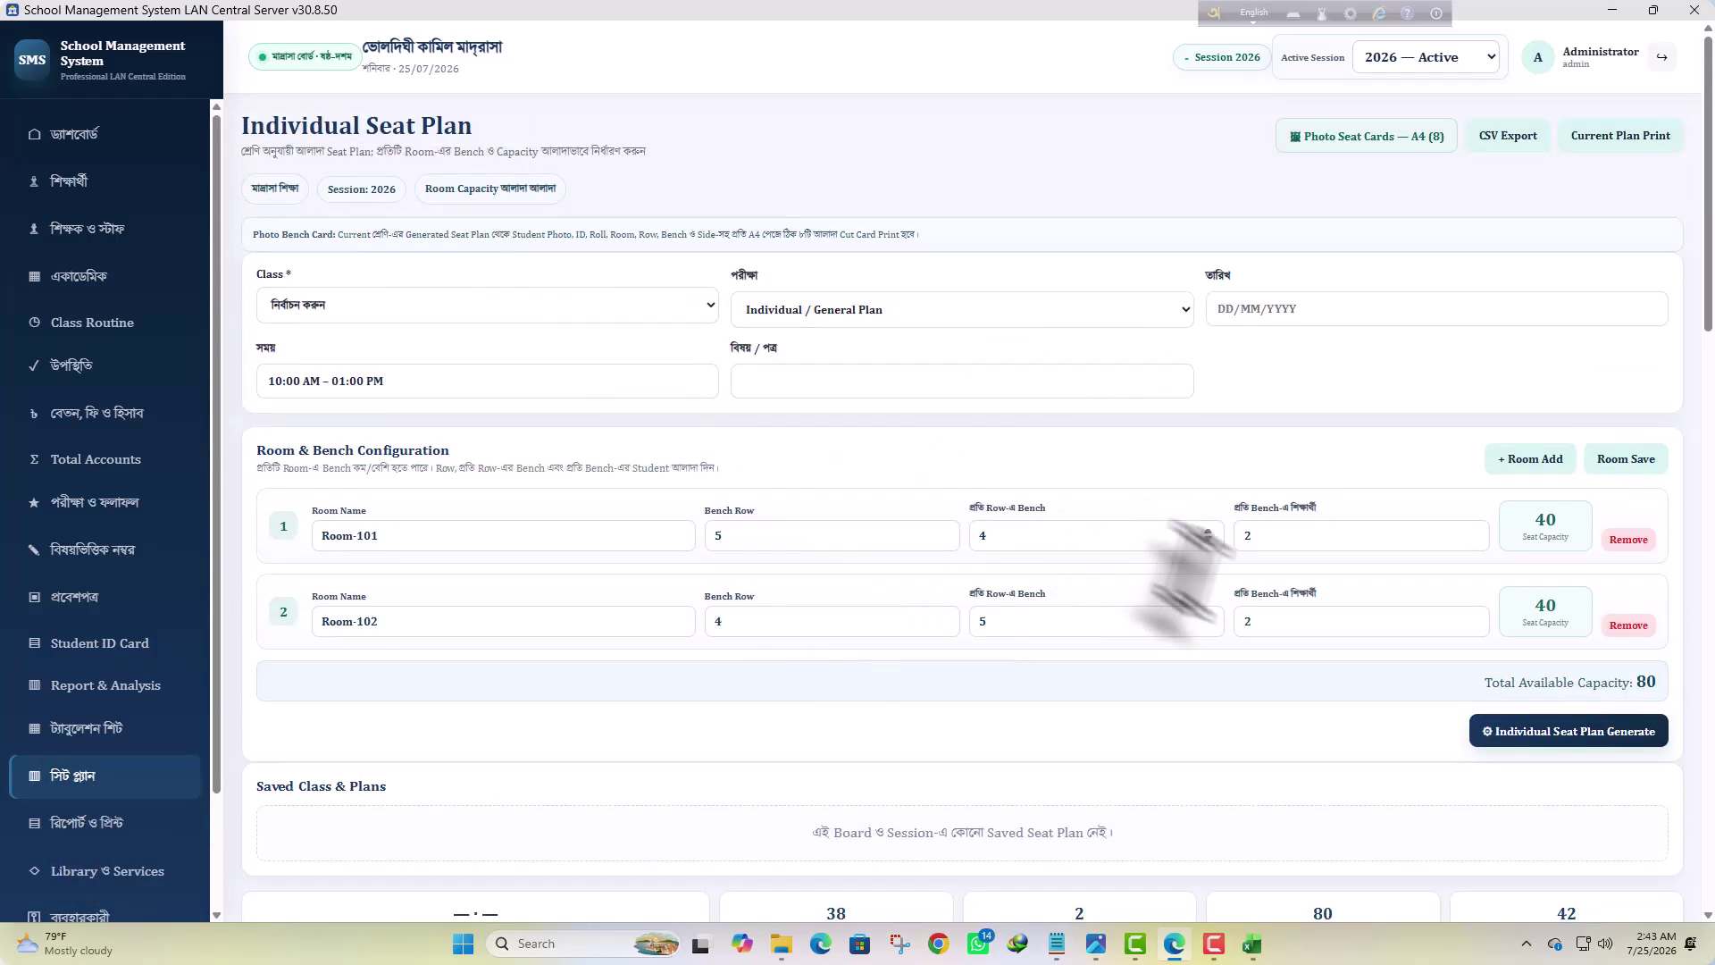
scroll(1162, 594, "down", 6)
scroll(893, 626, "down", 7)
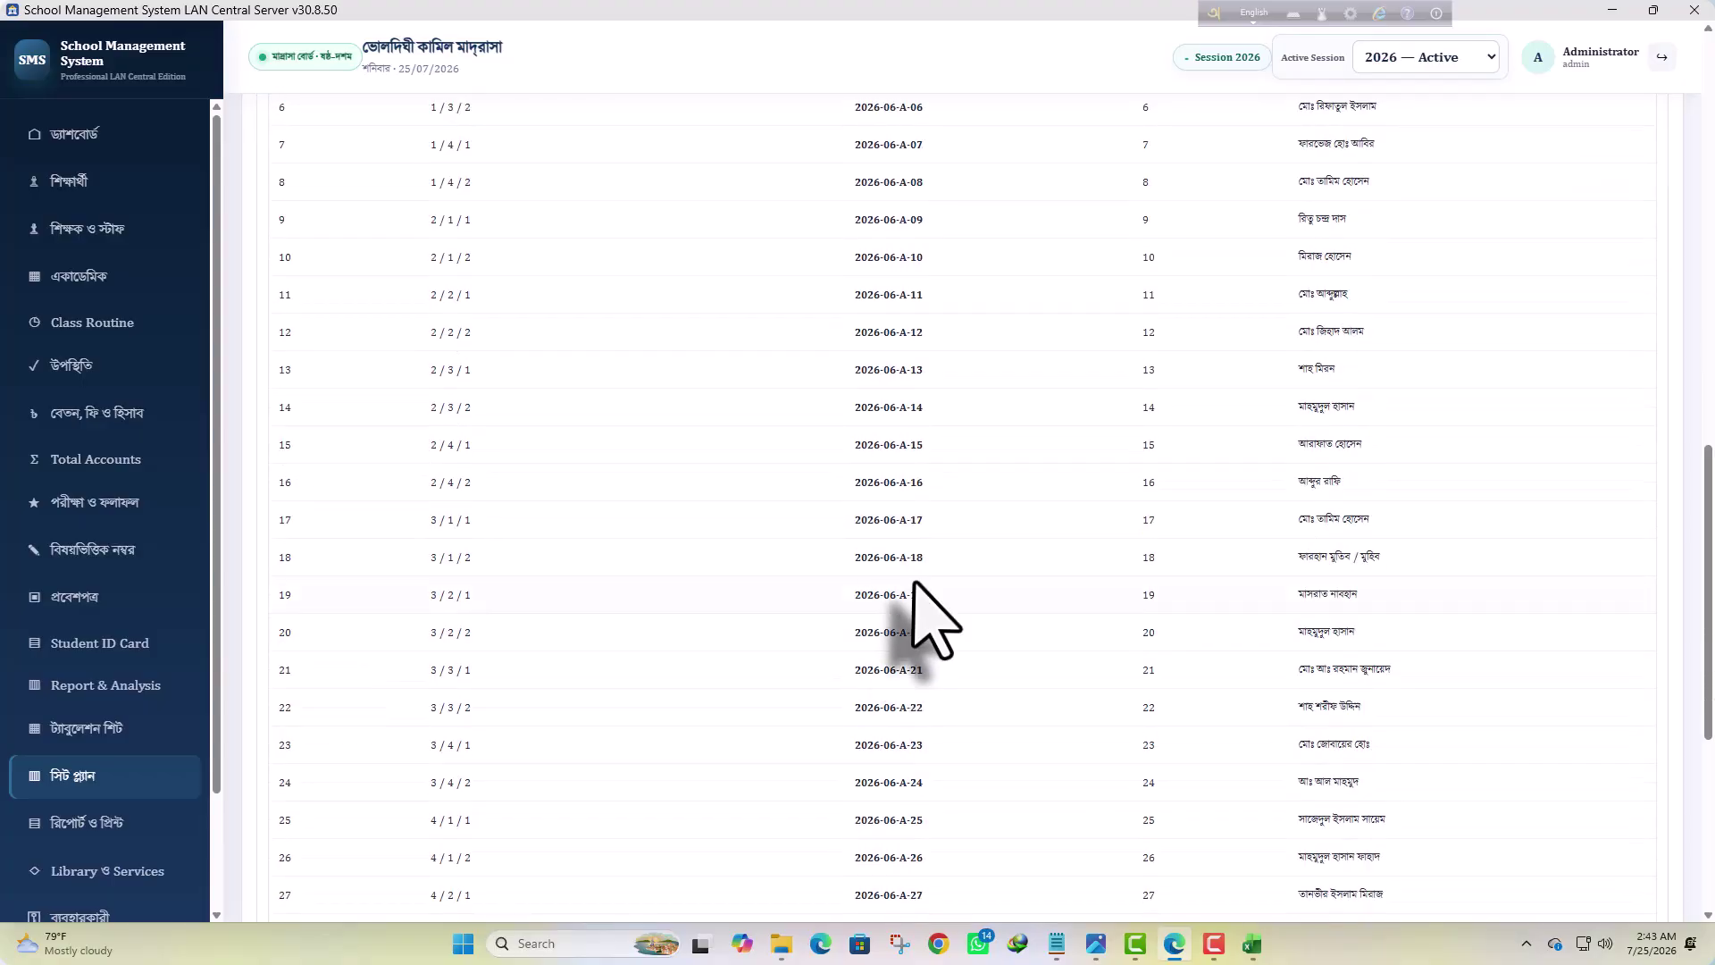
Open the report and print page, open the Subject-wise Marks report and look through the marks page it leads to
scroll(930, 613, "up", 8)
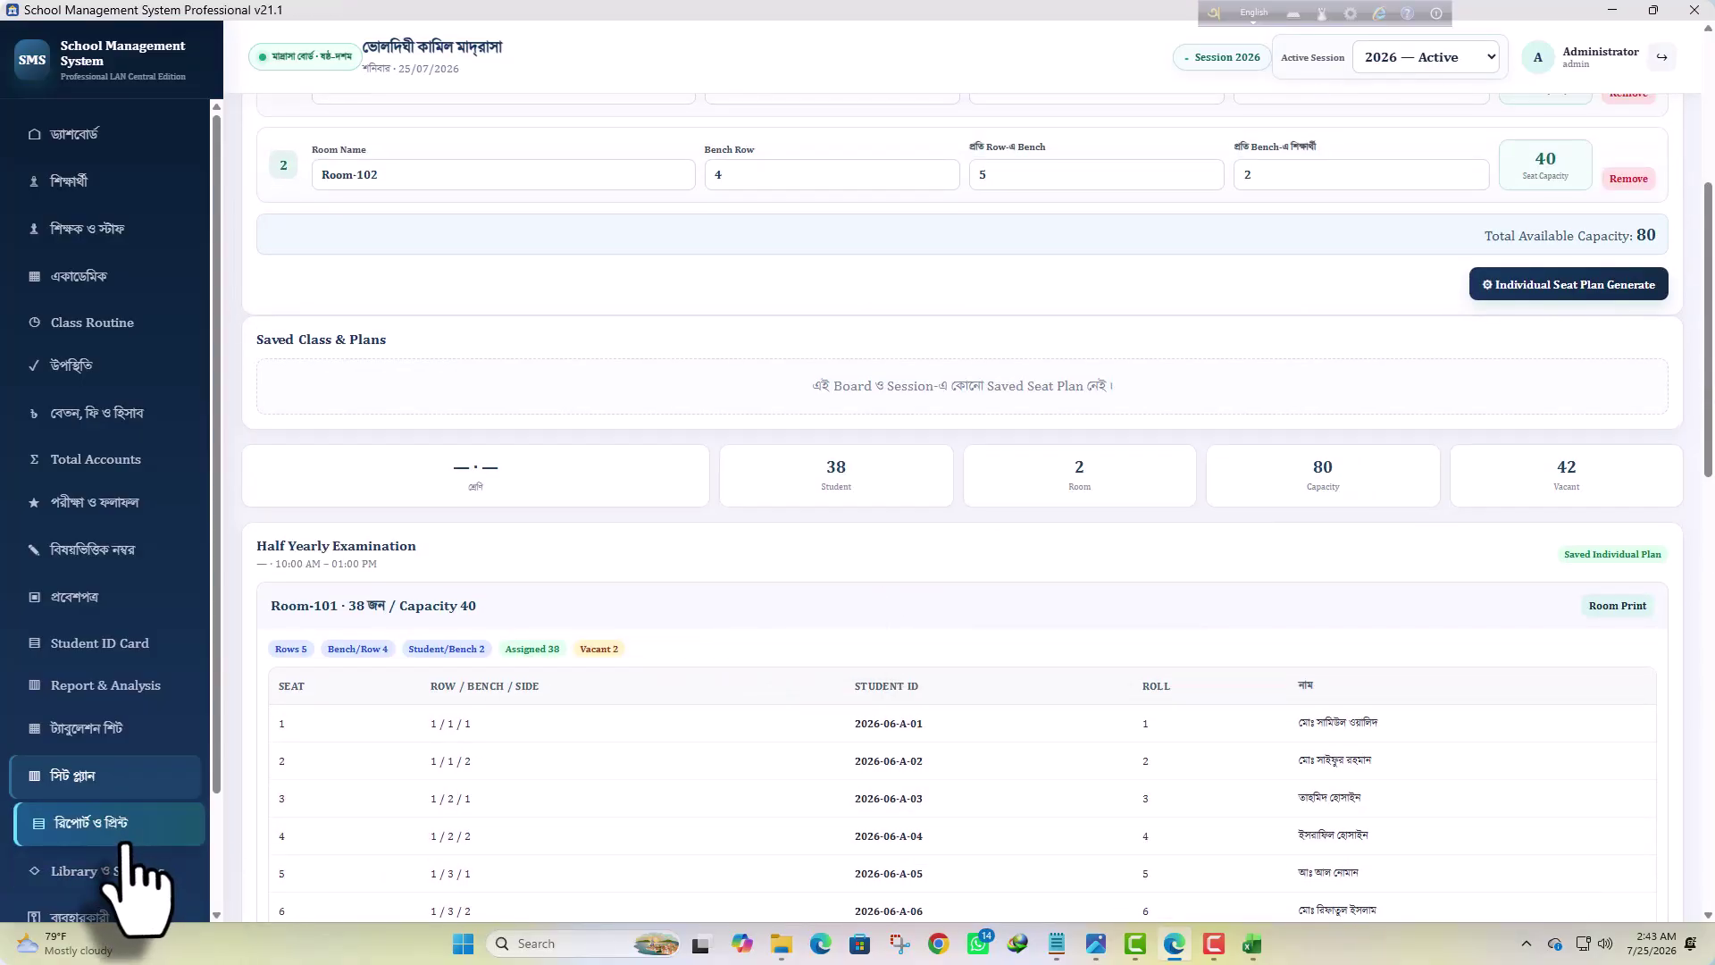
left_click(125, 840)
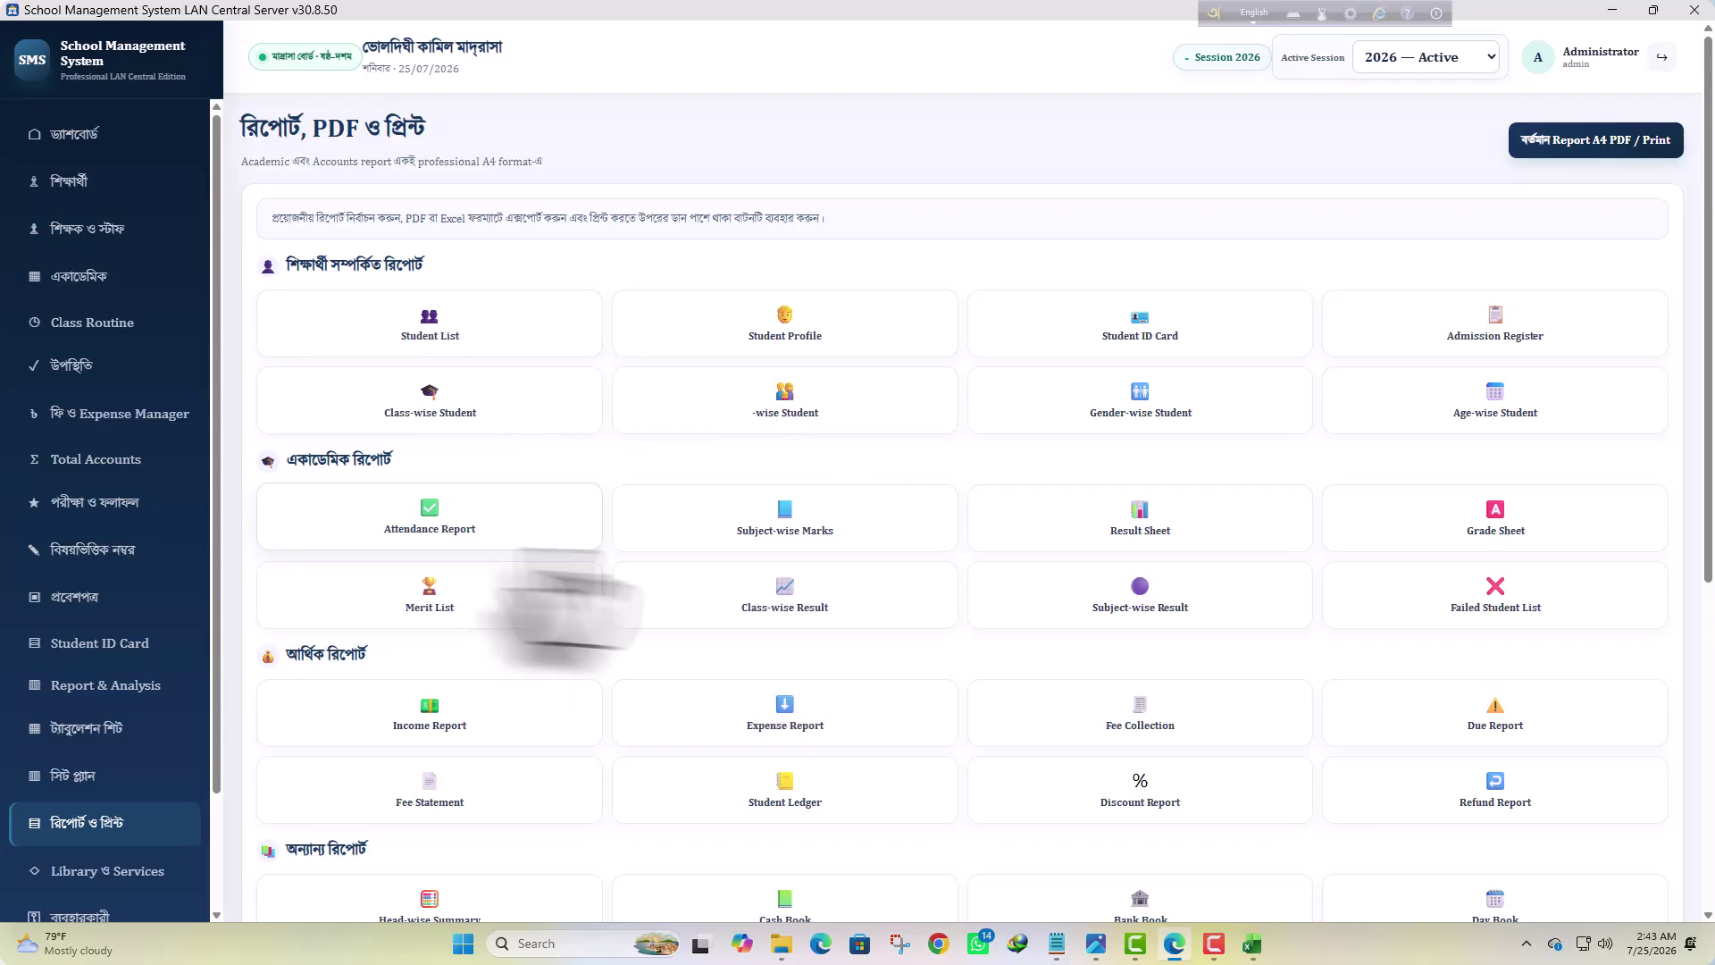
left_click(838, 545)
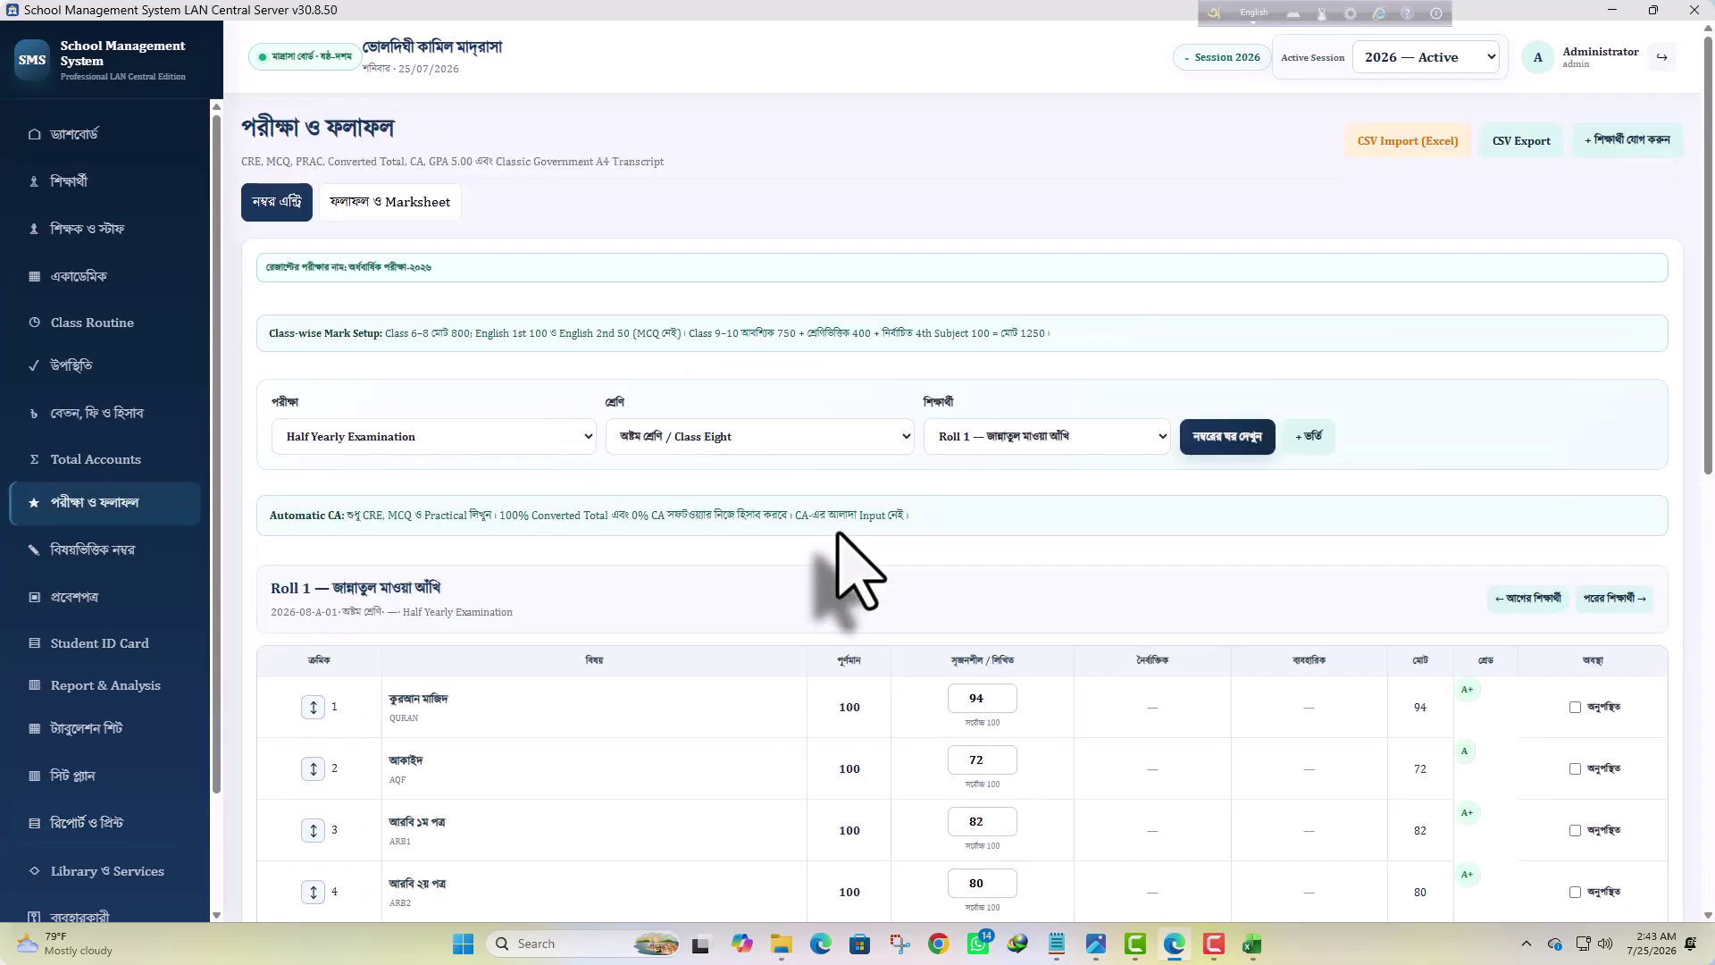
scroll(970, 589, "down", 5)
scroll(974, 625, "up", 5)
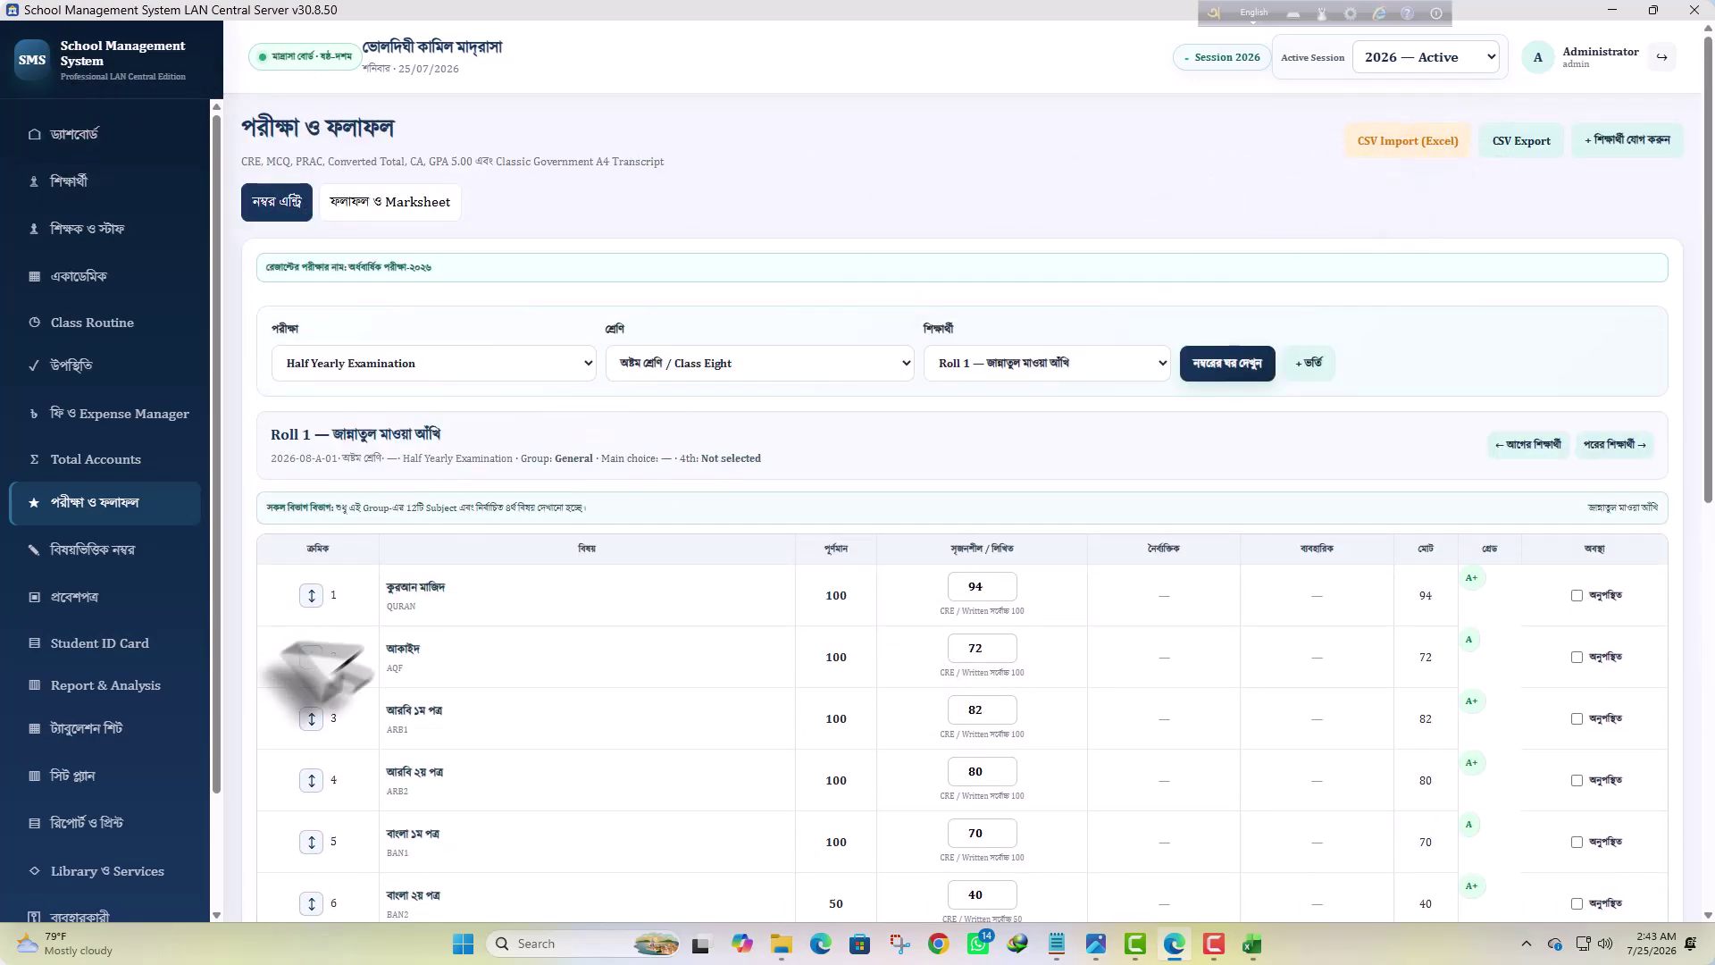
Return to the report and print page, open the Failed Student List and review the Class Eight Roll 1 marks and result summary
left_click(134, 831)
scroll(766, 631, "down", 3)
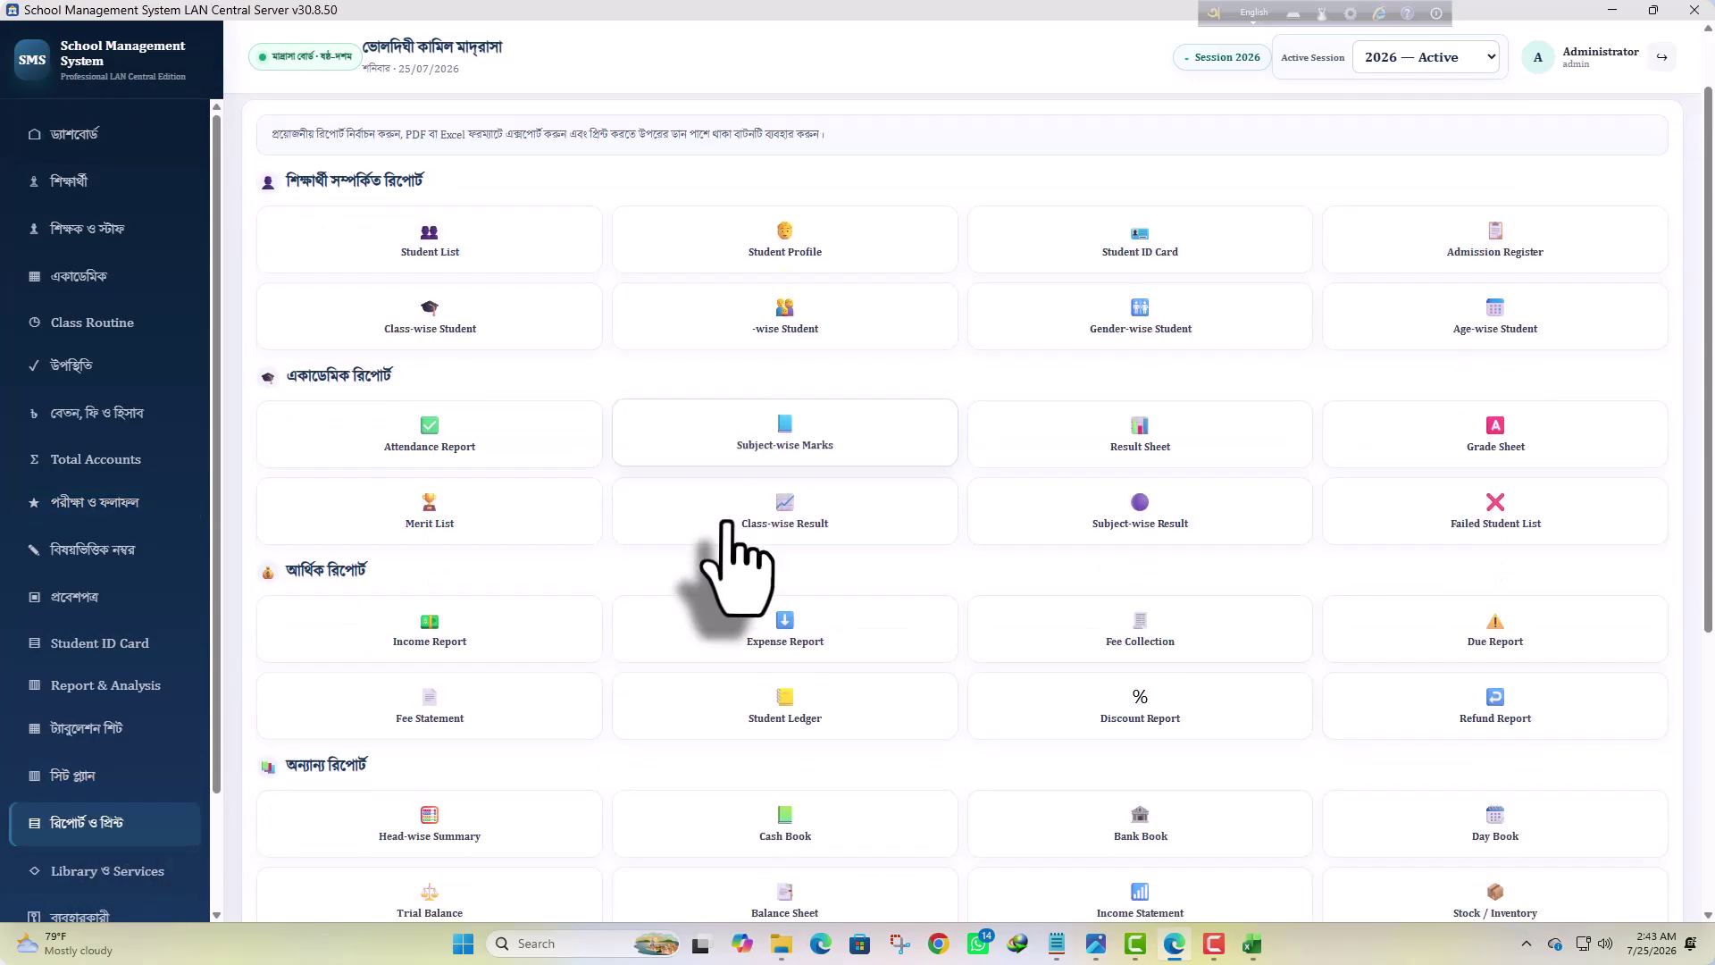
scroll(558, 679, "up", 3)
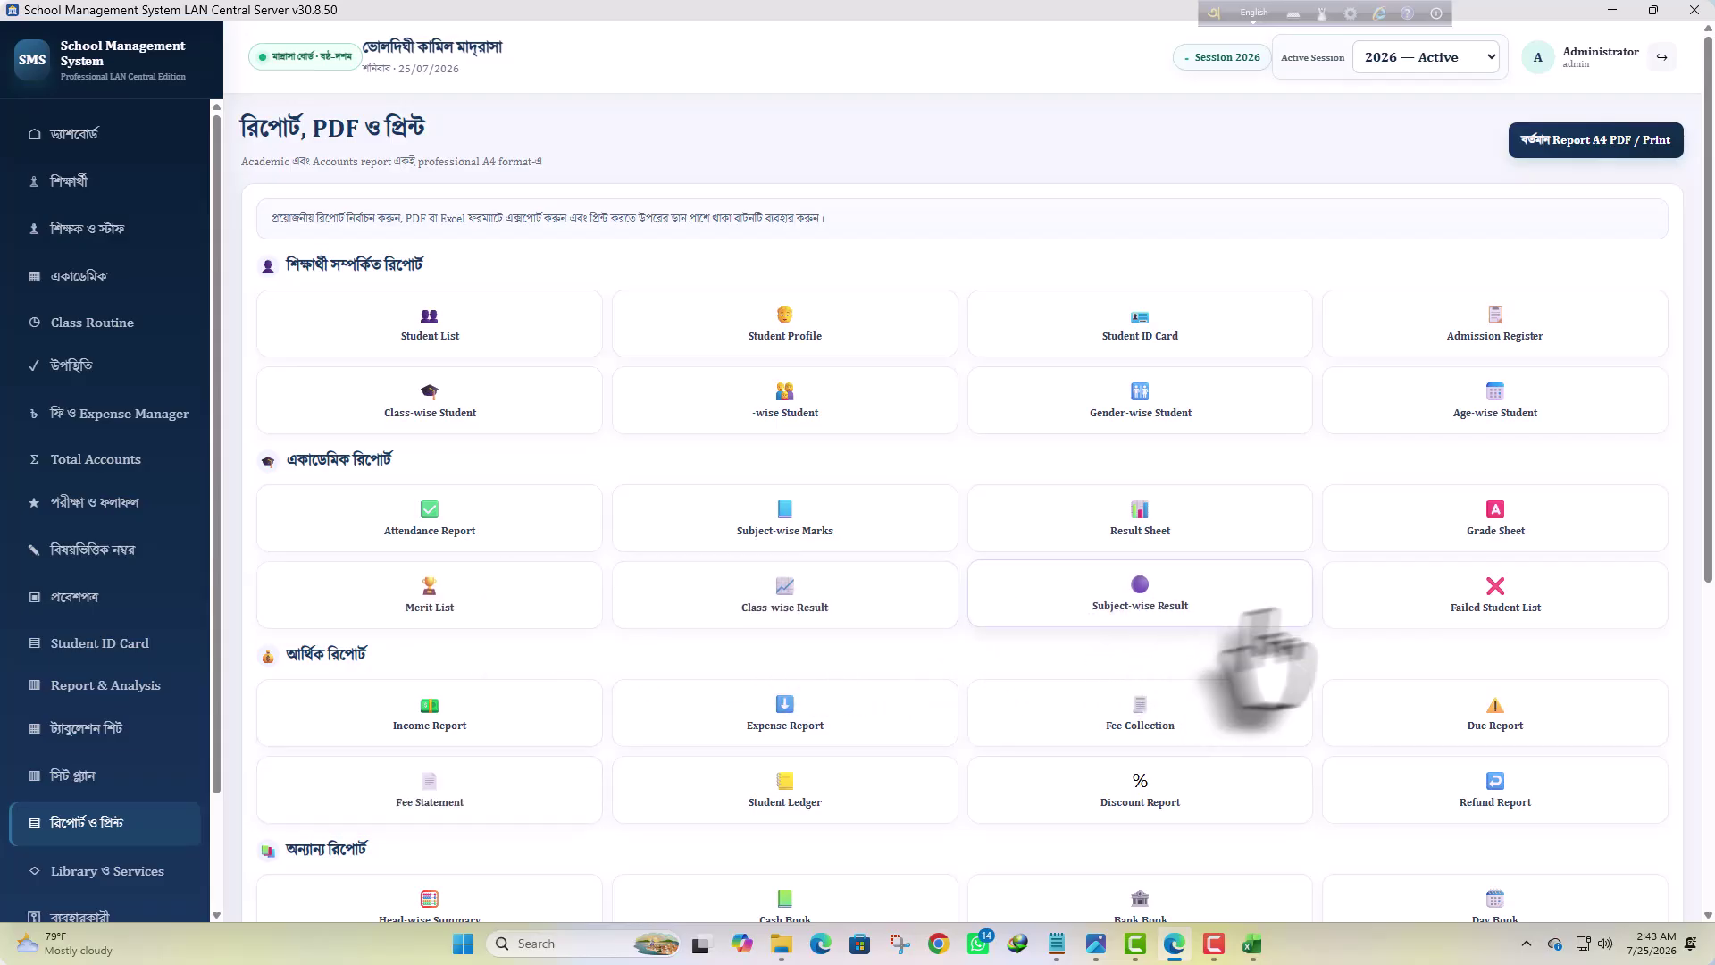
left_click(1502, 585)
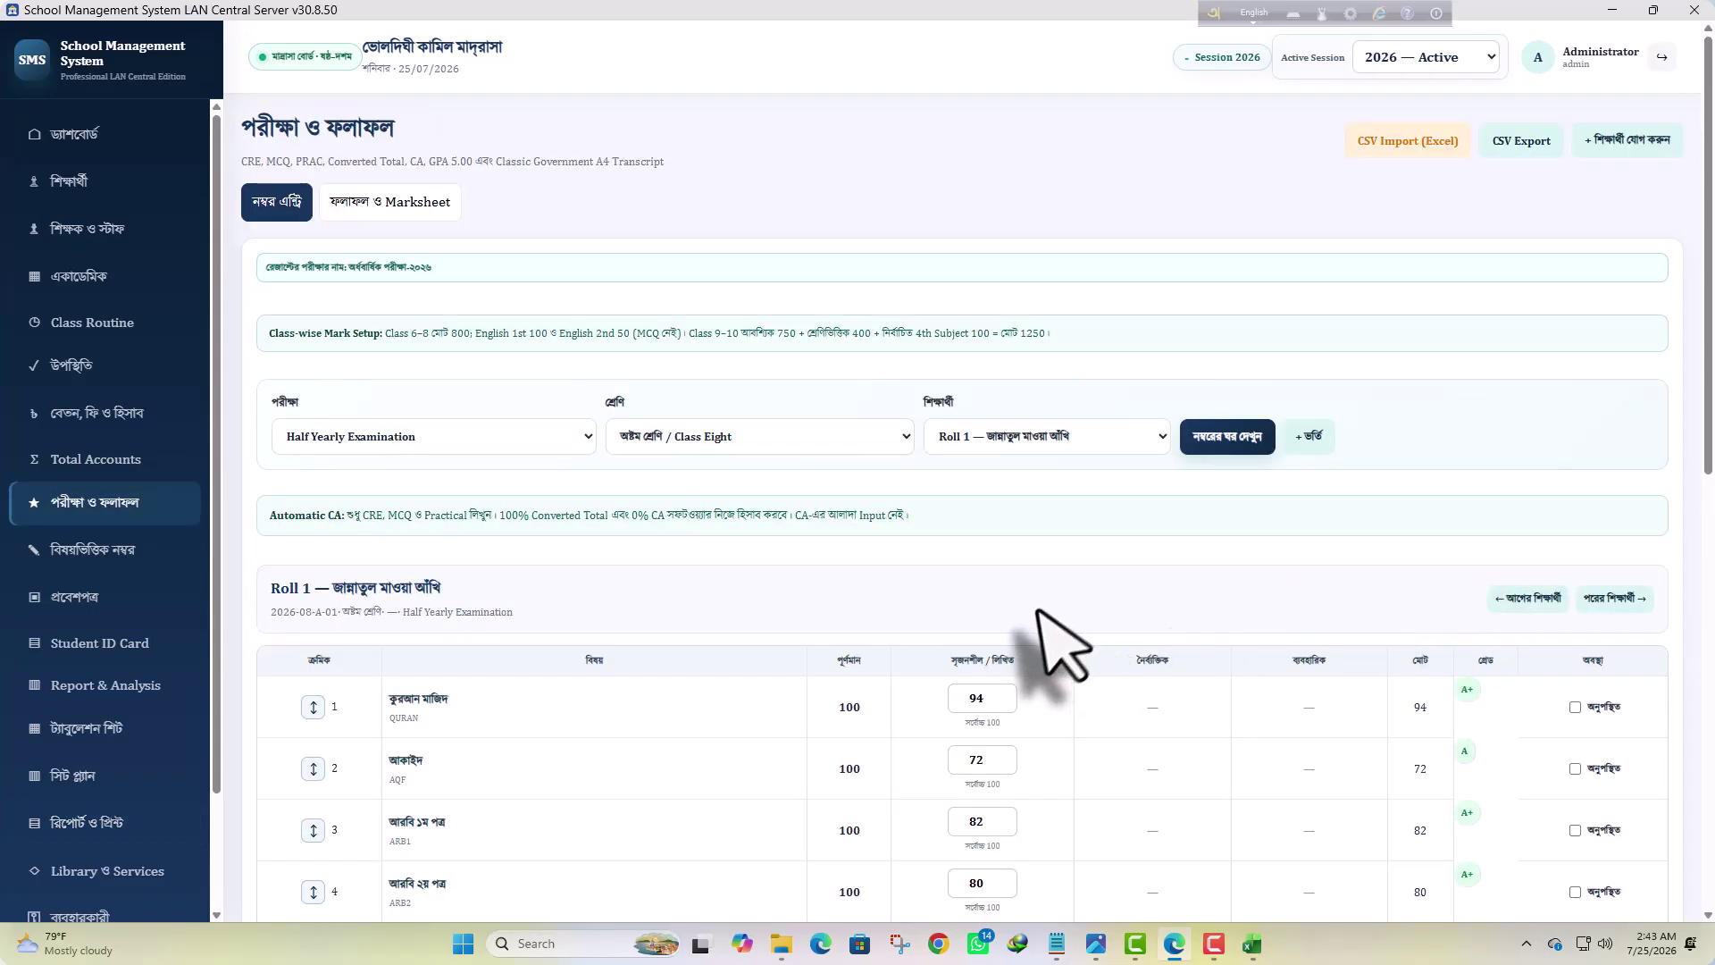
scroll(1039, 610, "down", 1)
scroll(855, 631, "down", 4)
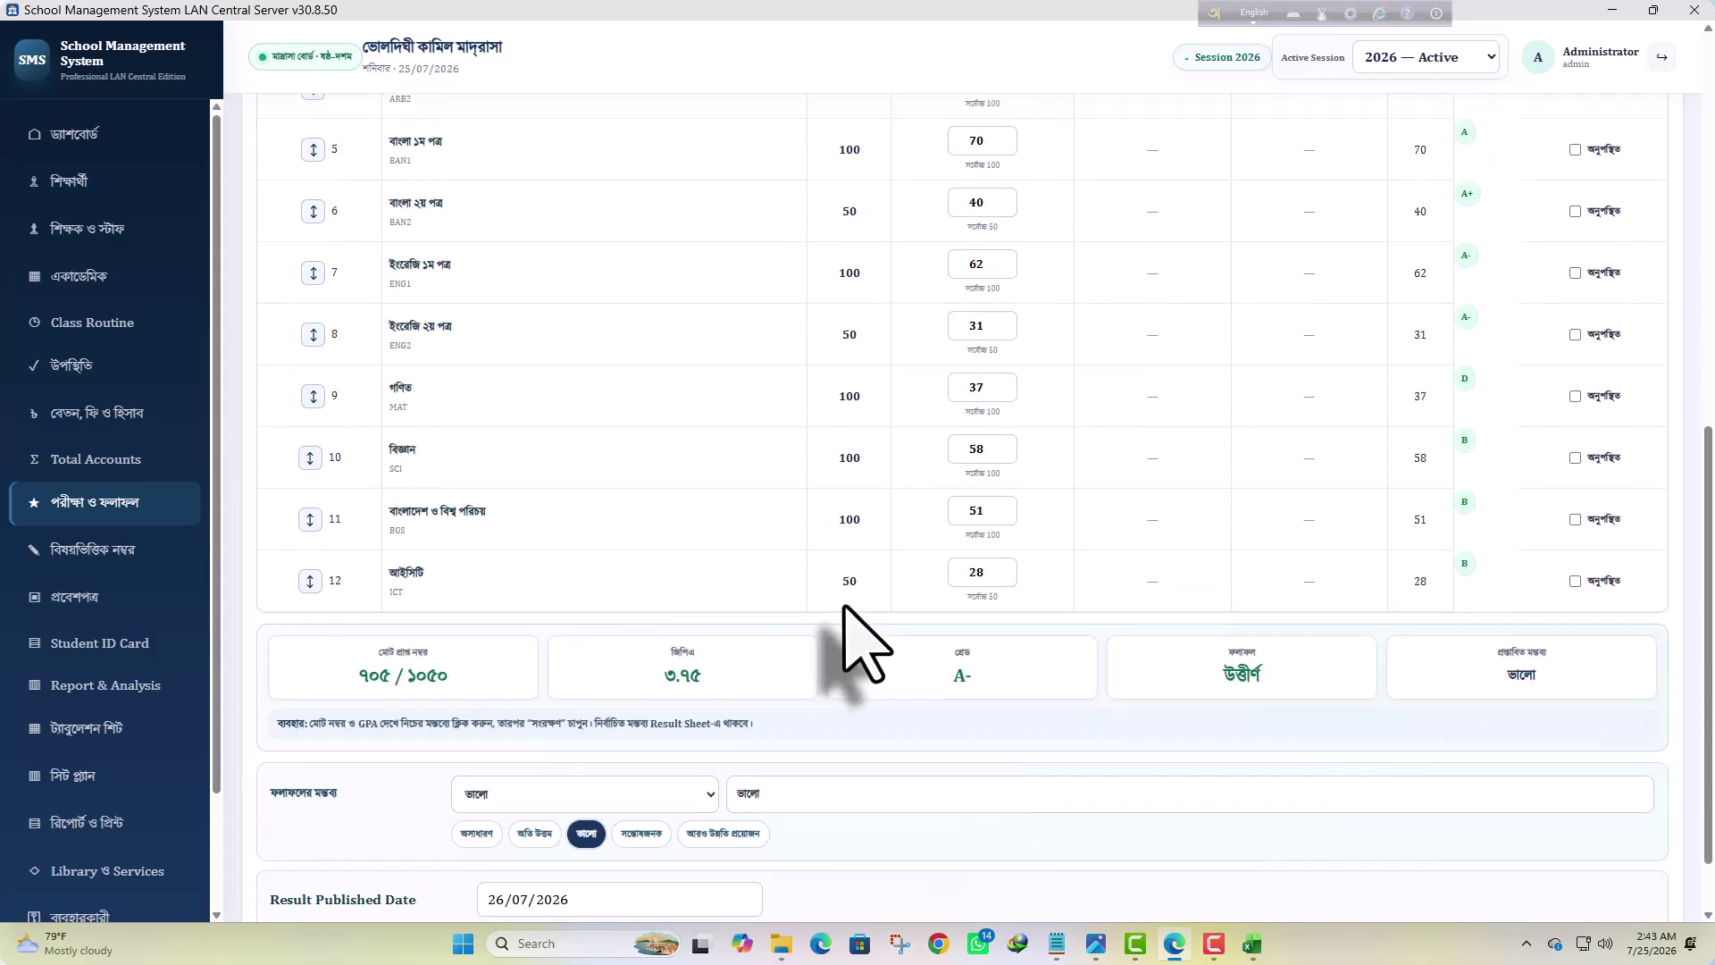
scroll(855, 631, "up", 8)
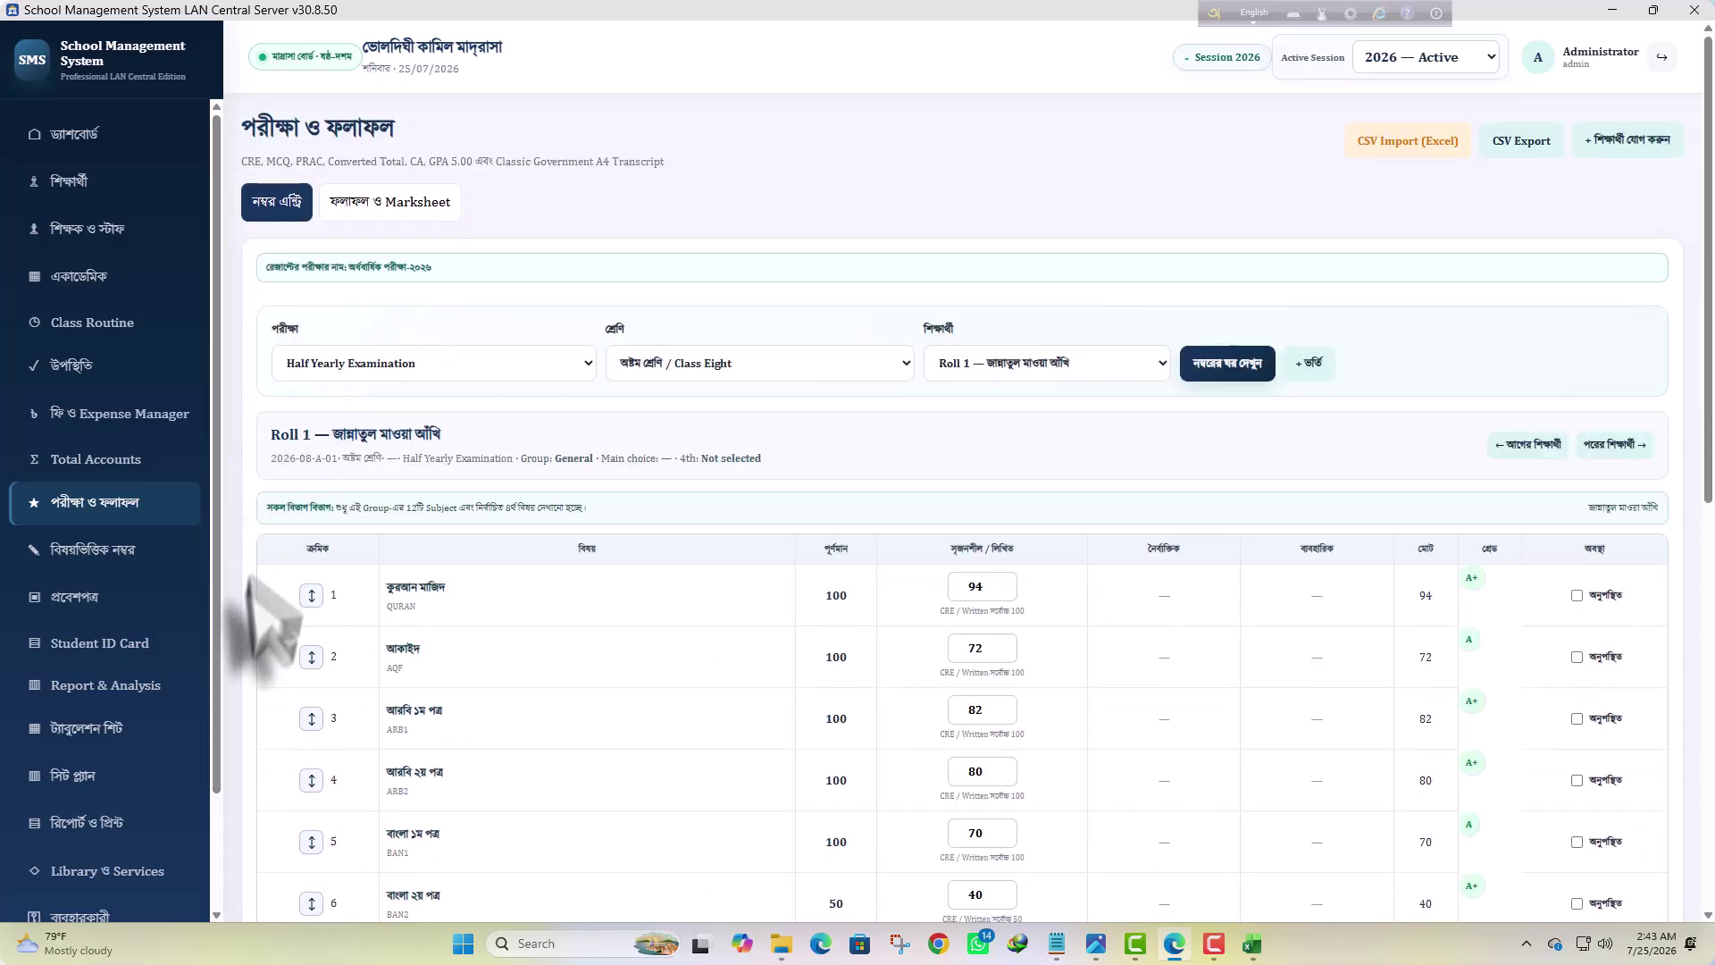
scroll(287, 601, "down", 3)
scroll(77, 679, "down", 2)
scroll(163, 688, "down", 2)
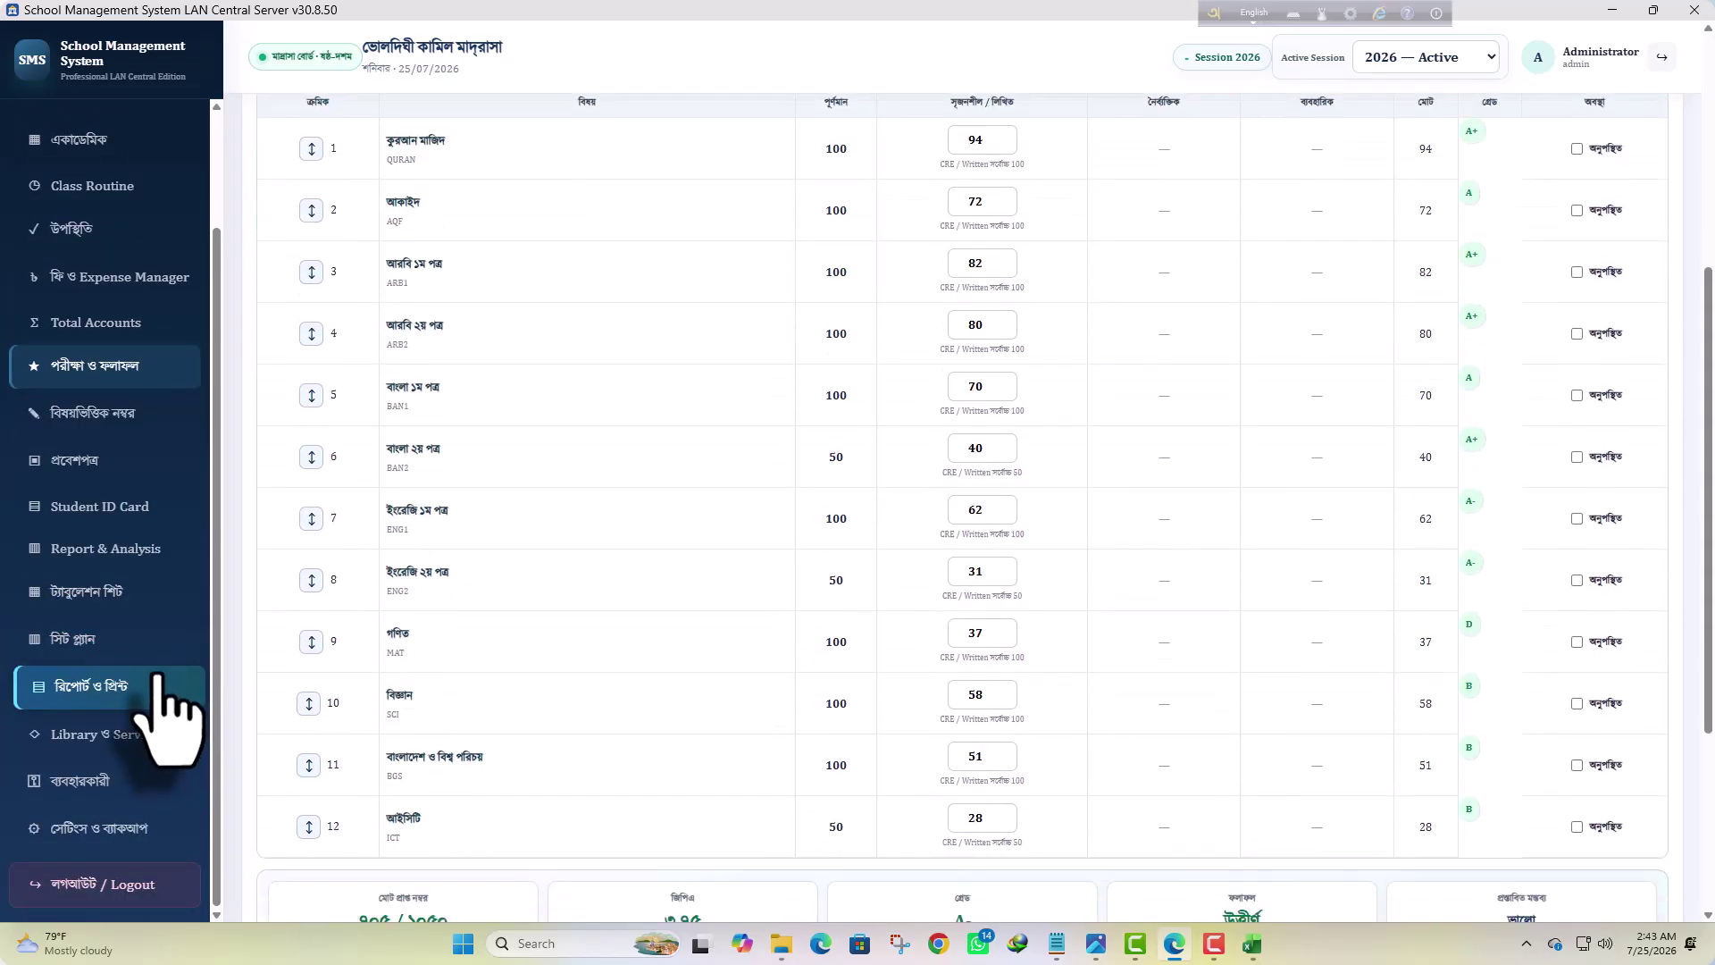
scroll(908, 632, "up", 5)
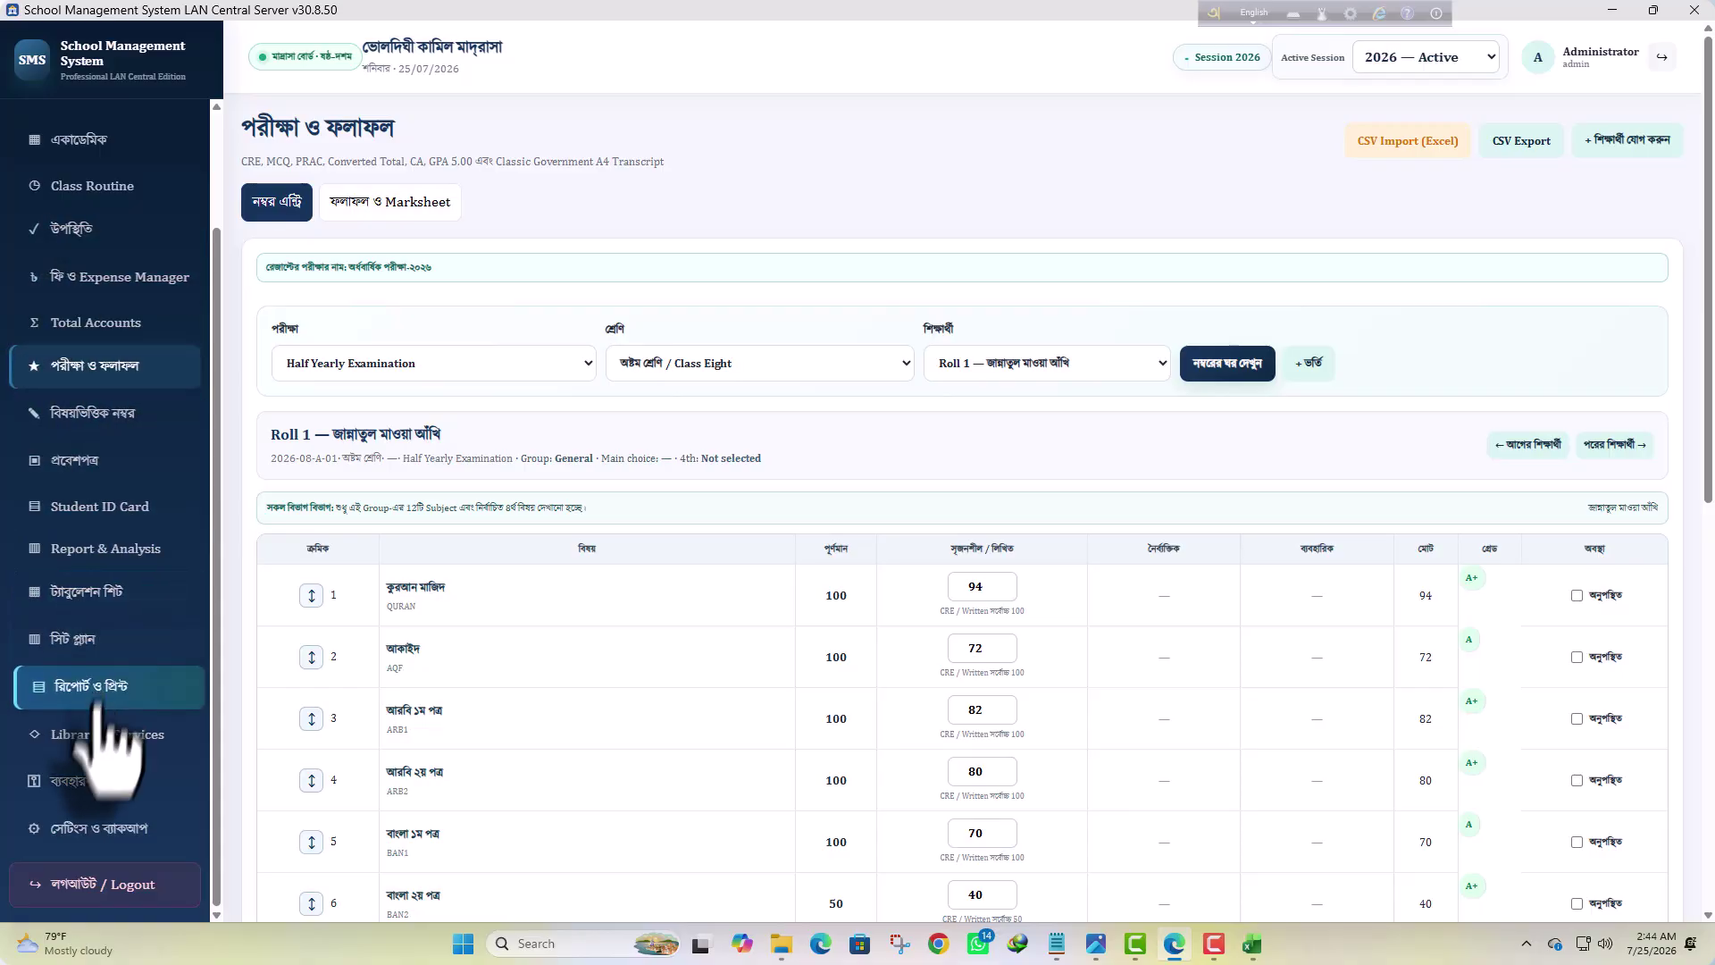
Open the admit card page and view the Class Six exam schedule and A5 admit card preview
left_click(98, 474)
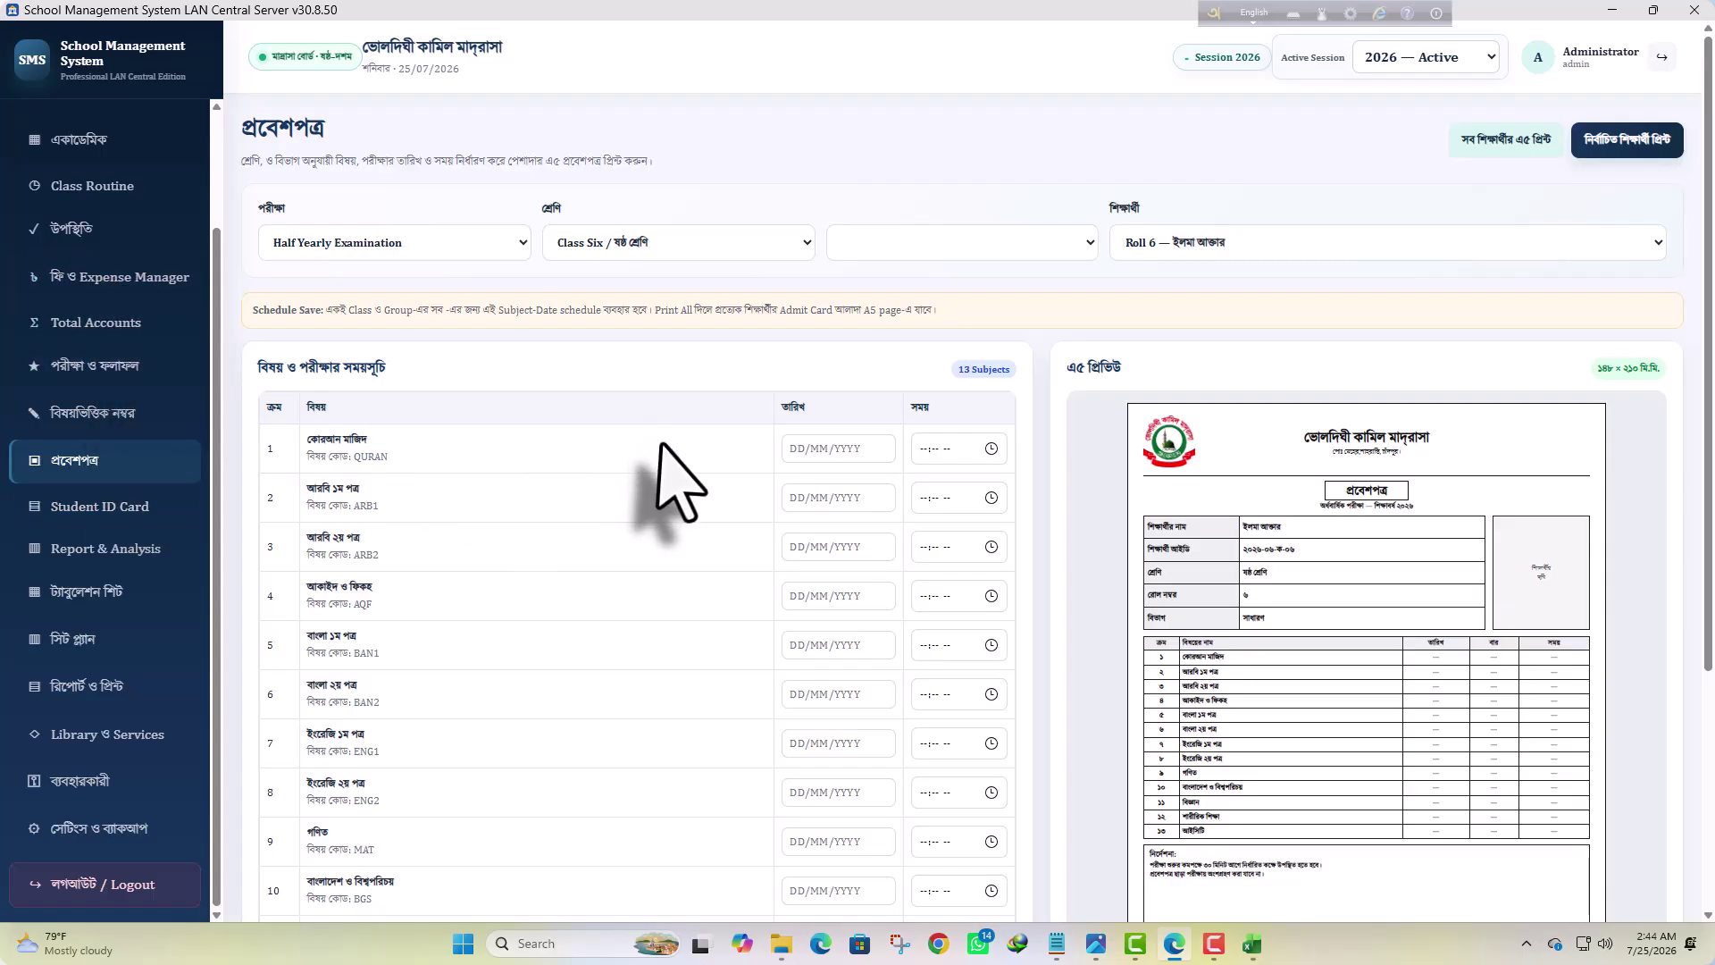
scroll(678, 482, "down", 1)
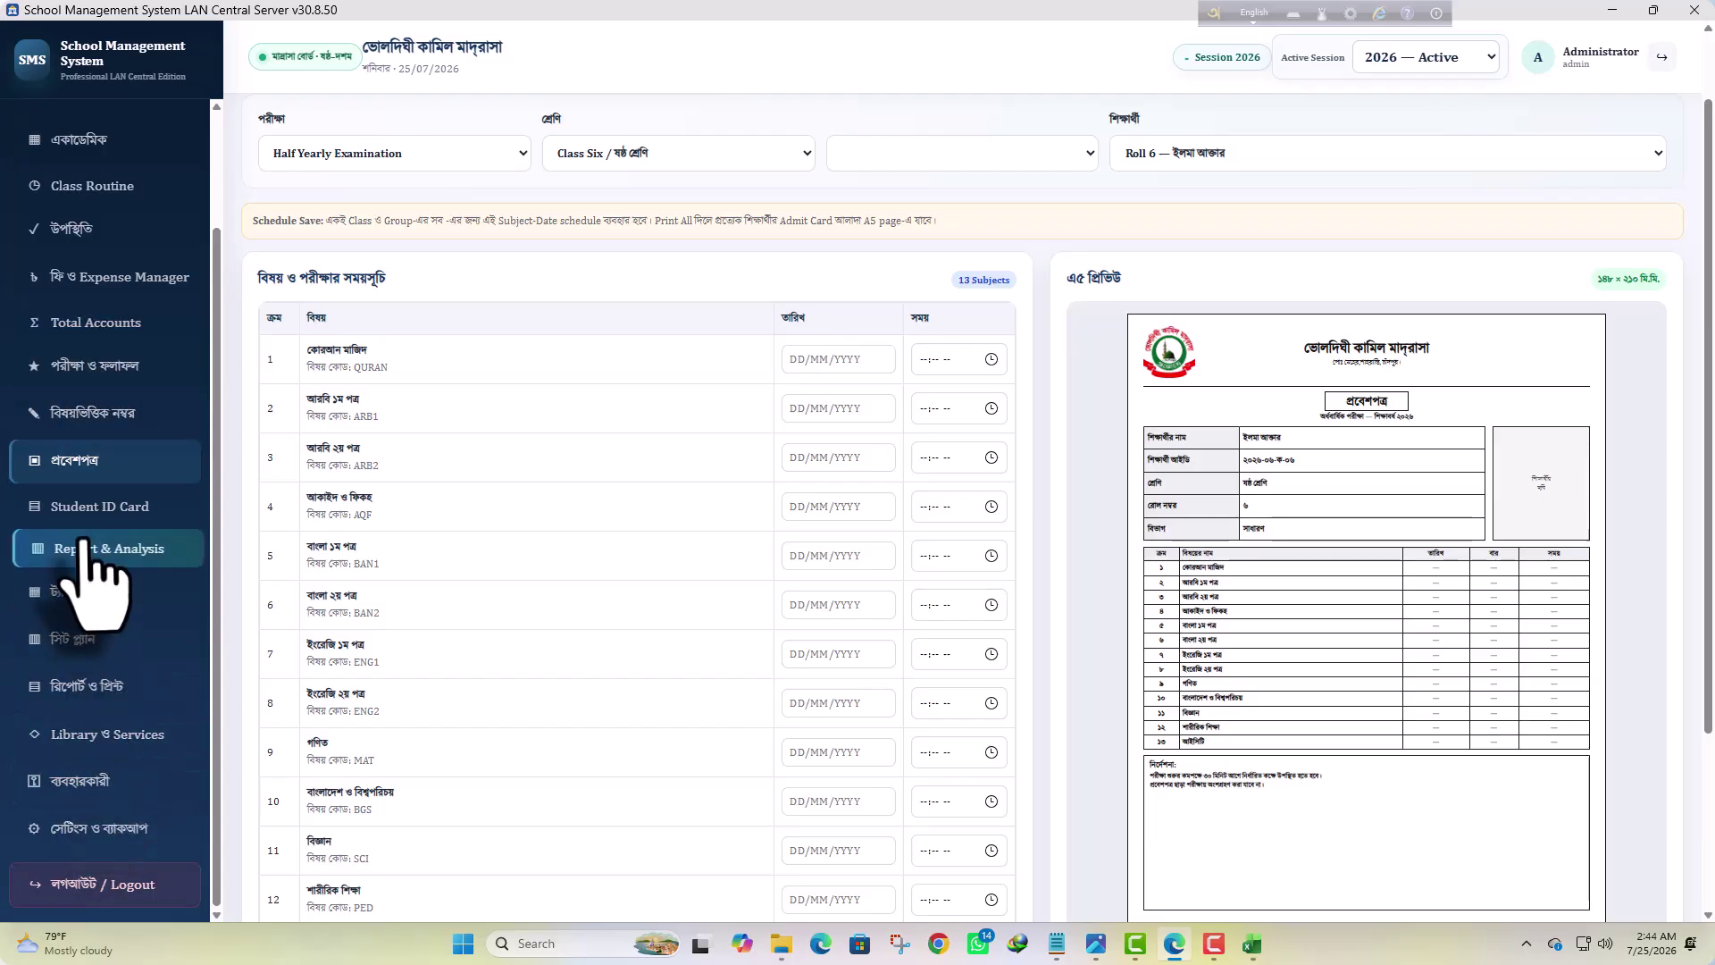
Open the fee, payment and accounts page and view its fee collection, Payment History and Student Ledger sections
left_click(32, 279)
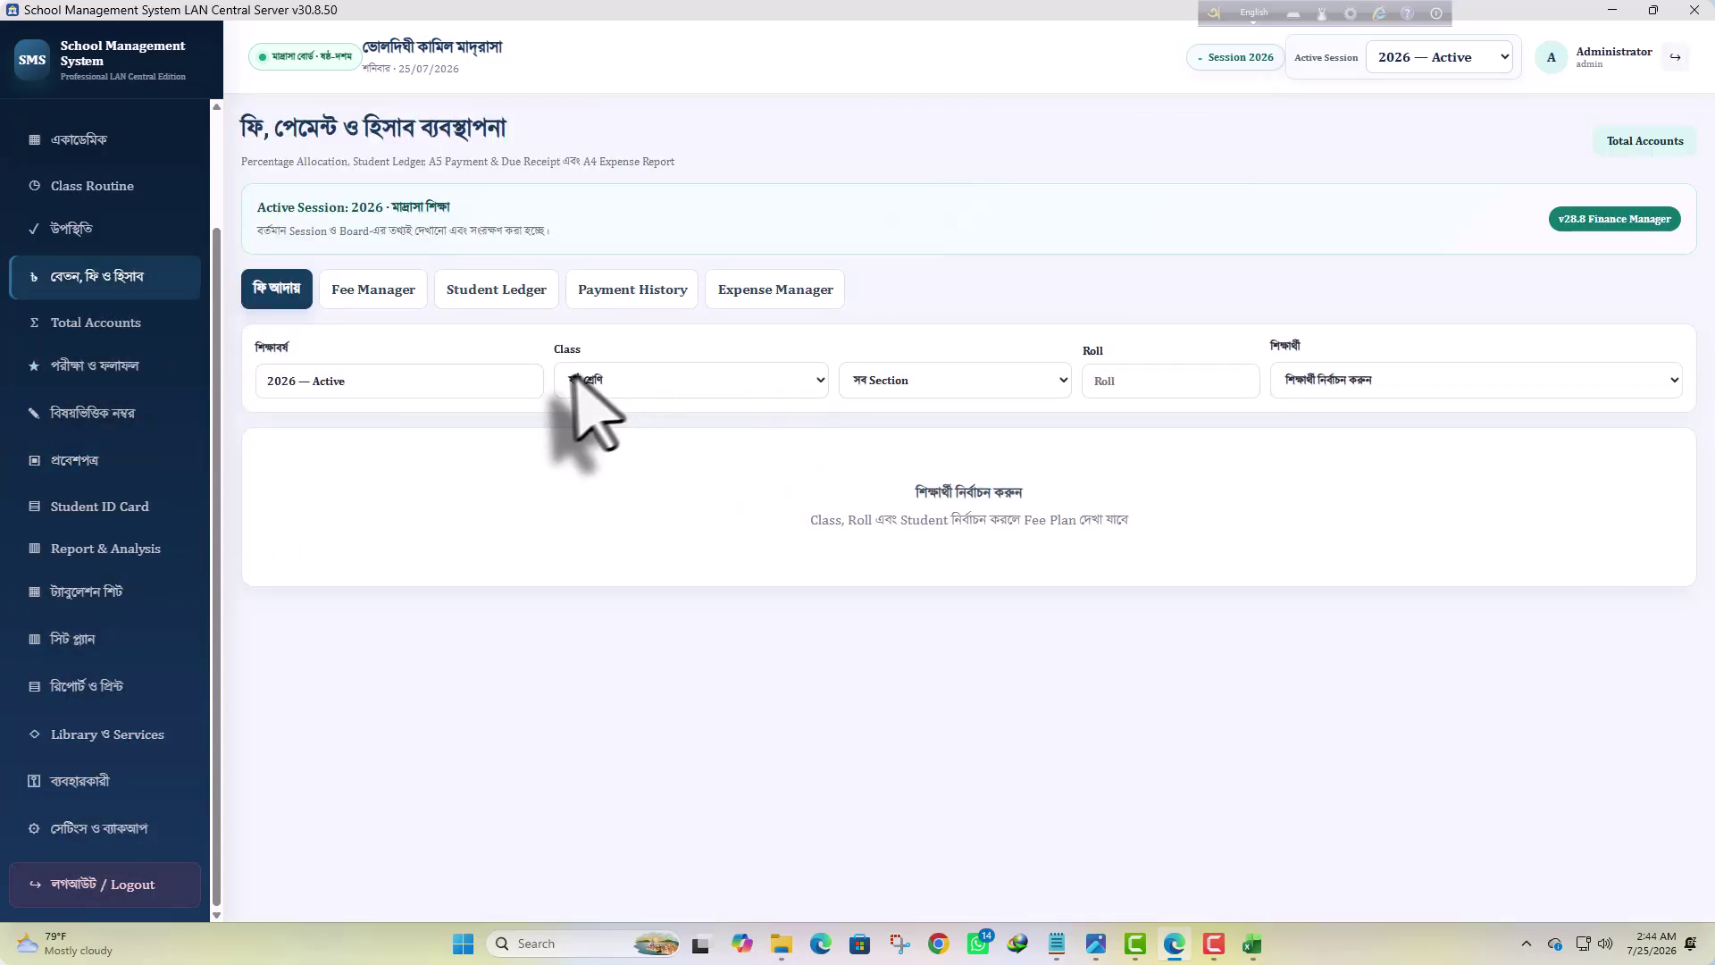
left_click(875, 382)
left_click(682, 503)
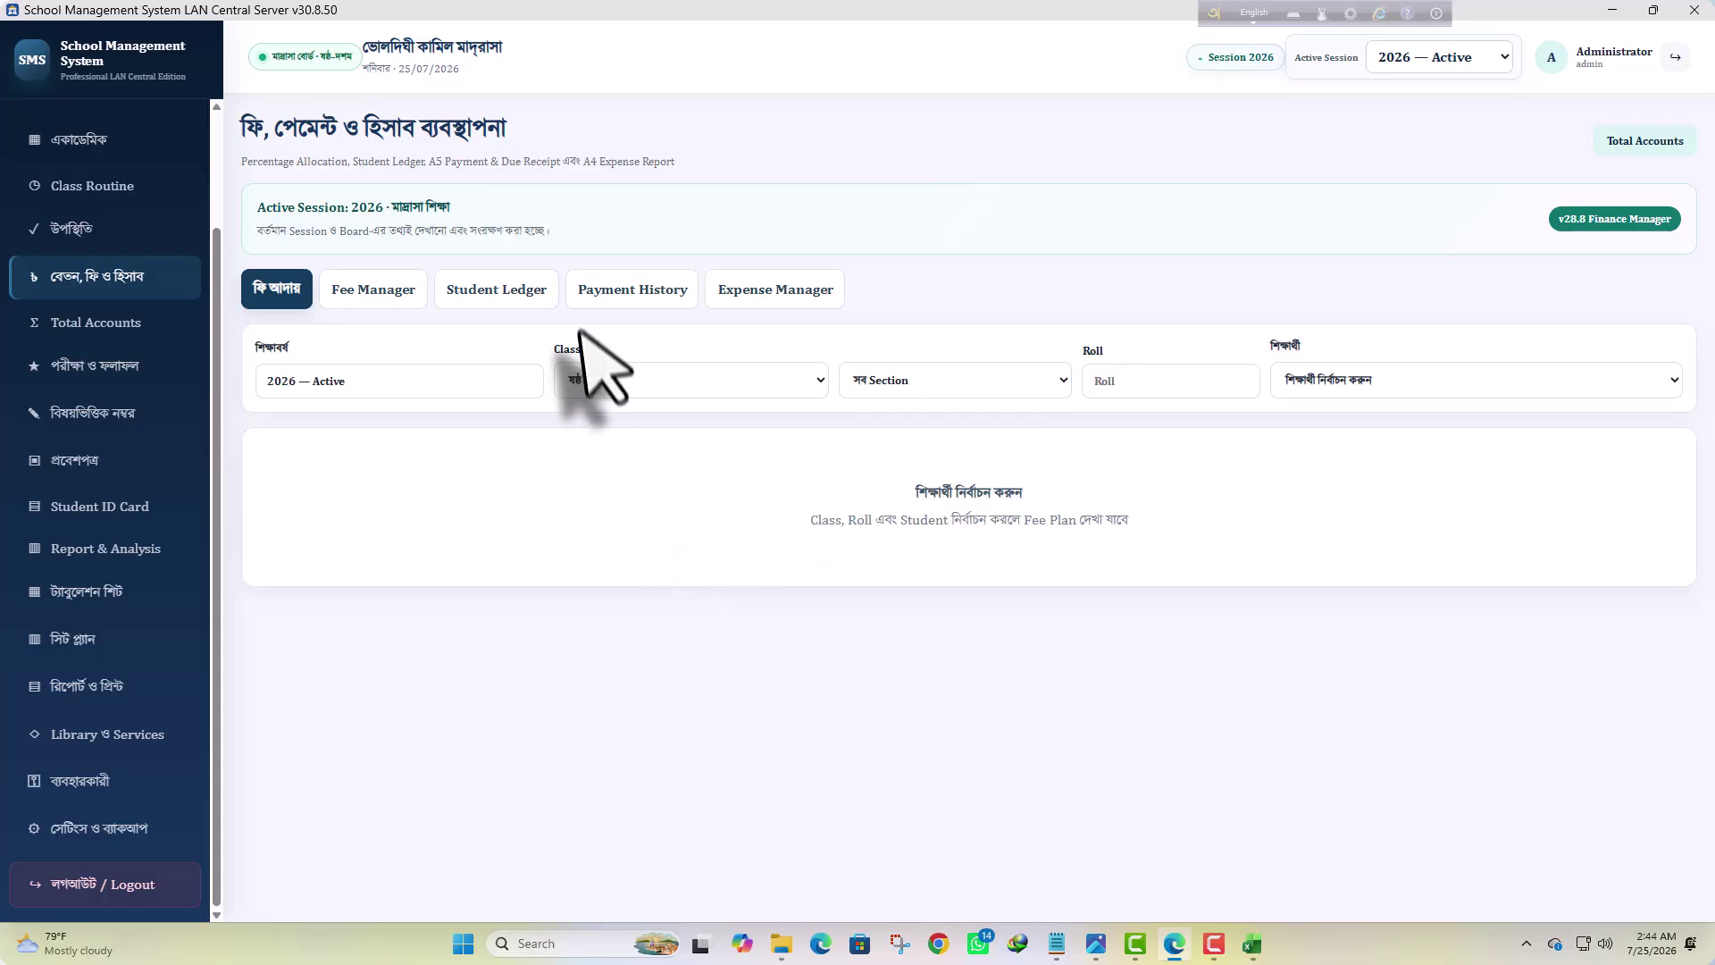
left_click(606, 290)
left_click(502, 295)
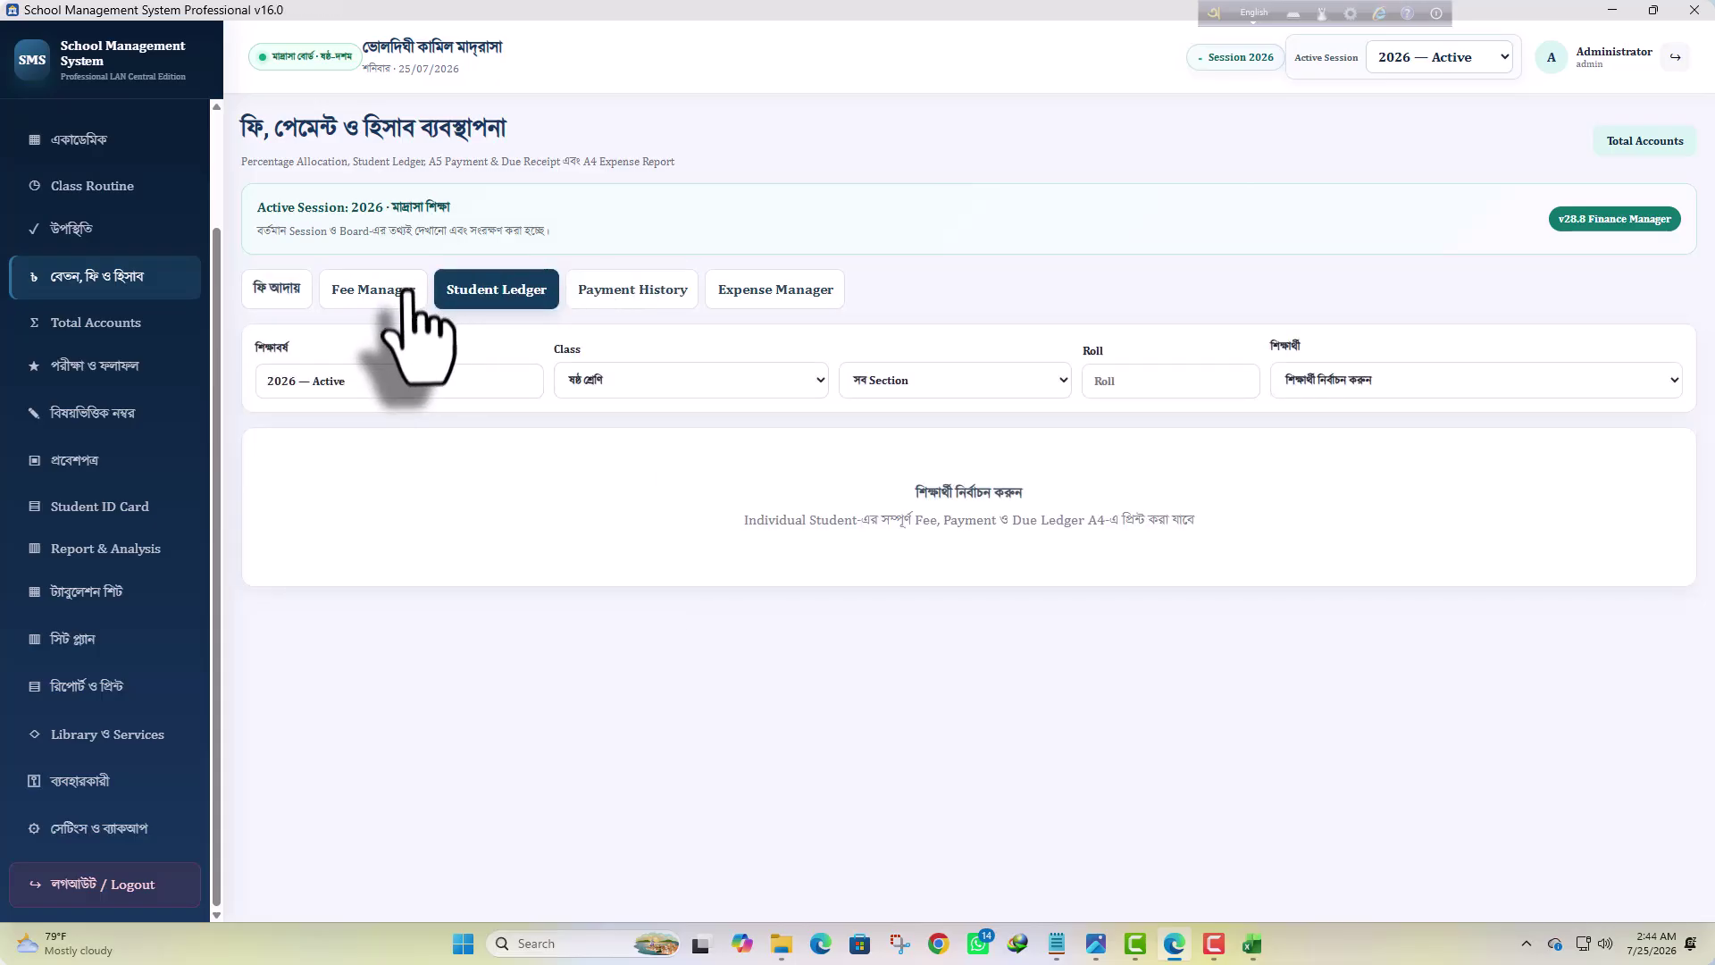
Open the Fee Manager and look through the Class Six fee head list
left_click(404, 294)
scroll(894, 787, "down", 3)
scroll(1027, 777, "up", 3)
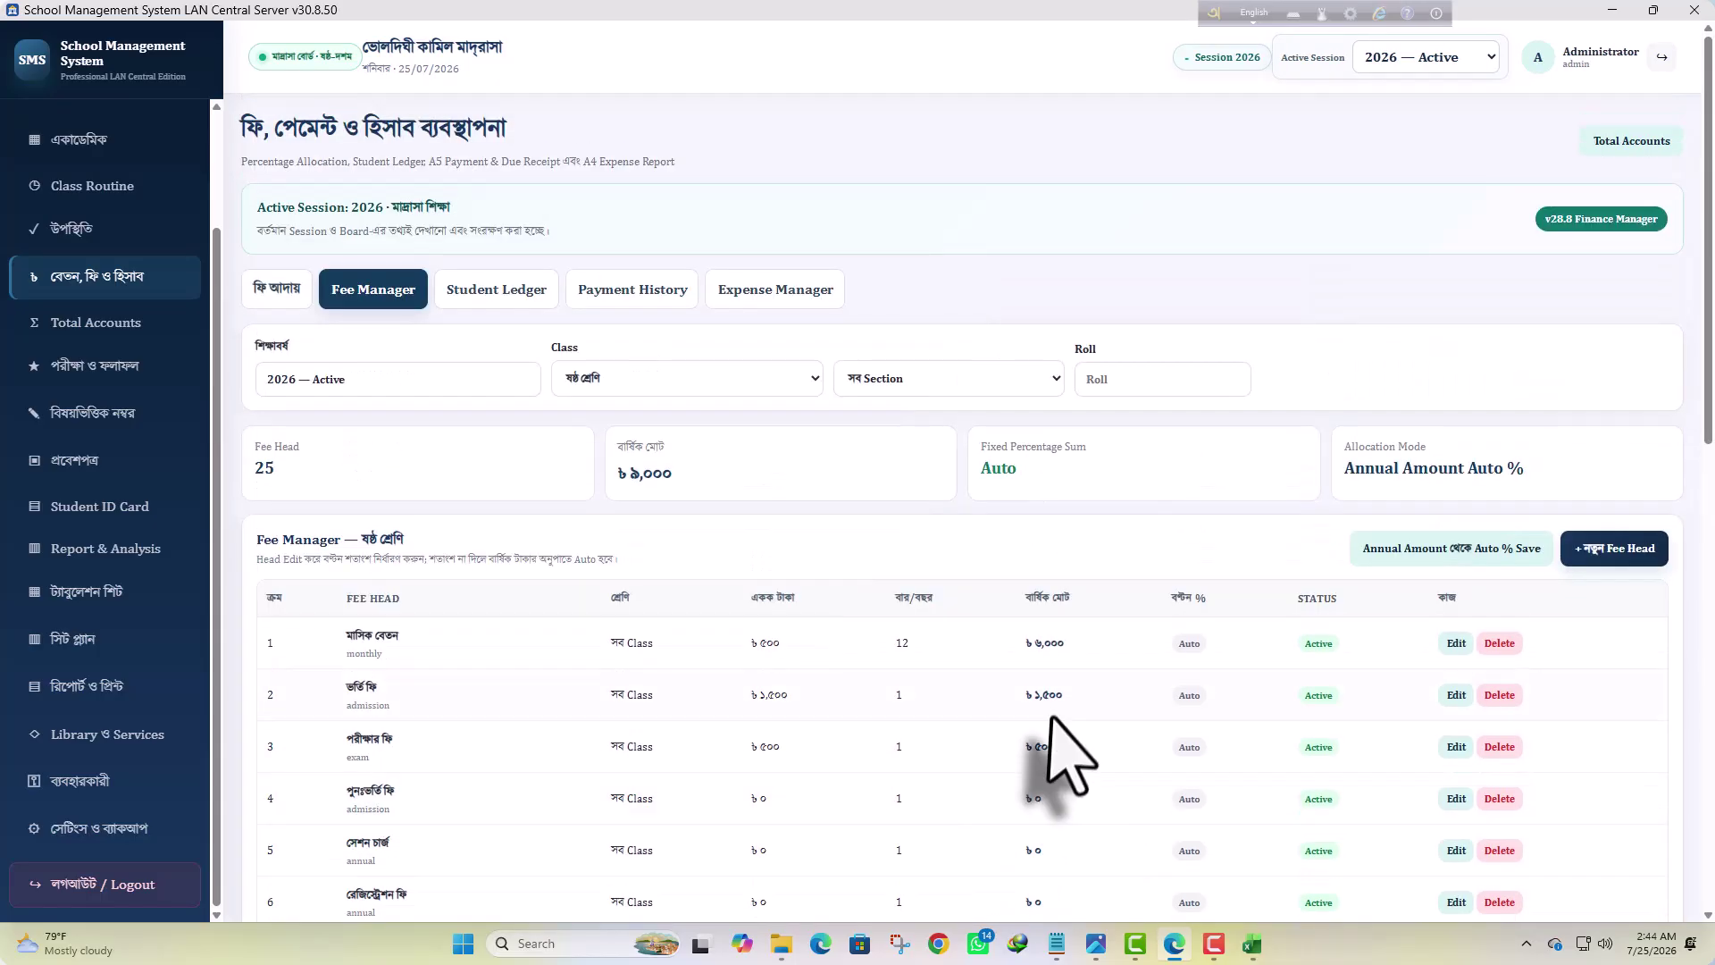
scroll(1003, 785, "down", 8)
scroll(1034, 701, "up", 8)
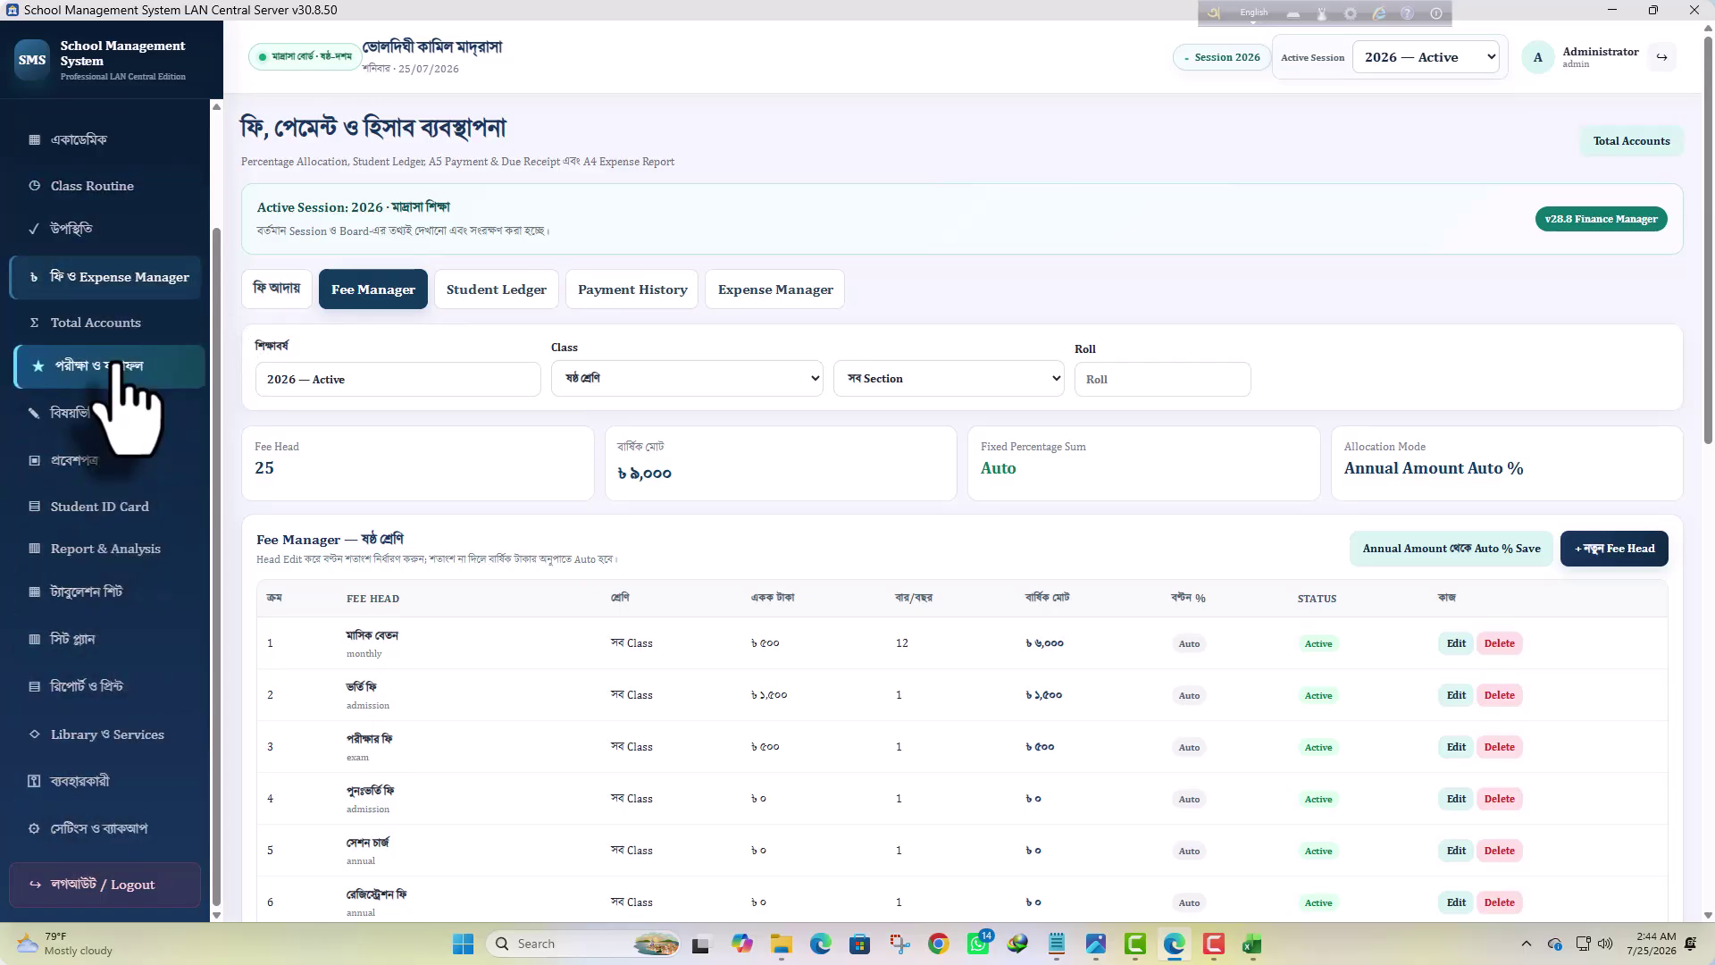
Open the new admission form from the student management page, review its photo, academic, personal and guardian fields, and close it unsaved
scroll(125, 428, "up", 3)
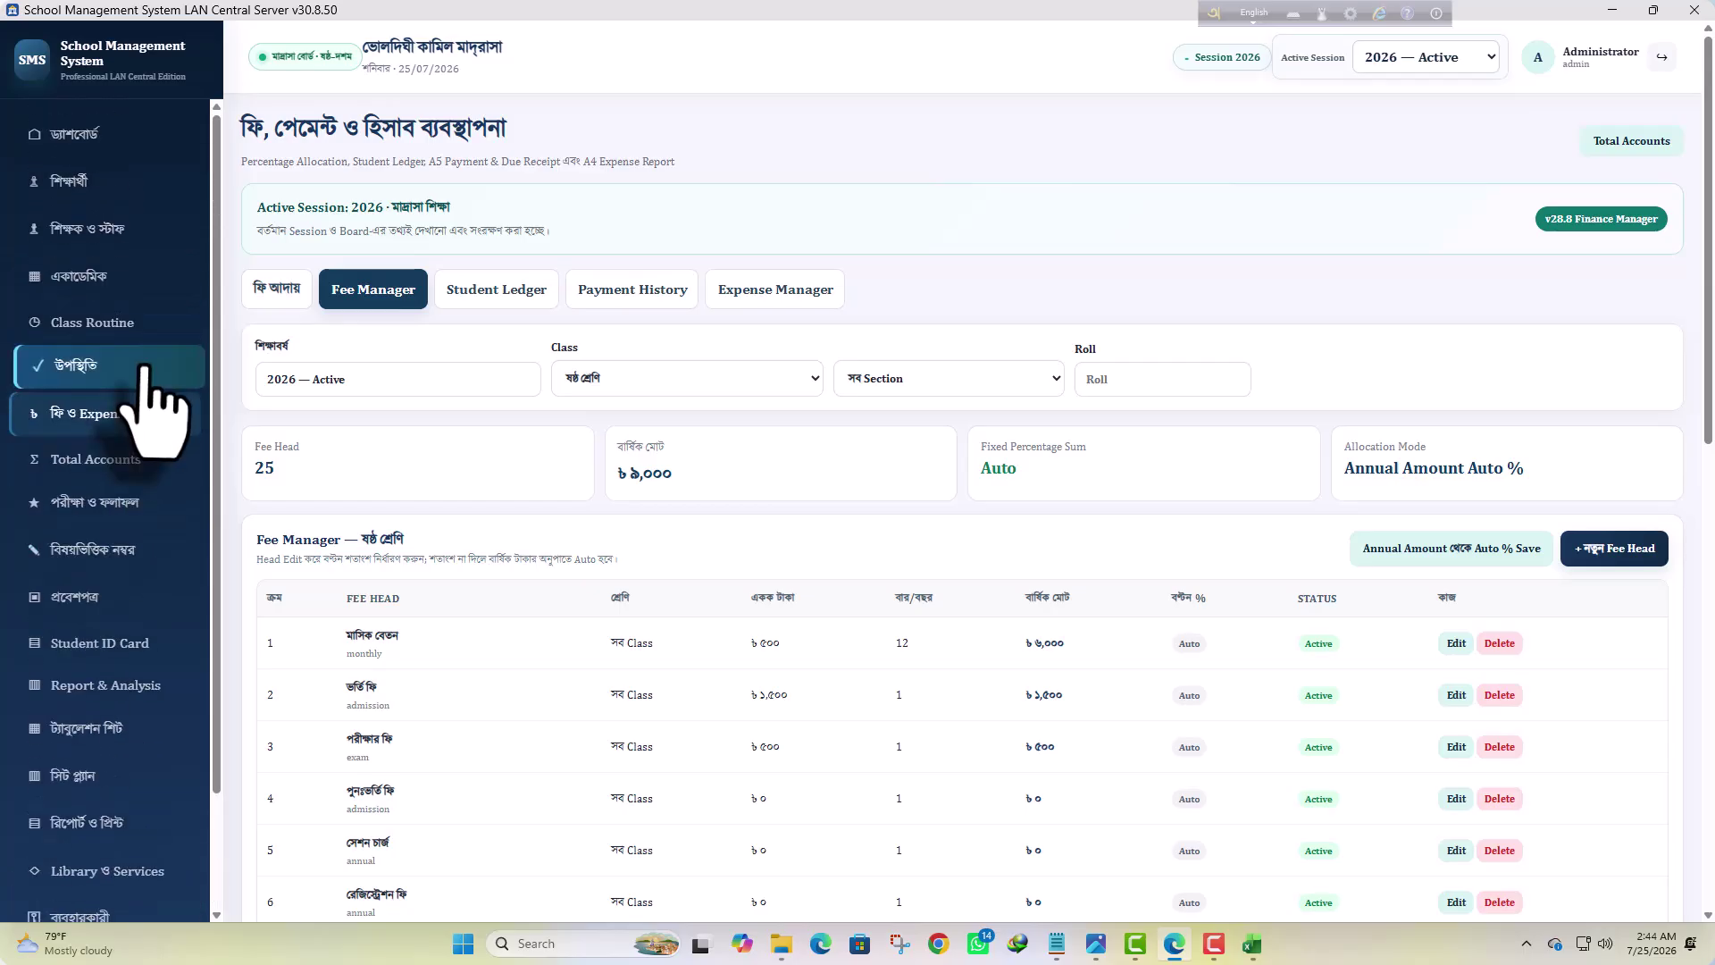
left_click(92, 182)
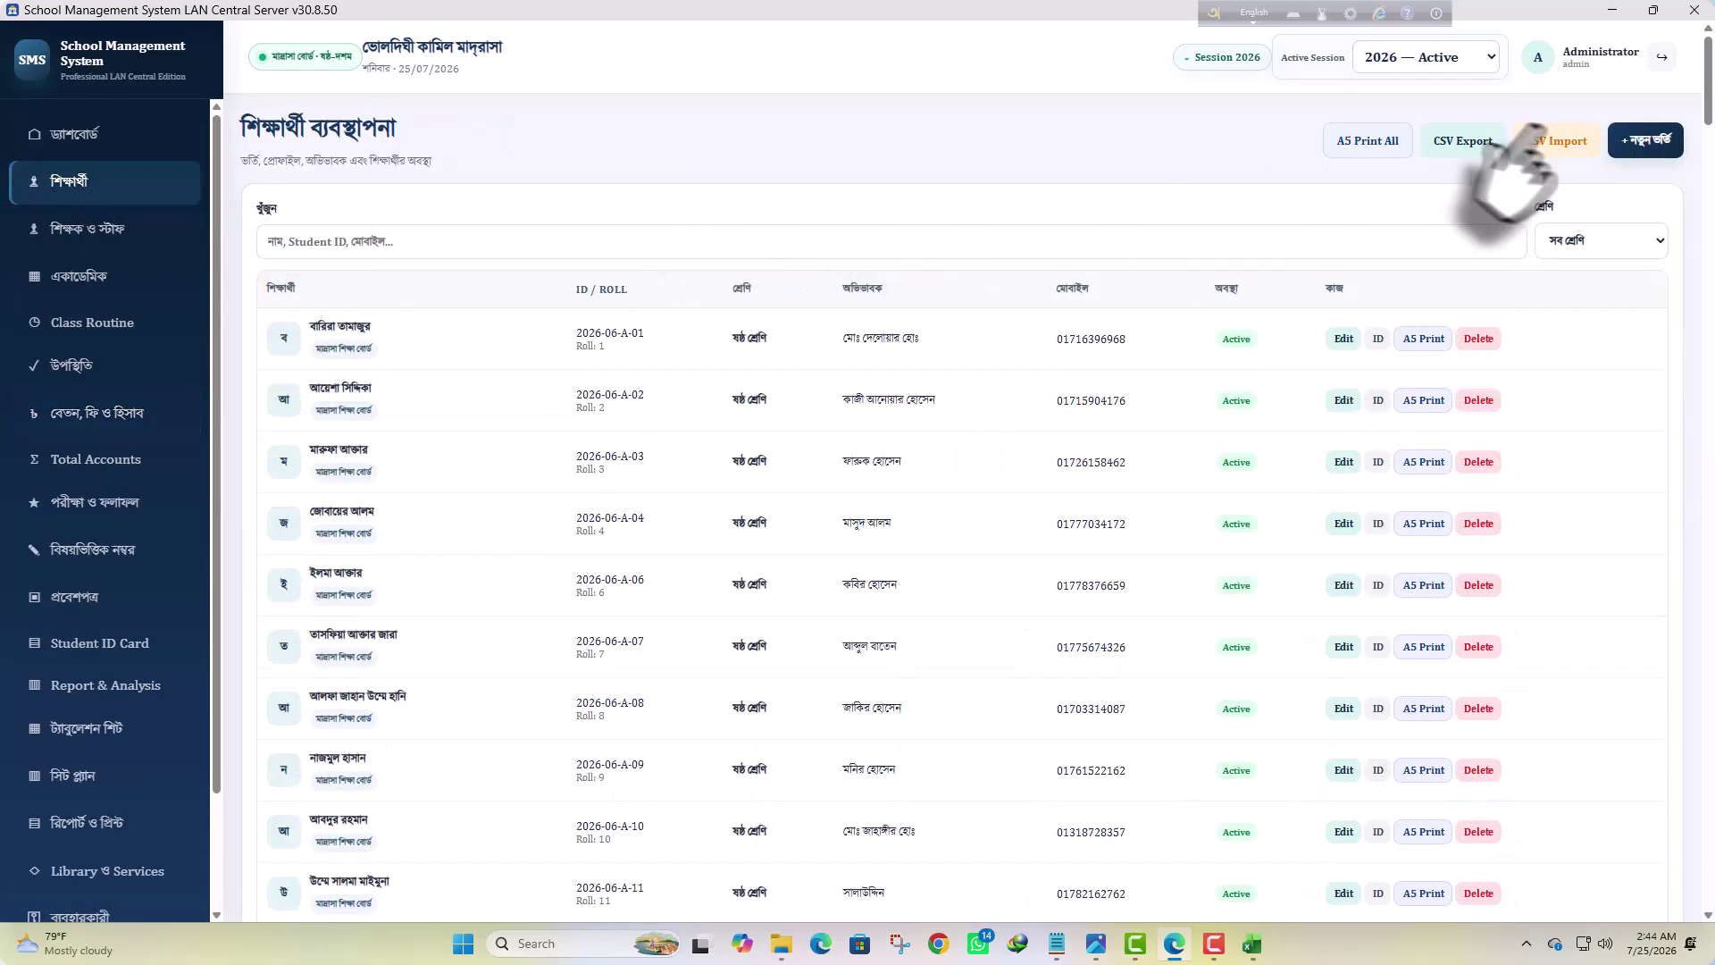
left_click(1642, 140)
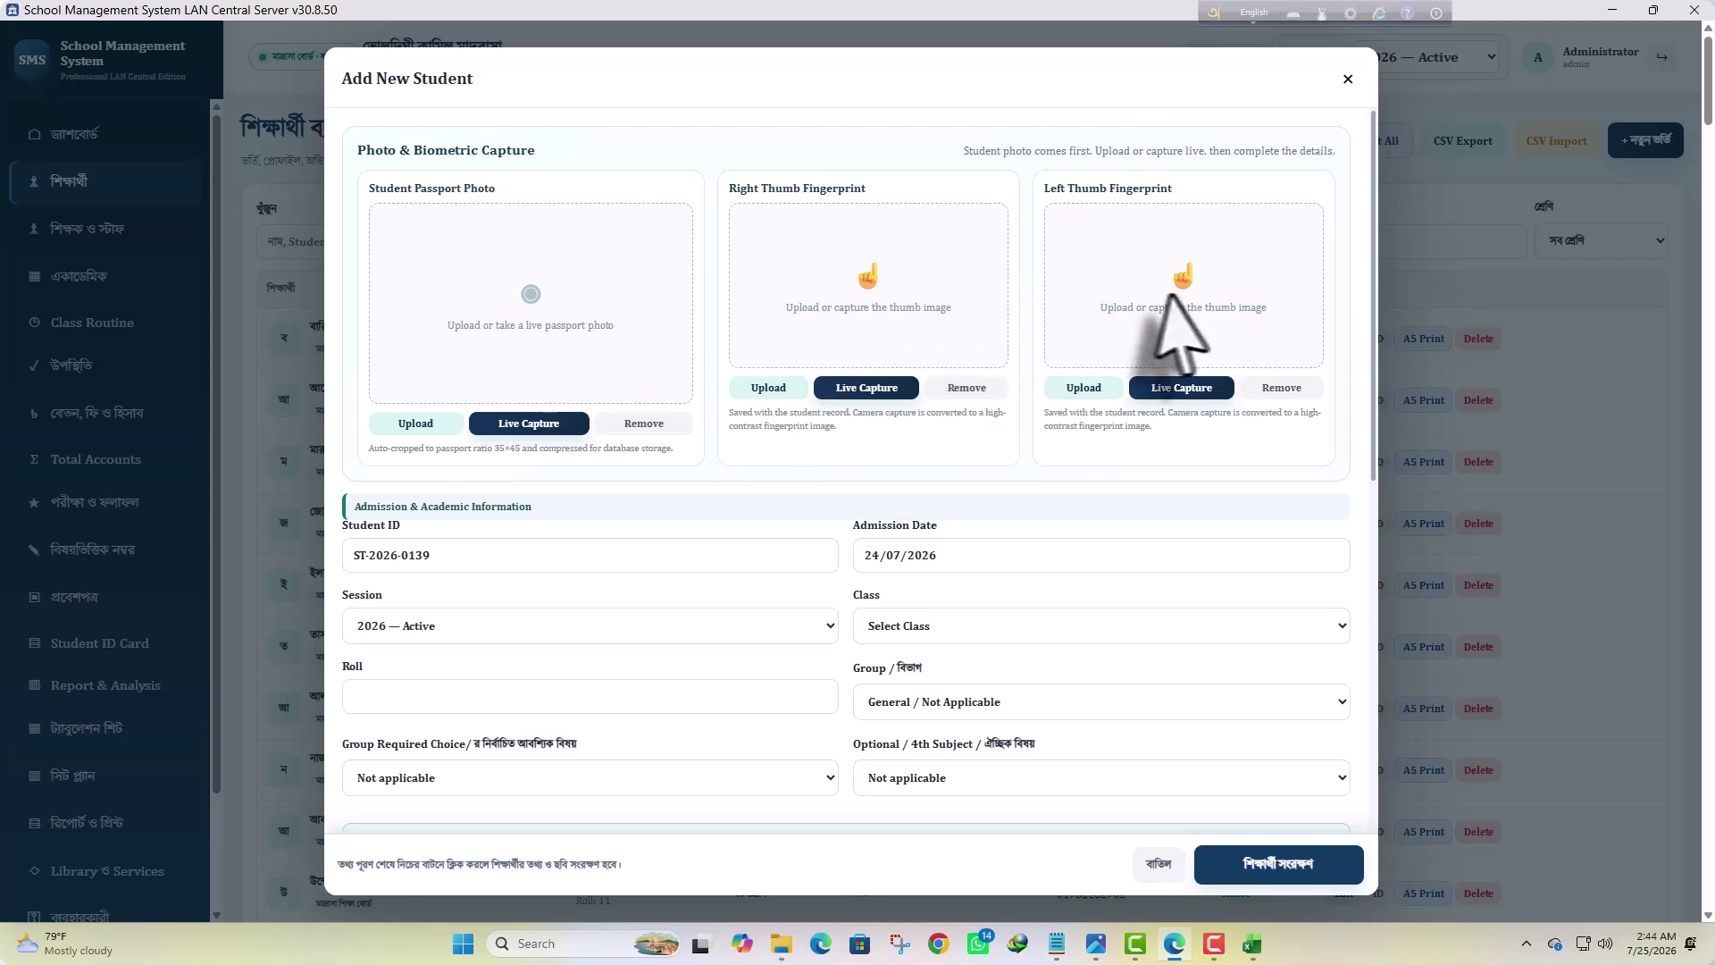
scroll(1000, 473, "down", 8)
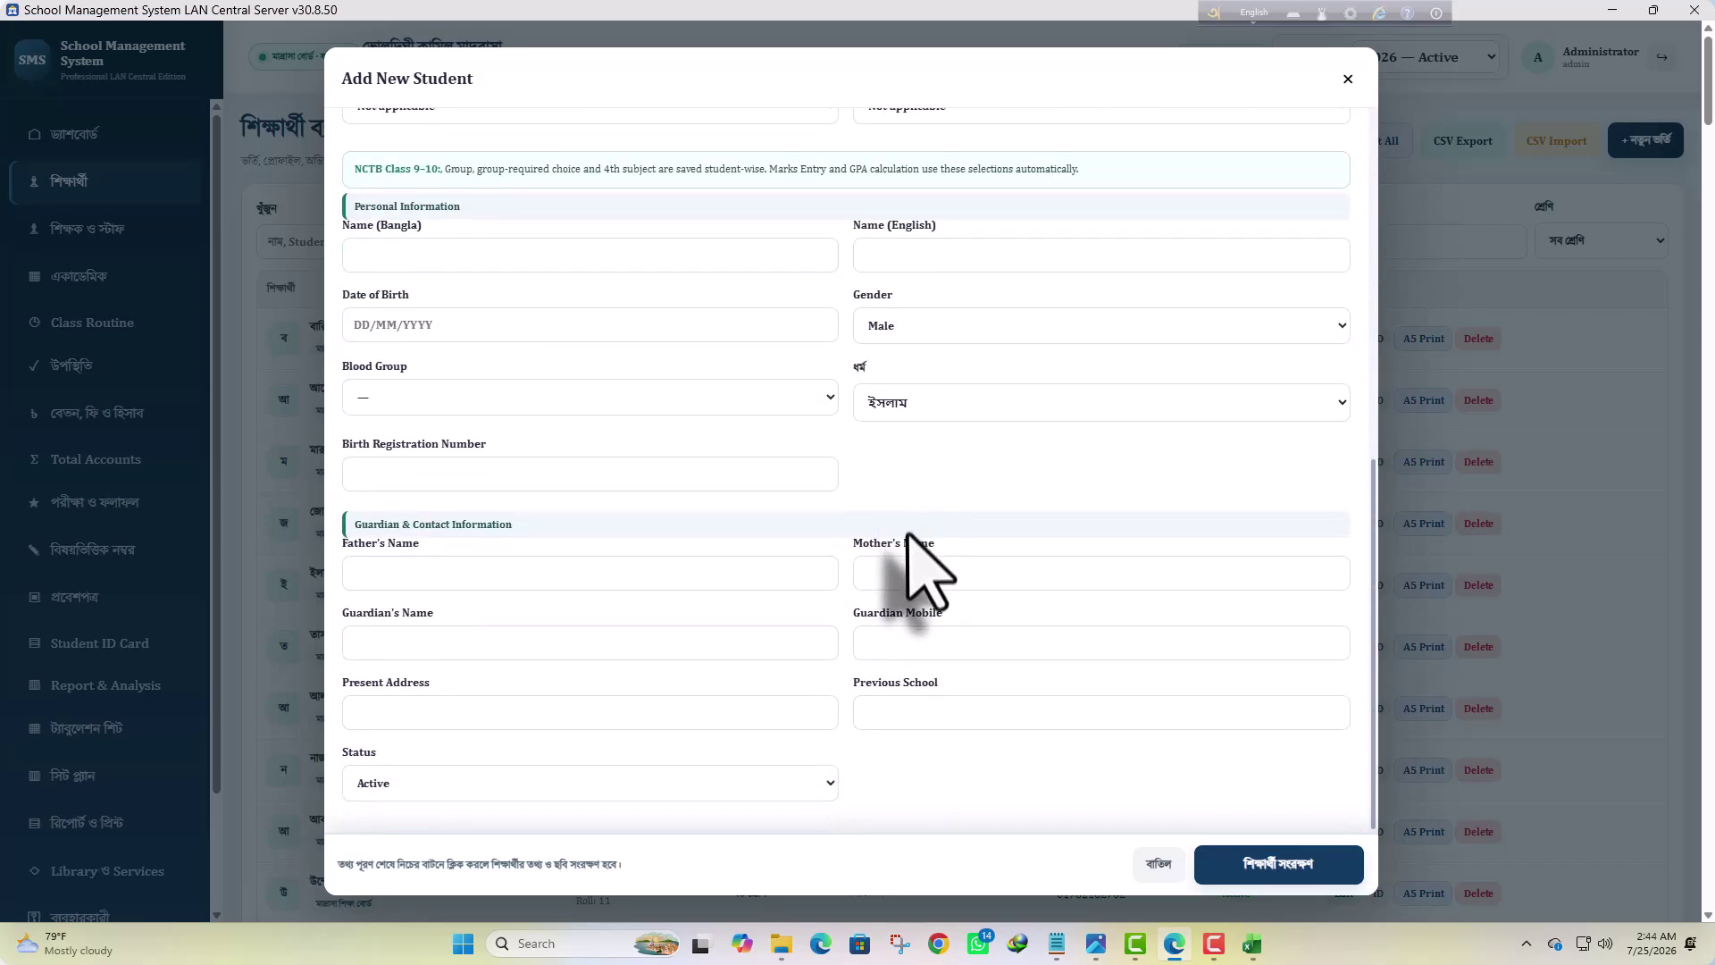
scroll(1129, 607, "up", 8)
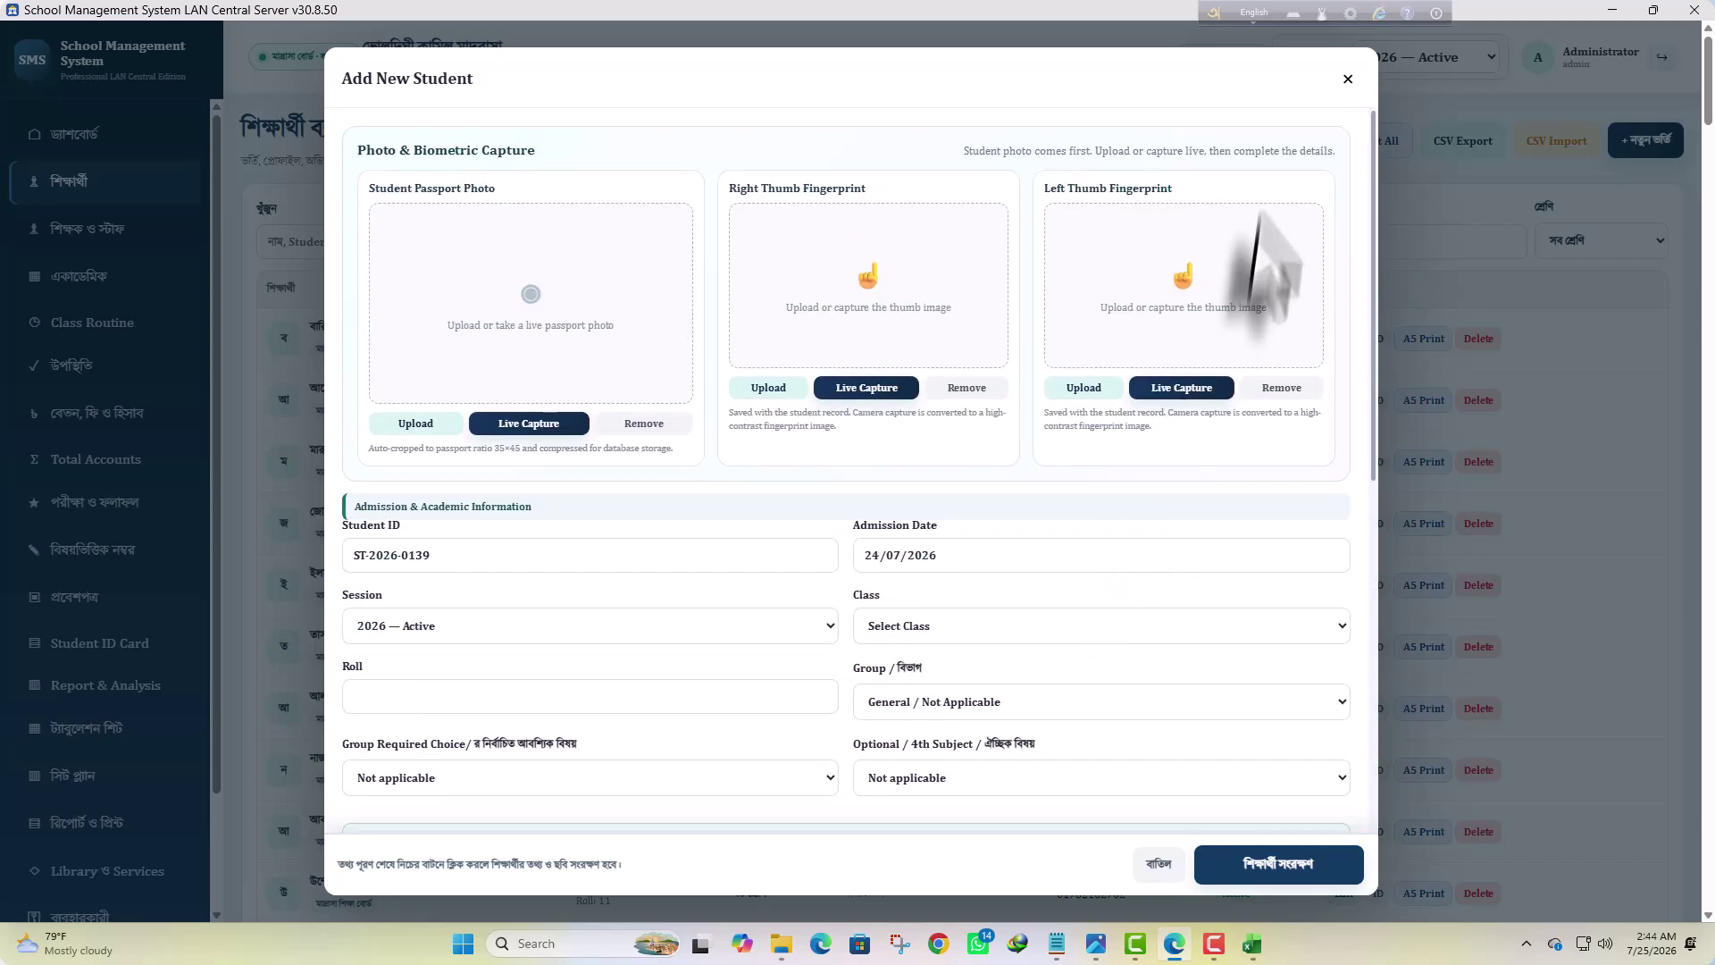
left_click(1348, 80)
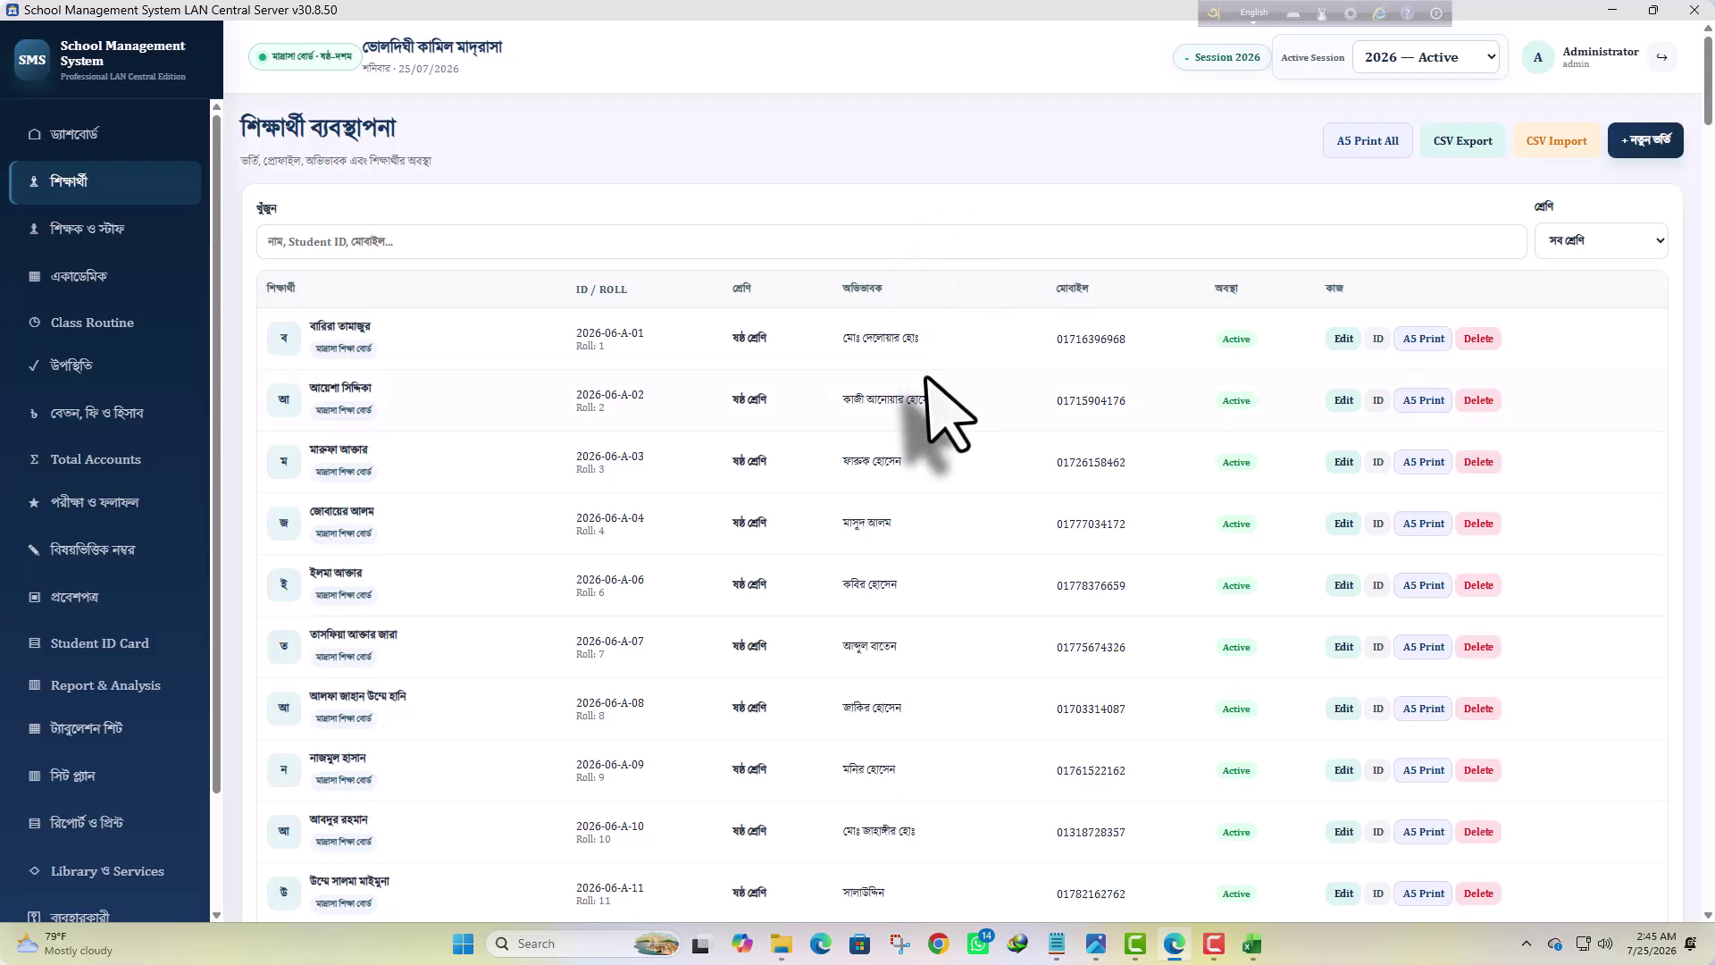
left_click(1213, 943)
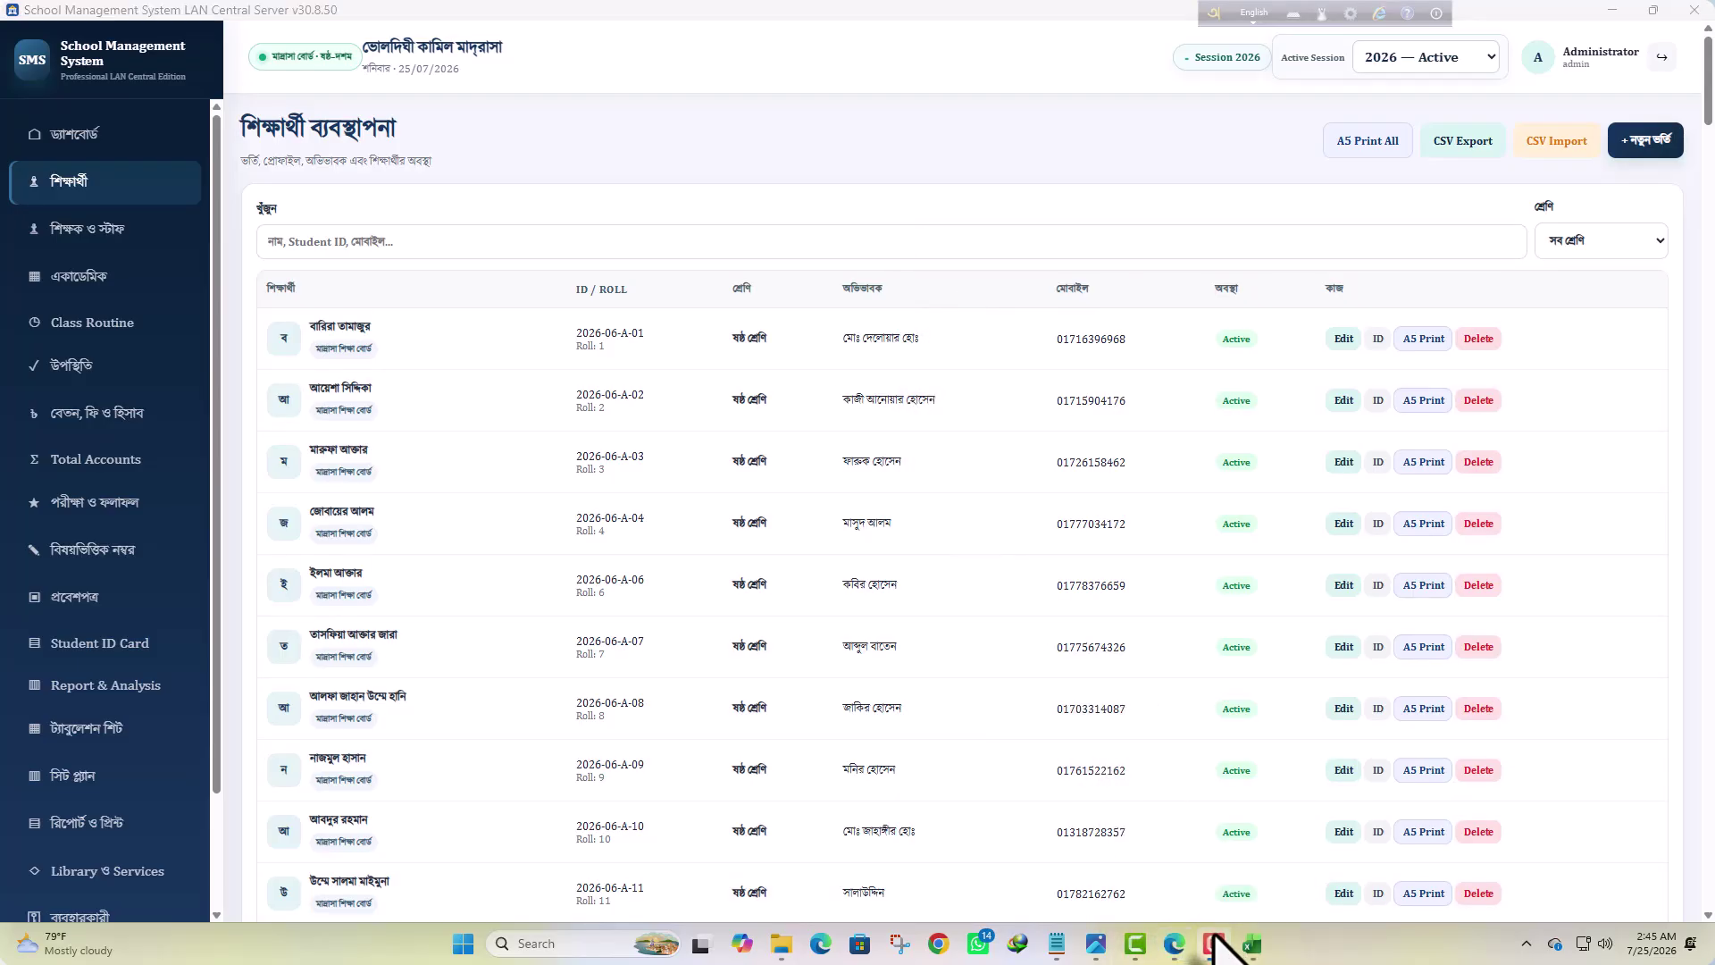